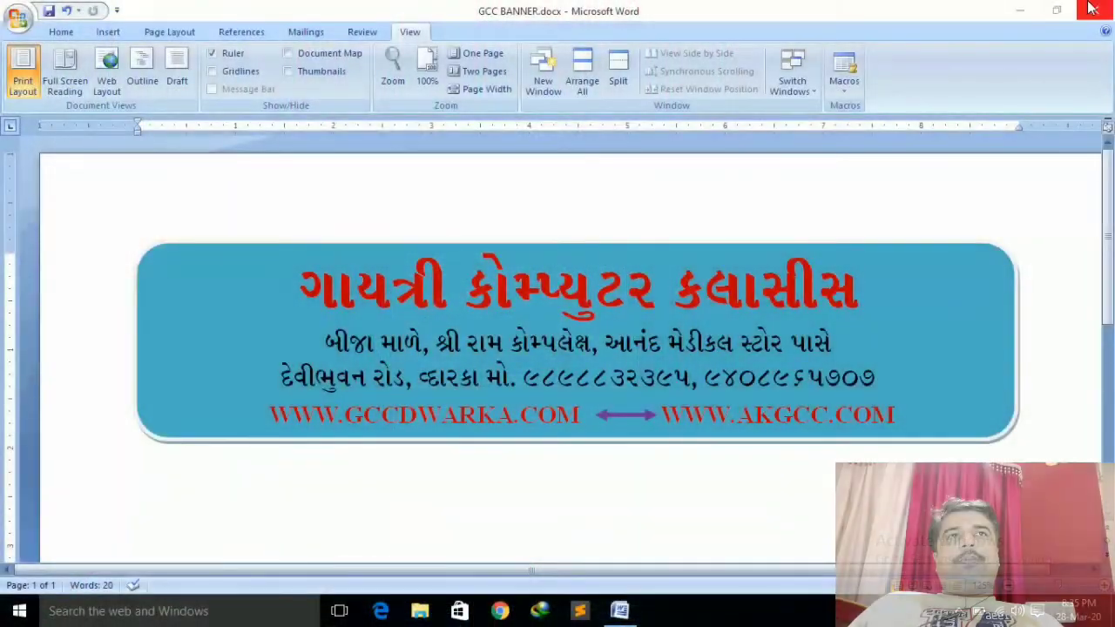
- Minimize the GCC BANNER.docx Word window to reveal the desktop
left_click(1019, 11)
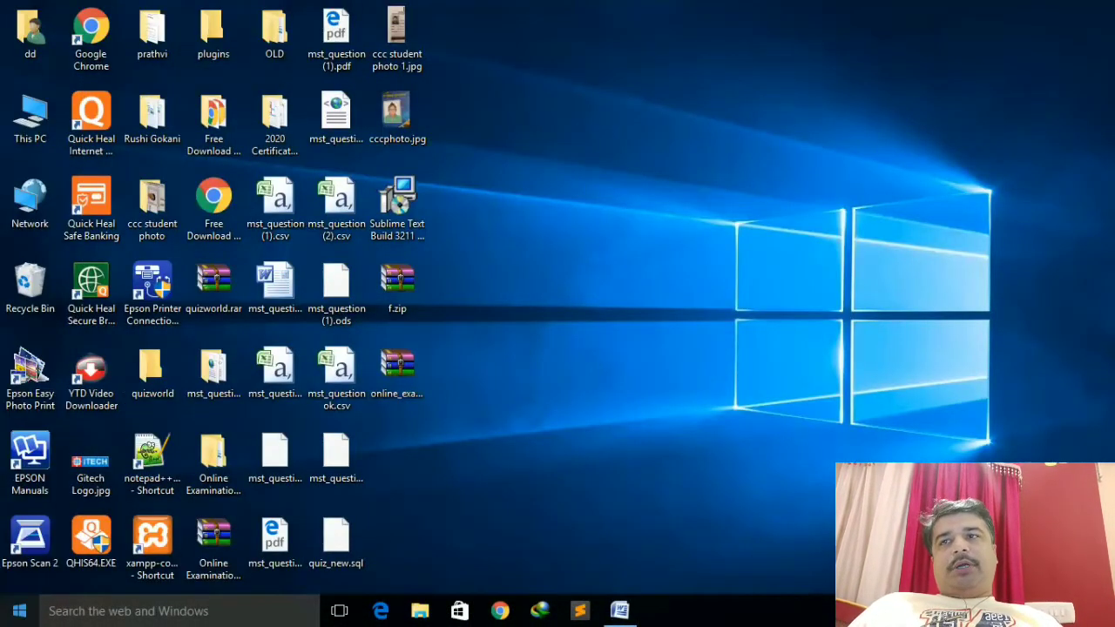
- Launch Microsoft Office Excel from the Start menu's Most used list
left_click(19, 610)
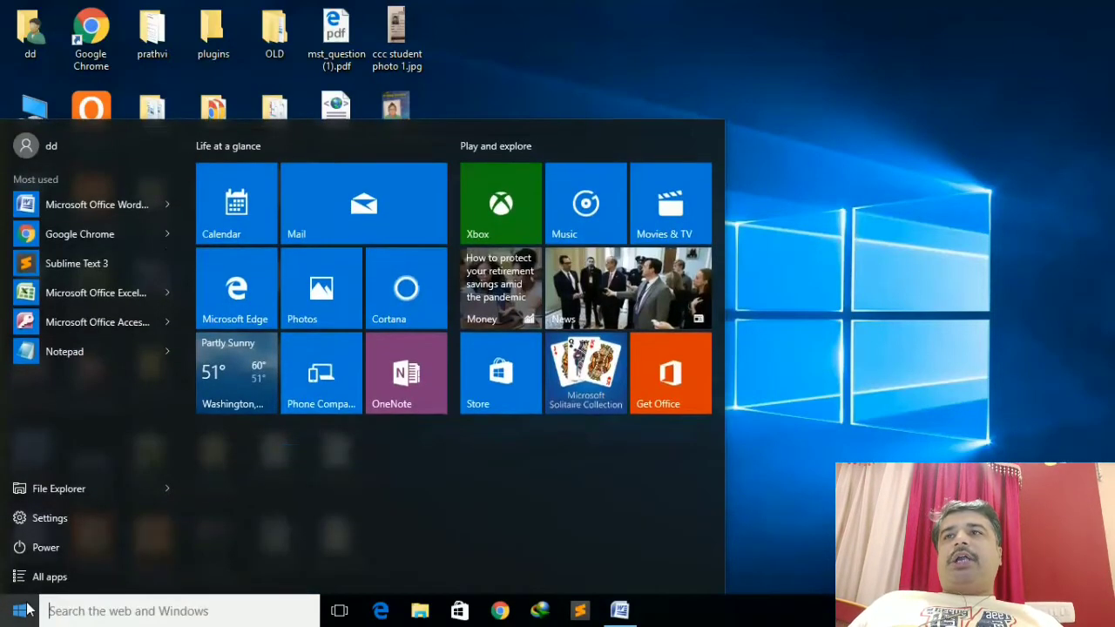
left_click(66, 293)
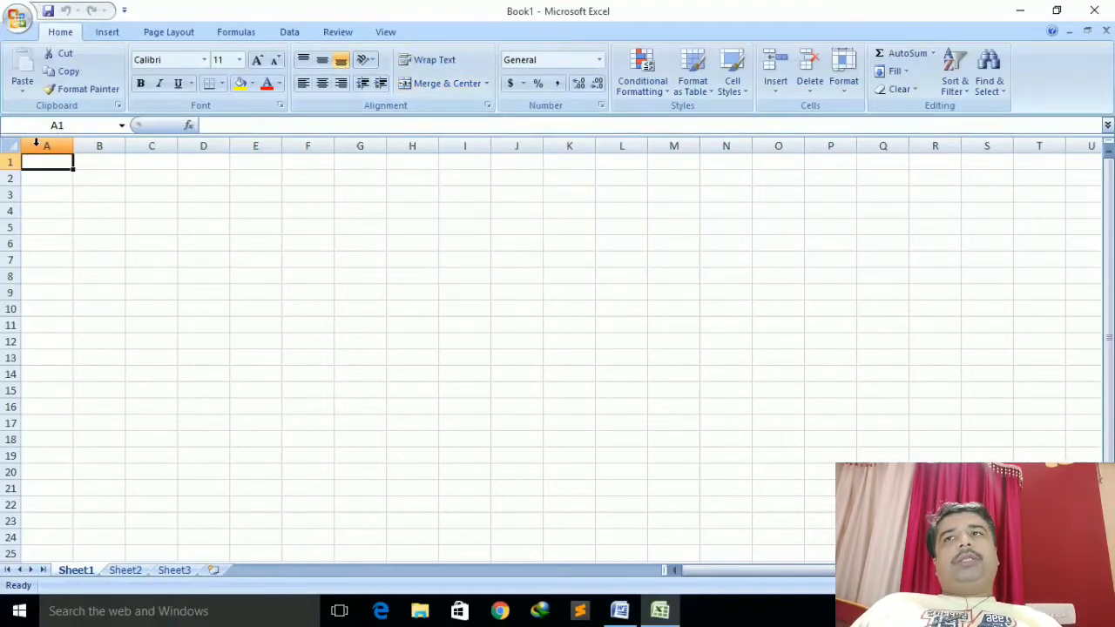
left_click(94, 207)
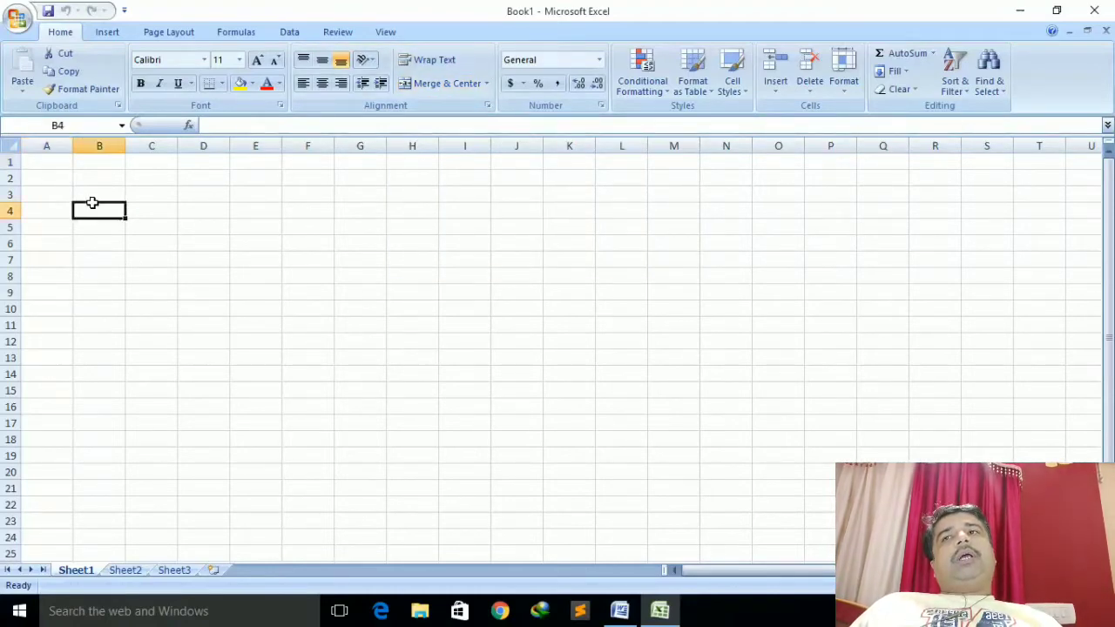
left_click(154, 223)
left_click(210, 233)
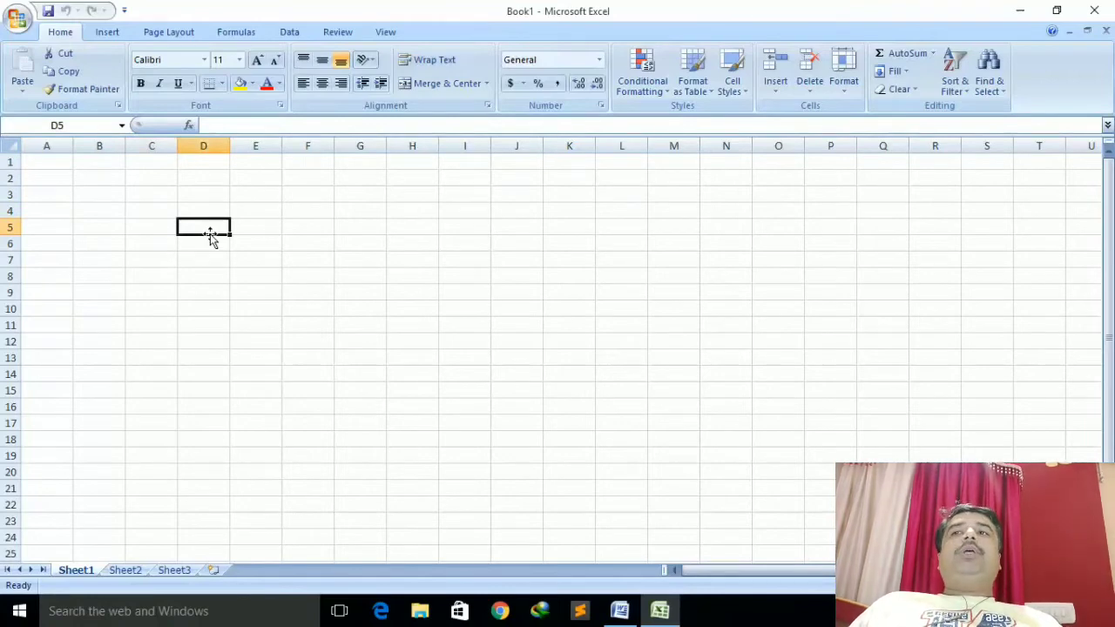
left_click(54, 142)
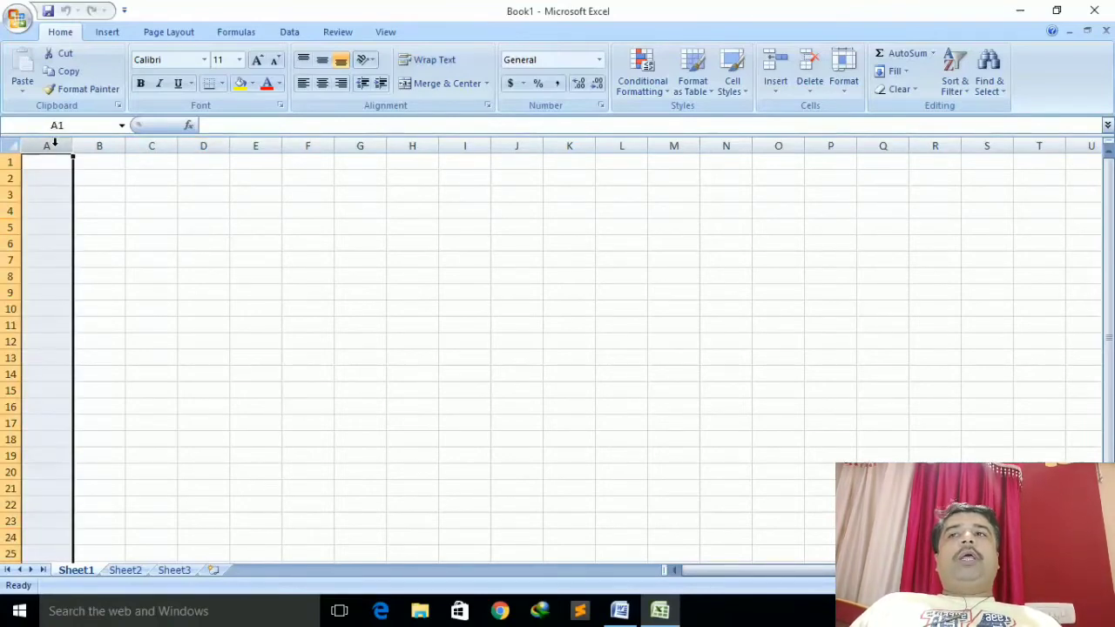
left_click(100, 145)
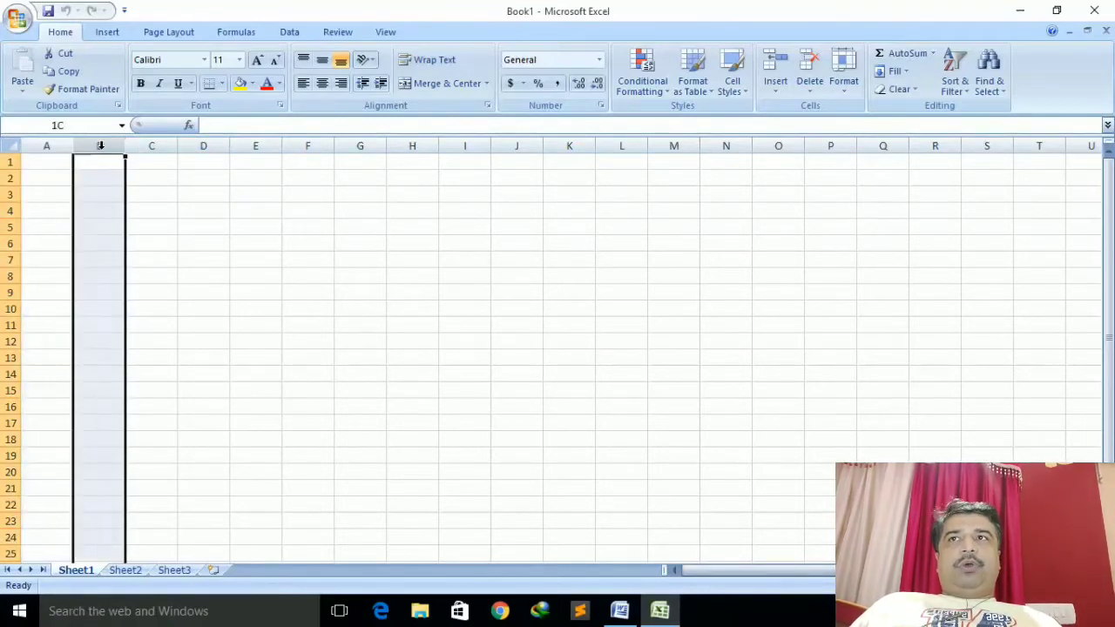
left_click(153, 145)
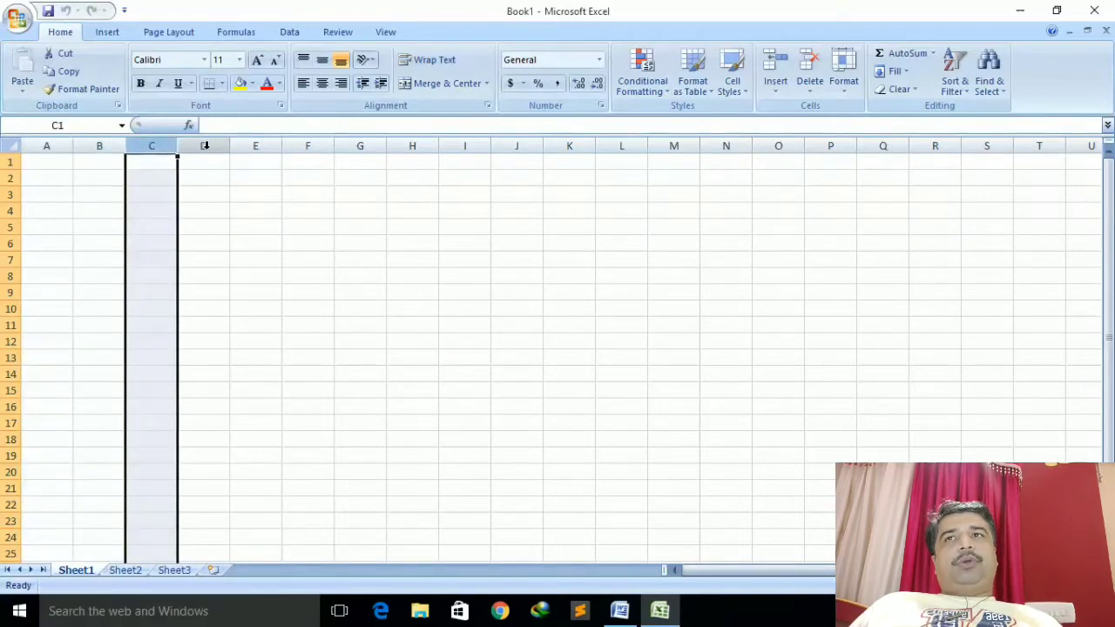
left_click(206, 145)
left_click(270, 146)
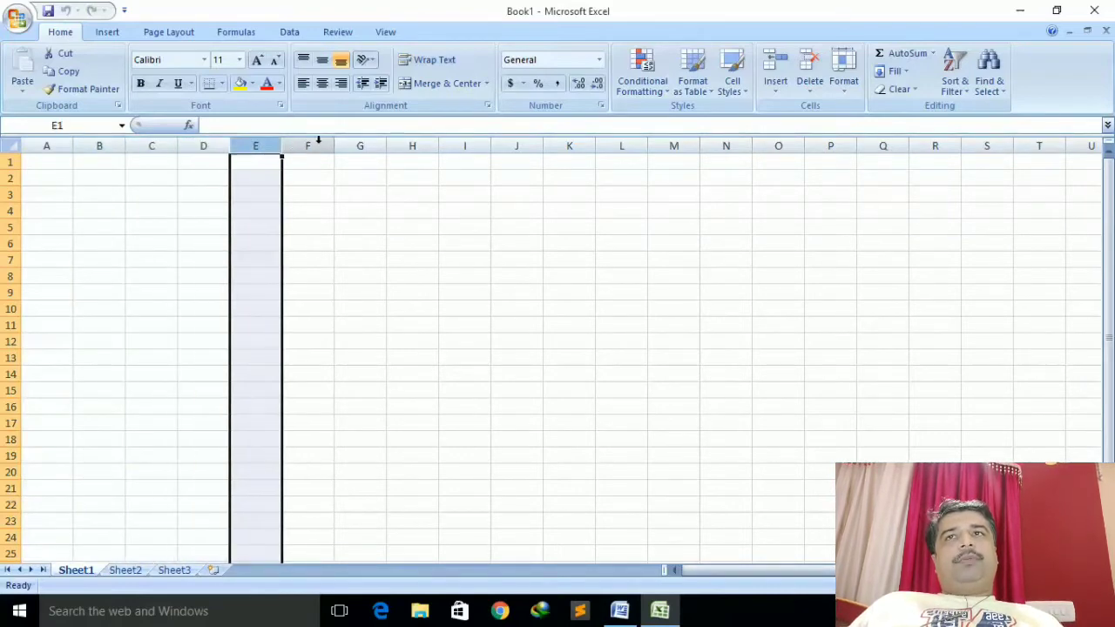
left_click(305, 145)
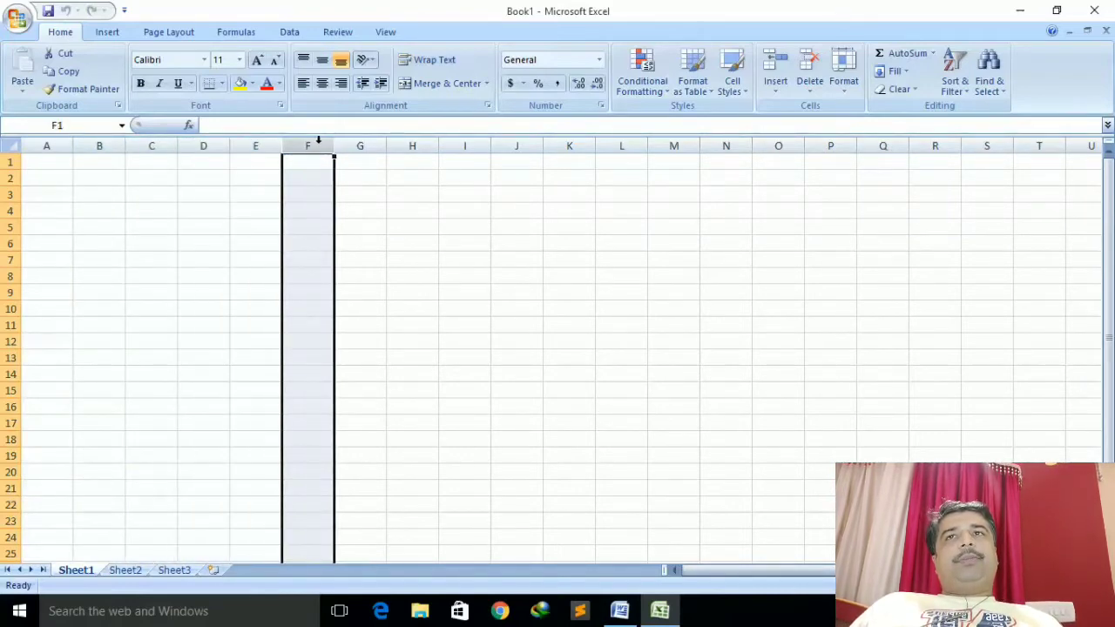
left_click(55, 161)
key("Right")
key("Right")
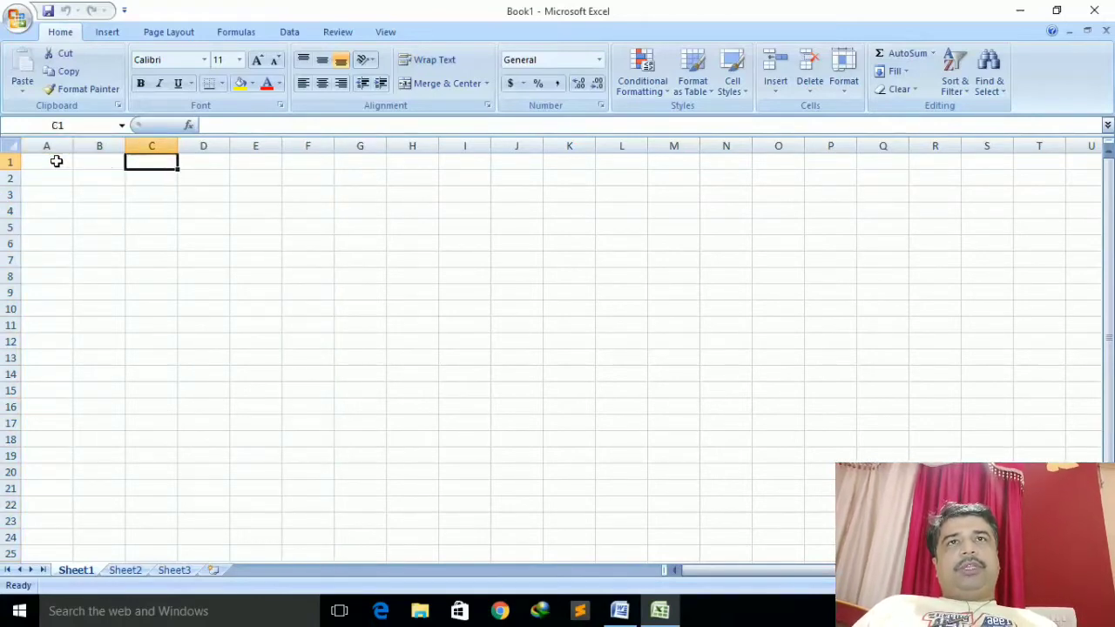
key("Right")
key("Right")
key("Right")
key("Right")
key("Right")
key("Right")
key("Right")
key("Right")
key("Right")
key("Right")
key("Right")
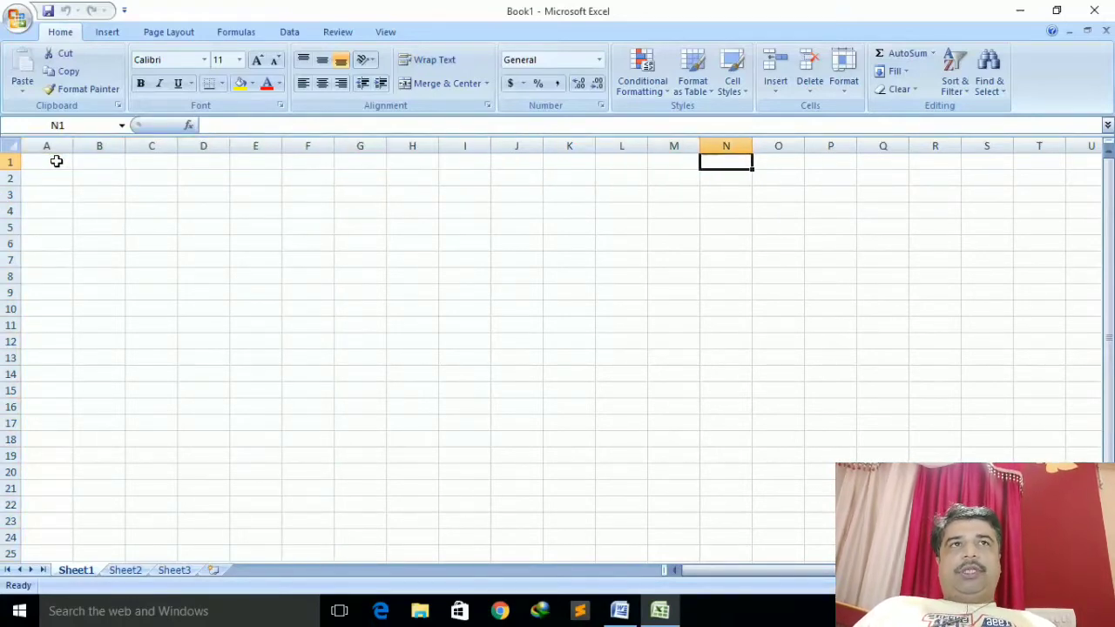
key("Right")
key("Right")
key("Right")
key("Right")
key("Right")
key("Right")
key("Right")
key("Right")
key("Right")
key("Right")
key("Right")
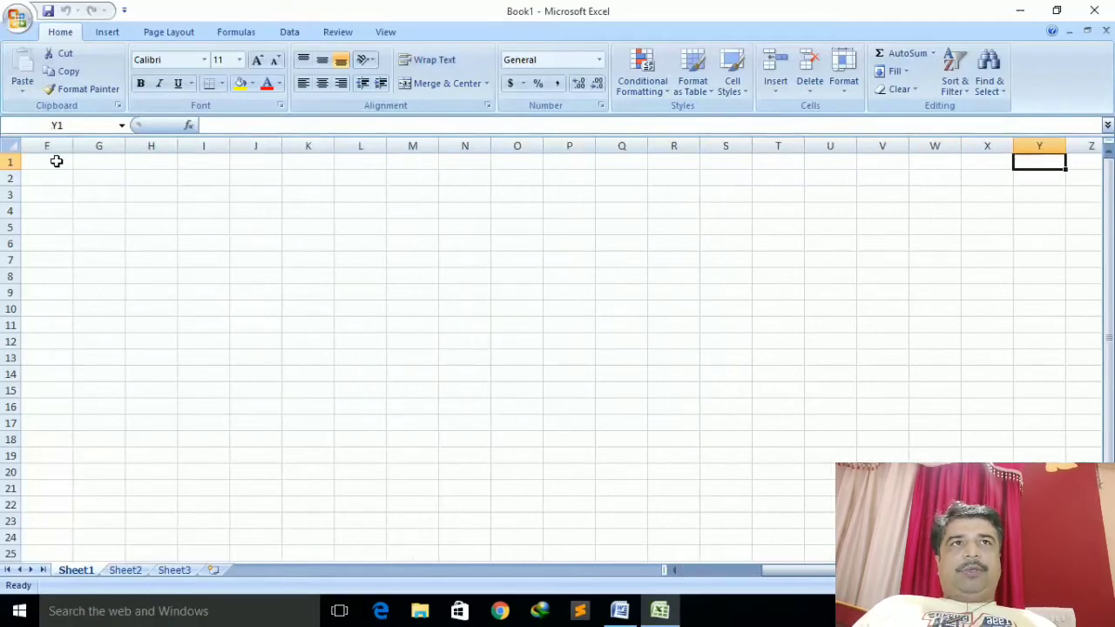
key("Right")
key("Right")
key("Right")
key("Right")
key("Right")
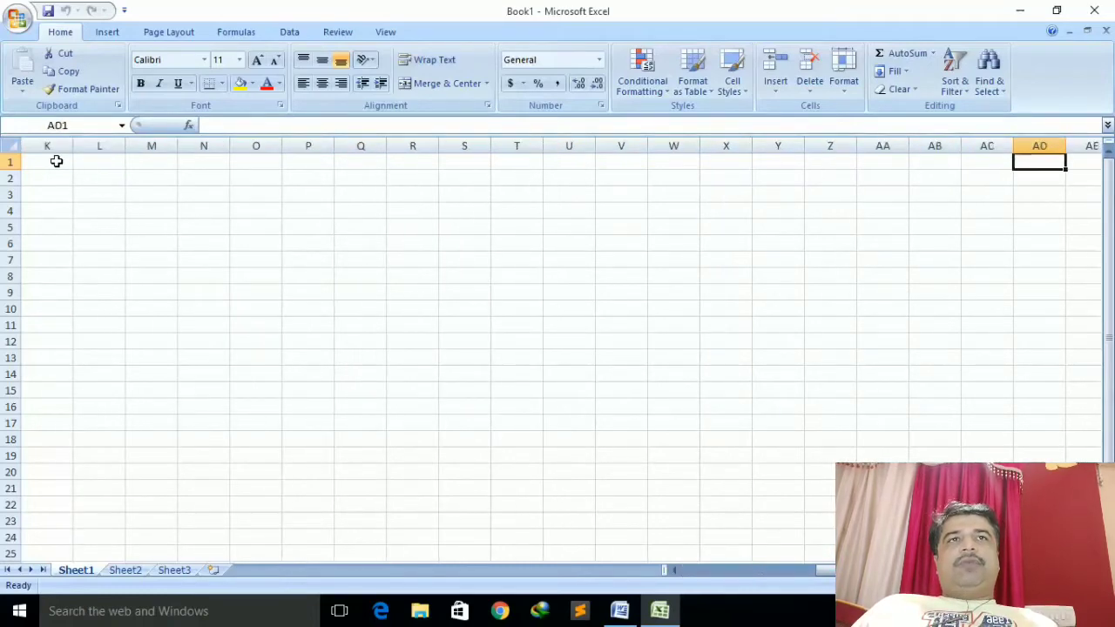
key("Right")
key("Right")
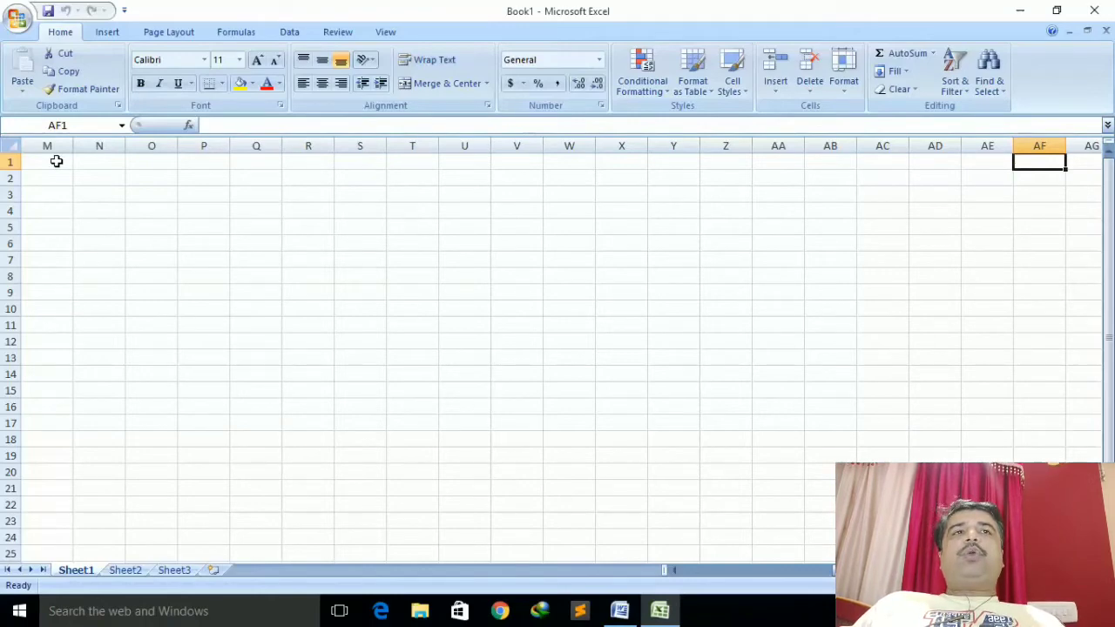
key("ctrl+Right")
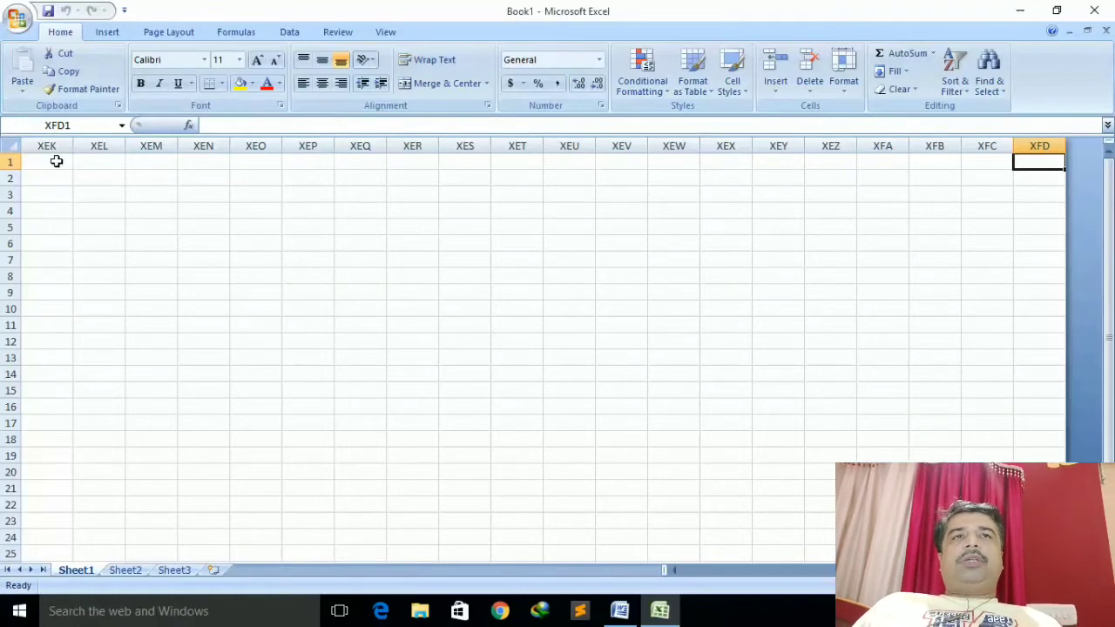
key("ctrl+Left")
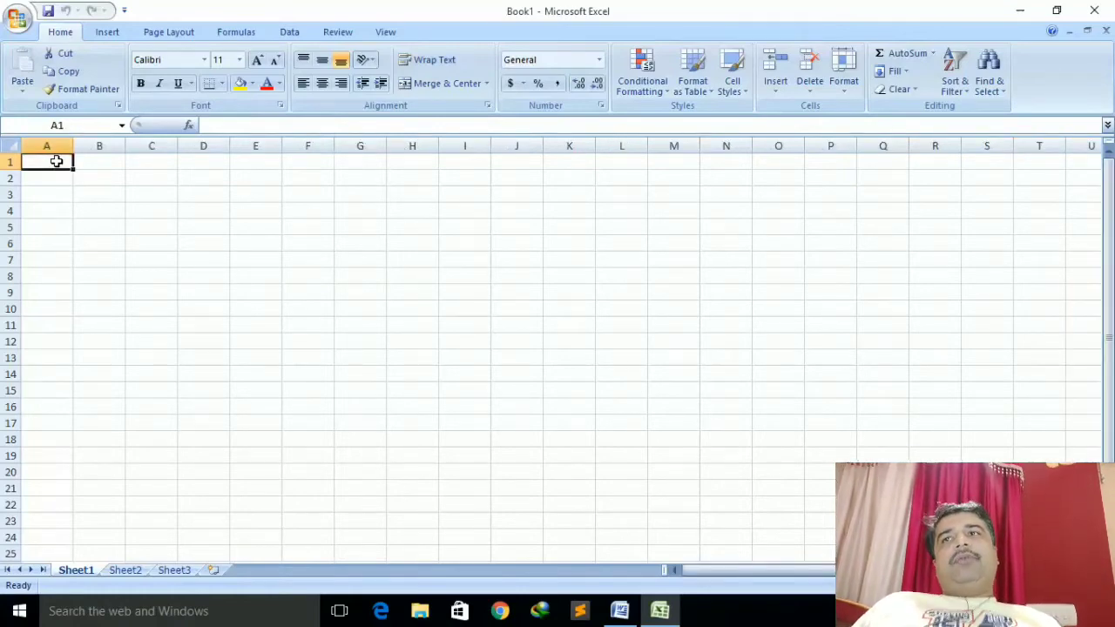
left_click(5, 162)
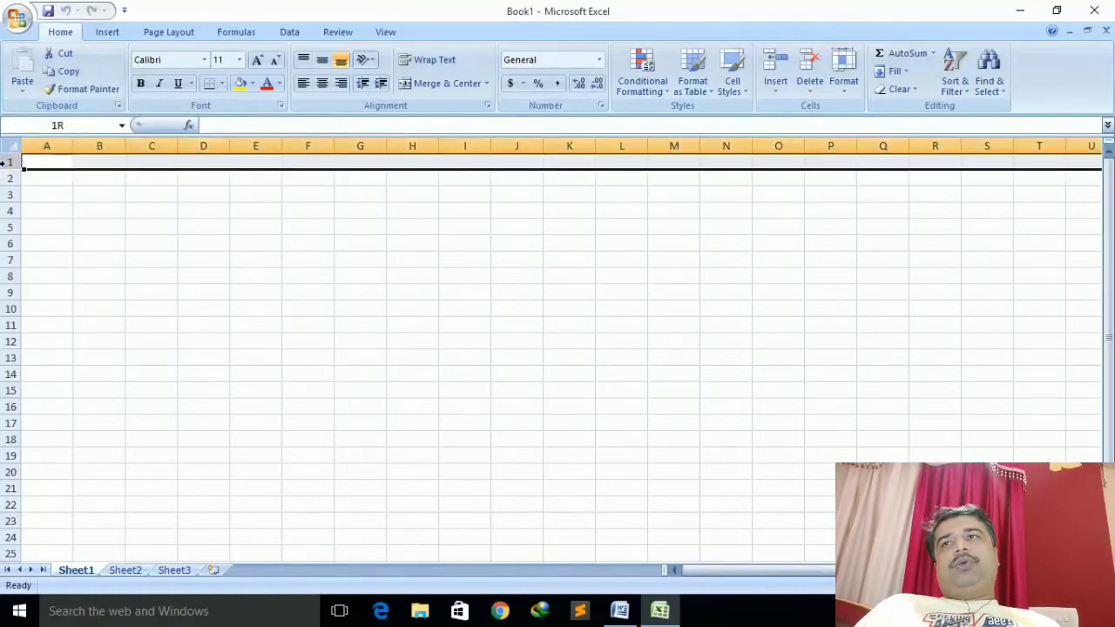
left_click_drag(6, 177, 5, 226)
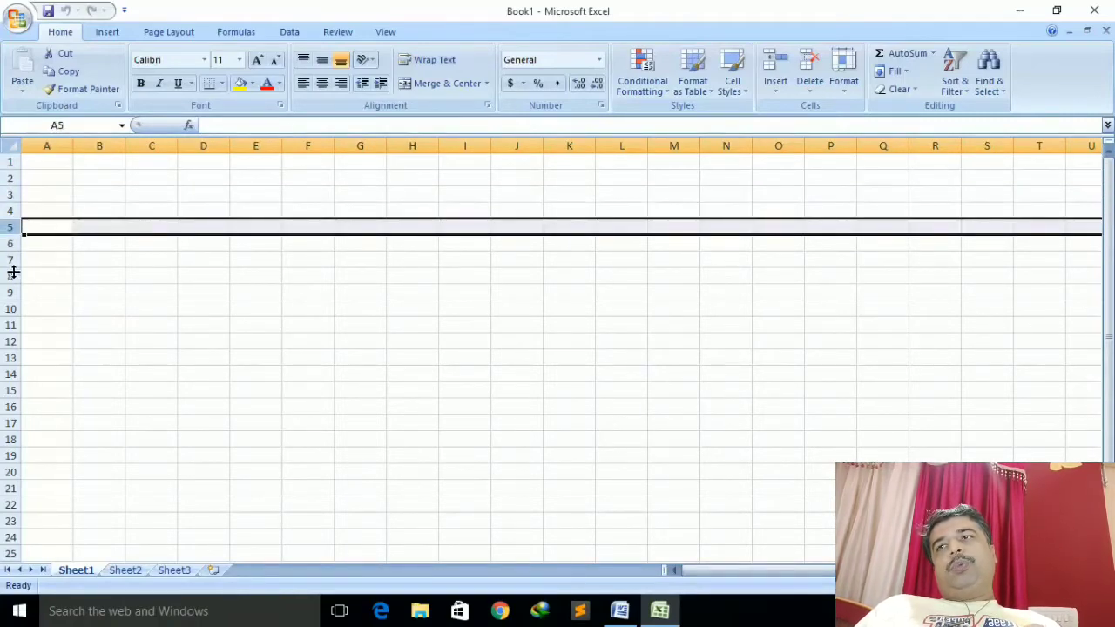
left_click(32, 357)
right_click(35, 359)
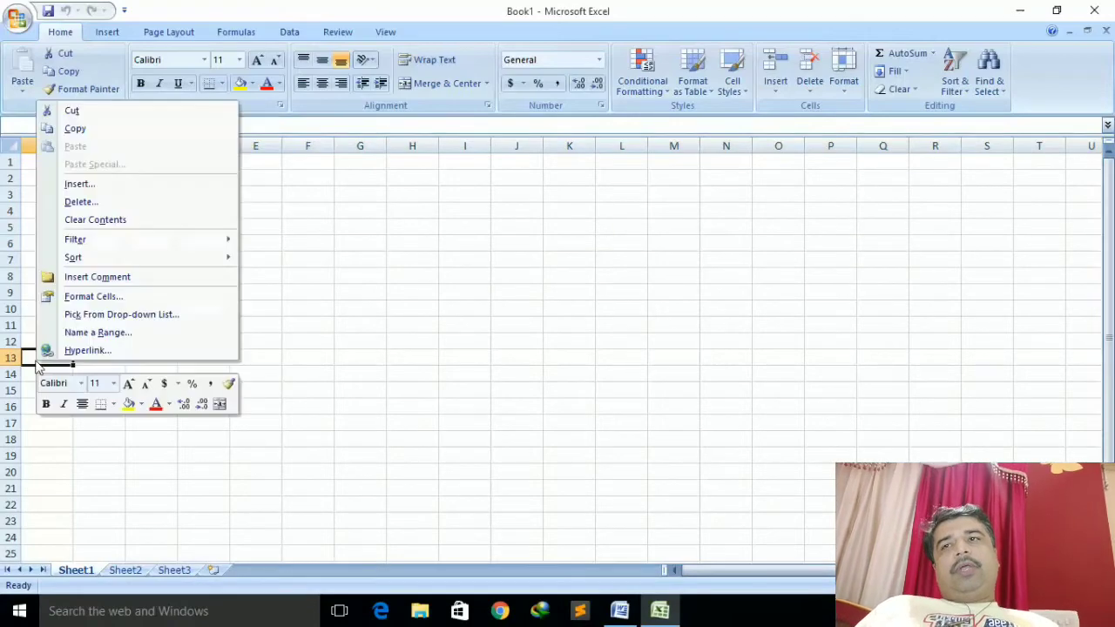
right_click(199, 477)
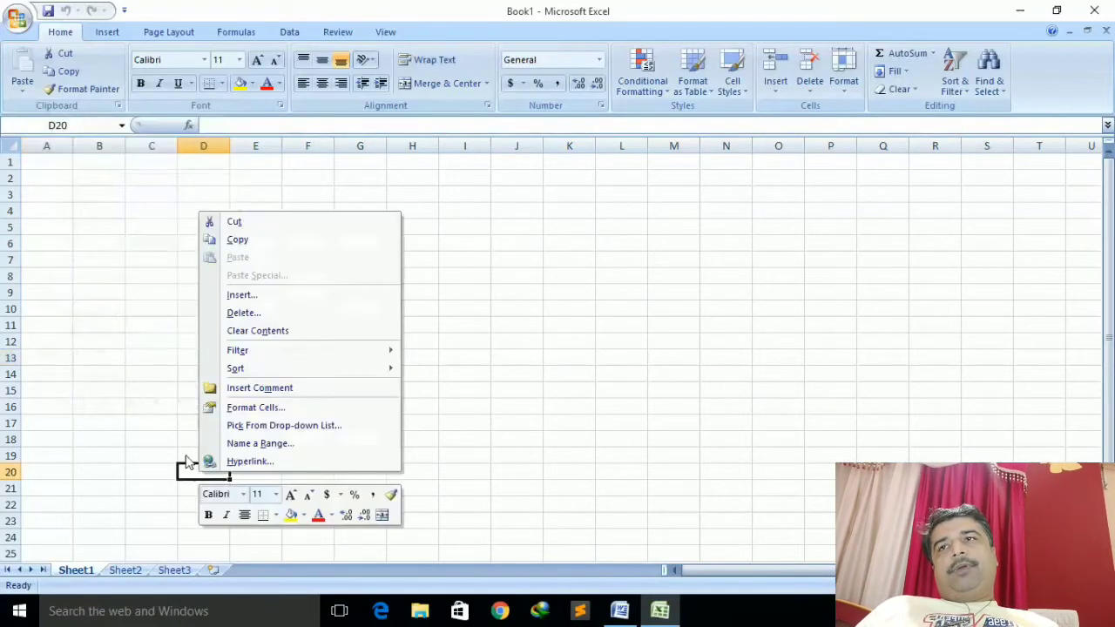
key("Escape")
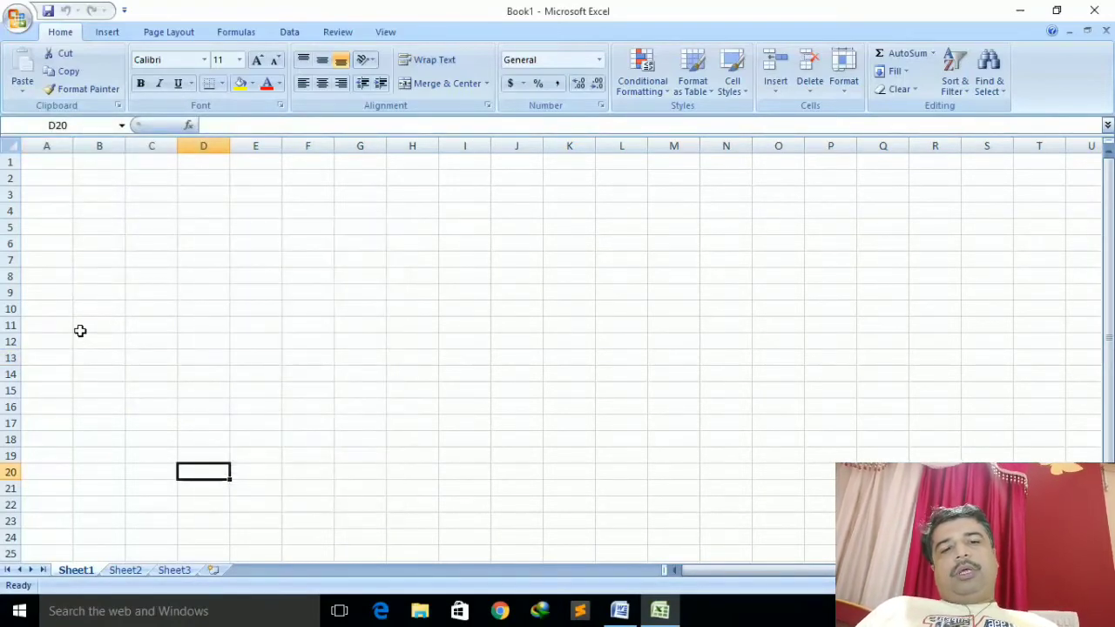
key("Down")
key("Left")
key("Left")
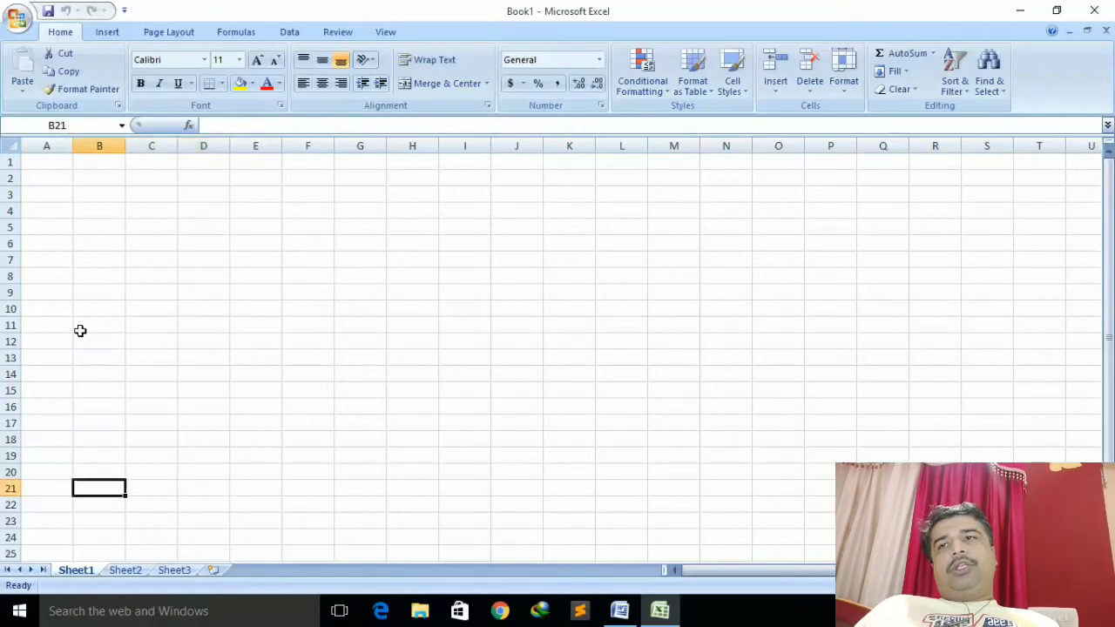
key("Up")
key("Up")
key("Left")
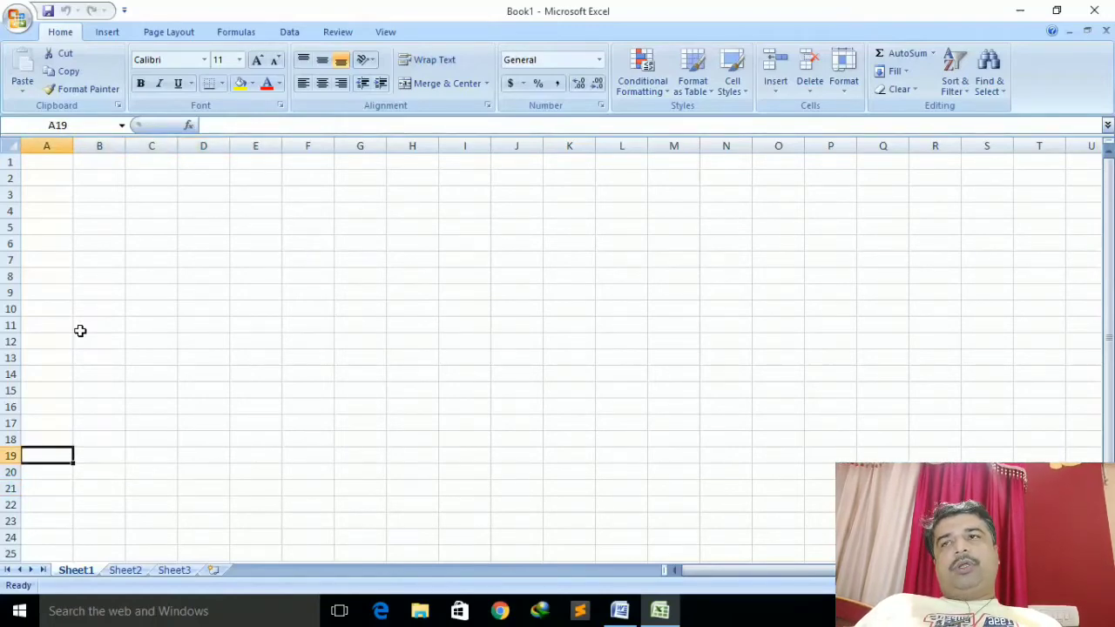
key("ctrl+Down")
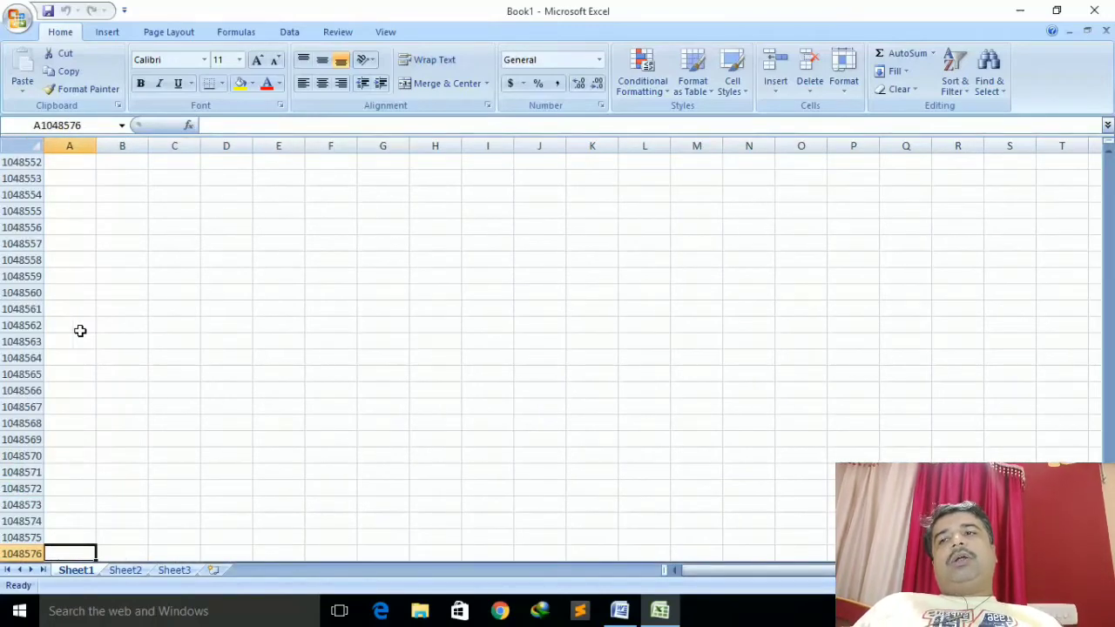
key("Up")
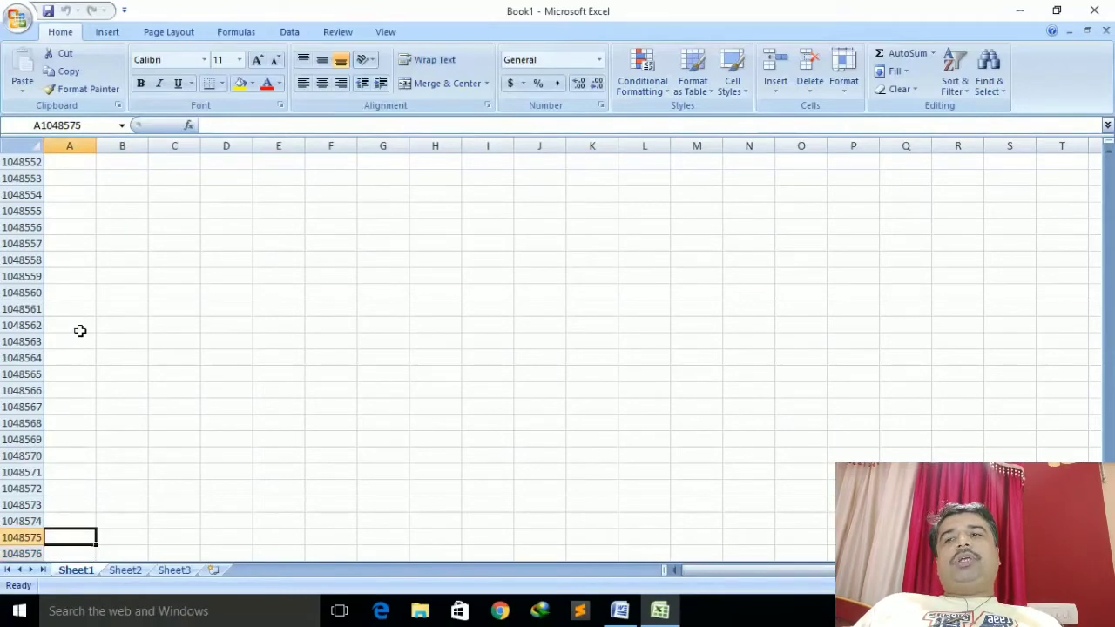
key("Up")
key("Up")
key("Up")
key("Up")
key("Up")
key("Up")
key("Up")
key("Up")
key("Up")
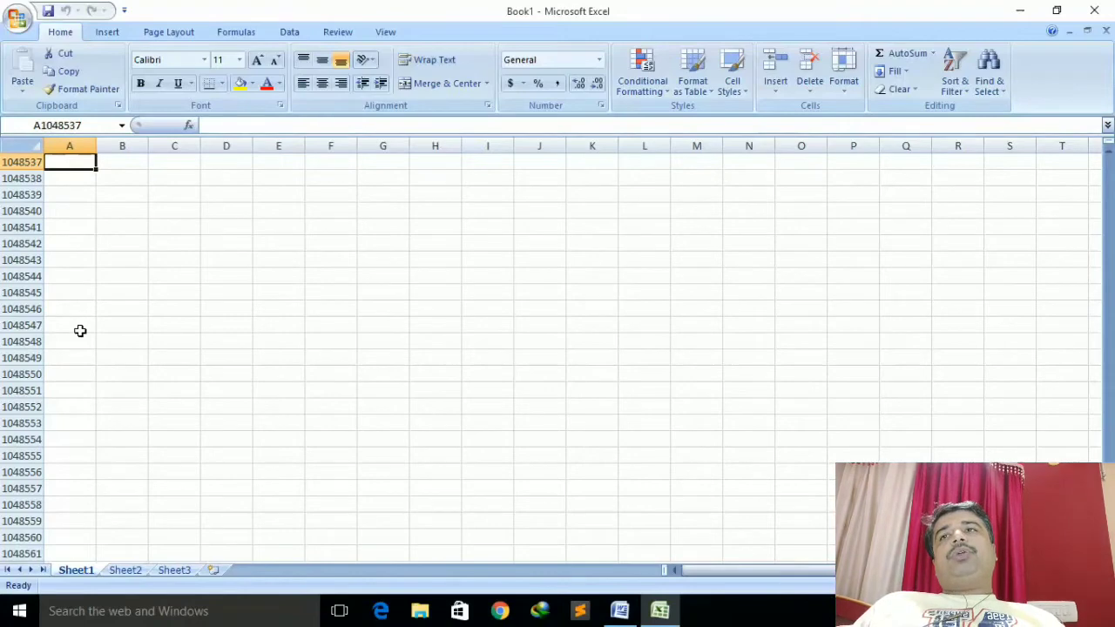
key("ctrl+Up")
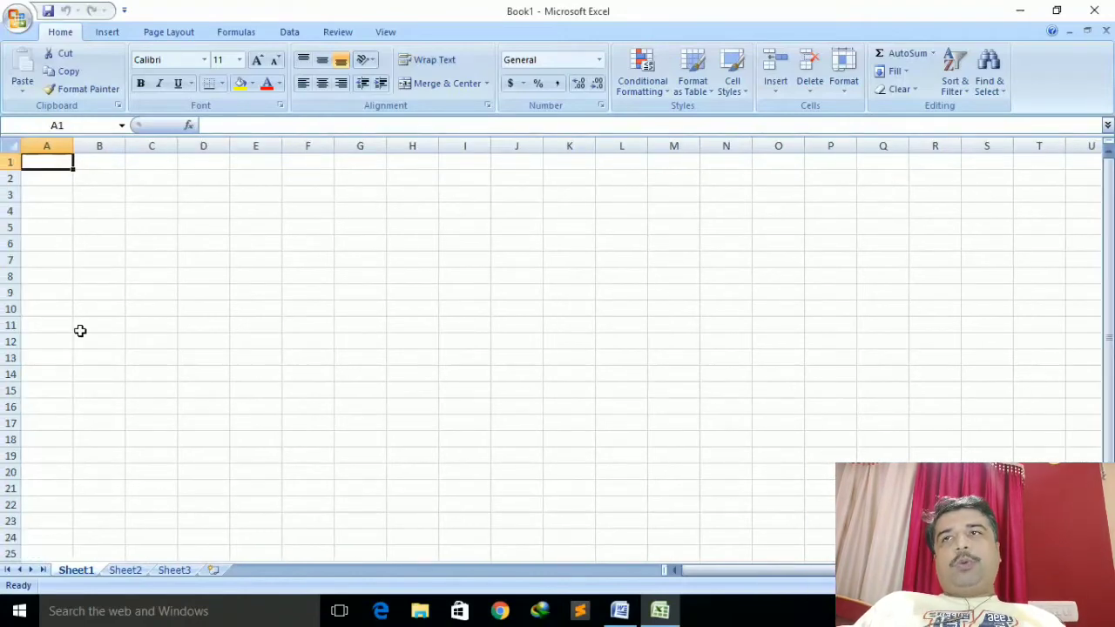
key("ctrl+Down")
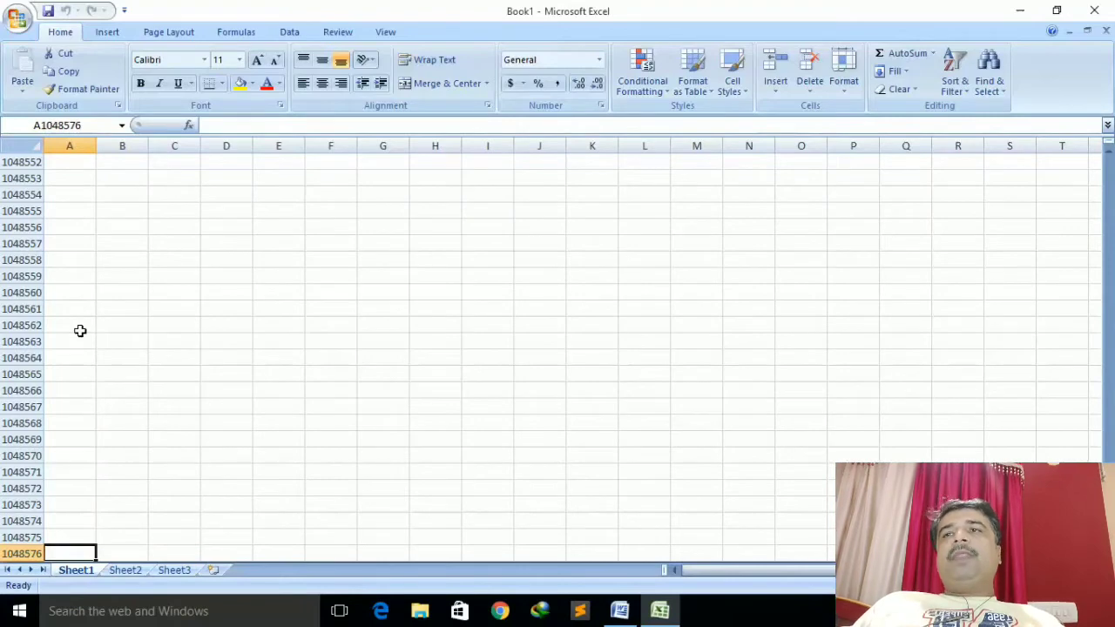
key("ctrl+Up")
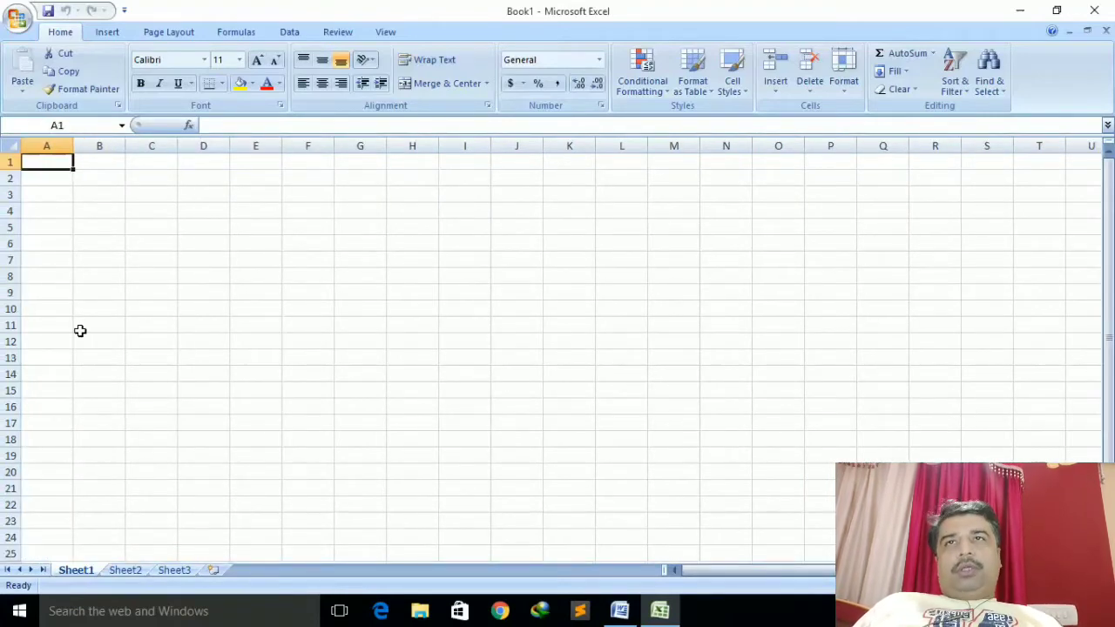
key("ctrl+Right")
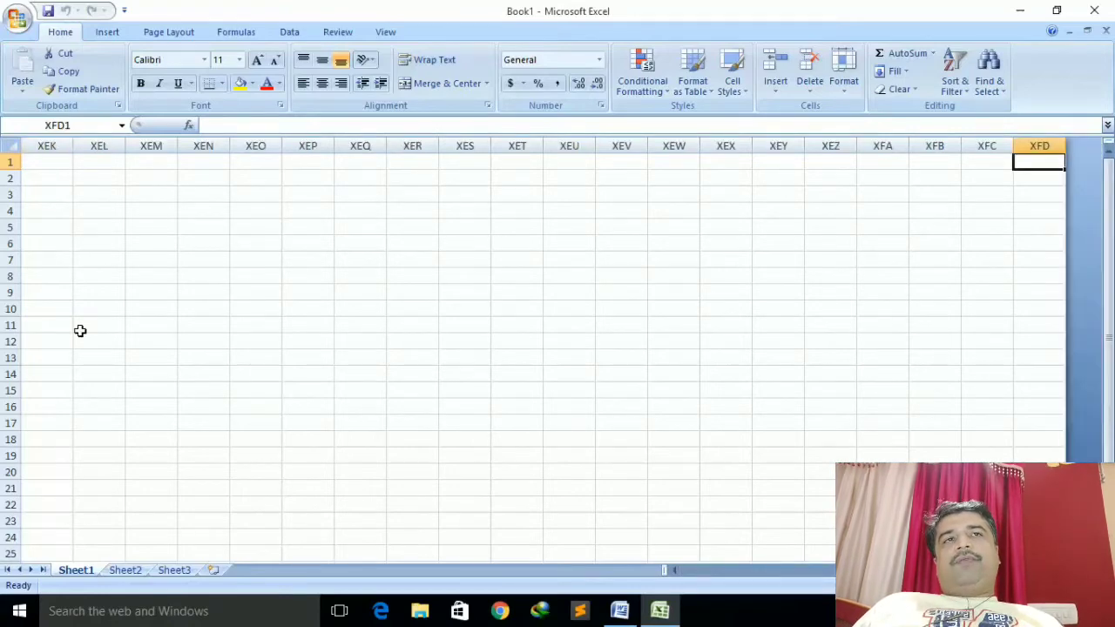
key("ctrl+Left")
key("ctrl+Right")
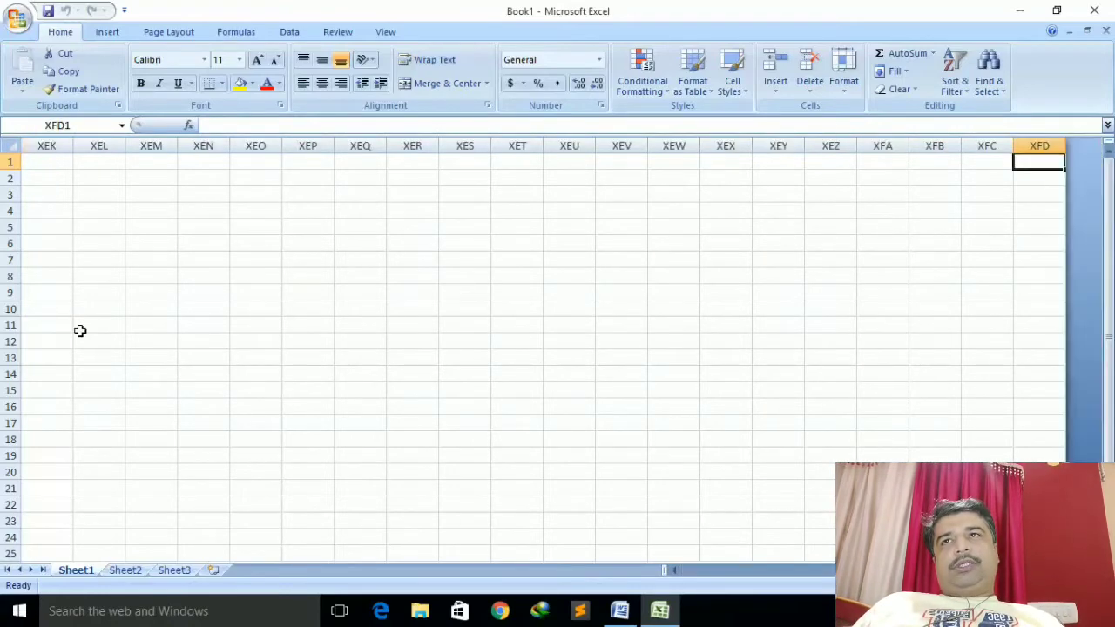
key("ctrl+Left")
key("ctrl+Down")
key("ctrl+Up")
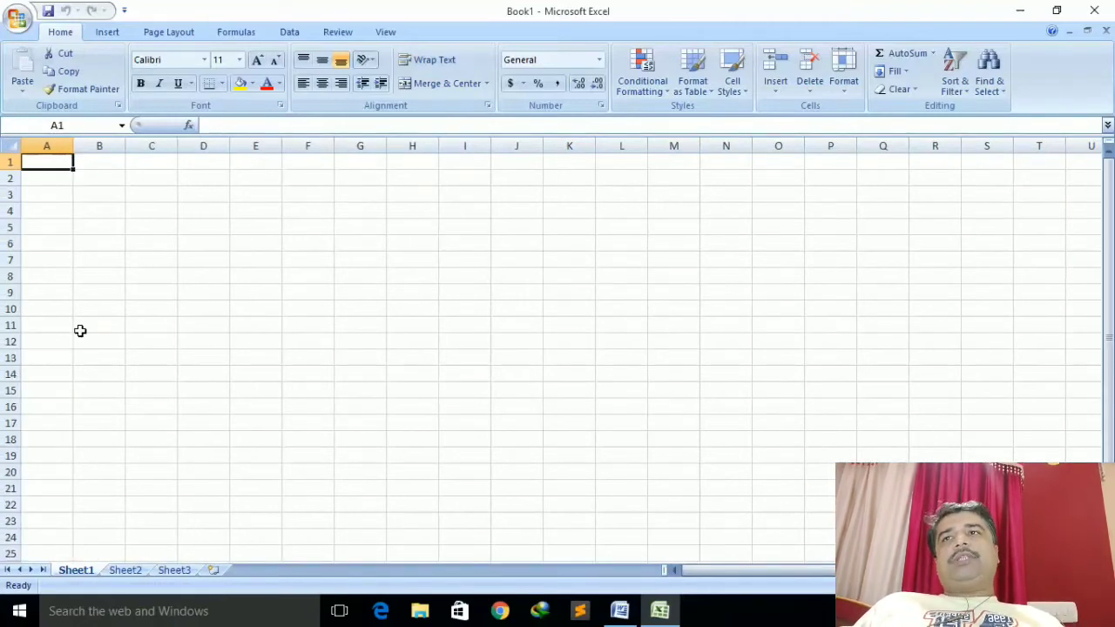
left_click(11, 162)
left_click(9, 178)
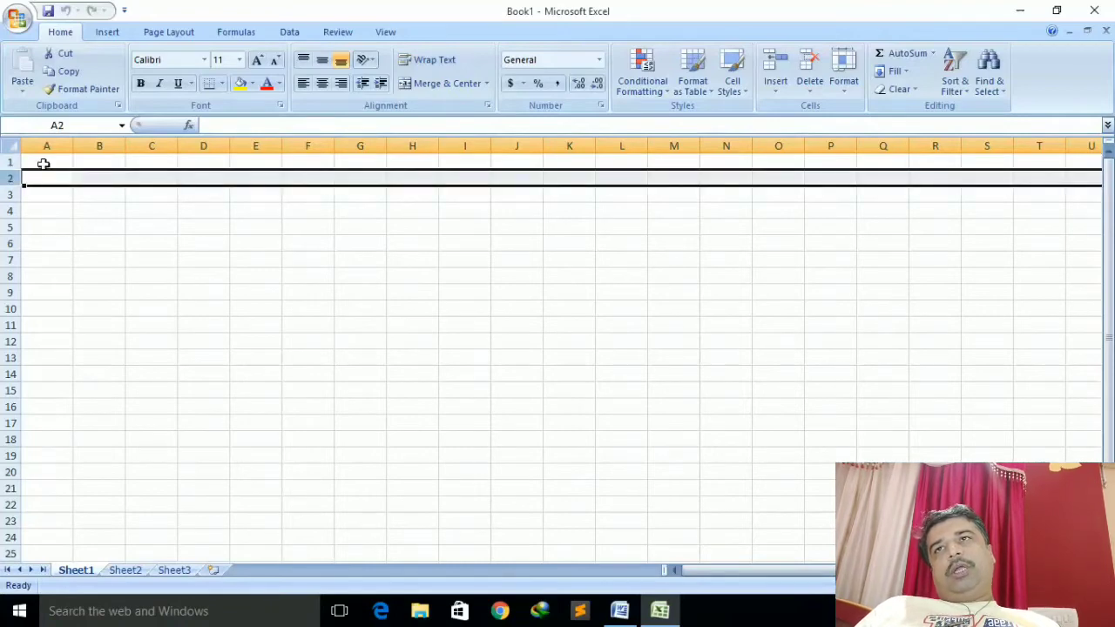
left_click(61, 139)
left_click(102, 145)
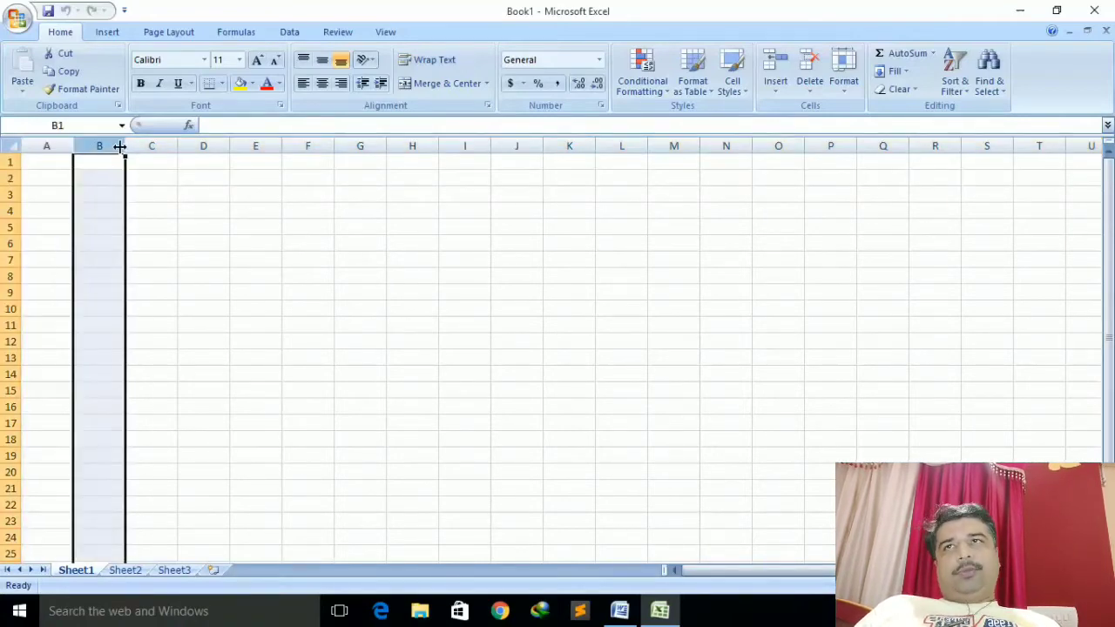
left_click(139, 141)
left_click(232, 298)
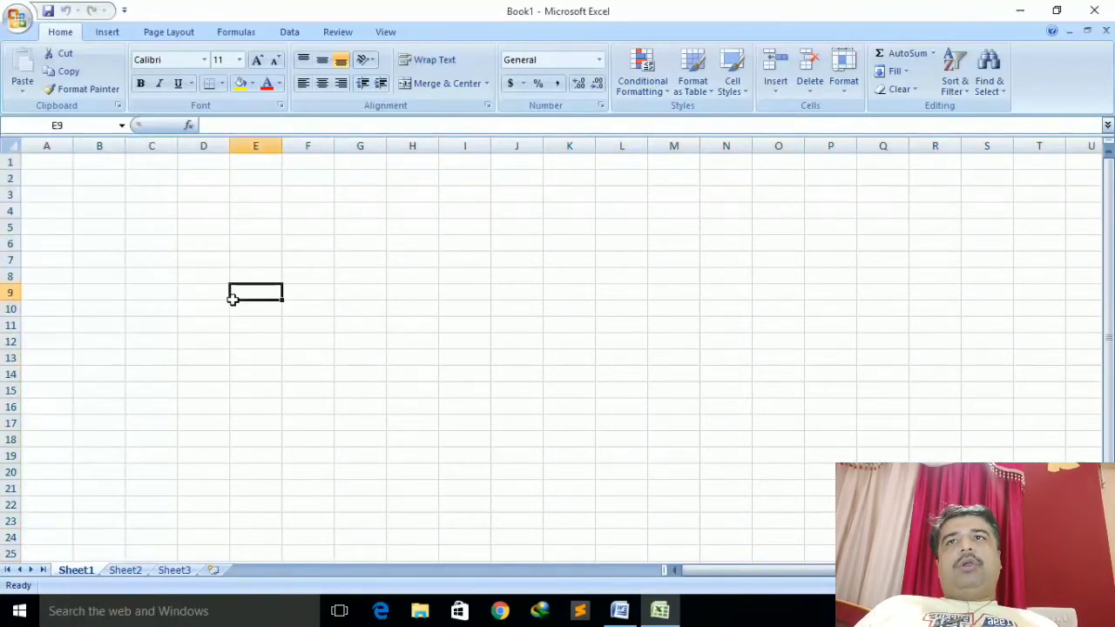
left_click(394, 280)
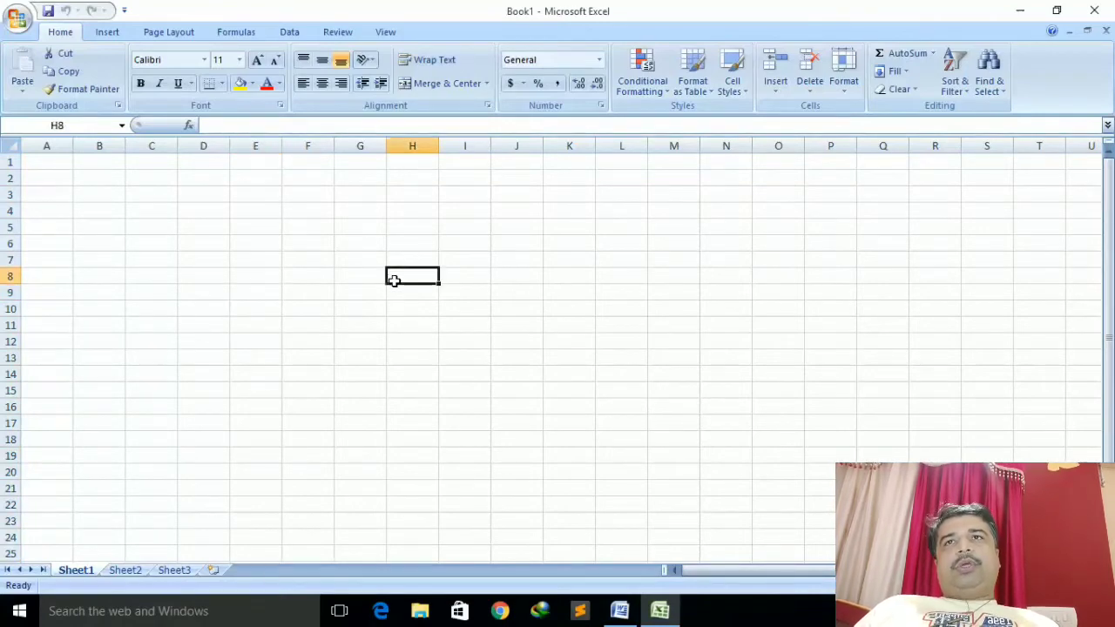
left_click(116, 307)
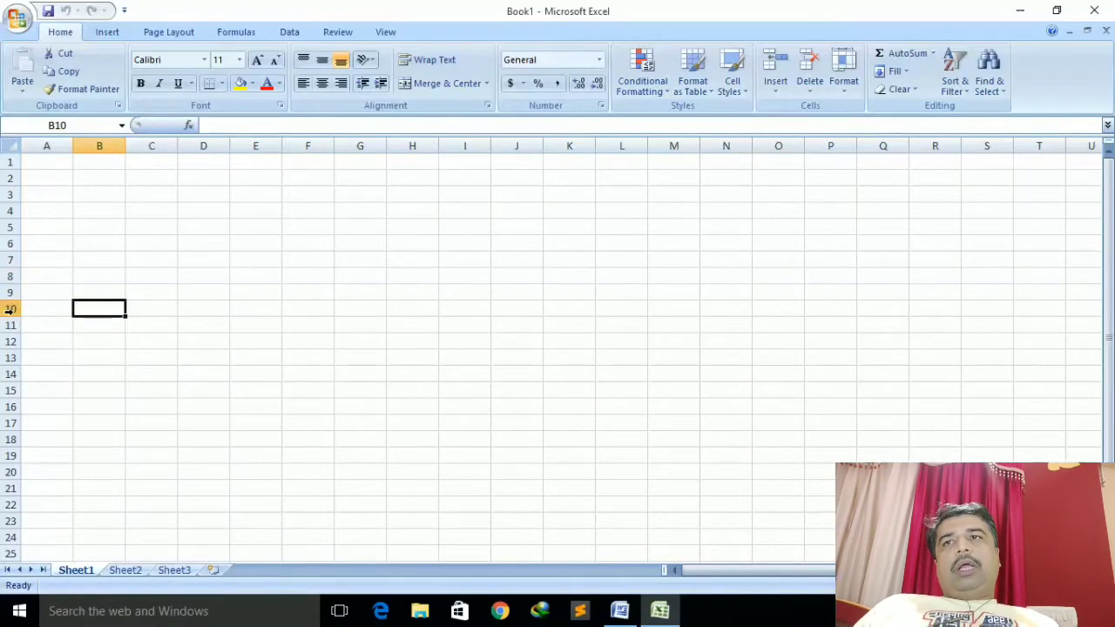
left_click(91, 348)
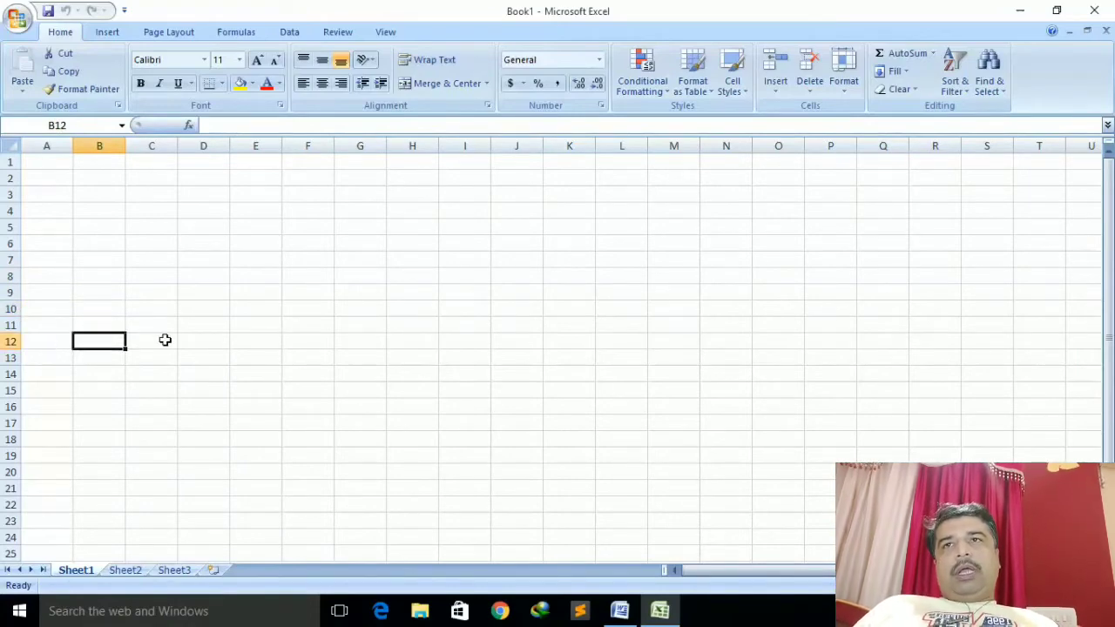
left_click(239, 344)
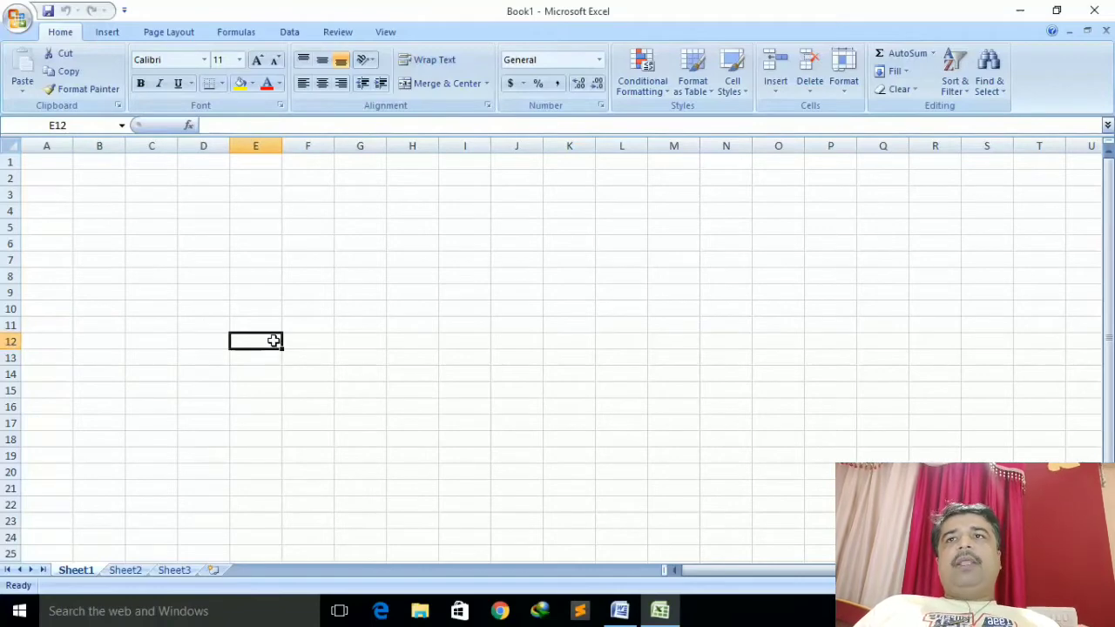
left_click(245, 212)
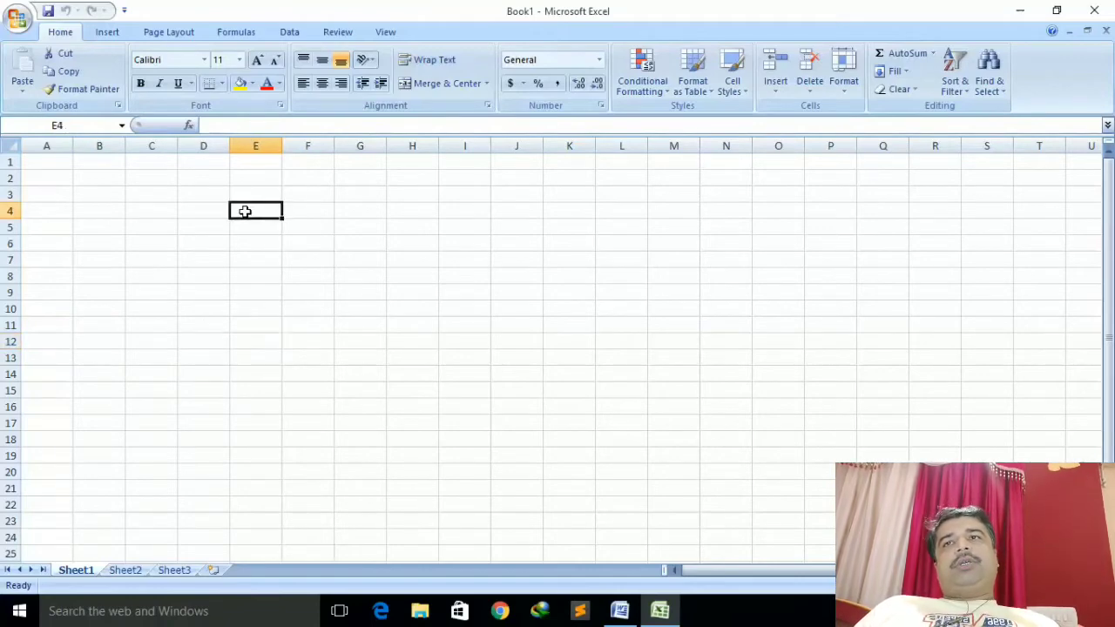
left_click(250, 309)
left_click(187, 209)
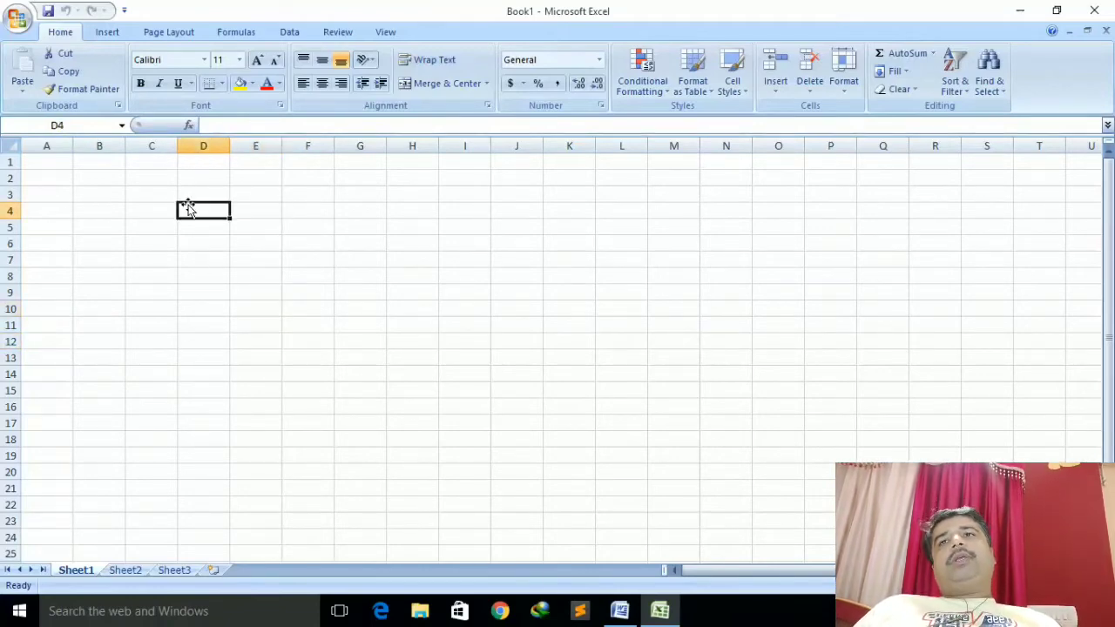
left_click(198, 313)
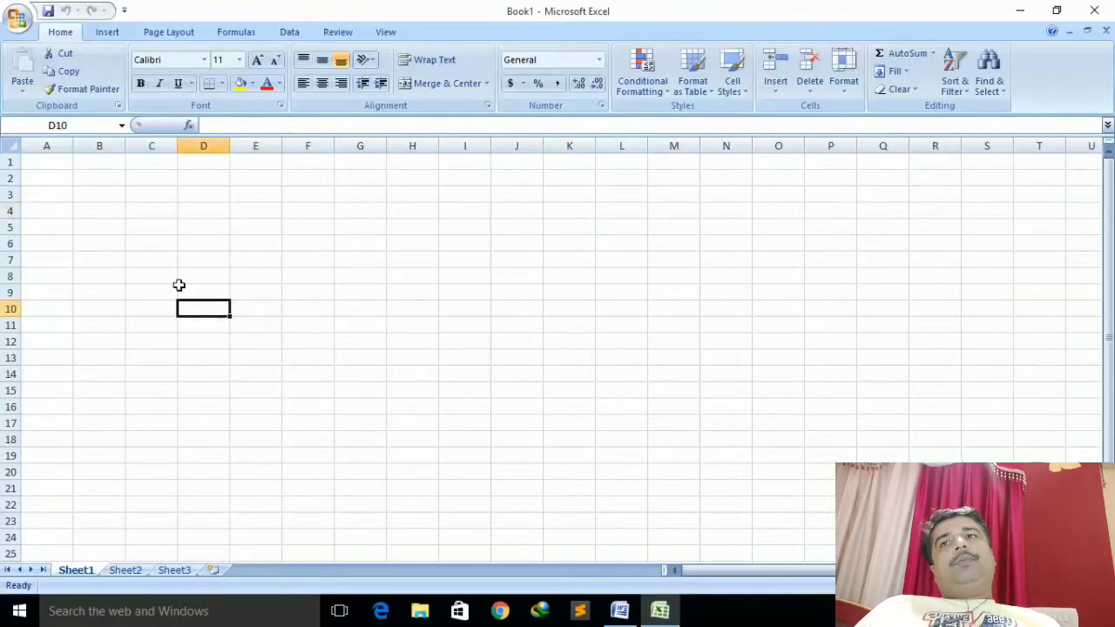
left_click(135, 225)
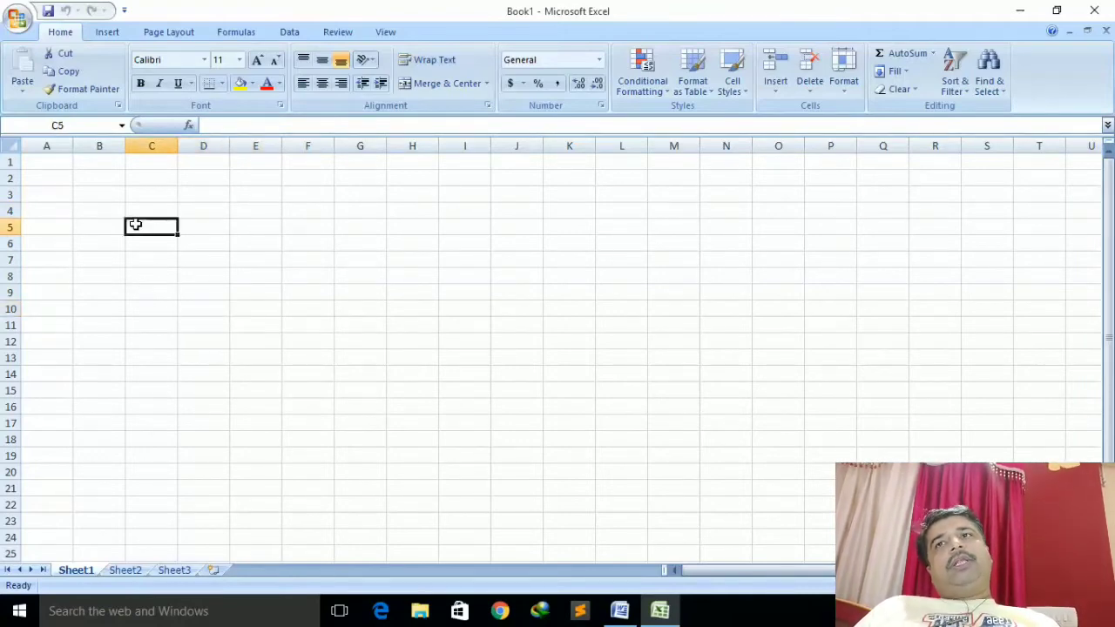
left_click(82, 181)
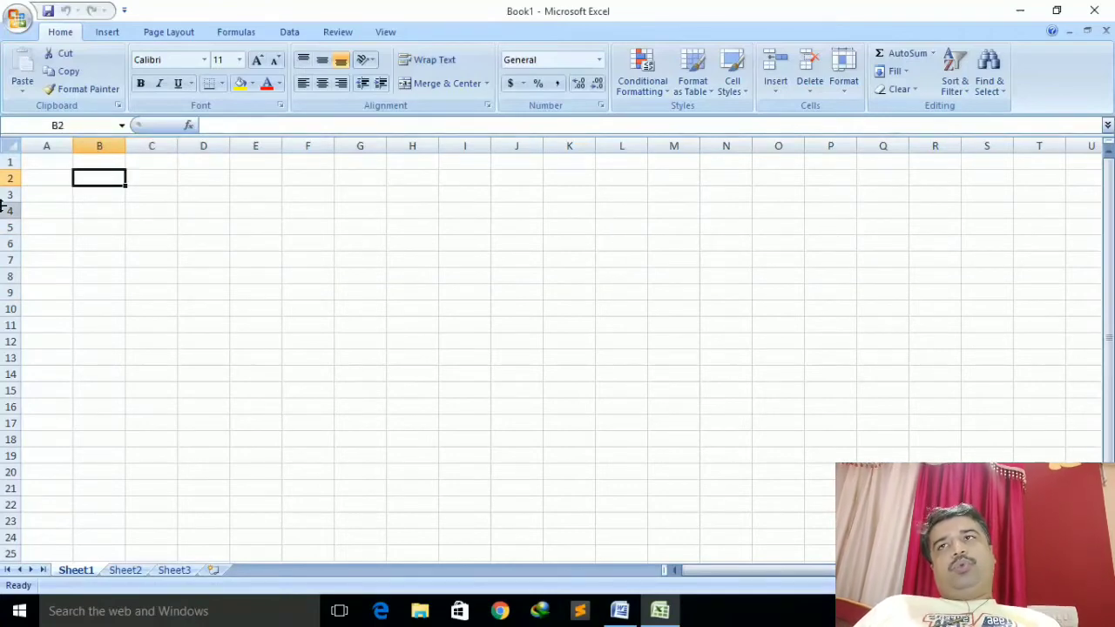
left_click(255, 212)
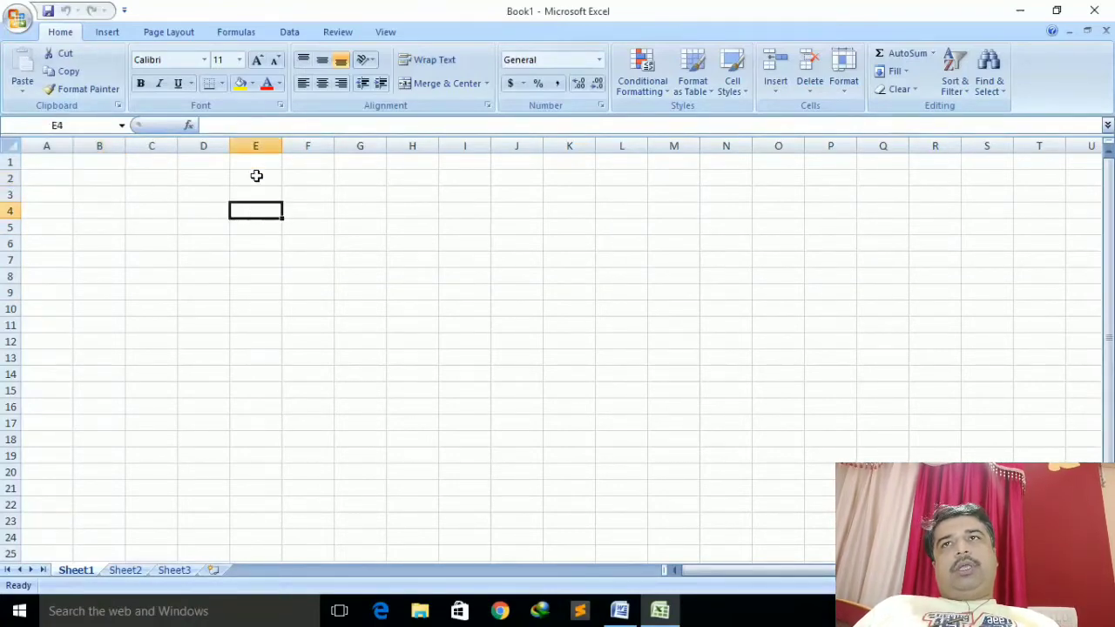
right_click(259, 309)
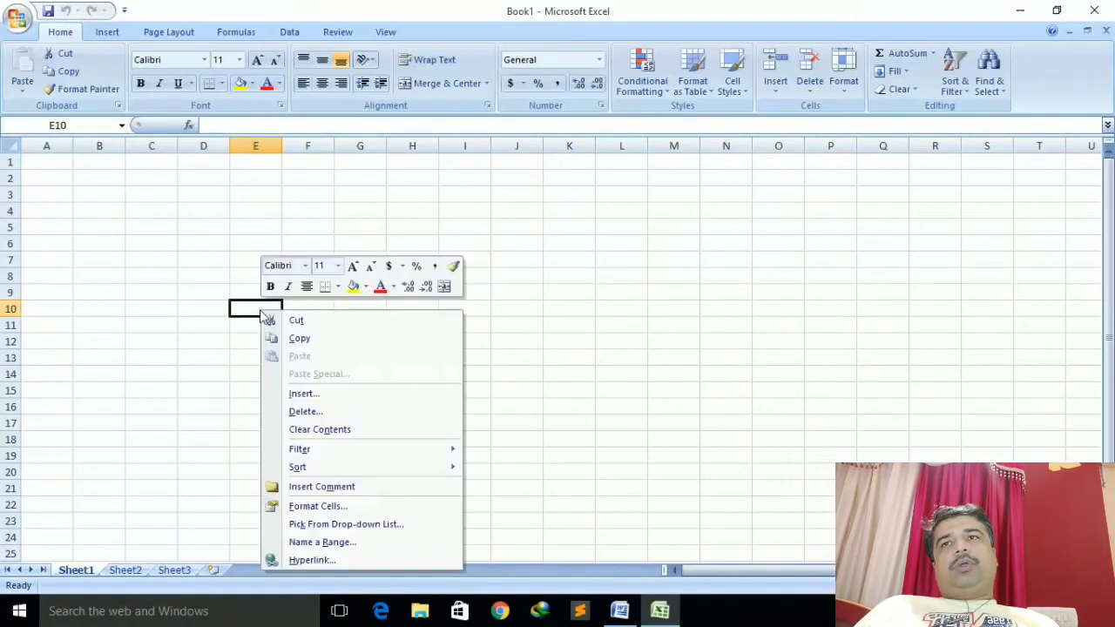
left_click(191, 253)
left_click(191, 254)
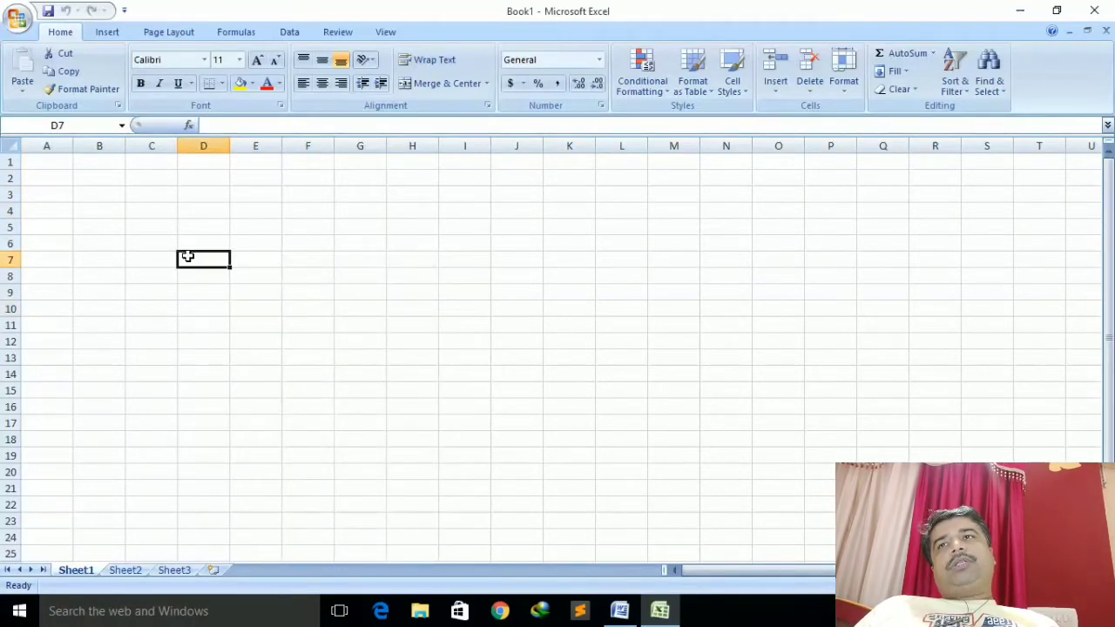
left_click(51, 163)
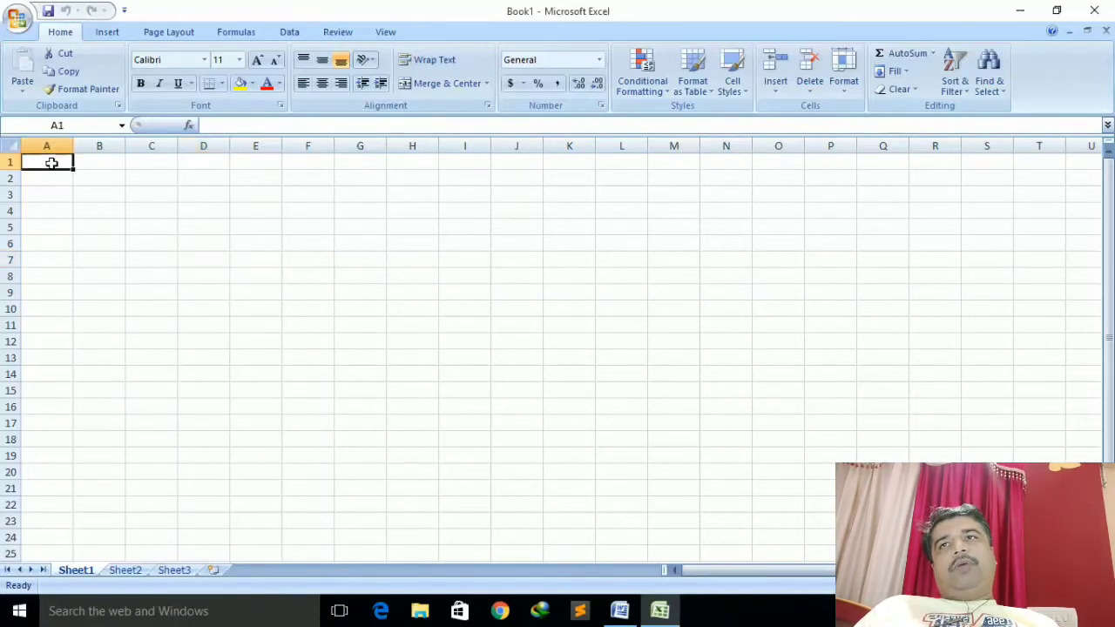
left_click(94, 169)
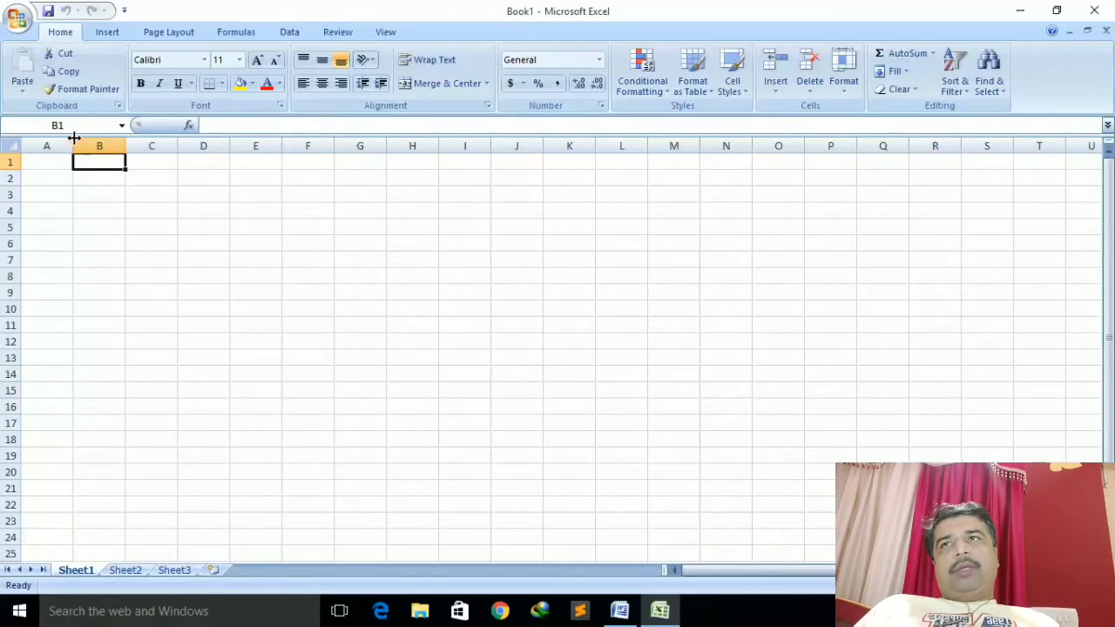
left_click(179, 297)
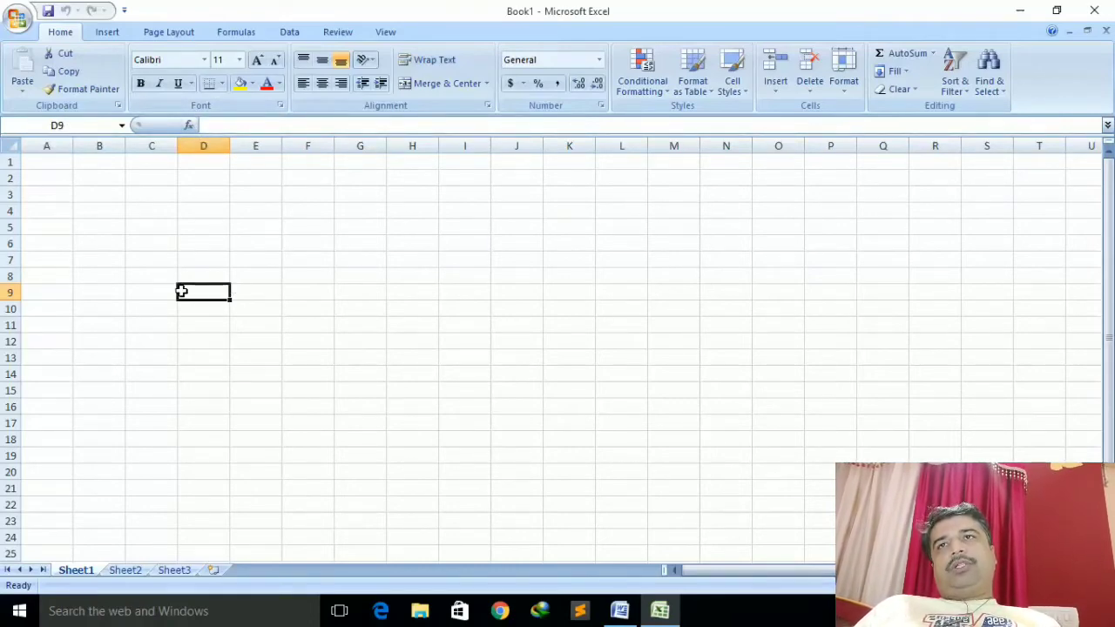
left_click(297, 244)
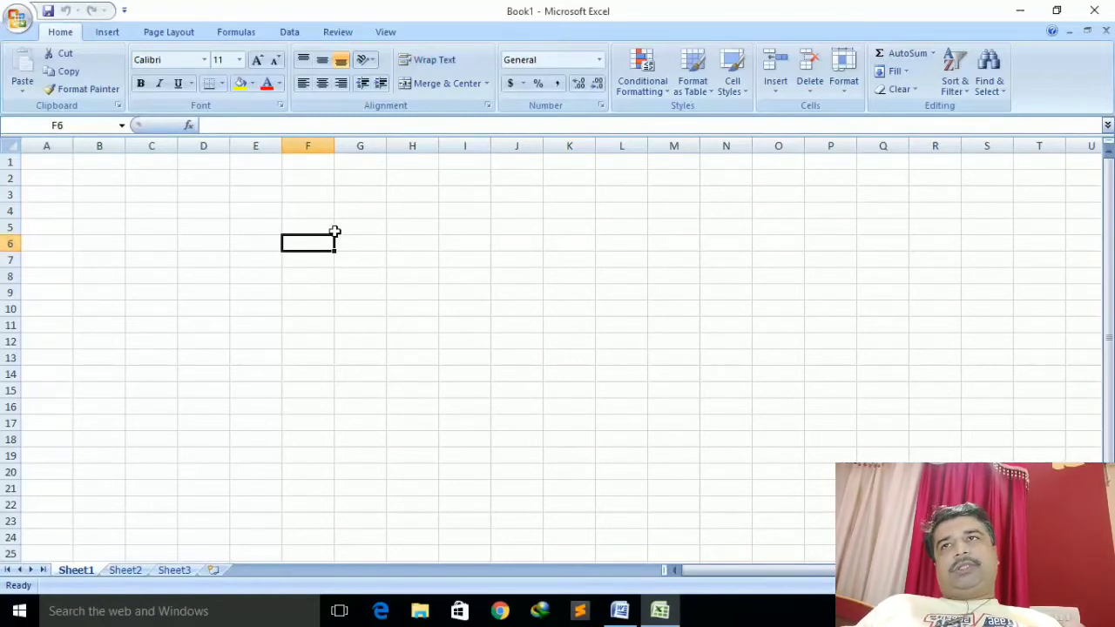
left_click(34, 165)
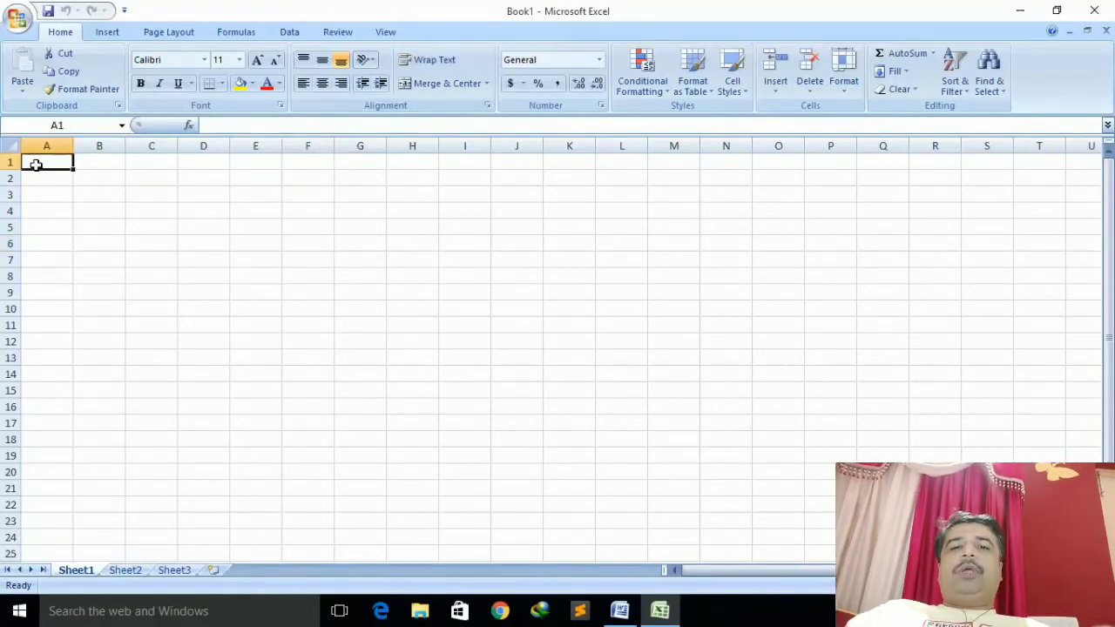
- Enter 50, 30, 60 and 90 into A1:A4, correcting the mistaken entry in A2
type("50")
key("Return")
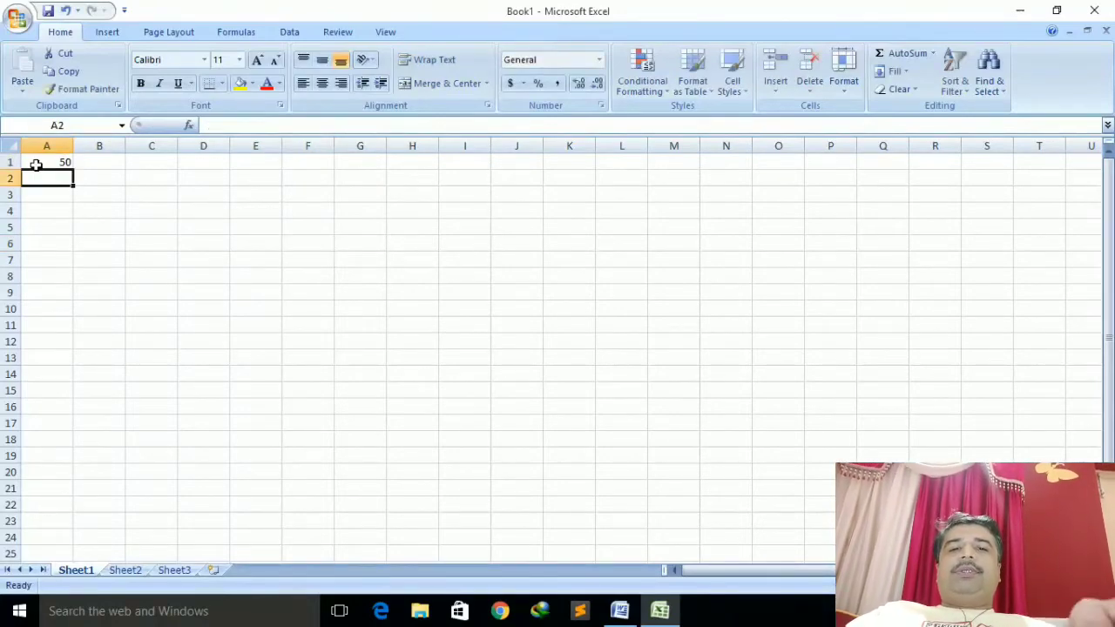
type("30")
key("ctrl+Return")
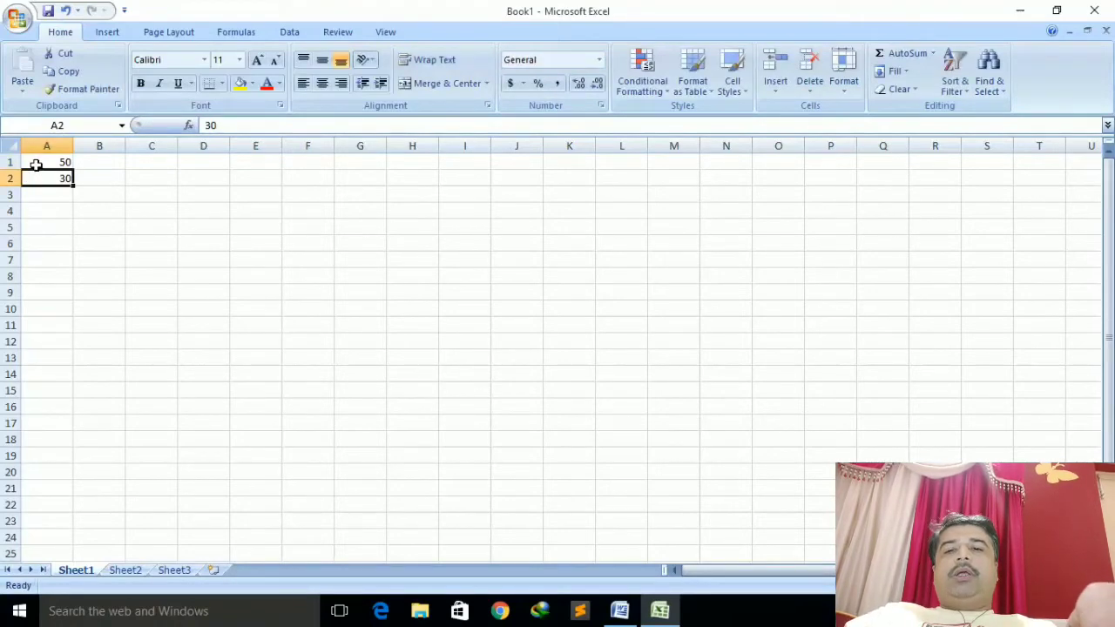
type("60")
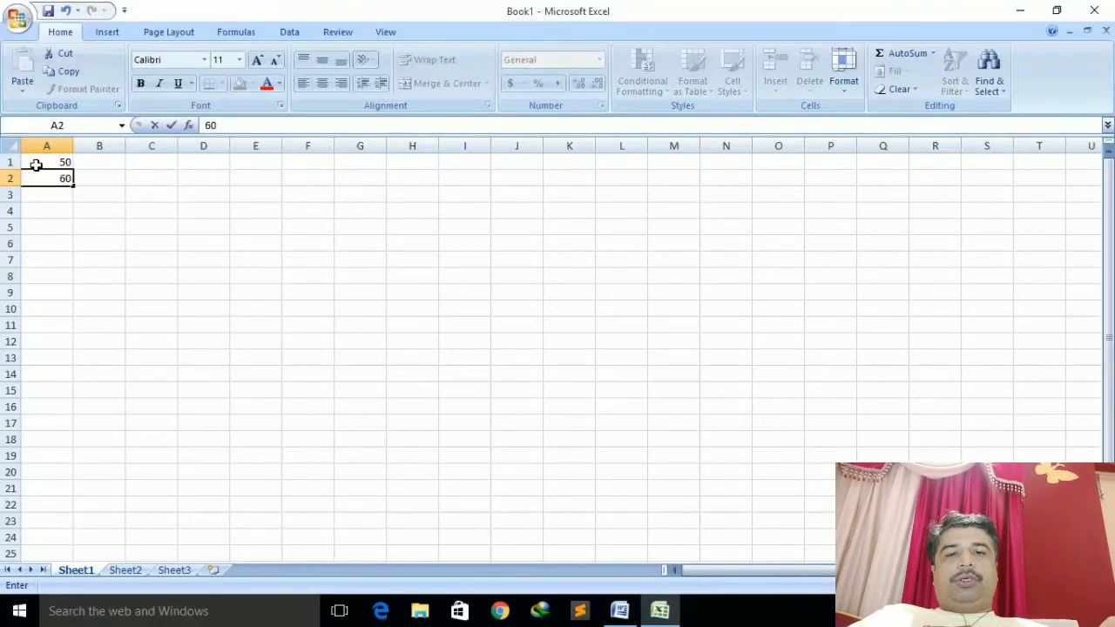
key("ctrl+Return")
type("30")
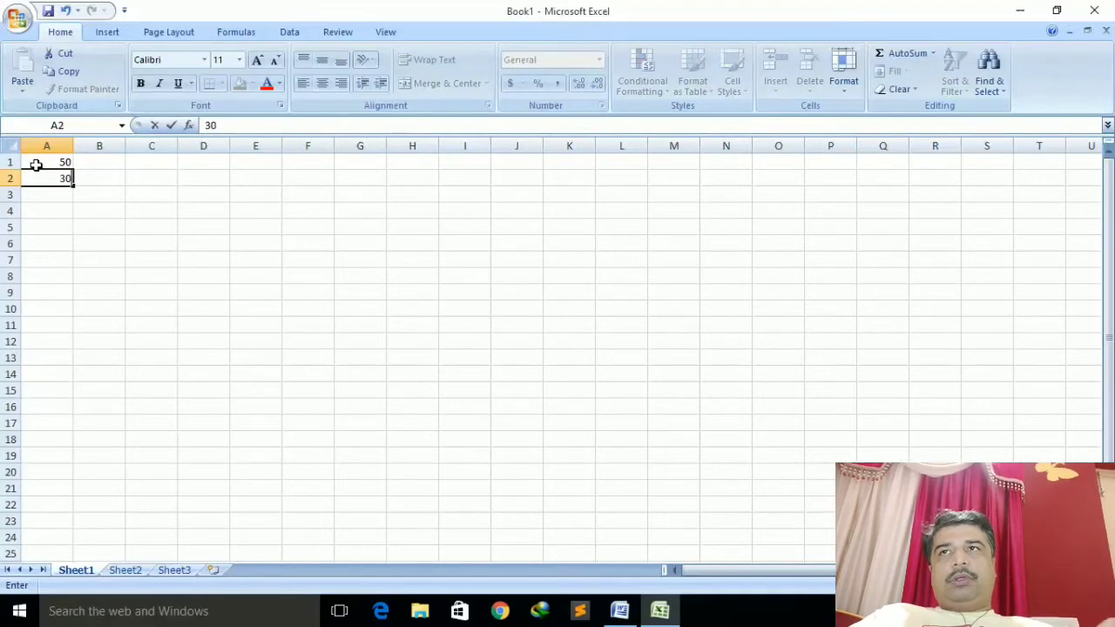
key("Return")
type("60")
key("ctrl+Return")
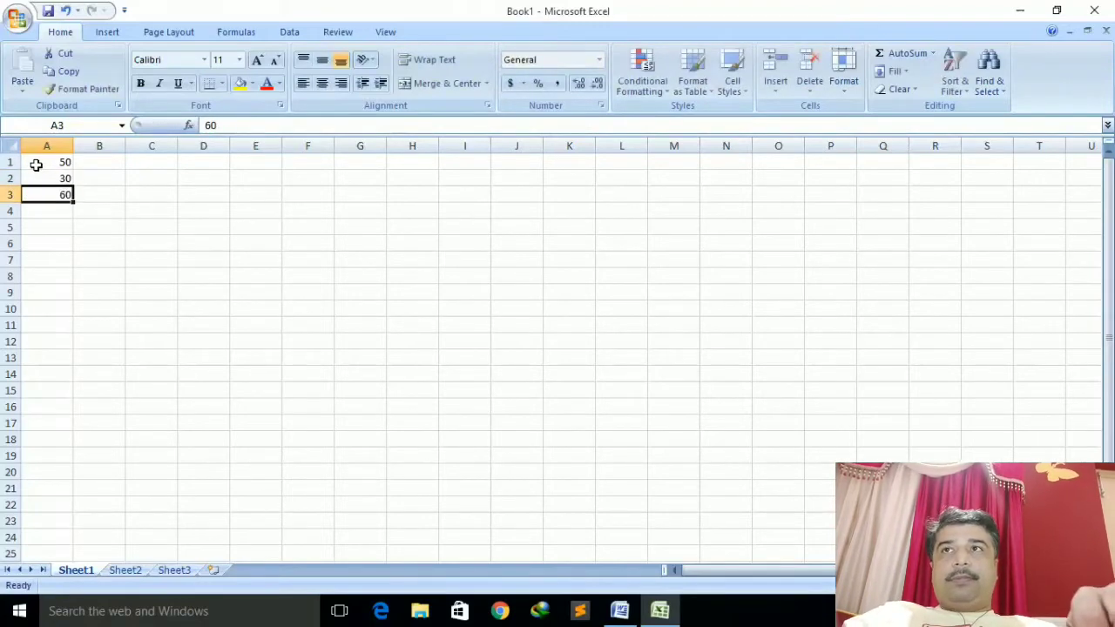
key("Return")
type("90")
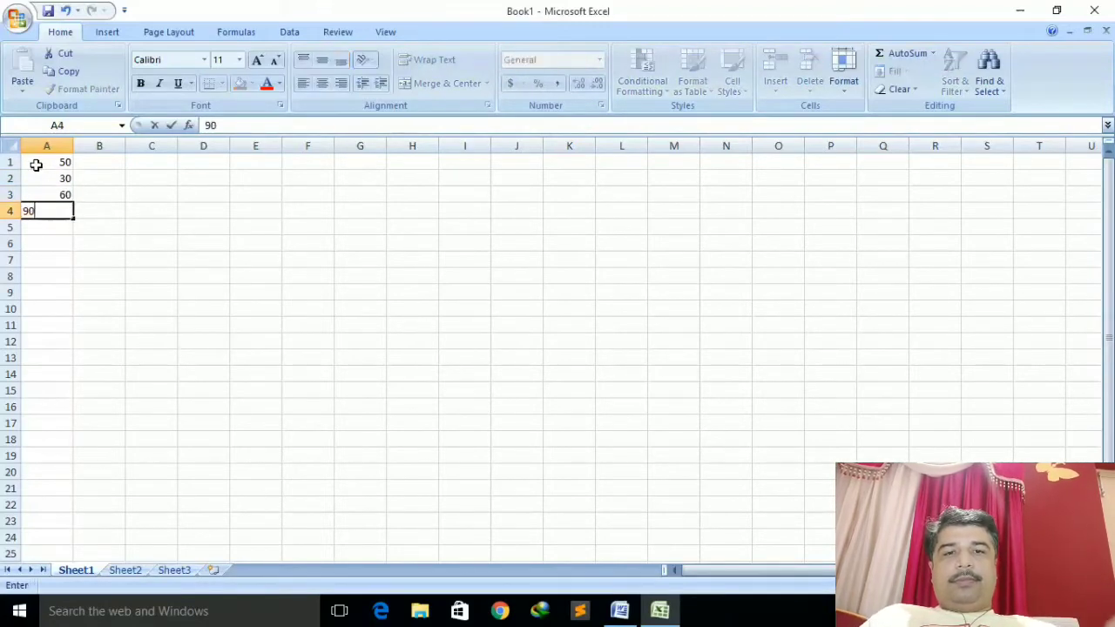
key("Return")
- Enter 99, 88, 77, 50, 40 and 70 into A5:A10
type("99")
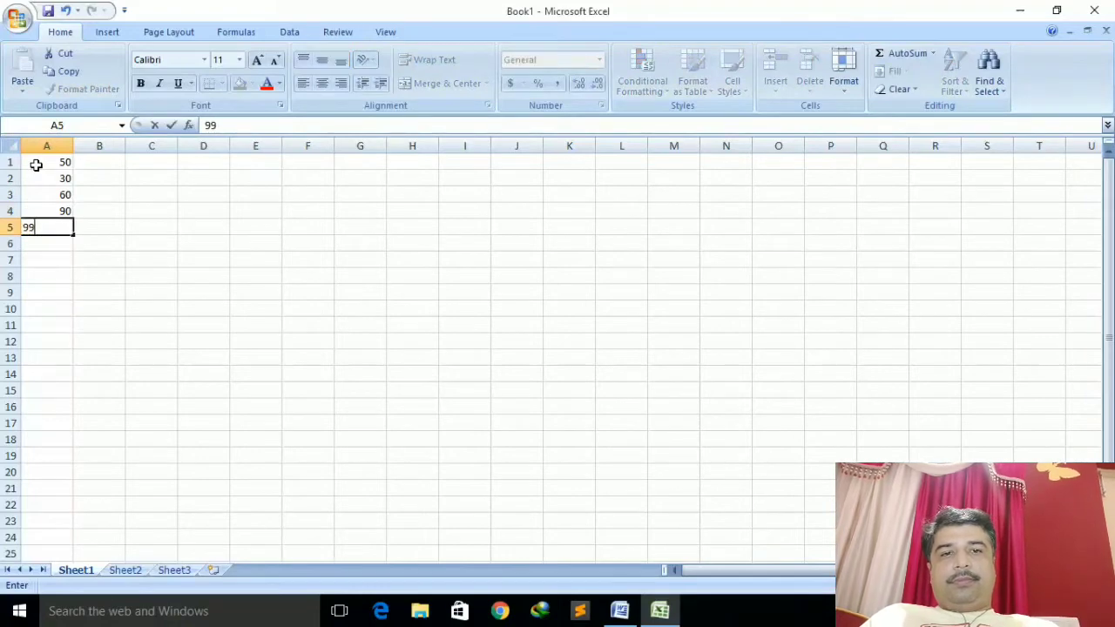
key("Return")
type("88")
key("Return")
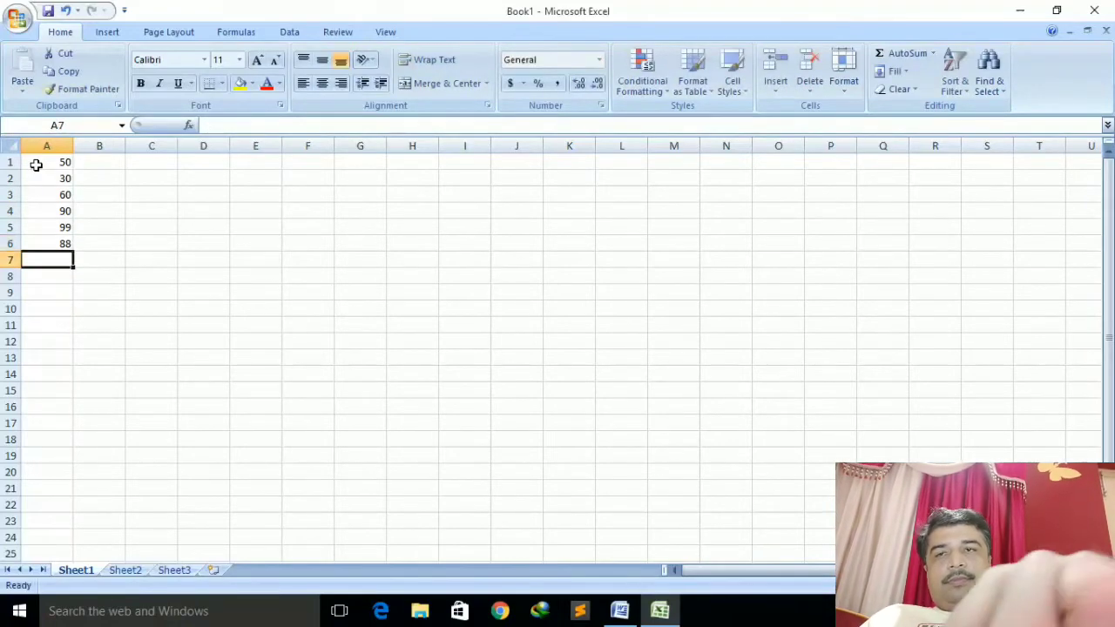
type("77")
key("Return")
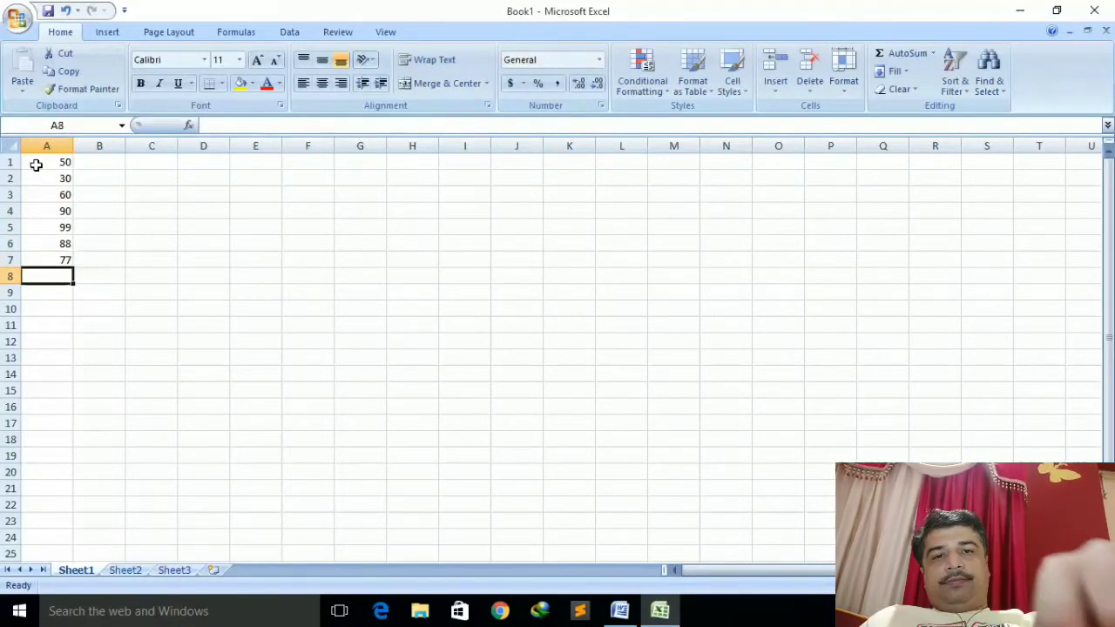
type("50")
key("Return")
type("4")
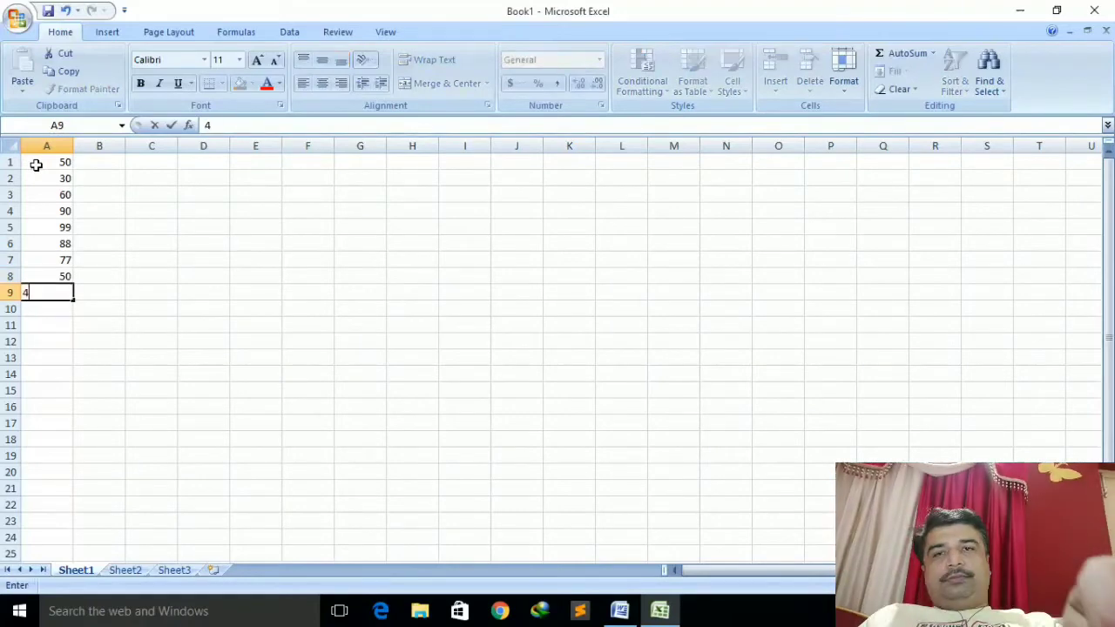
type("-")
key("BackSpace")
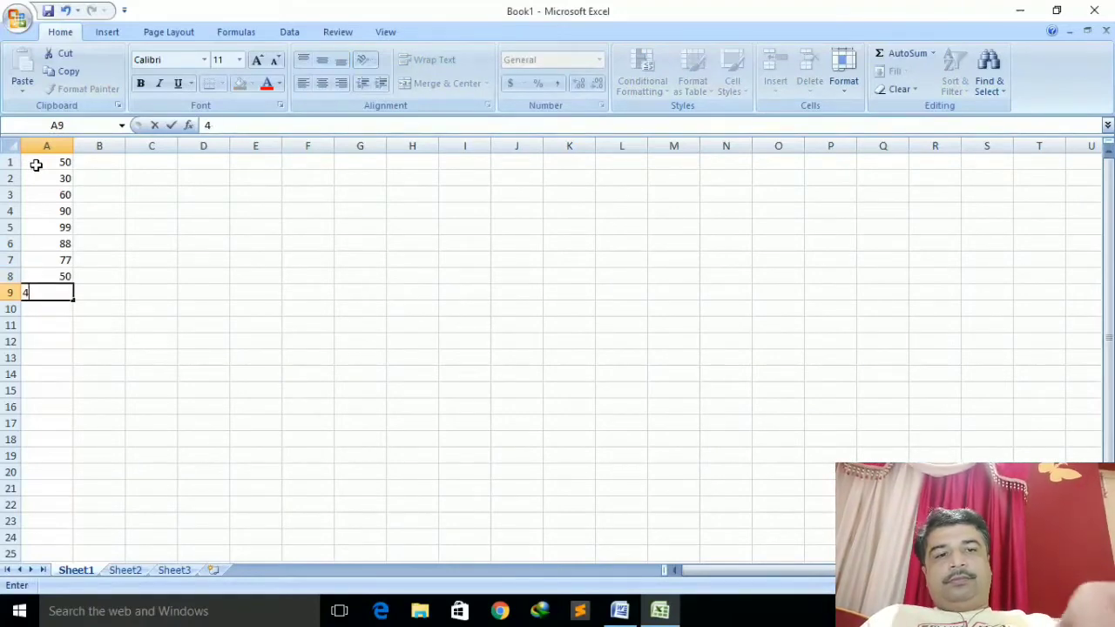
key("Return")
type("7")
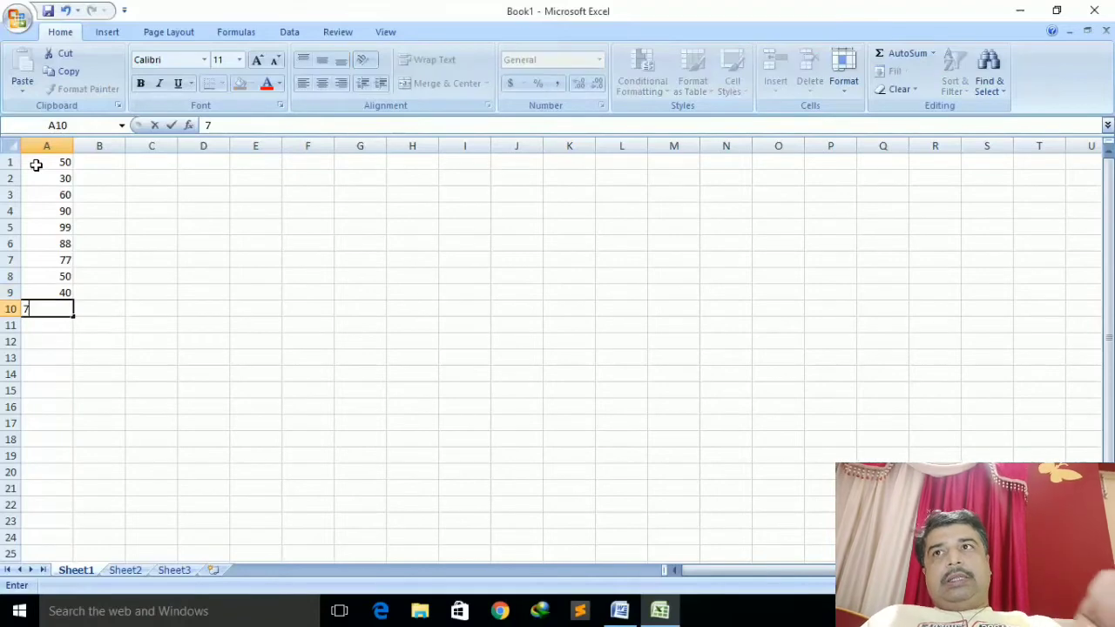
type("0")
key("Return")
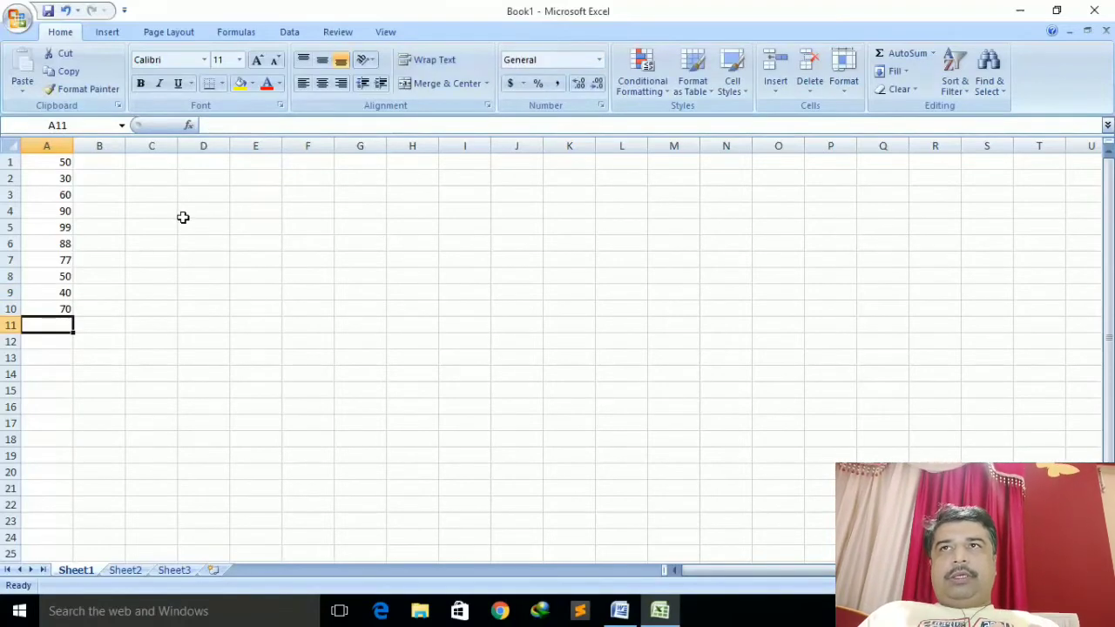
- Enter the formula =50+30 in C4 so it displays 80
left_click(162, 216)
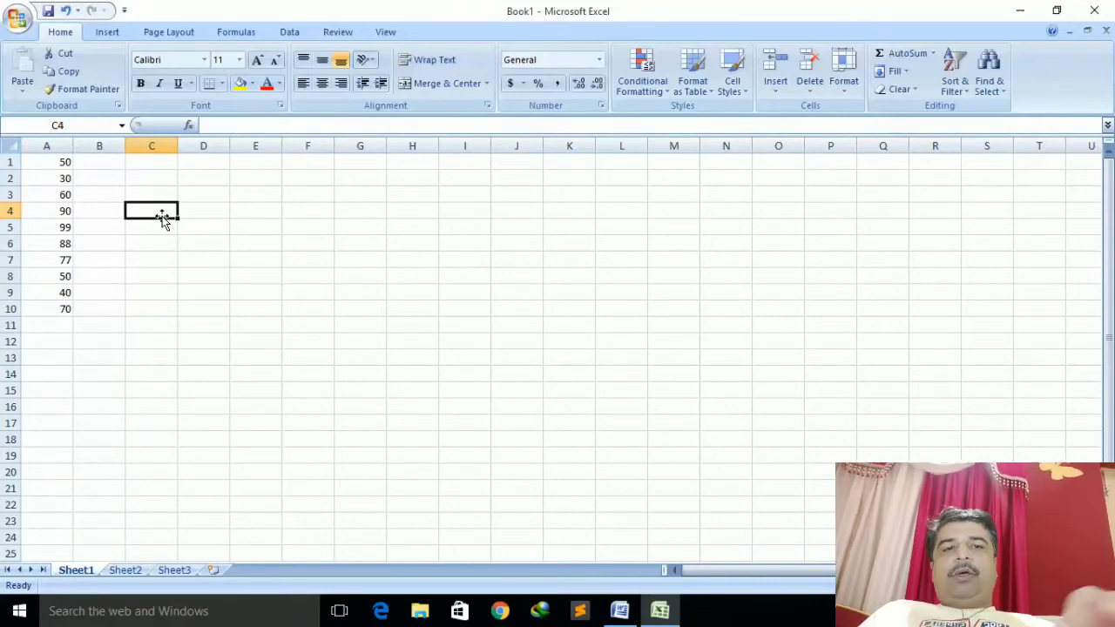
type("=")
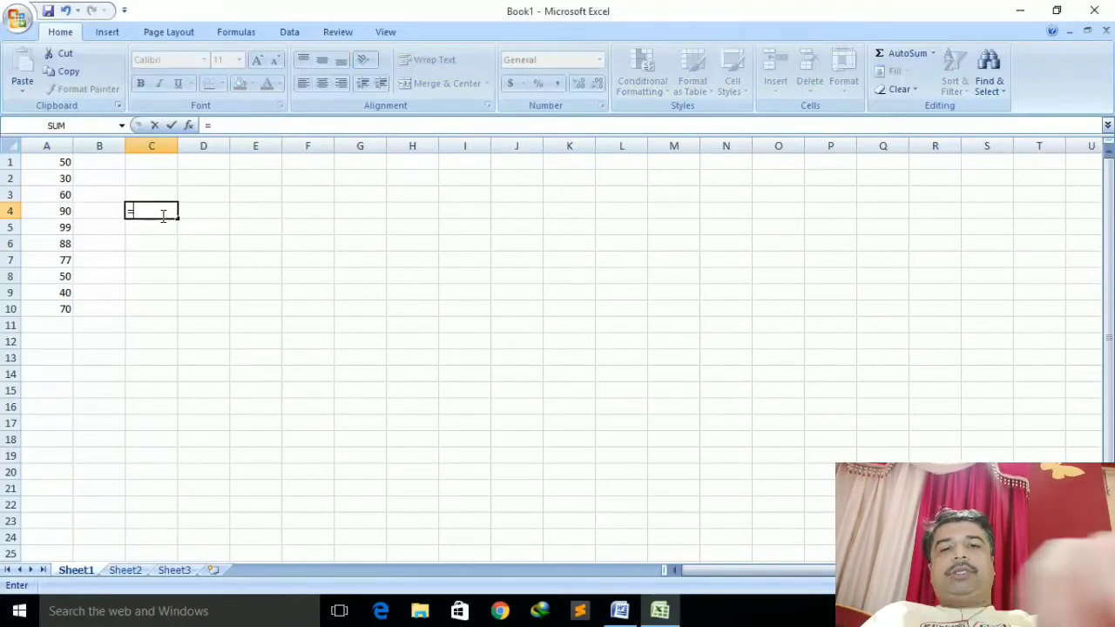
type("50+")
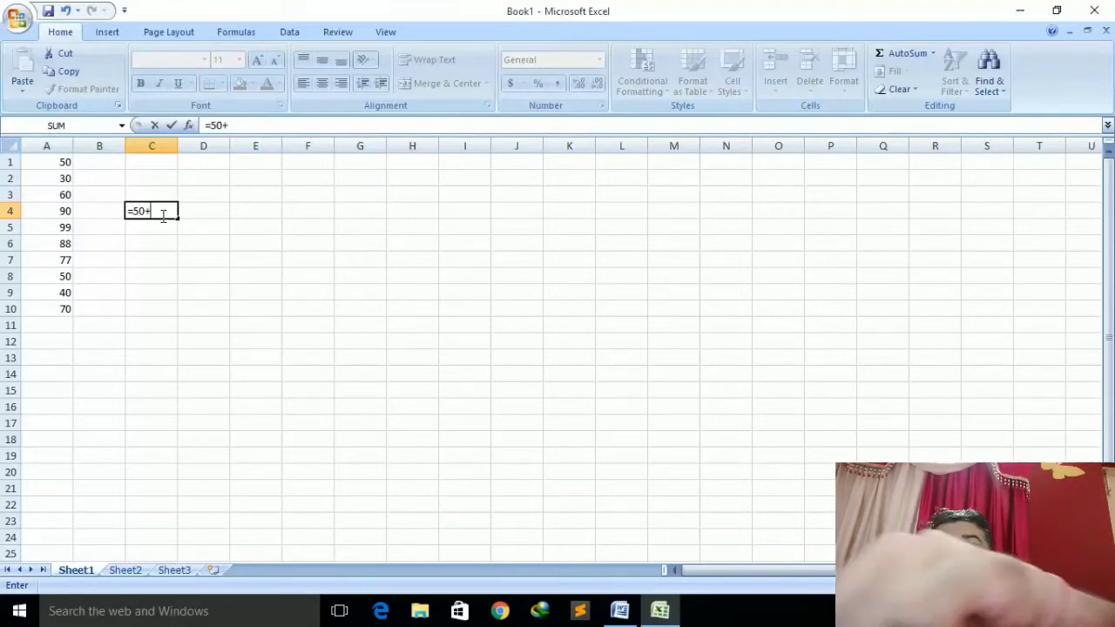
type("30")
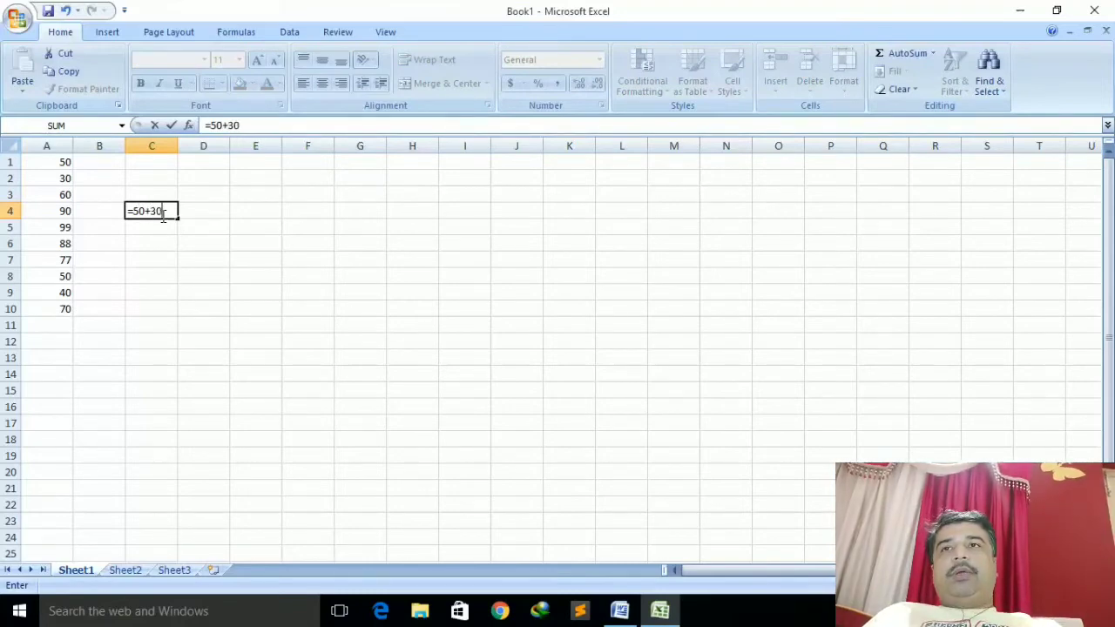
key("Return")
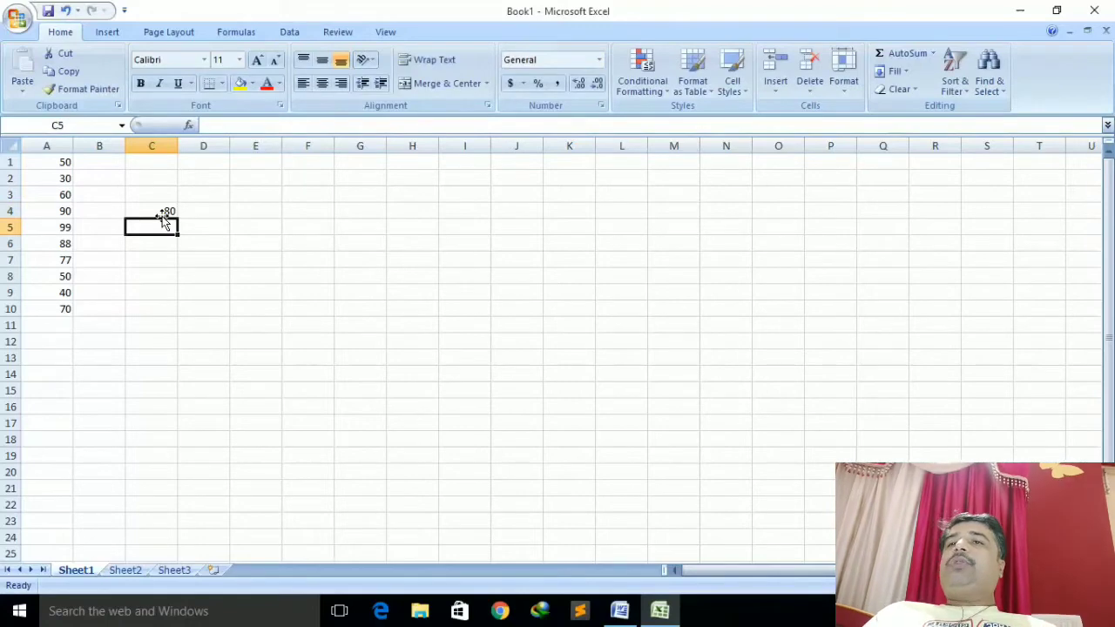
left_click(250, 210)
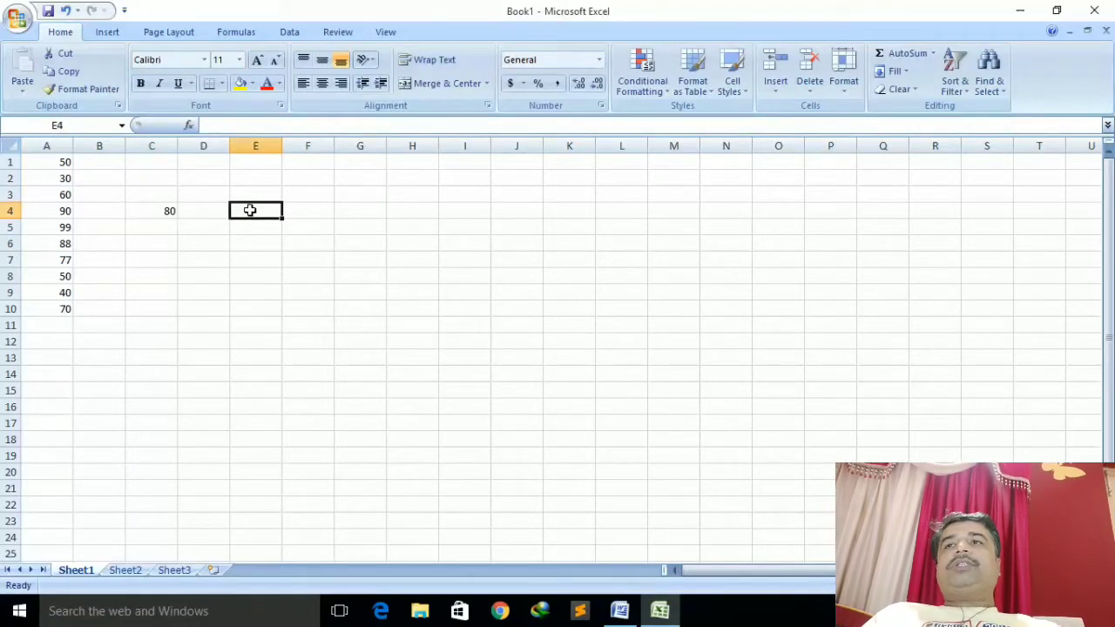
- Enter =A1+A2 in E4, then reopen the formula to check its referenced cells
type("=")
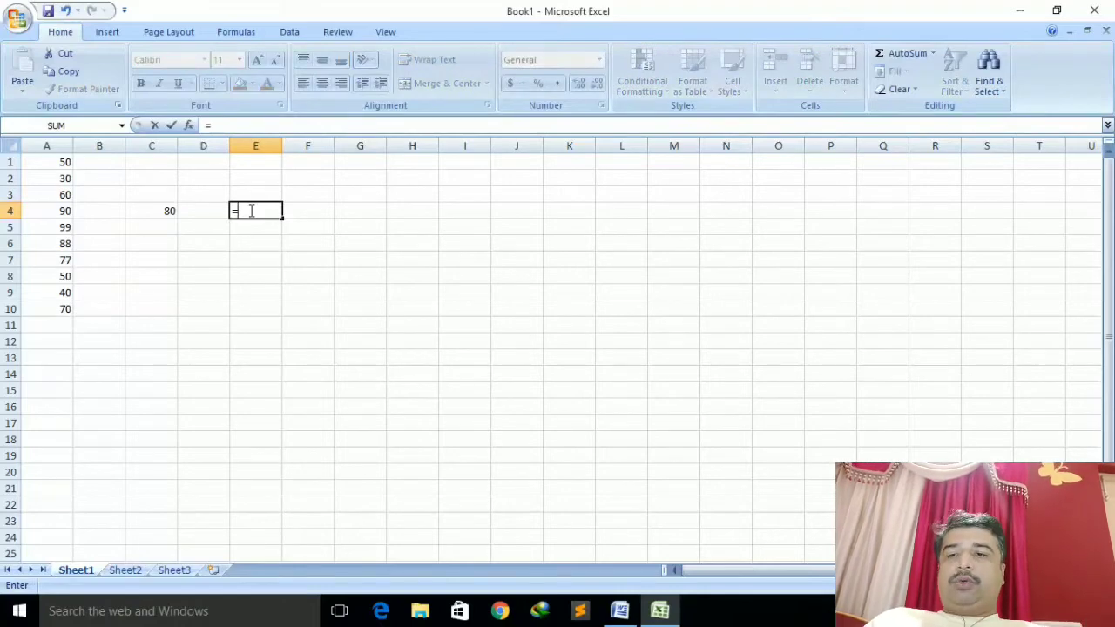
type("a1")
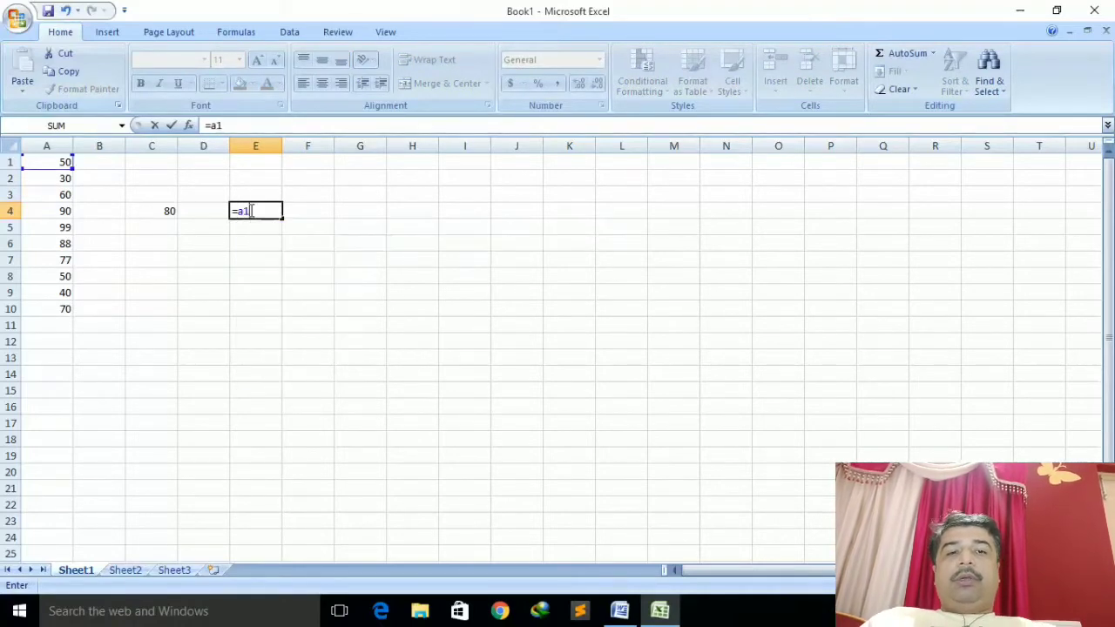
type("+a2")
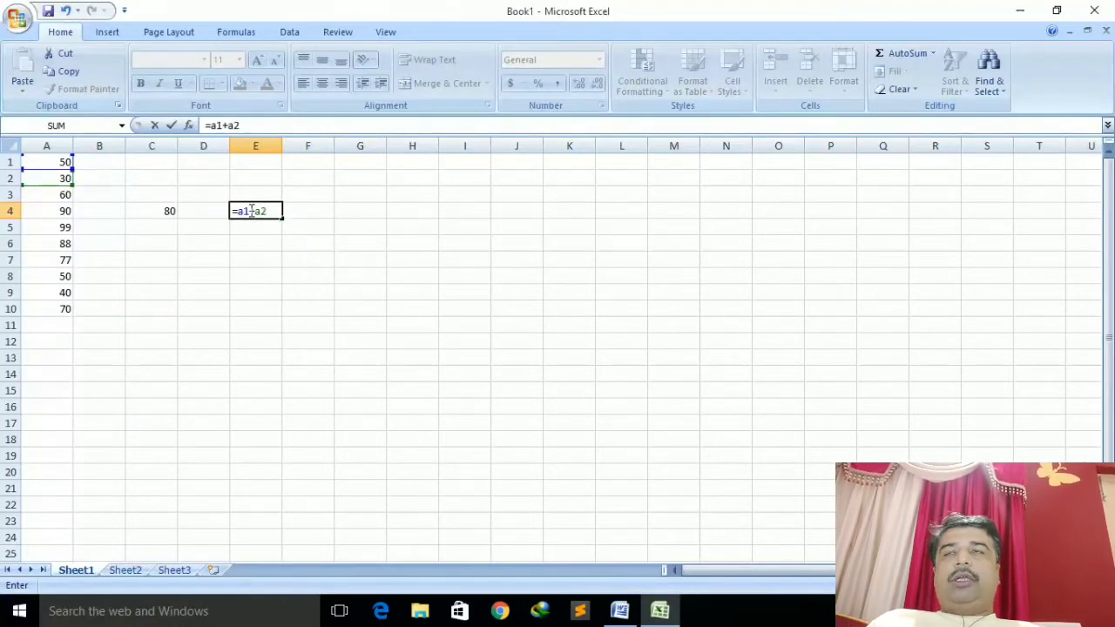
key("Return")
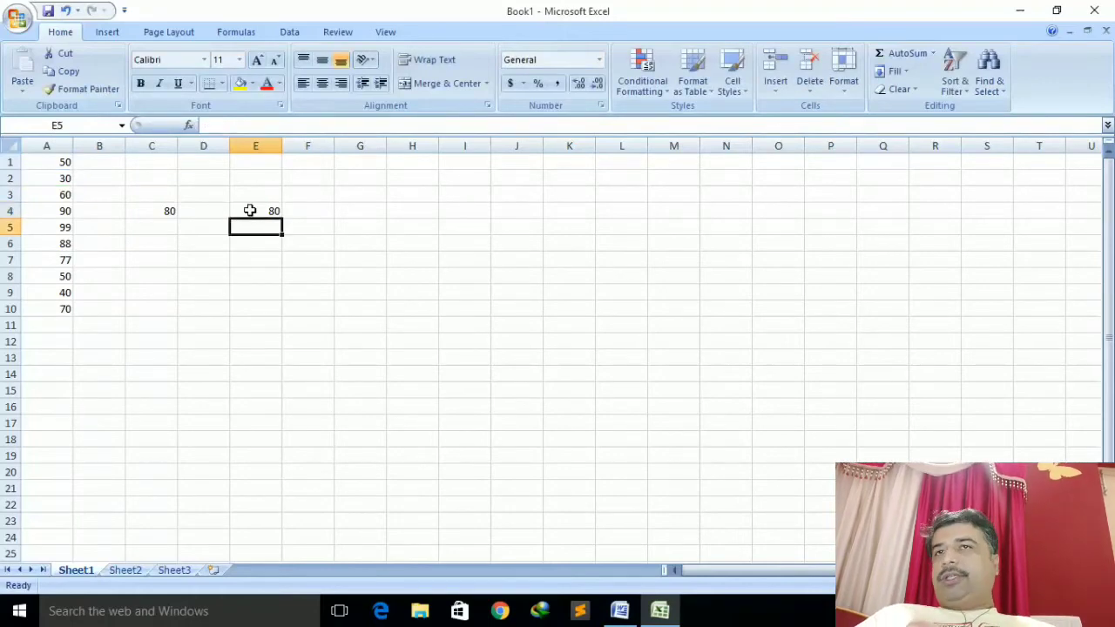
left_click(250, 211)
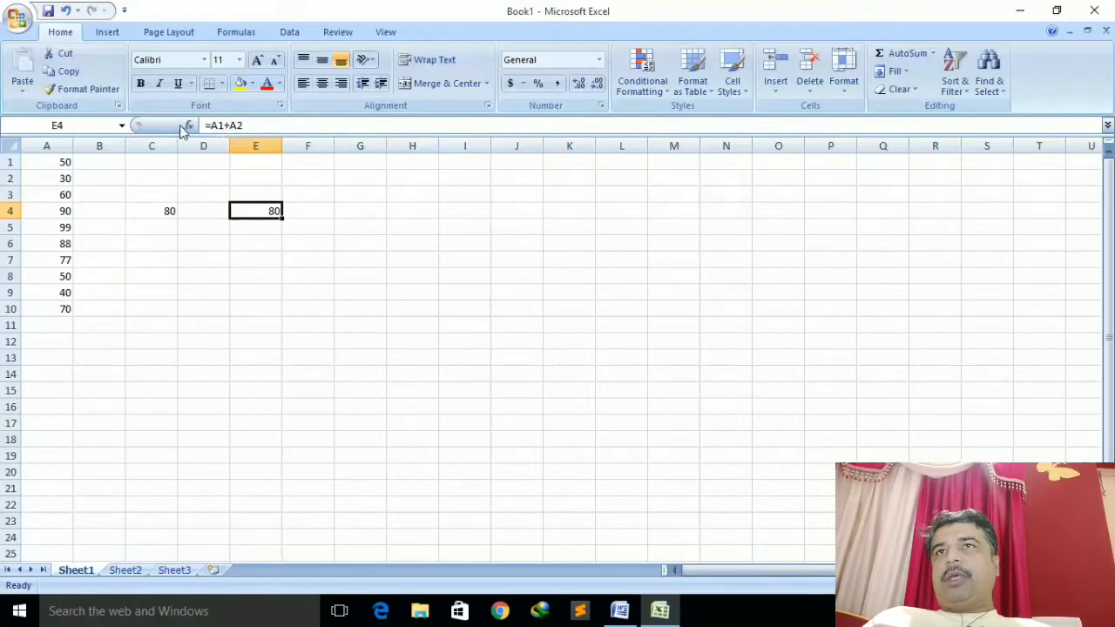
double_click(262, 211)
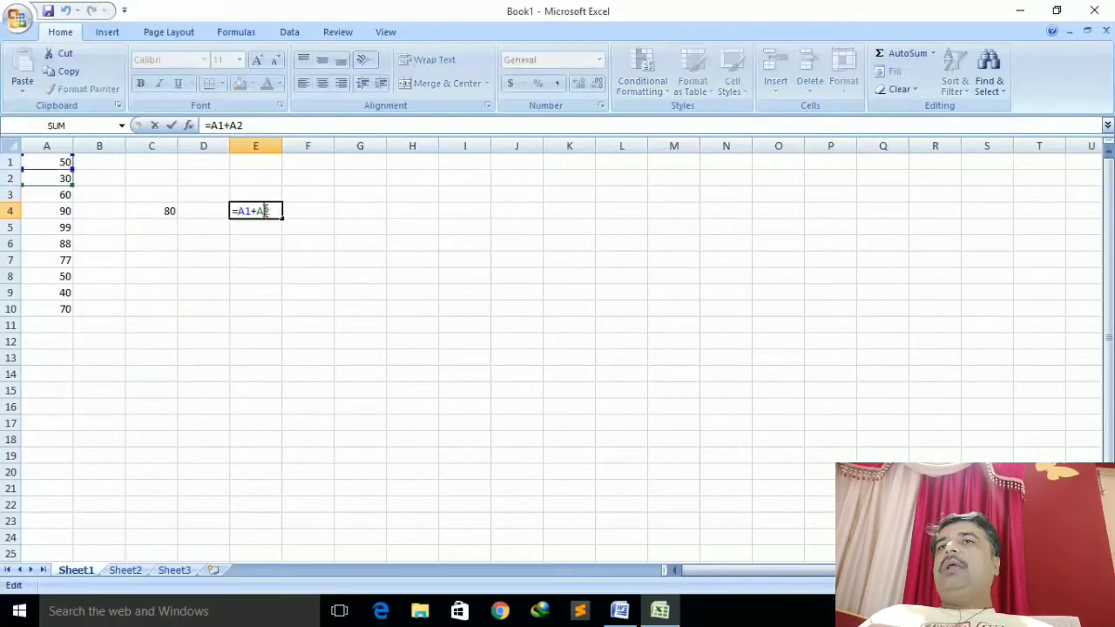
key("Return")
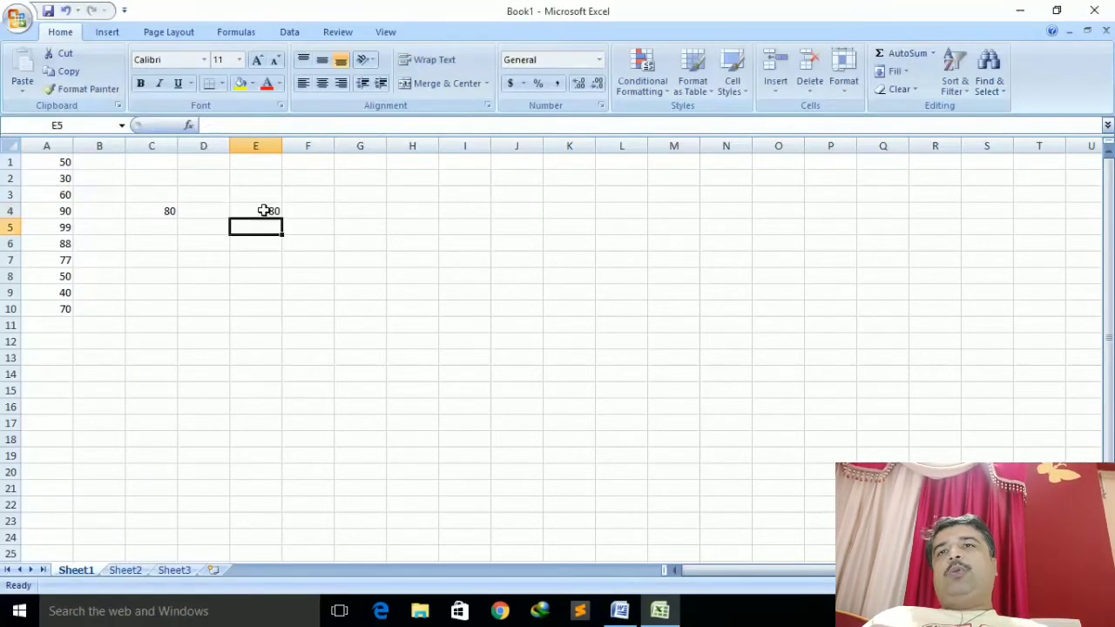
- Compare the C4 and E4 formulas, then change A2 to 40 so E4 shows 90
left_click(263, 211)
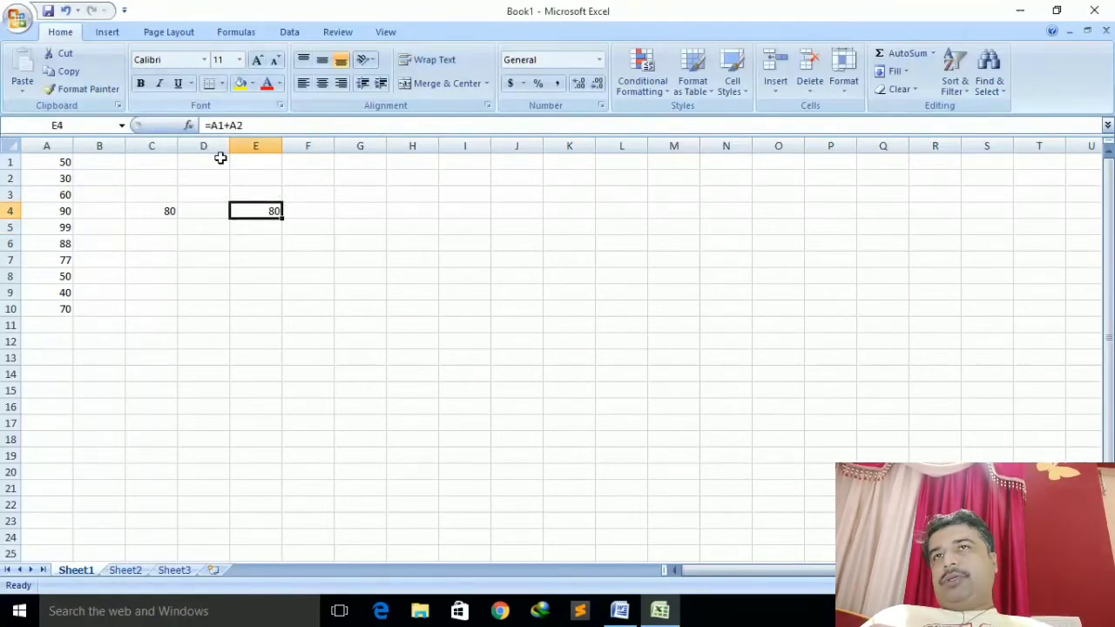
left_click(150, 212)
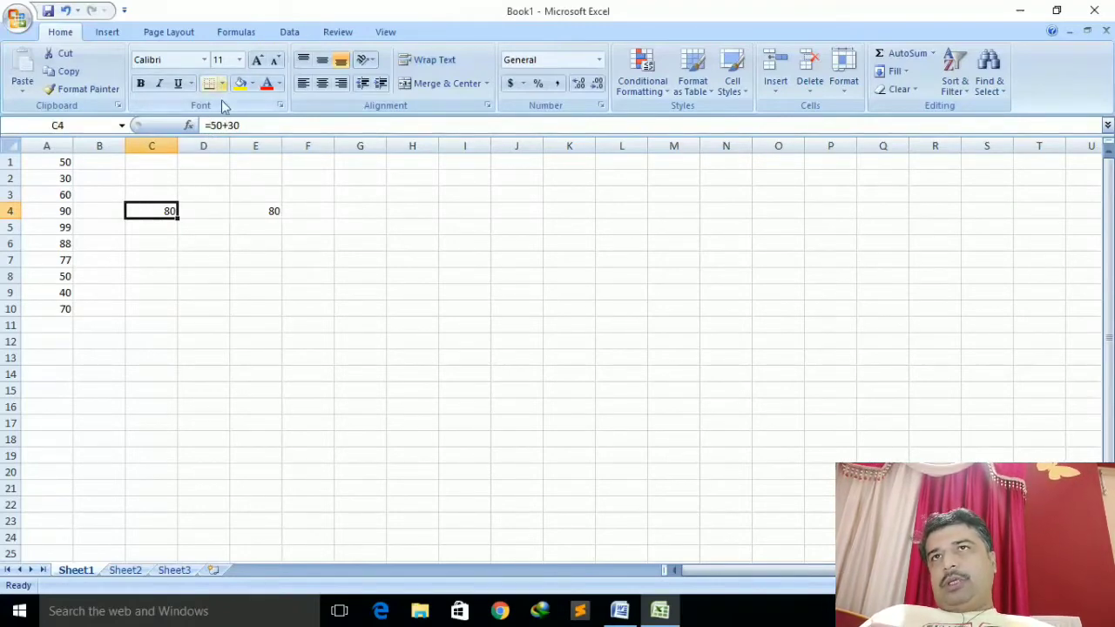
left_click(270, 209)
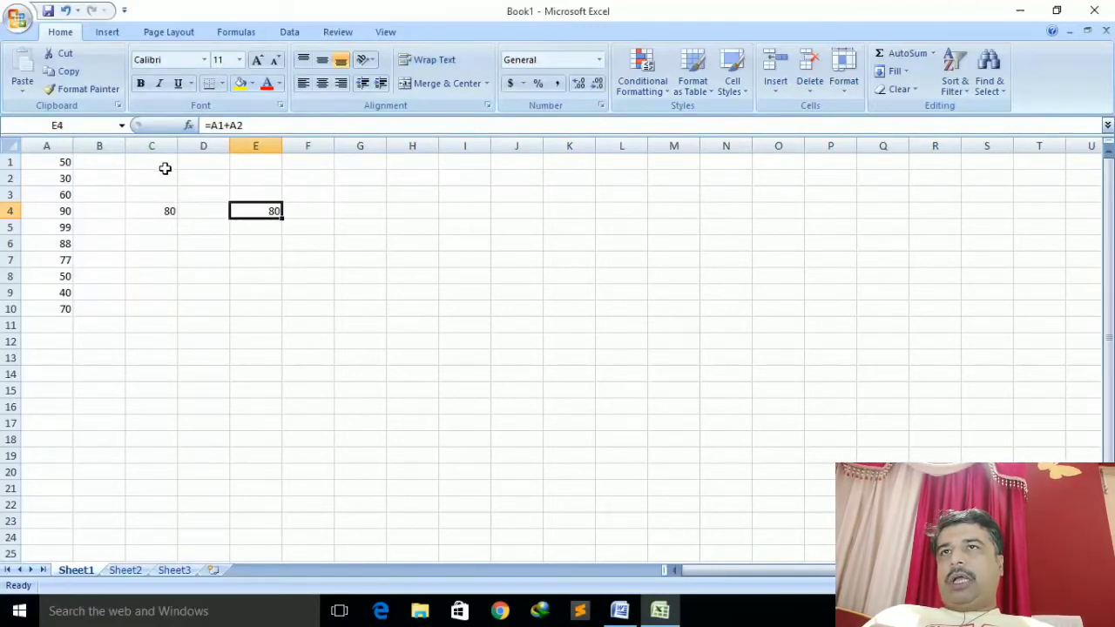
left_click(160, 210)
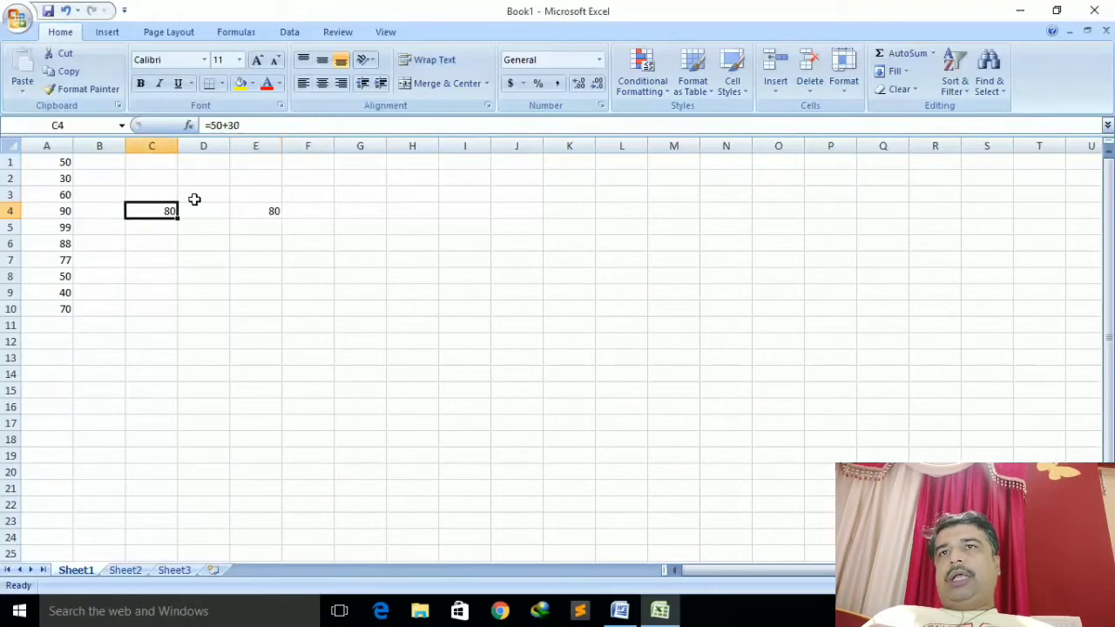
left_click(262, 214)
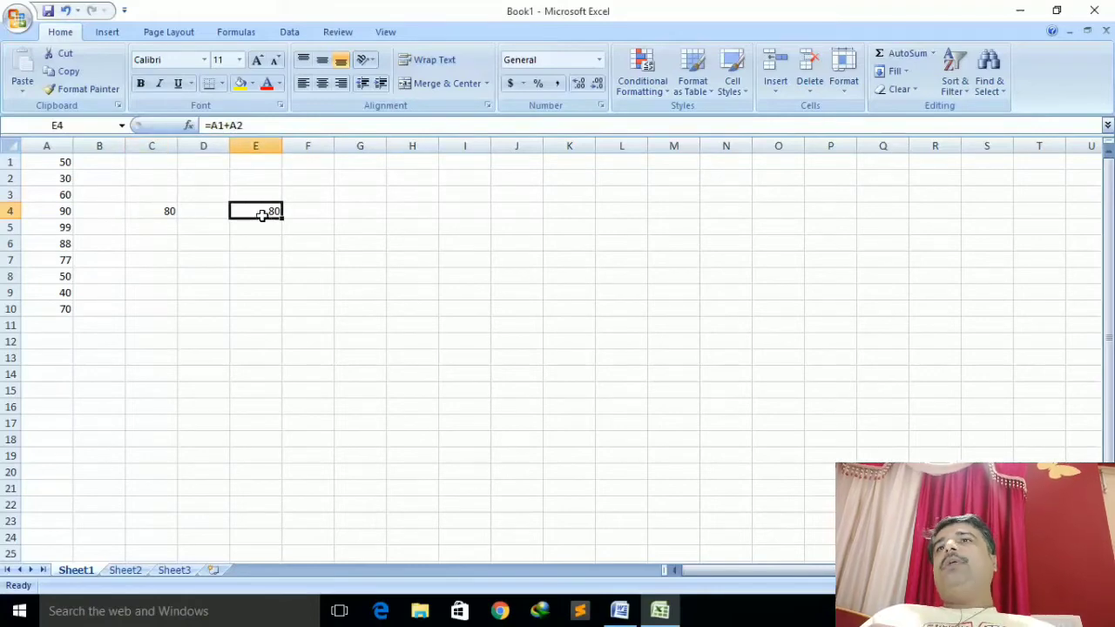
left_click(41, 179)
type("40")
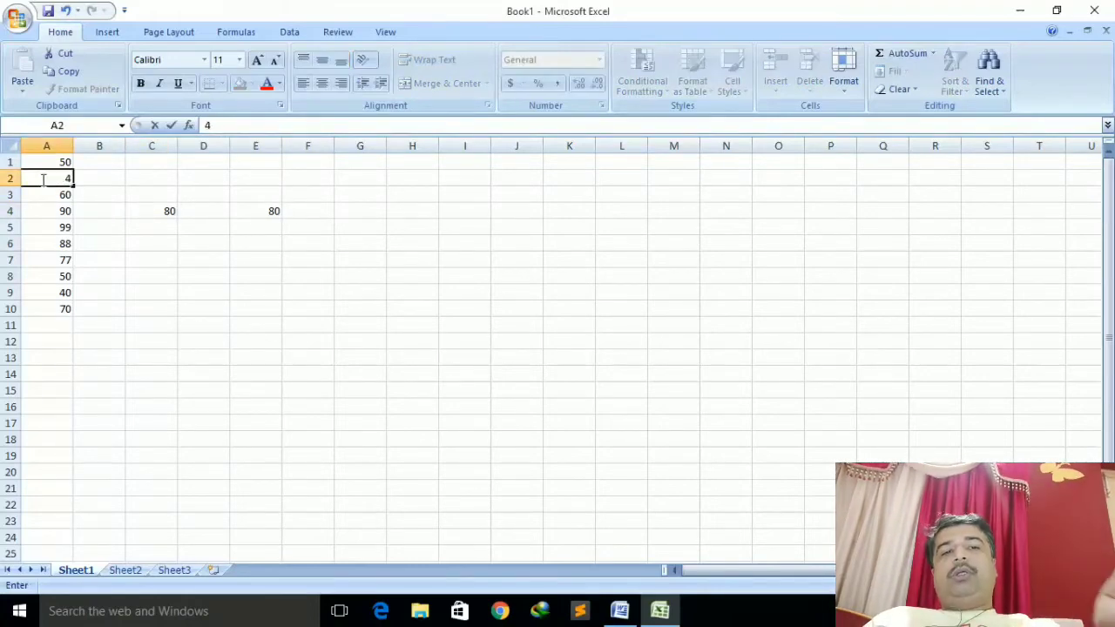
key("Return")
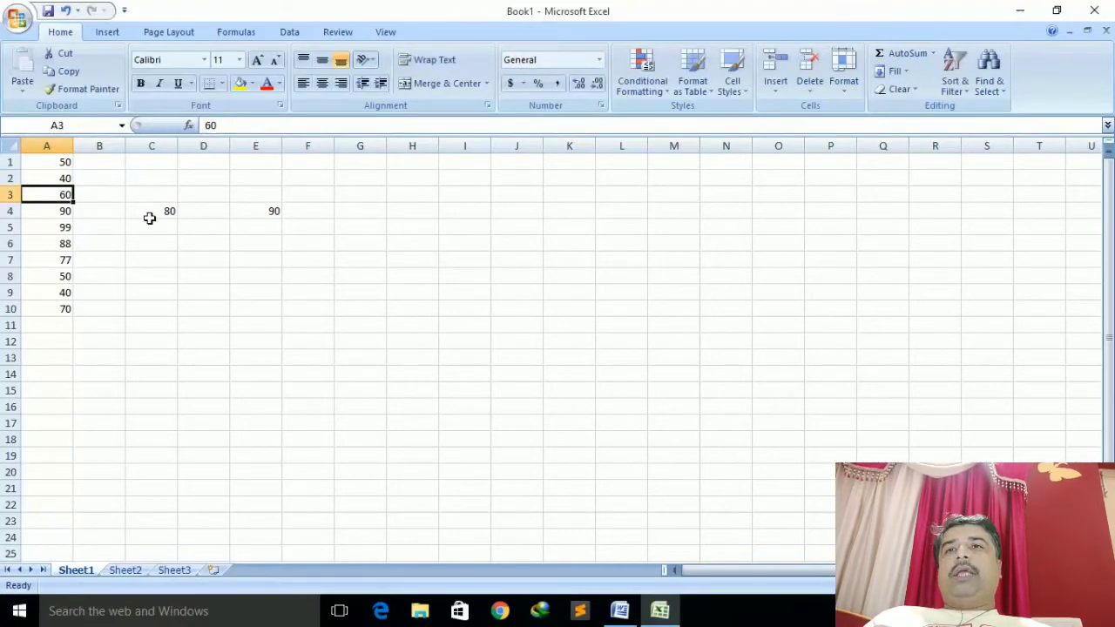
- Reopen E4's =A1+A2 and C4's =50+30 formulas to contrast references with fixed numbers
double_click(260, 212)
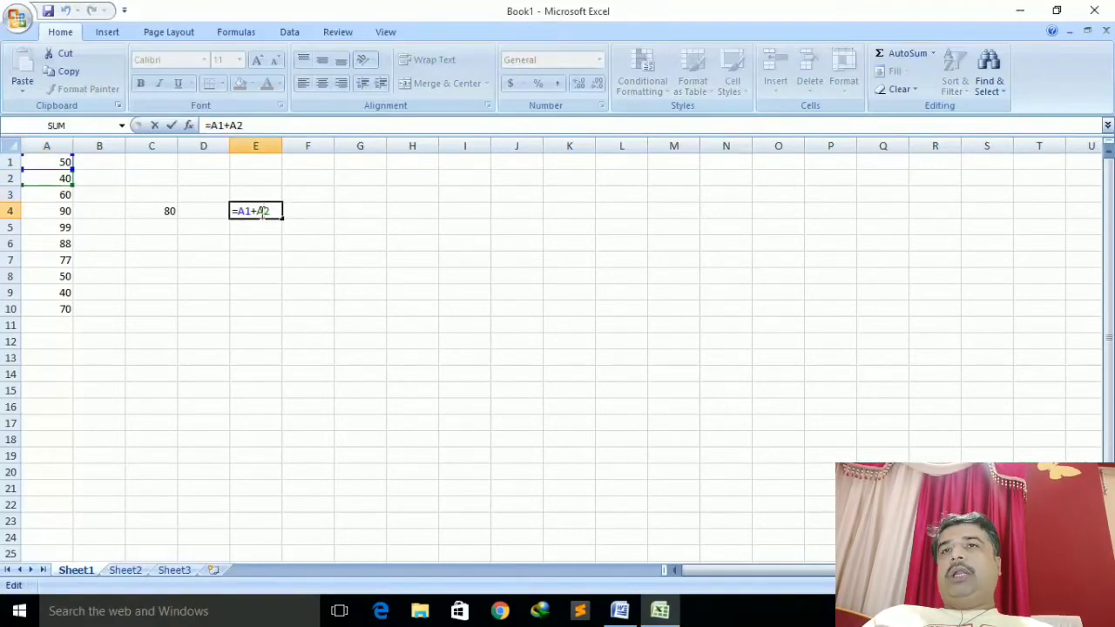
key("Return")
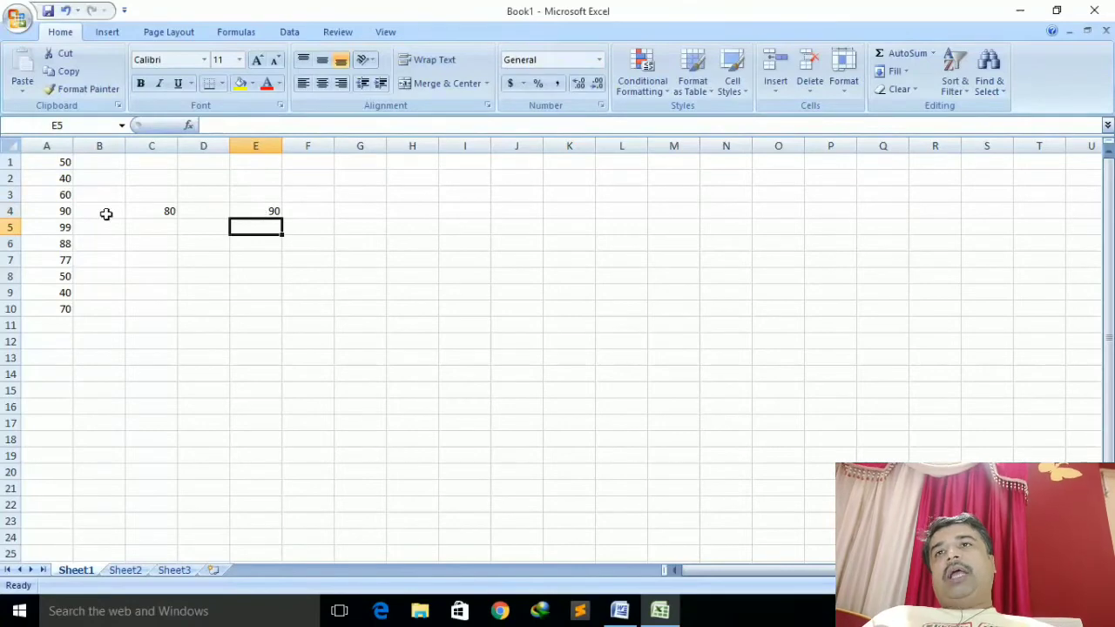
double_click(160, 211)
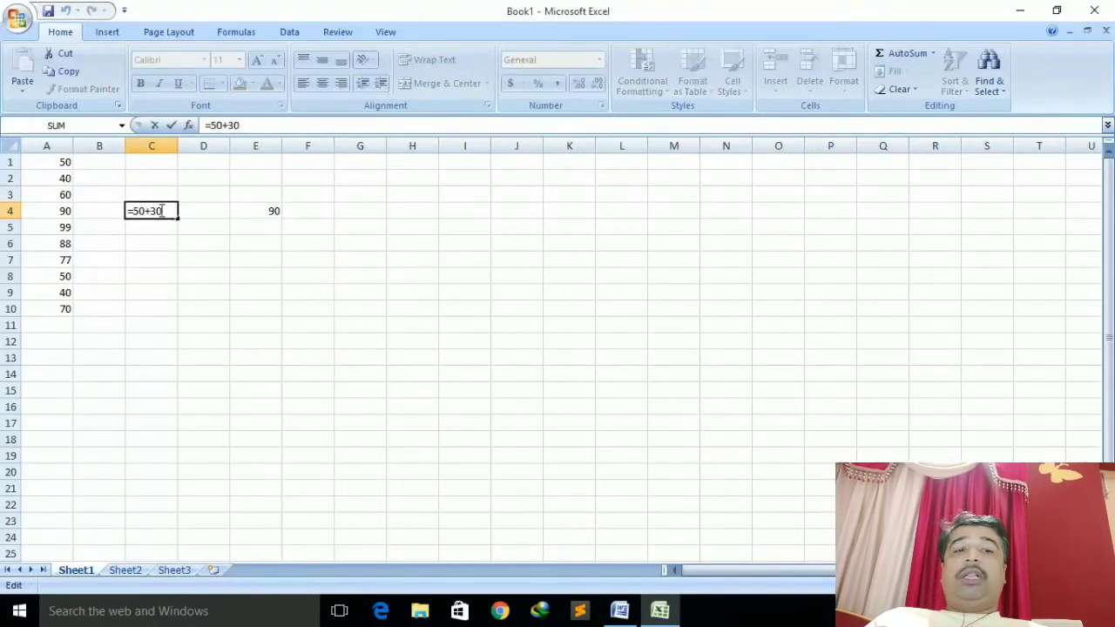
key("Return")
left_click(161, 211)
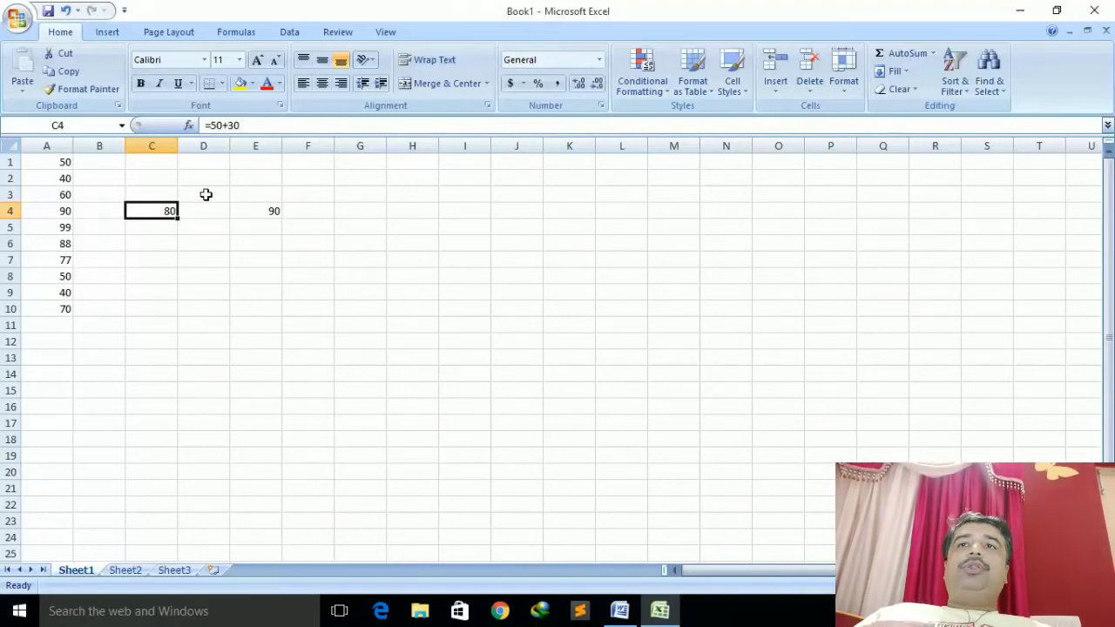
left_click(264, 212)
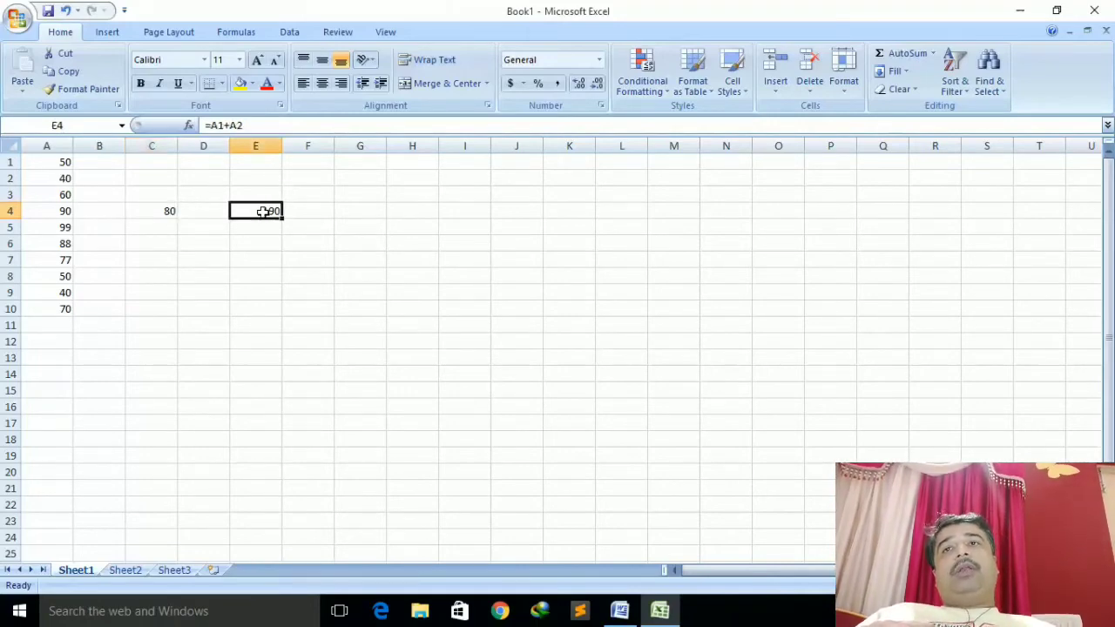
double_click(264, 212)
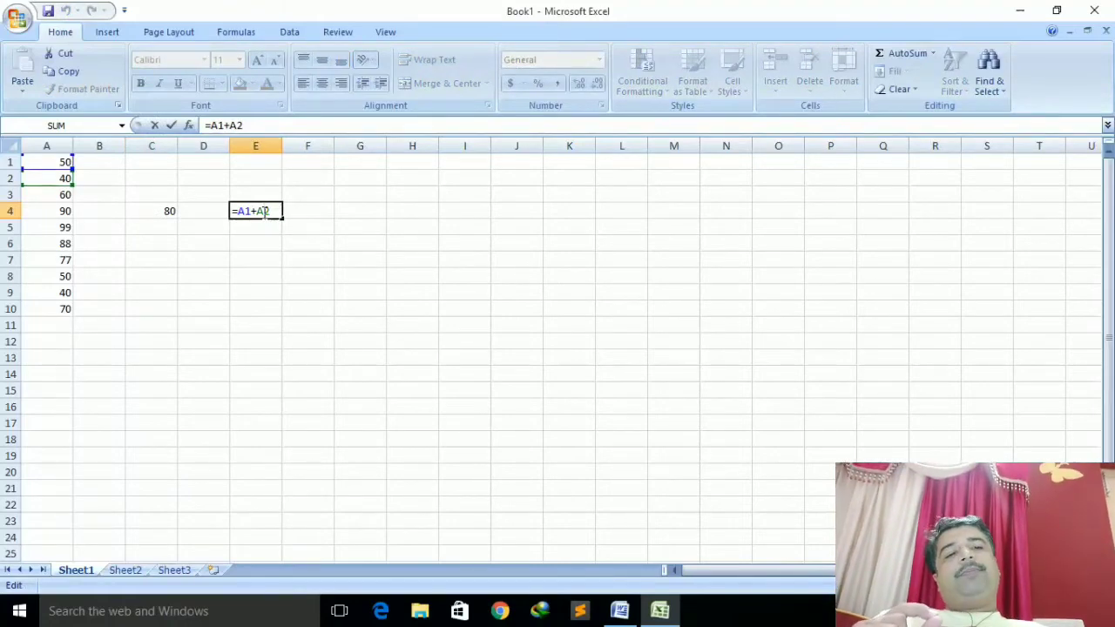
key("Return")
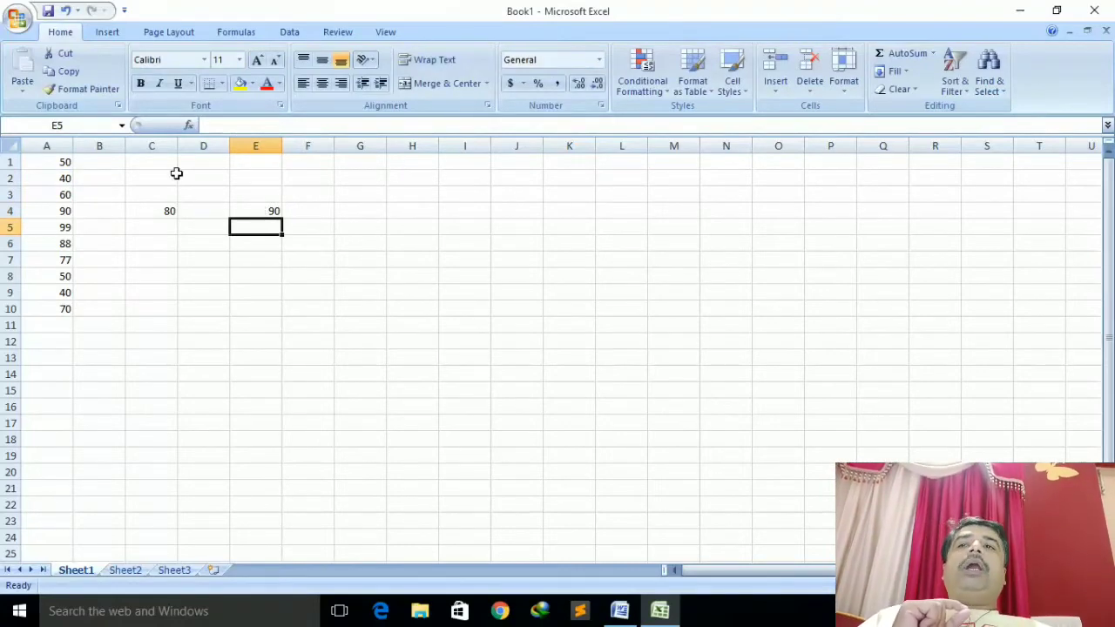
- Clear the =50+30 calculation from C4
left_click(160, 211)
double_click(161, 210)
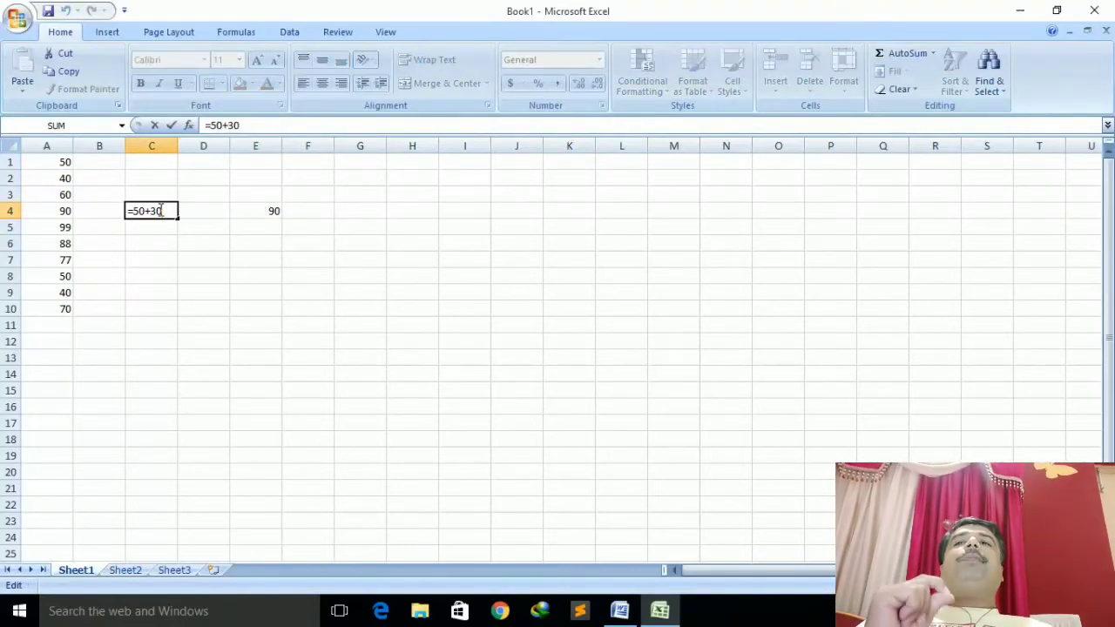
key("Return")
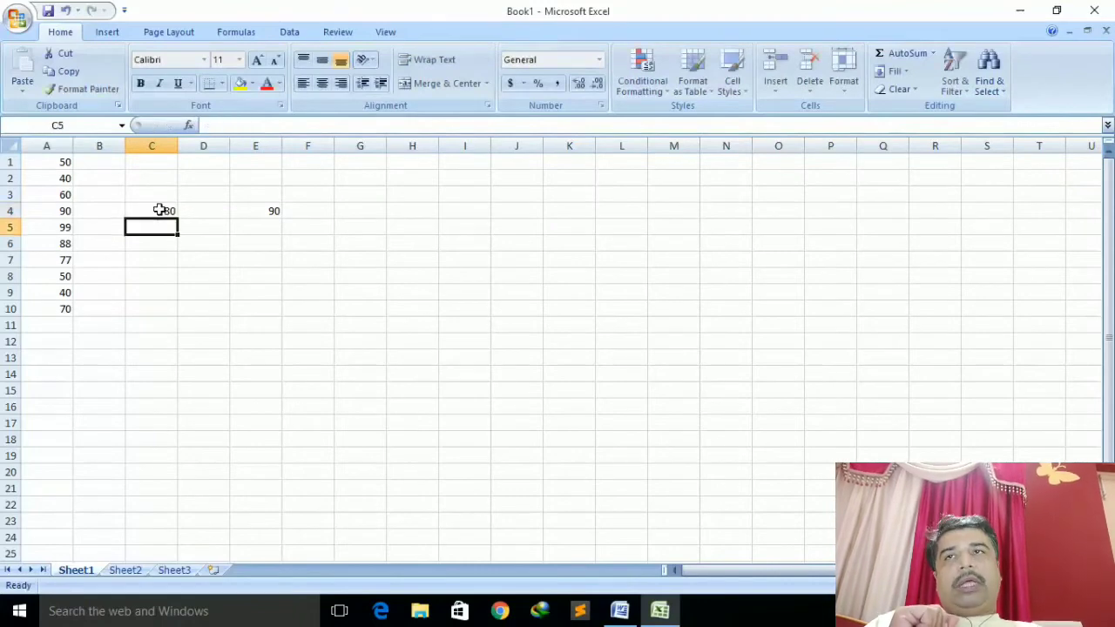
key("Right")
left_click(159, 210)
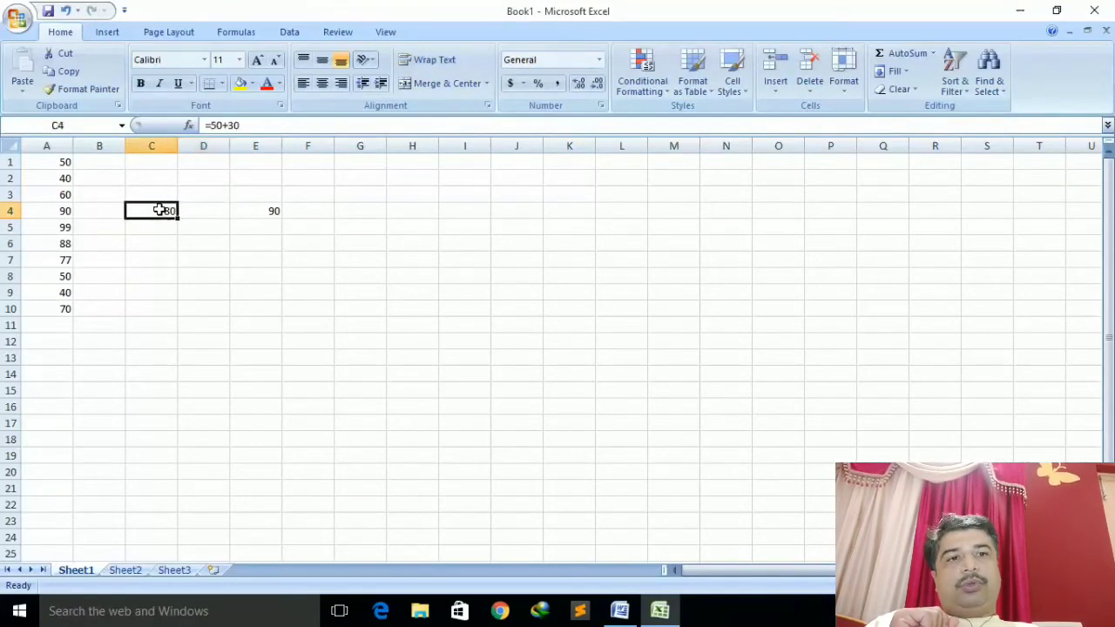
key("Delete")
key("Right")
key("Right")
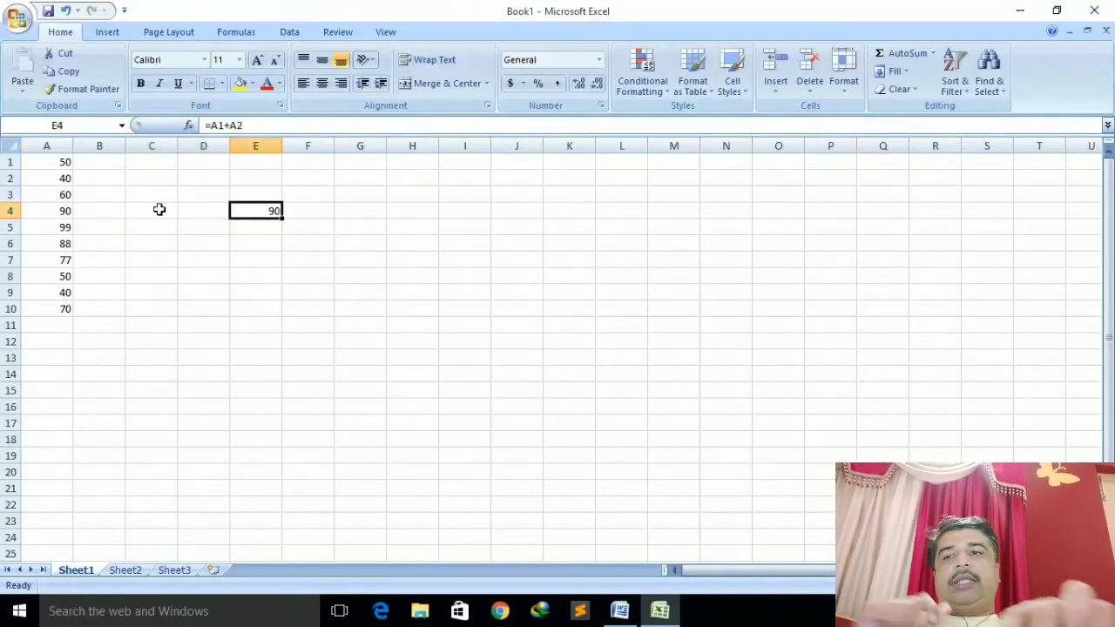
- Reopen E4's =A1+A2 formula to review its references
left_click(159, 210)
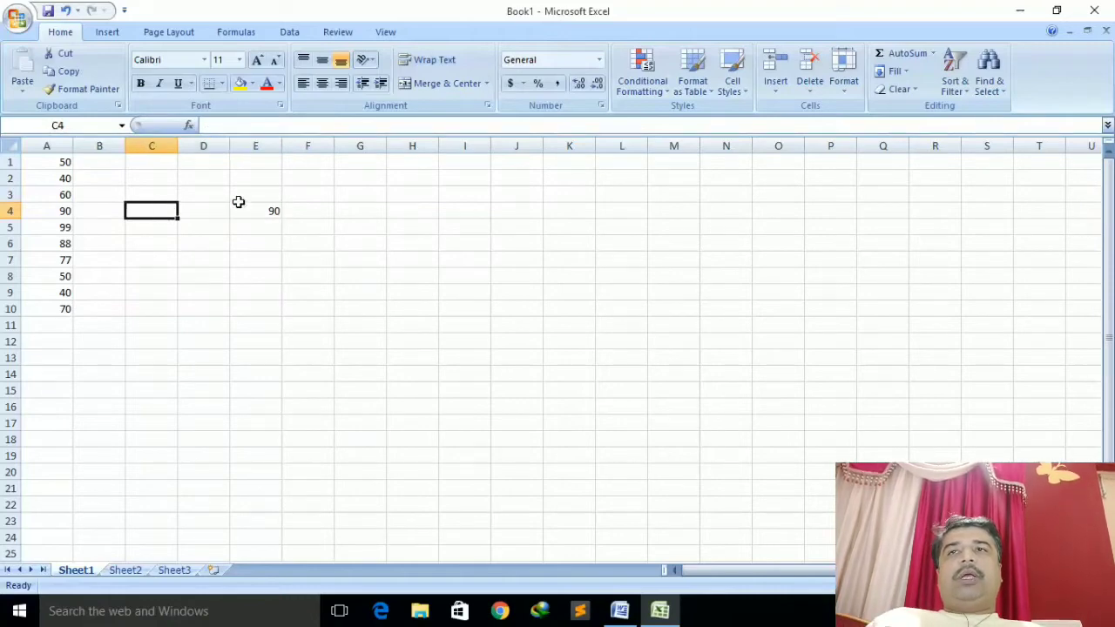
left_click(256, 216)
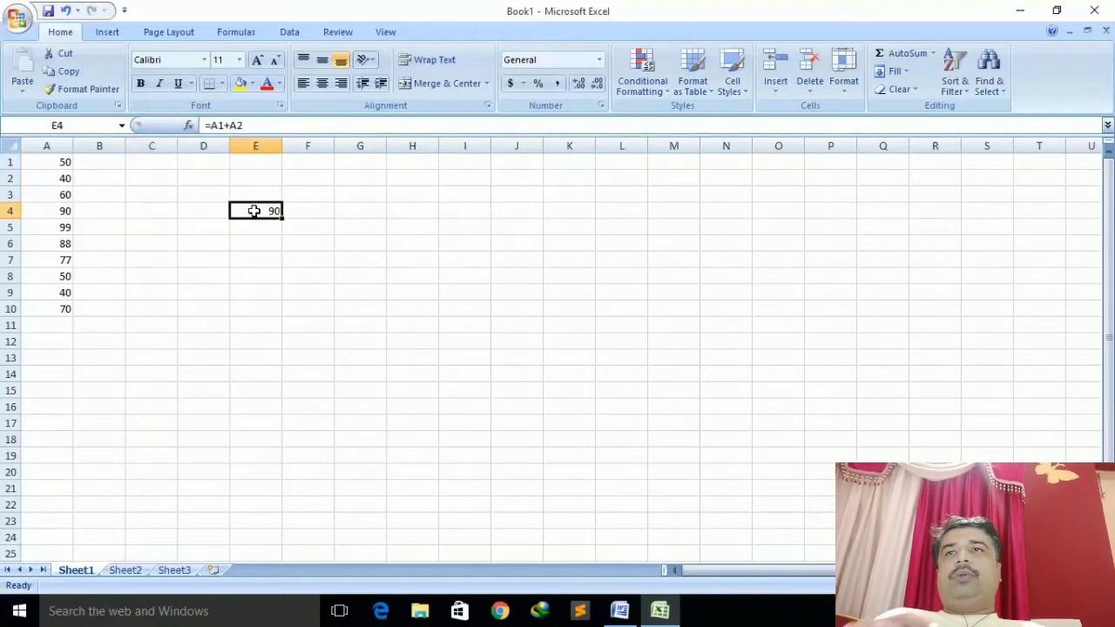
double_click(256, 215)
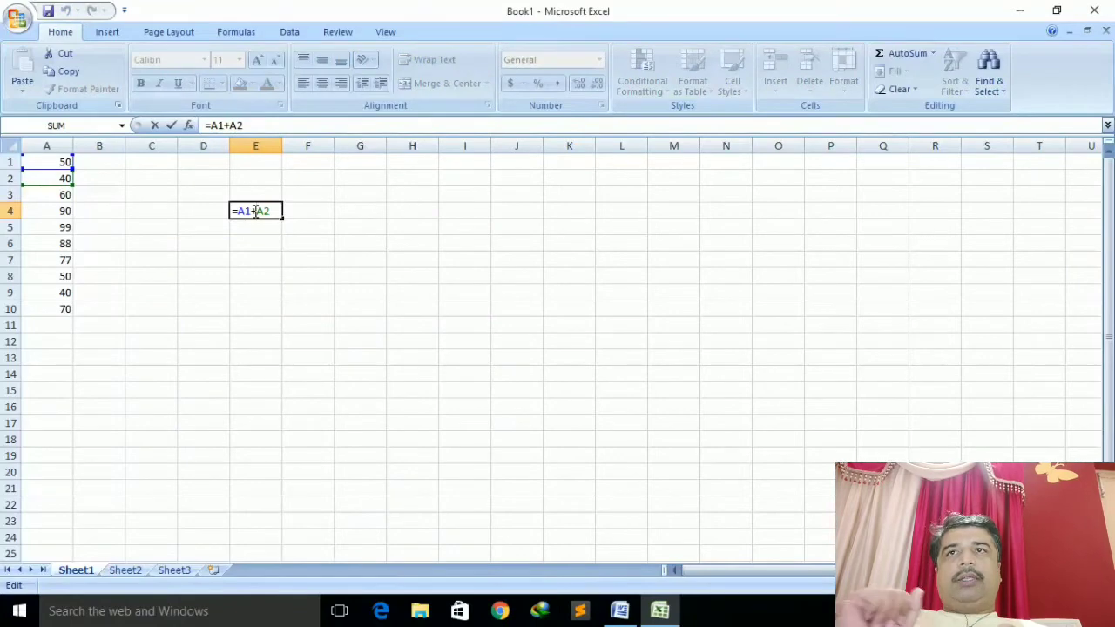
key("Return")
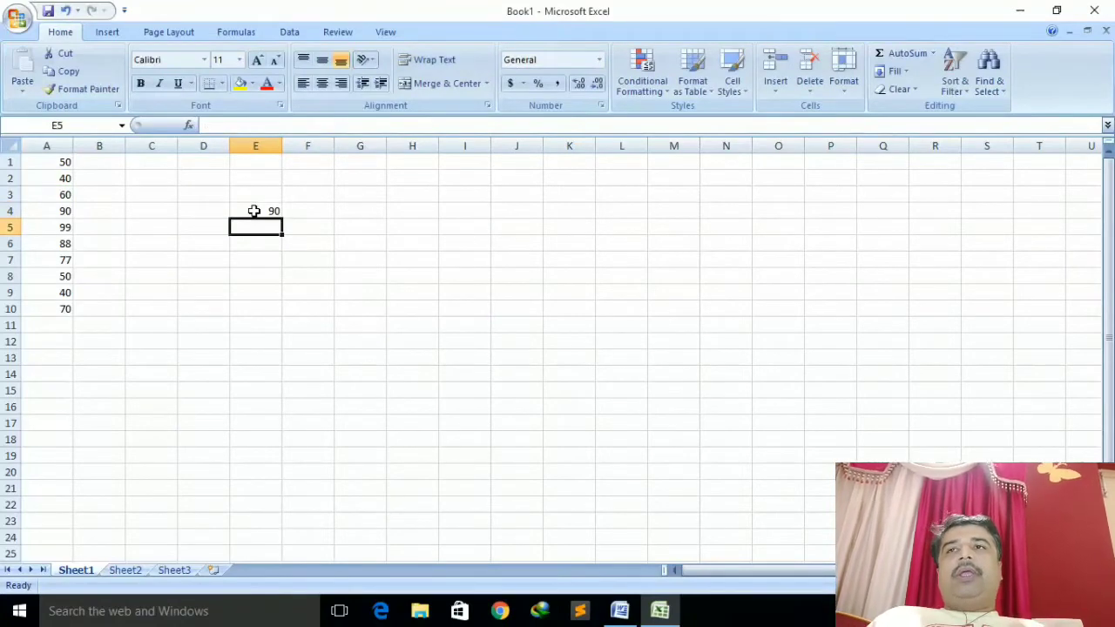
- Enter =A1-A2, =A1*A2 and =A1/A2 in E5:E7, giving 10, 2000 and 1.25
type("=a")
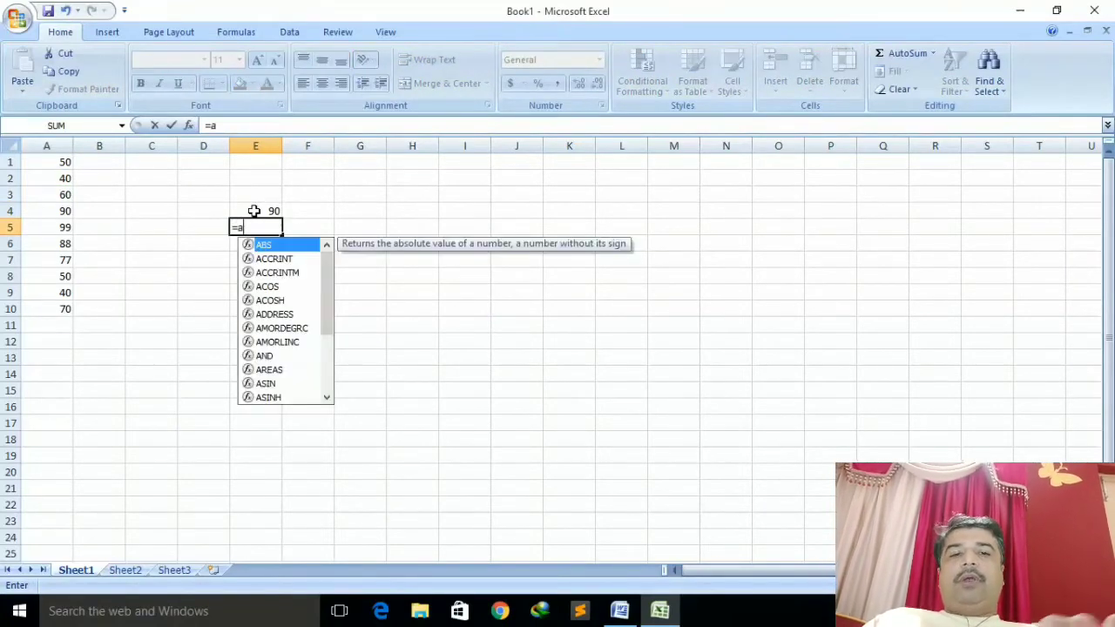
type("1-a2")
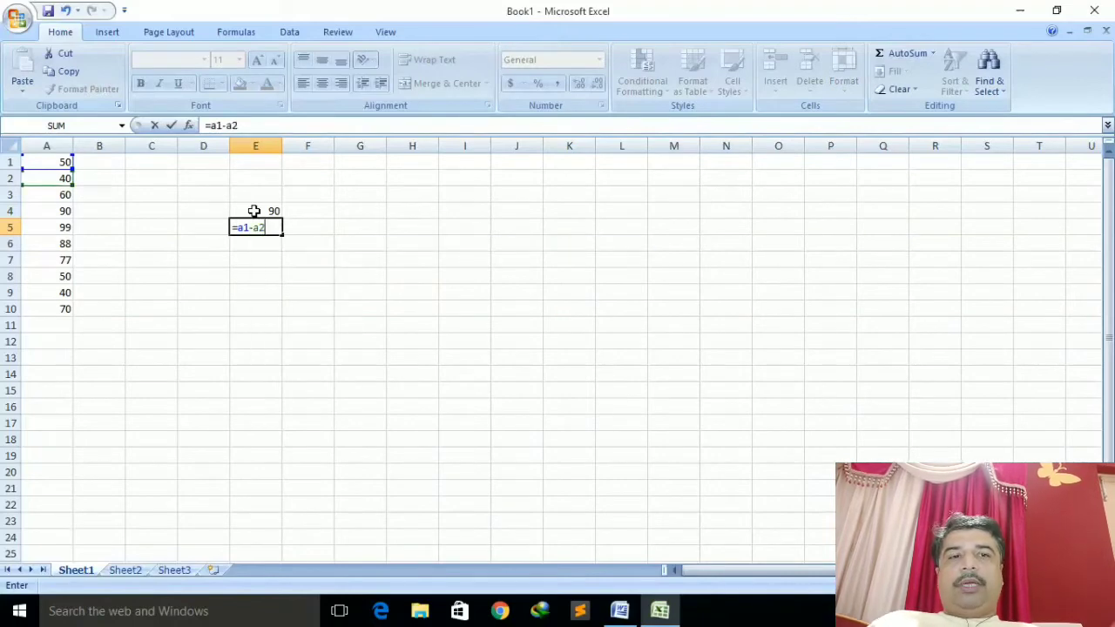
key("Return")
type("=")
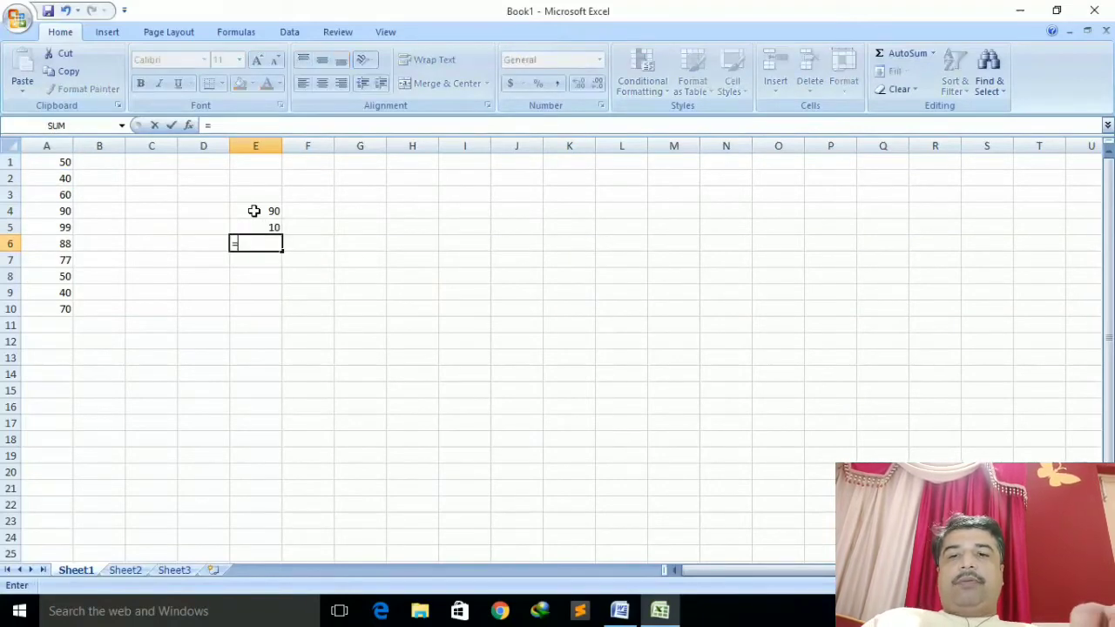
type("a1*")
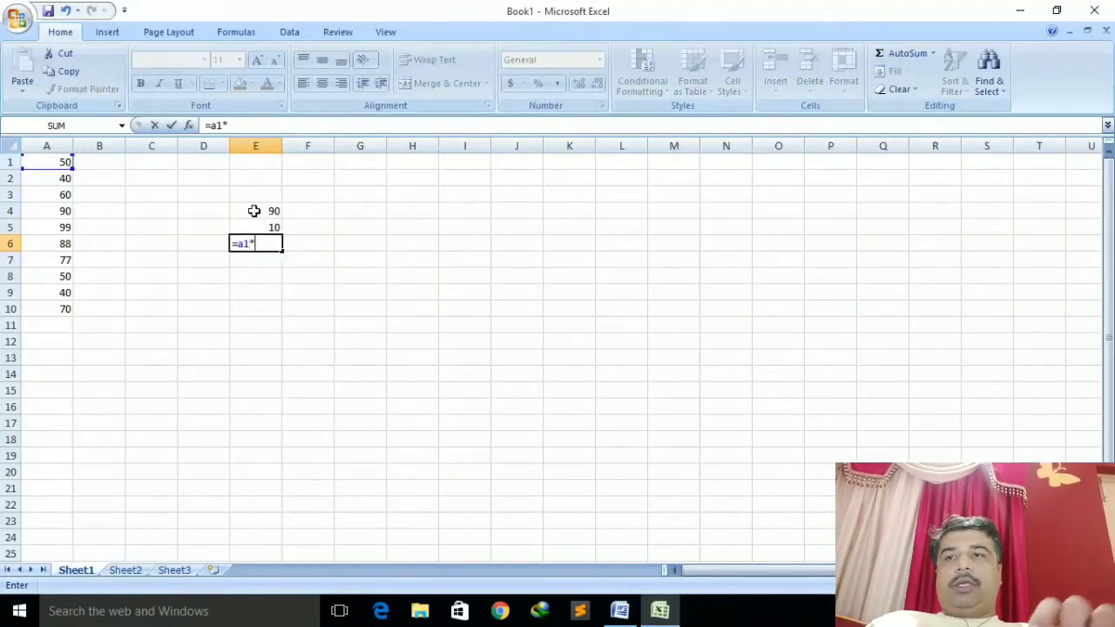
type("a2")
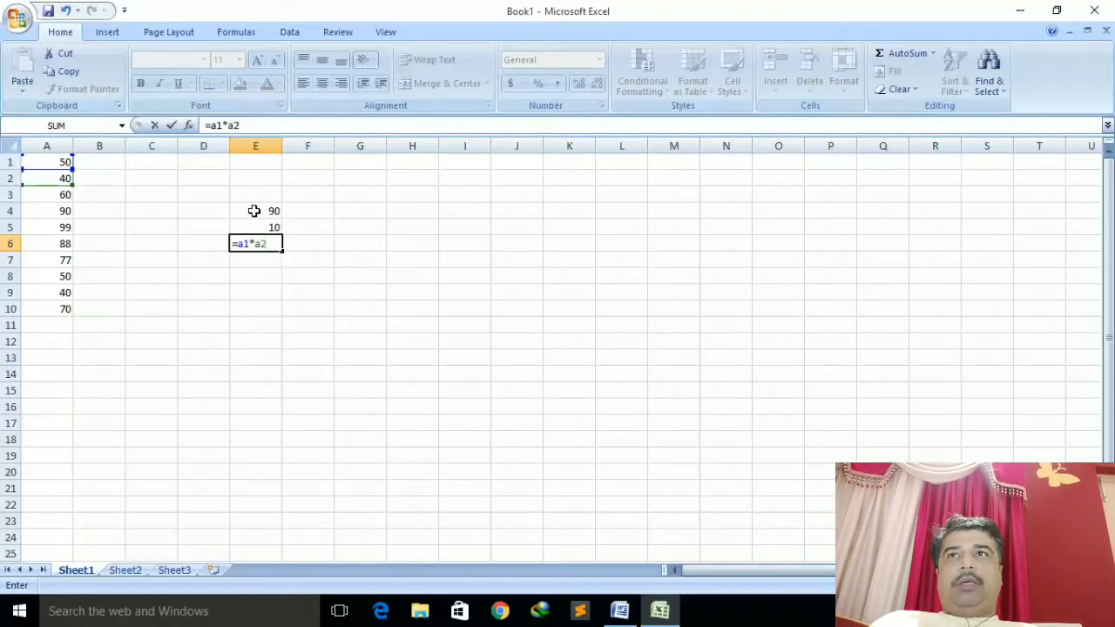
key("Return")
type("=")
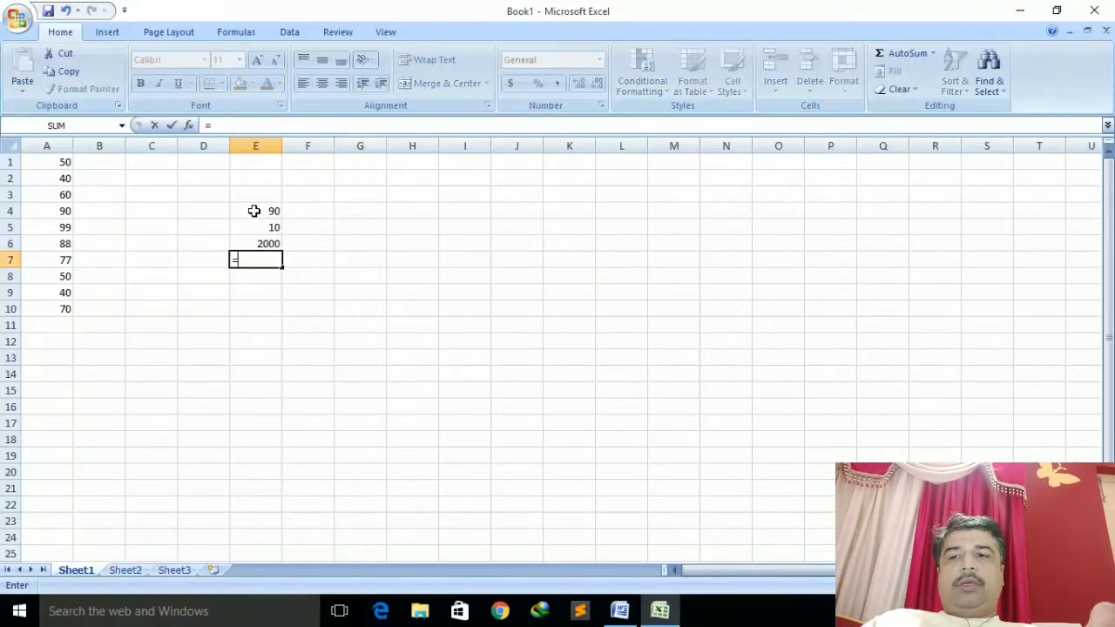
type("a1/a")
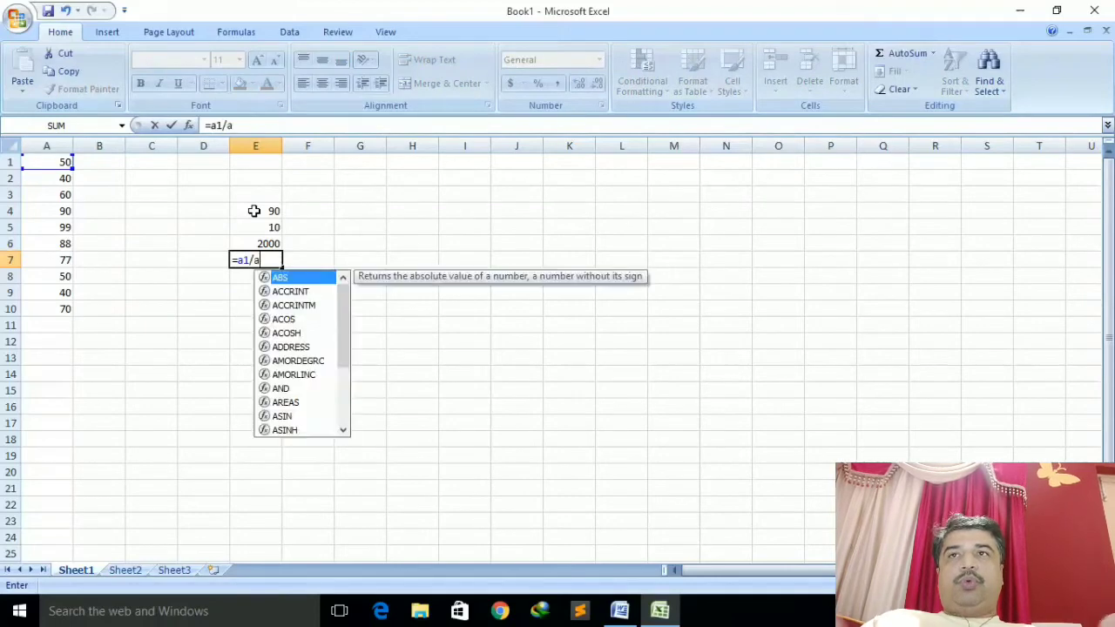
type("2")
key("Return")
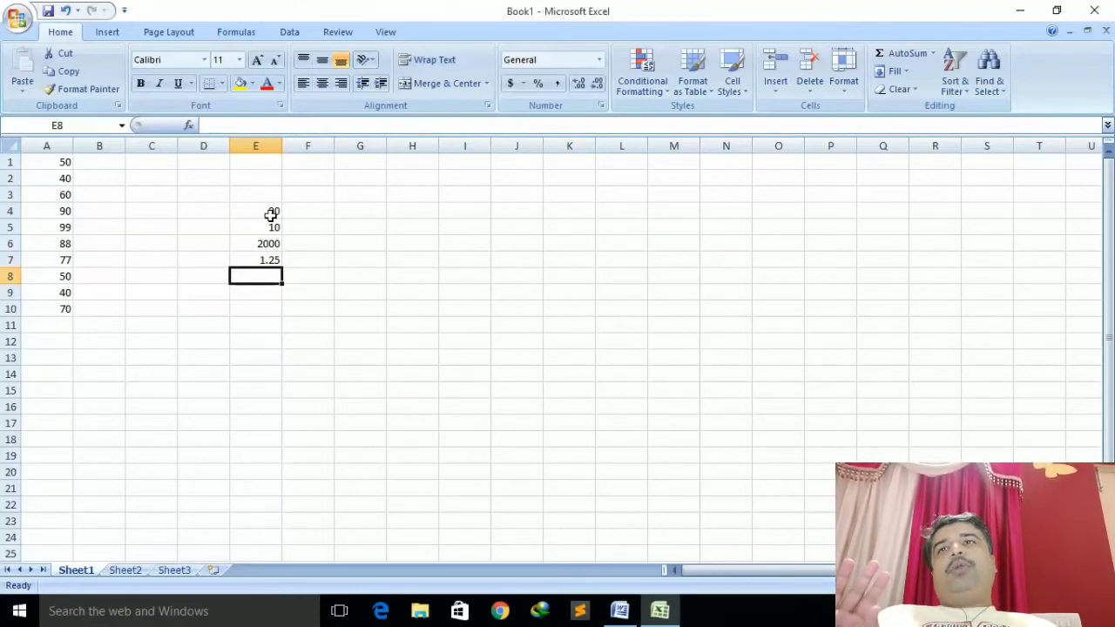
left_click(199, 211)
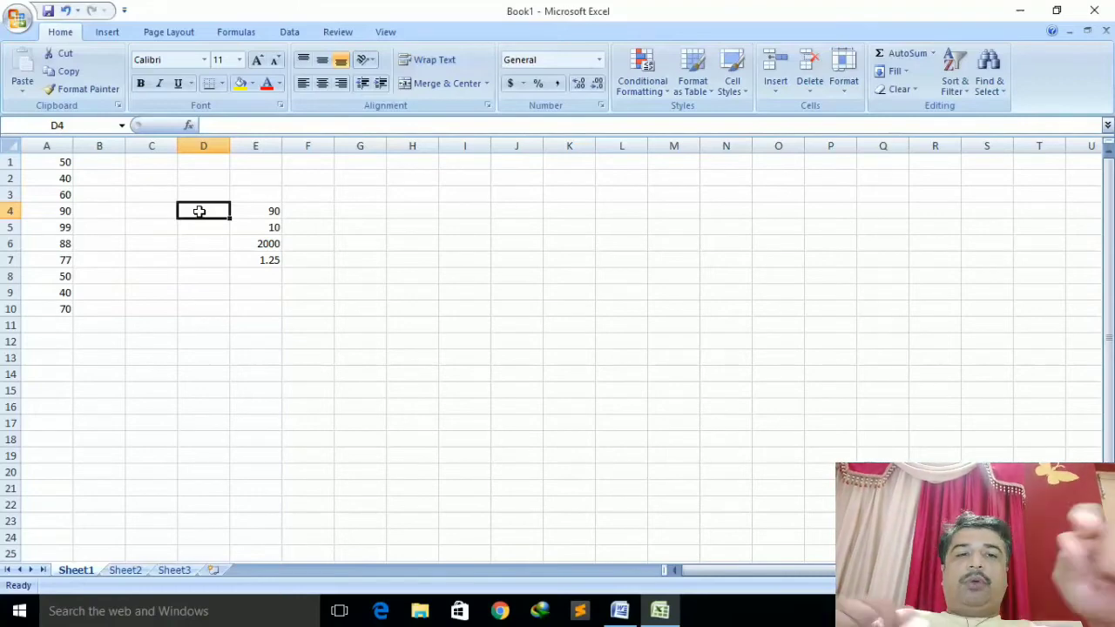
- Enter =SUM(A1:A10) in D4, giving 664, and reopen it to check the range
type("=")
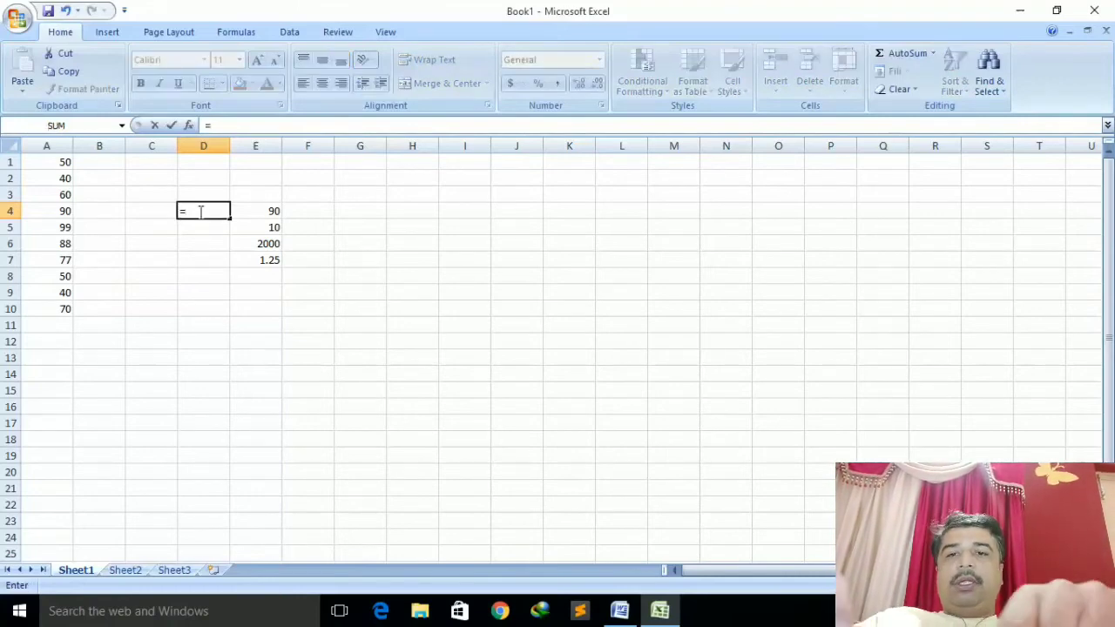
type("sum")
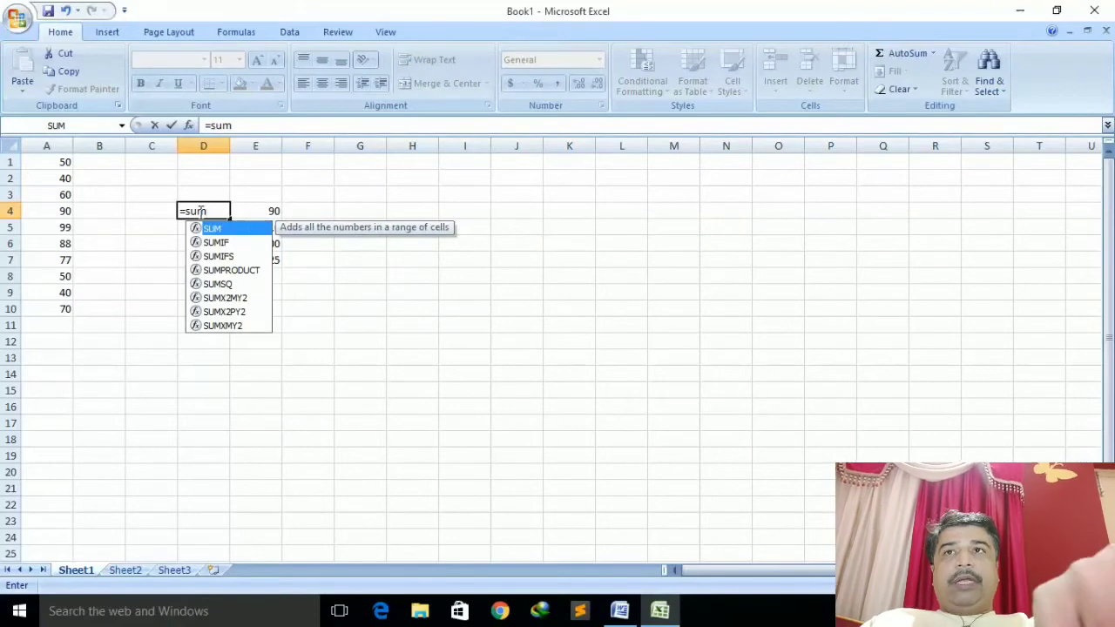
type("(a1")
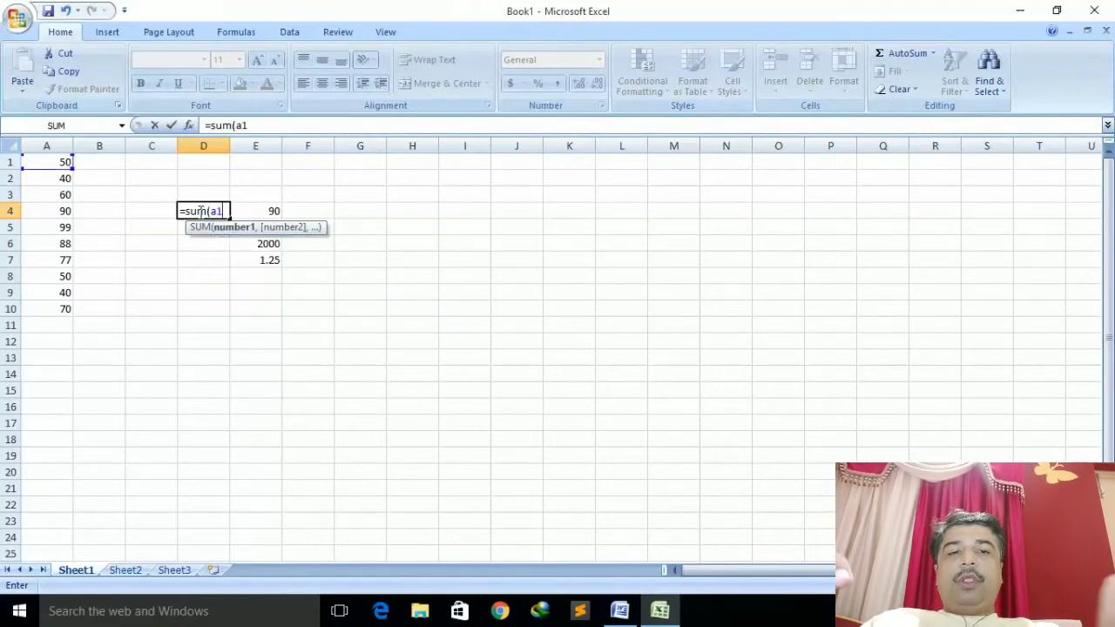
type(":a")
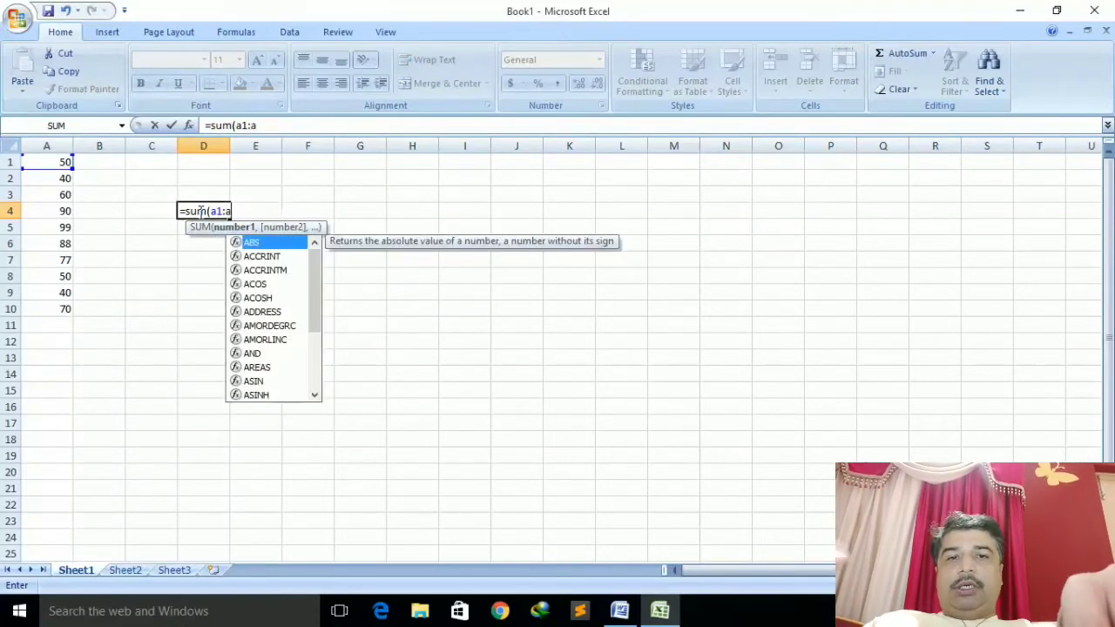
type("10)")
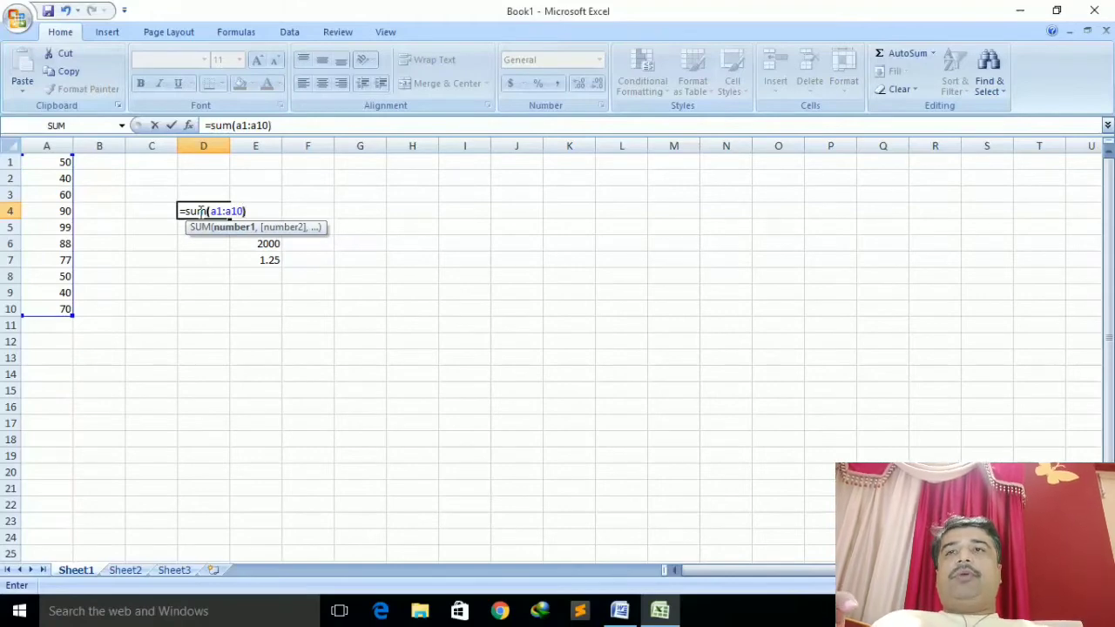
key("Return")
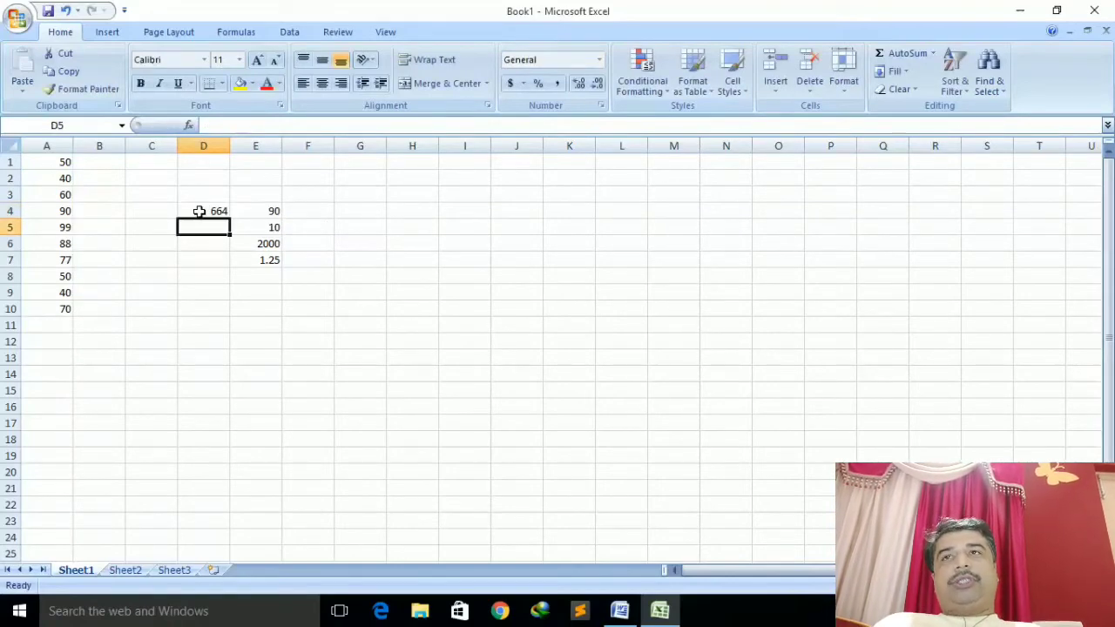
left_click(199, 212)
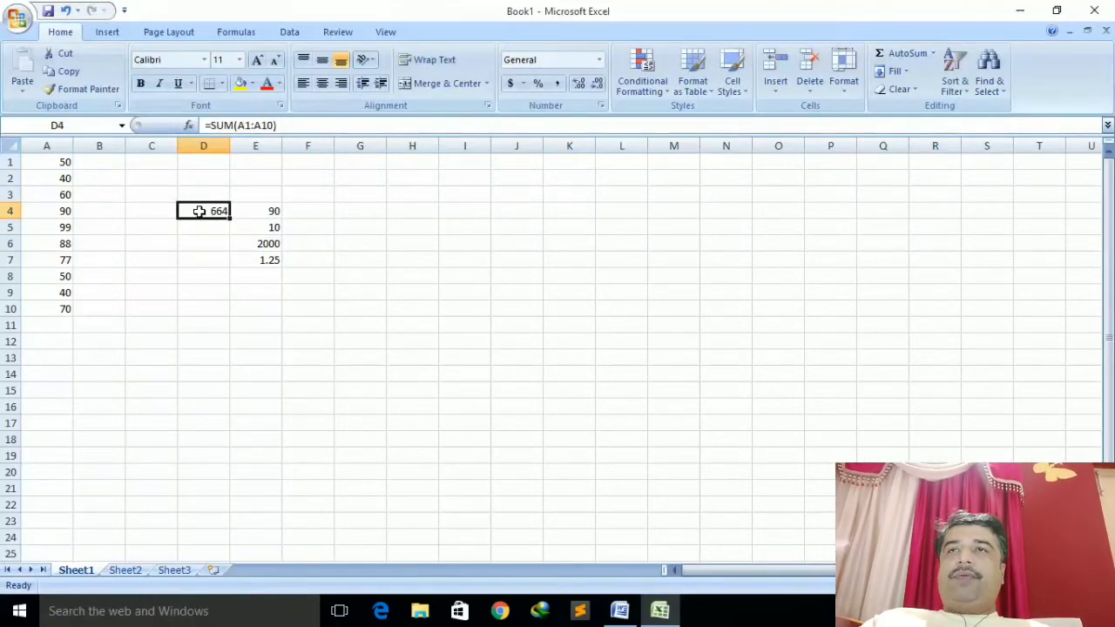
double_click(199, 211)
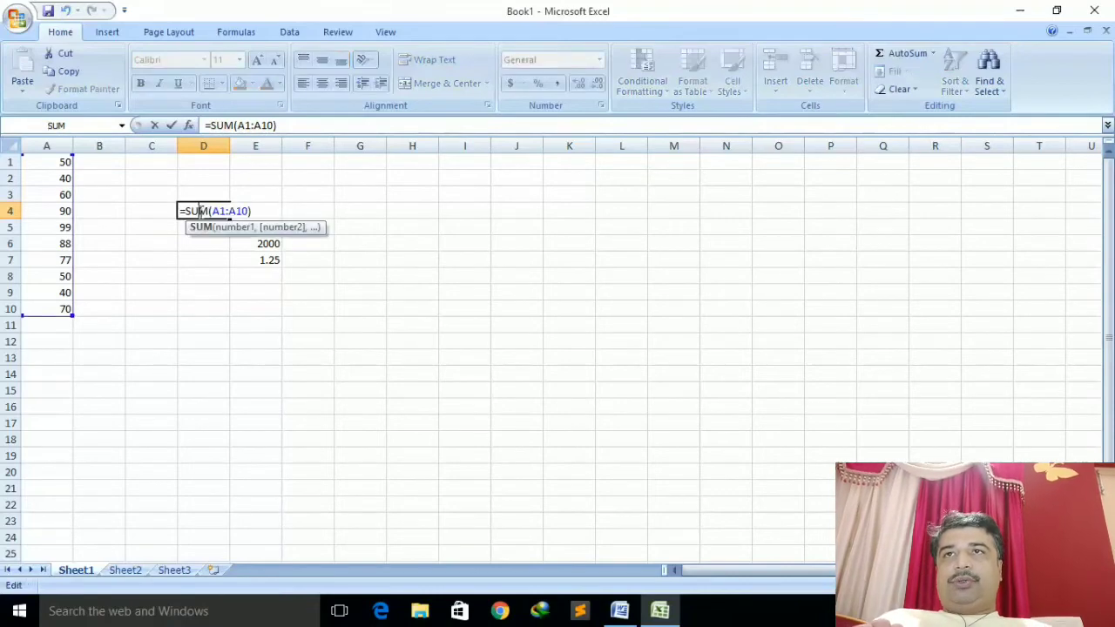
left_click(241, 210)
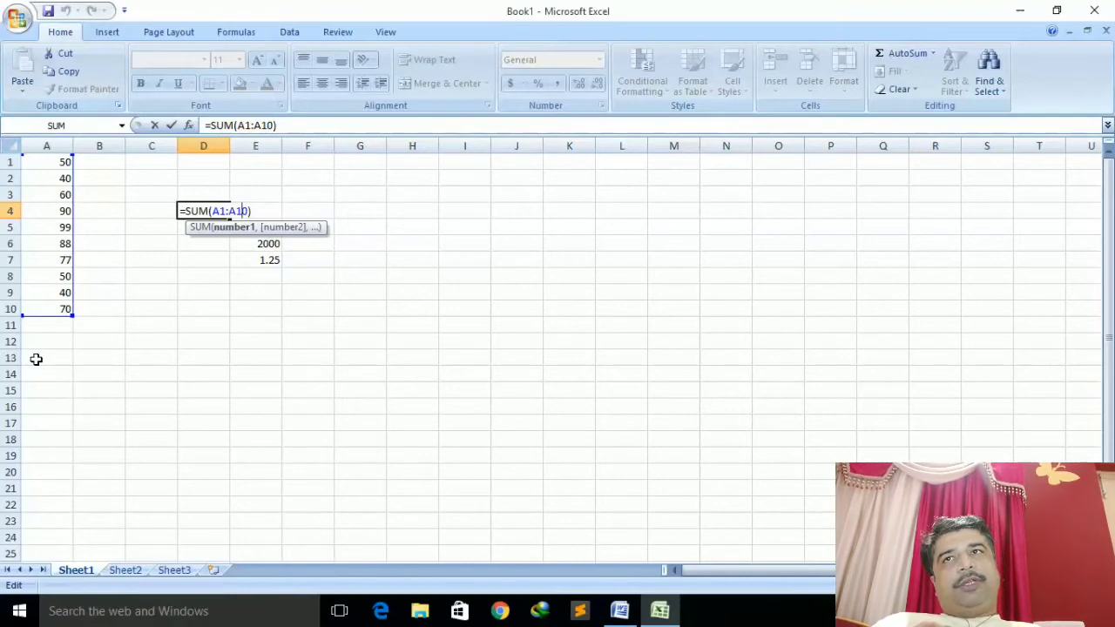
key("Return")
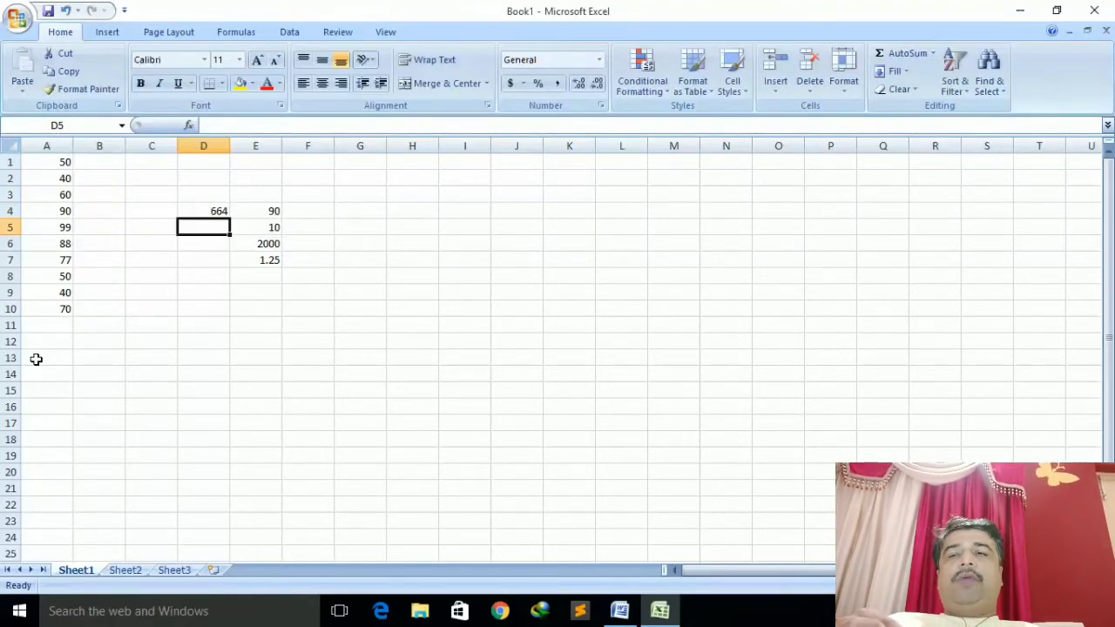
- Enter =AVERAGE(A1:A10) in D5, fixing the doubled equals sign, giving 66.4
type("=")
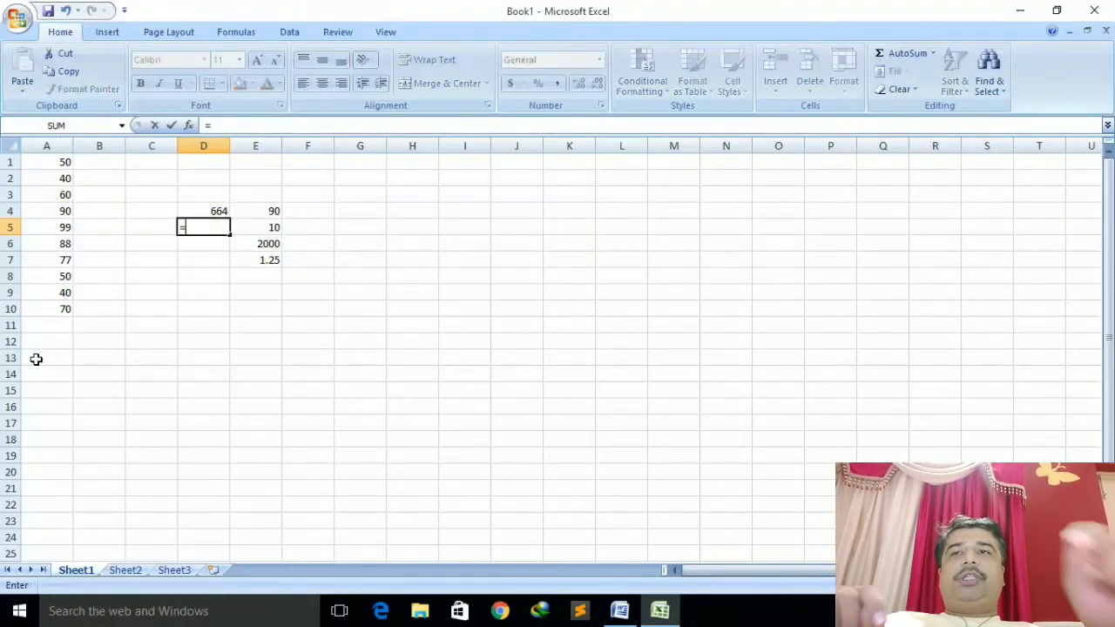
type("=")
key("BackSpace")
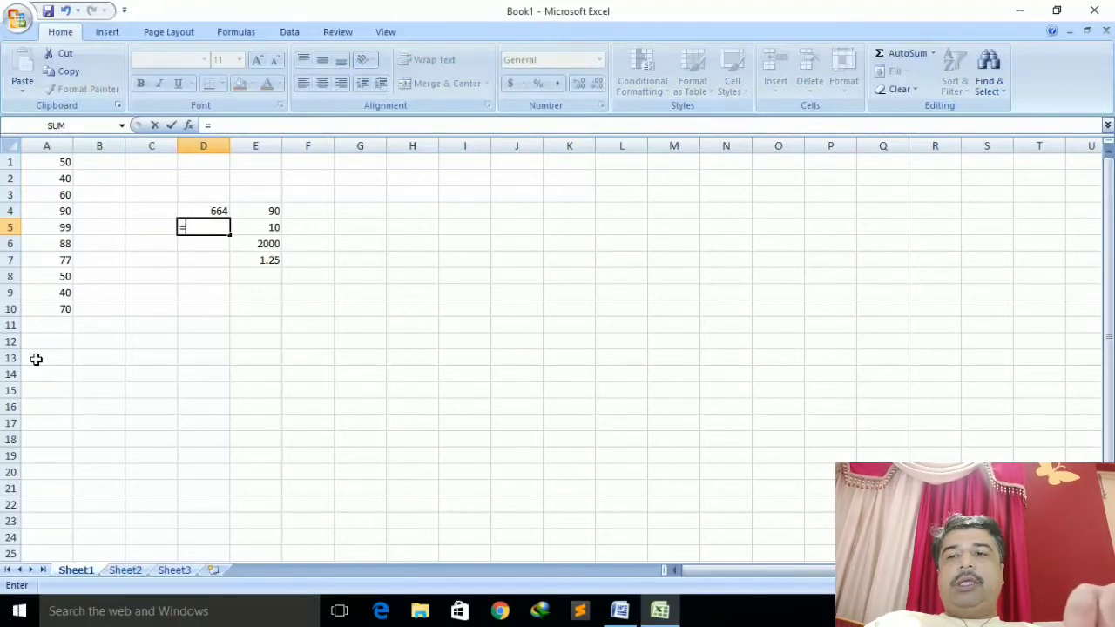
type("avera")
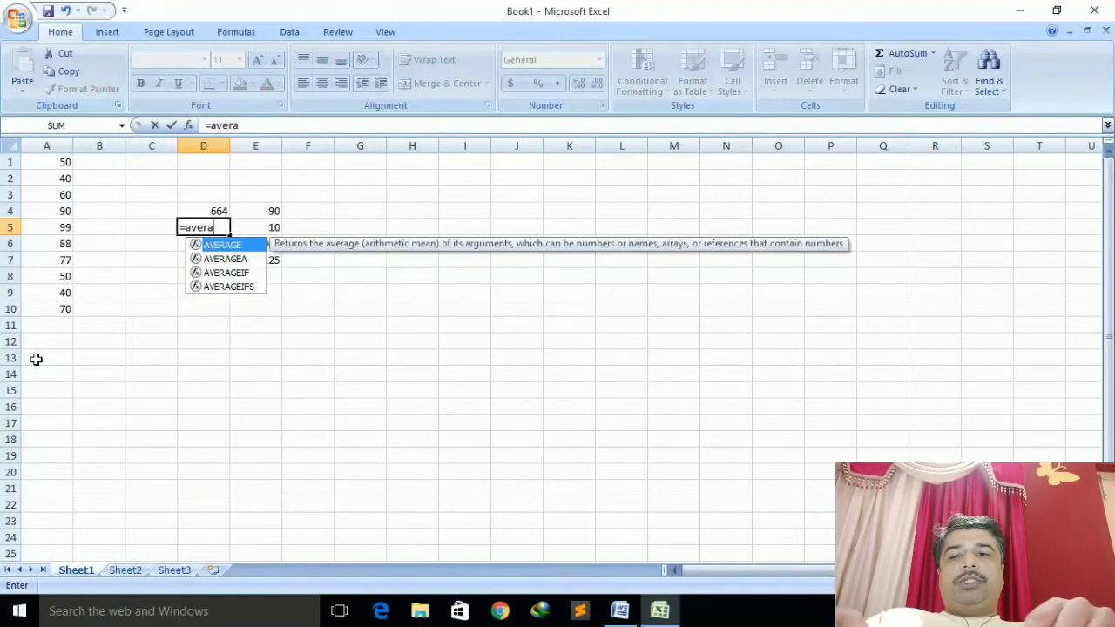
type("ge")
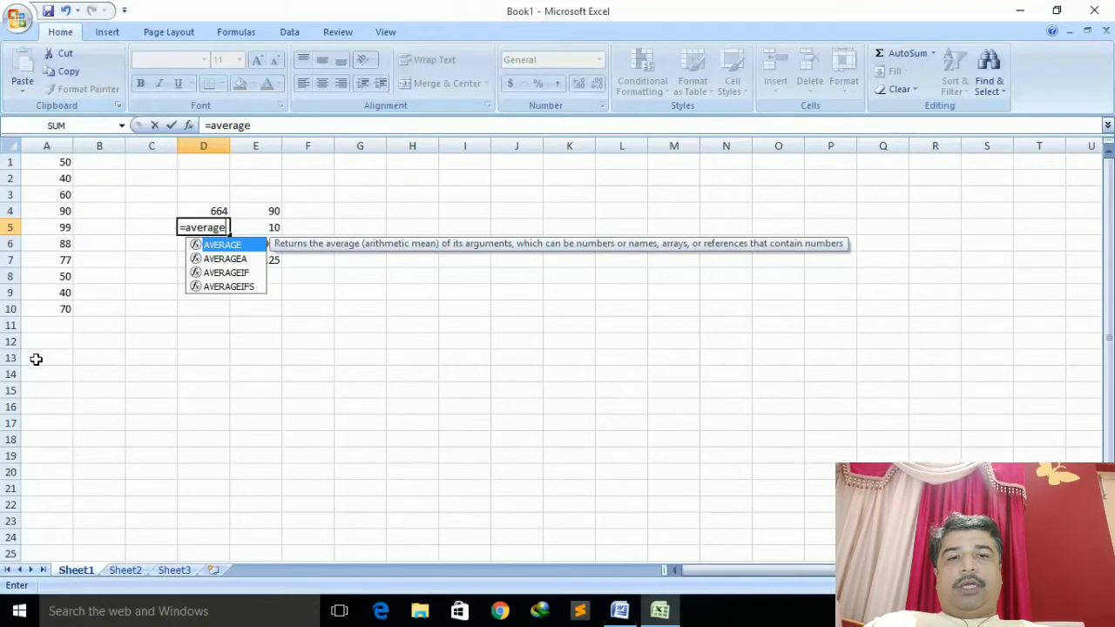
type("(a1")
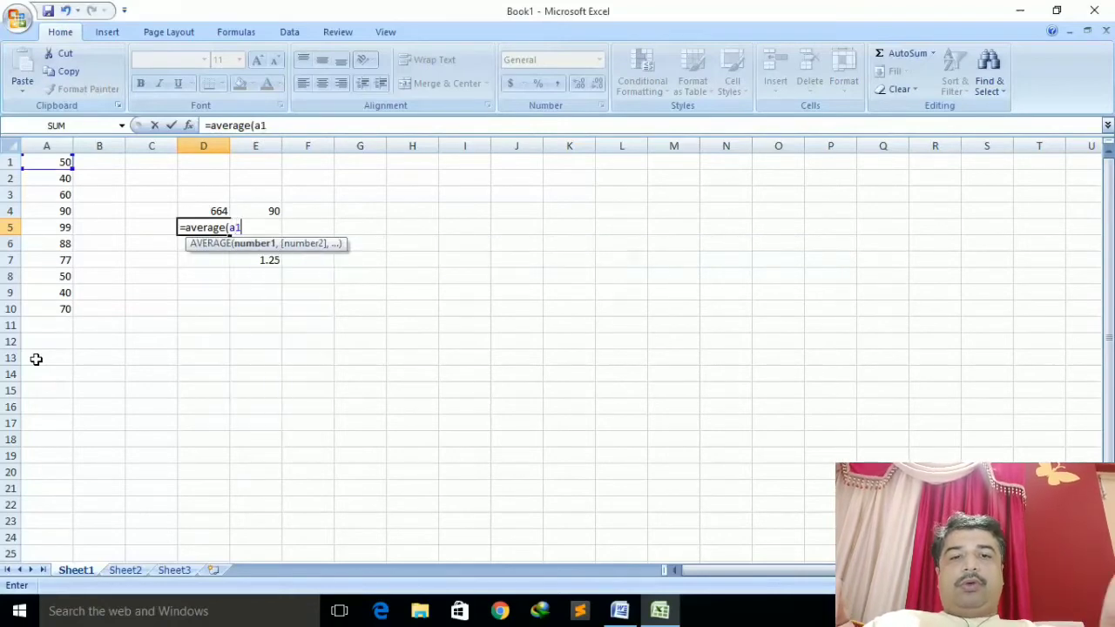
type(":a1")
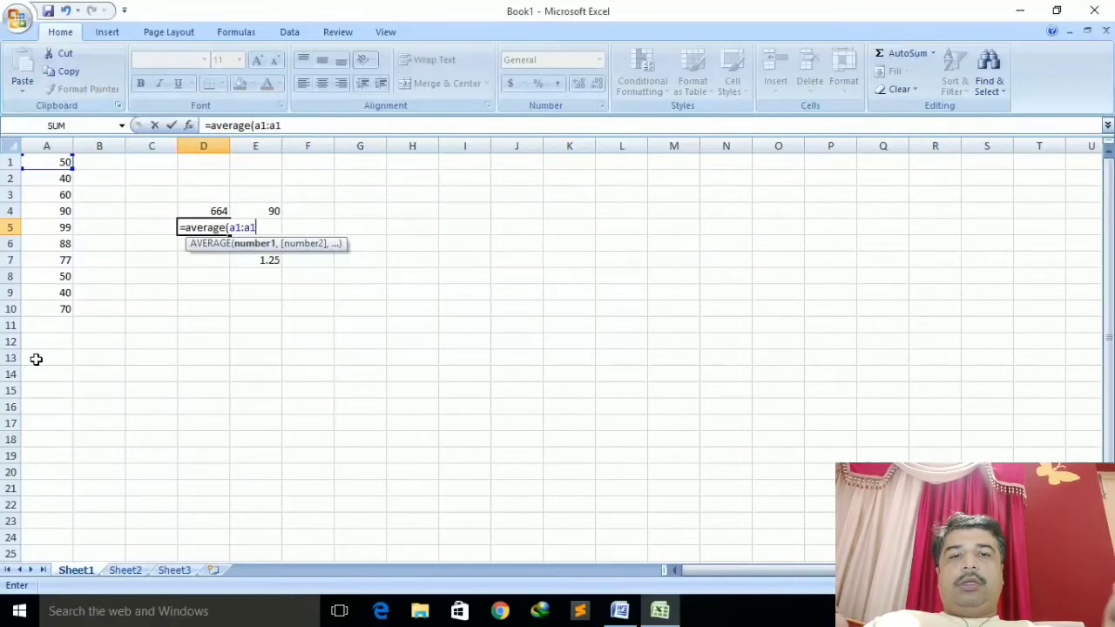
type("0")
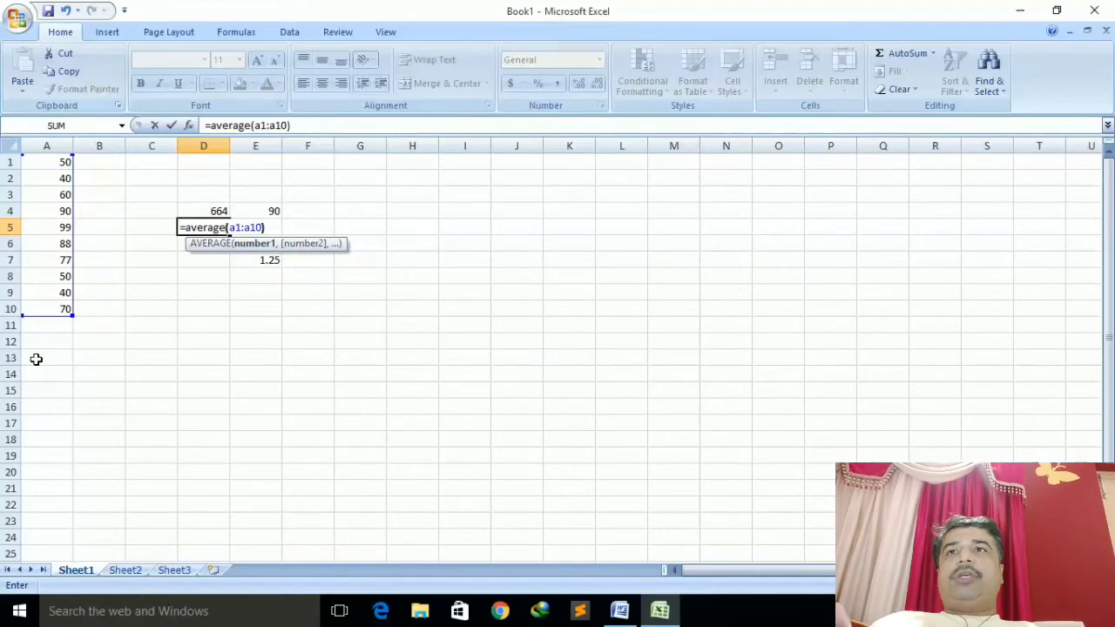
key("Return")
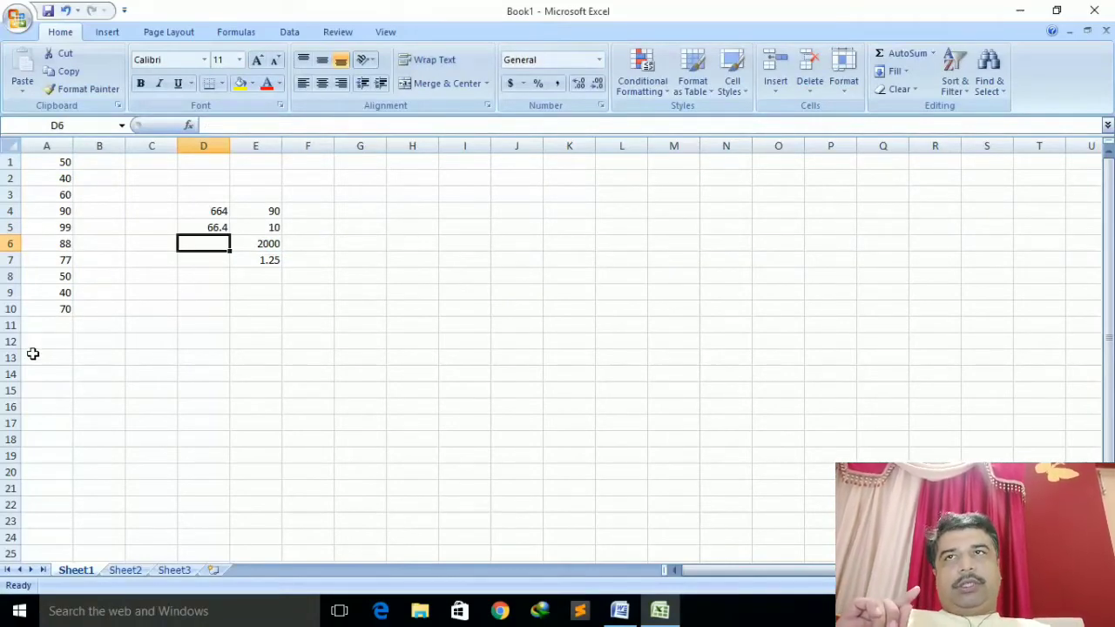
type("=")
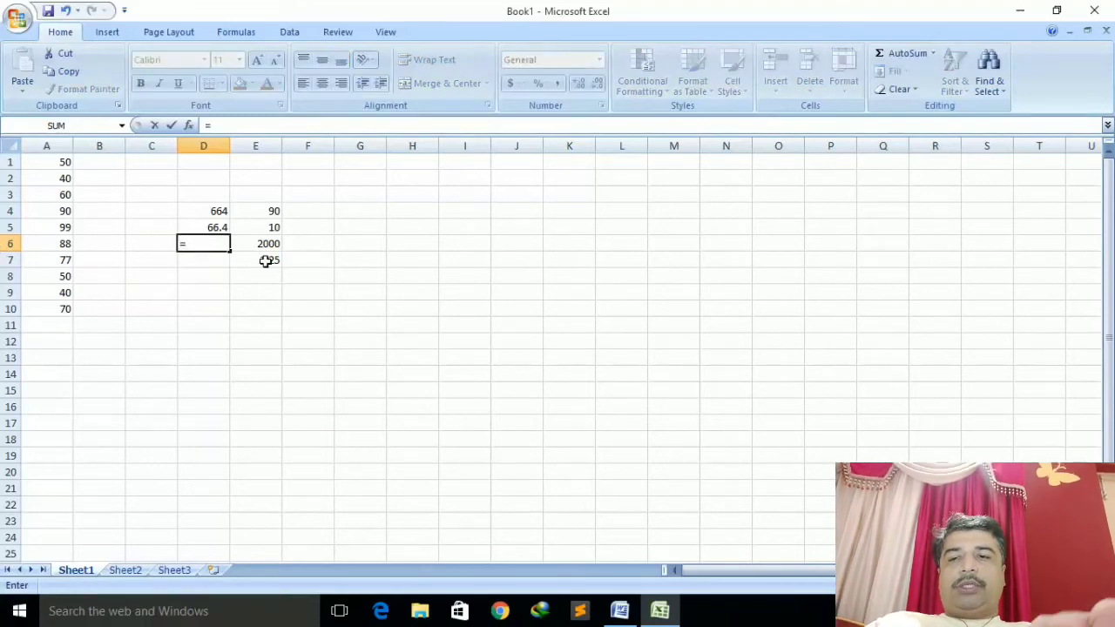
type("max(")
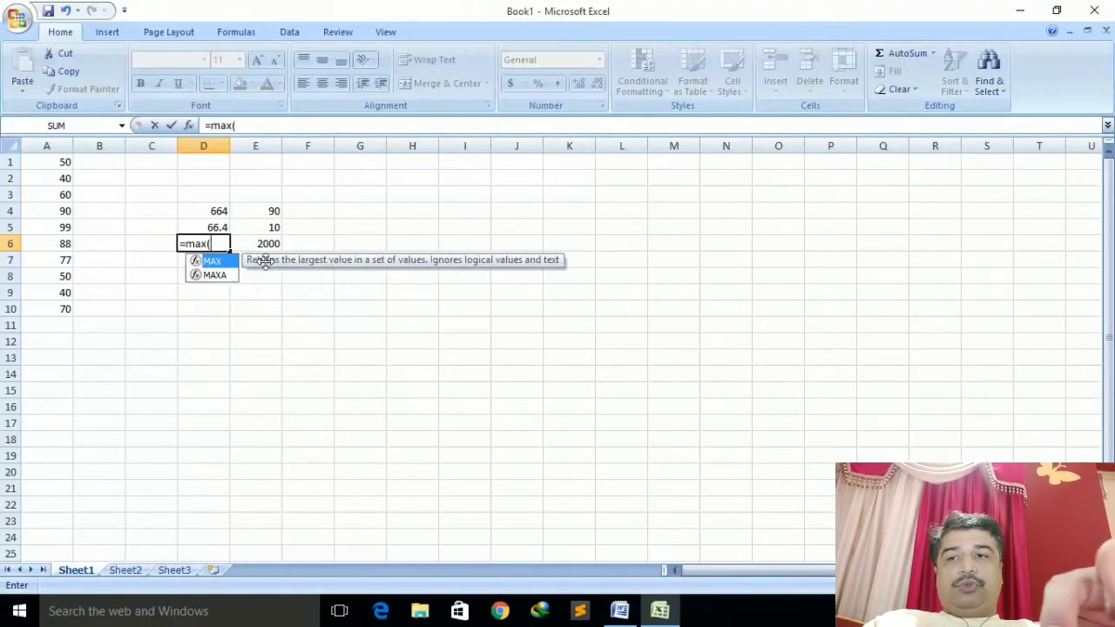
type("a1:a")
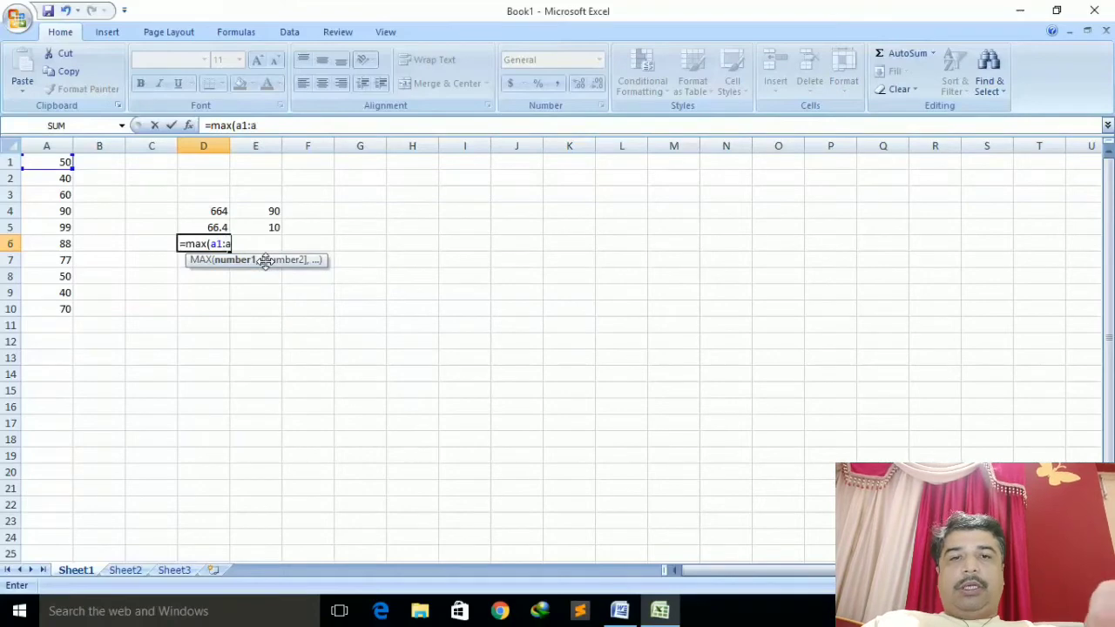
type("10)")
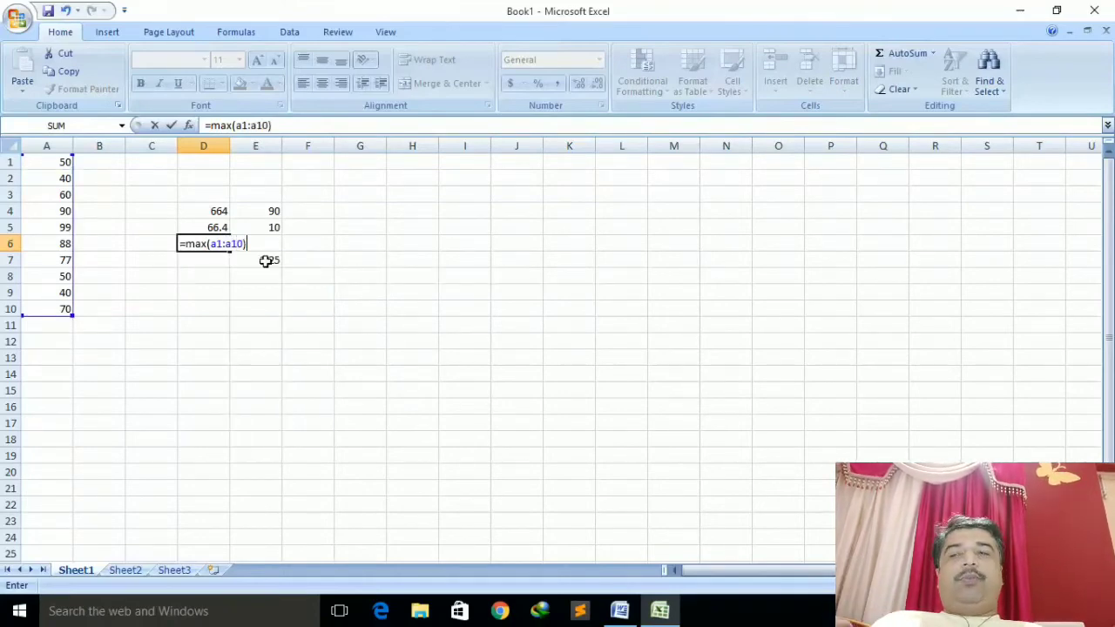
- Commit =MAX(A1:A10) in D6 showing 99, and enter =MIN(A1:A10) in D7 showing 40
key("Return")
type("=")
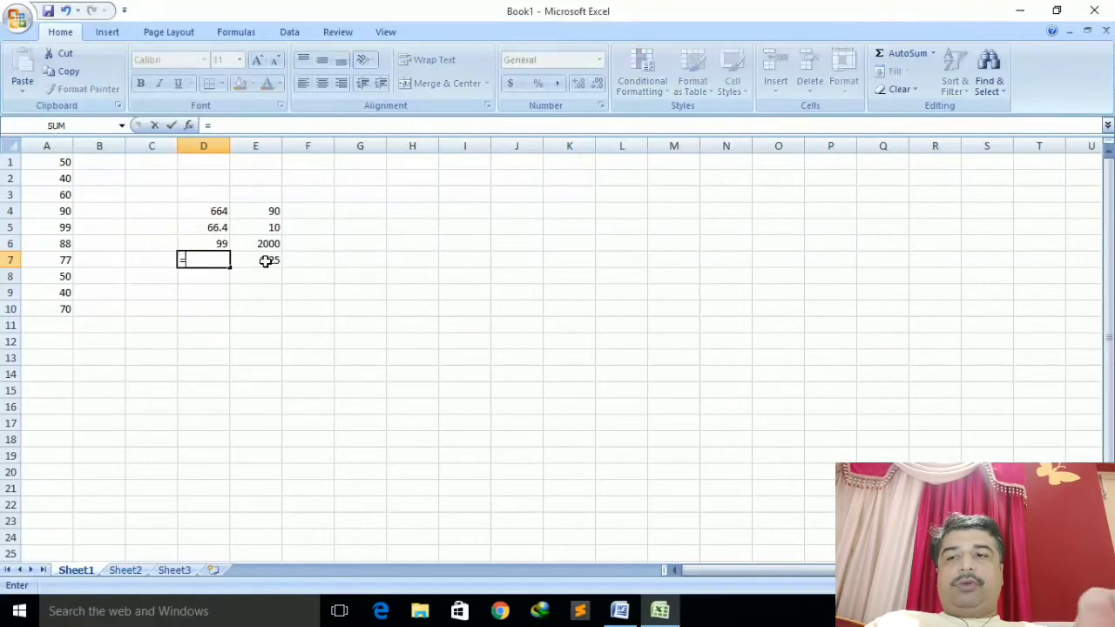
type("a")
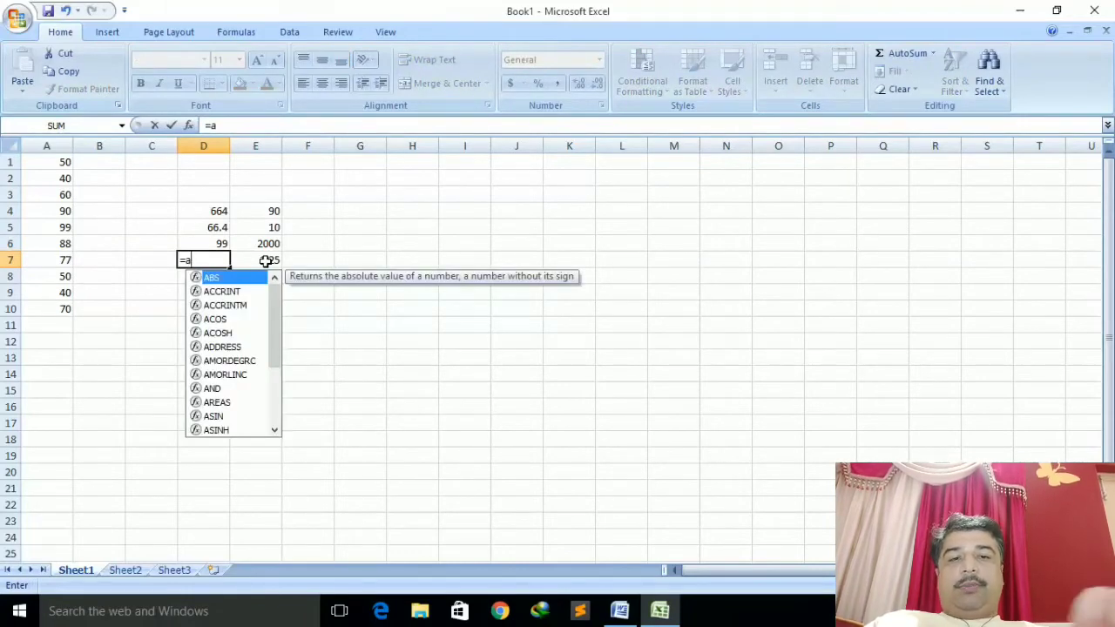
key("BackSpace")
type("min")
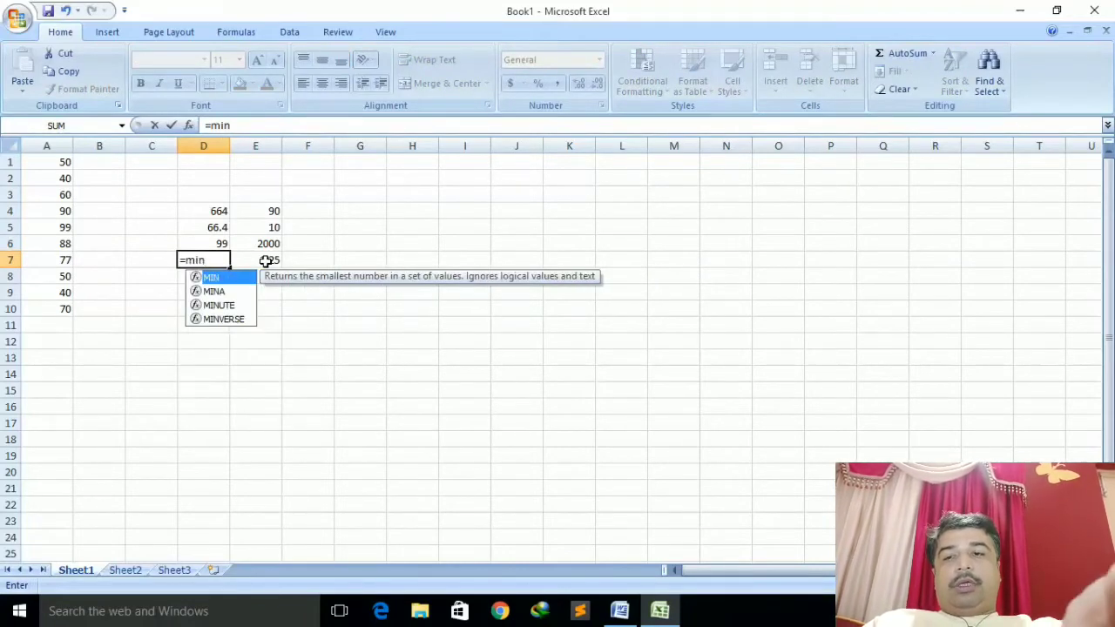
type("(a1:")
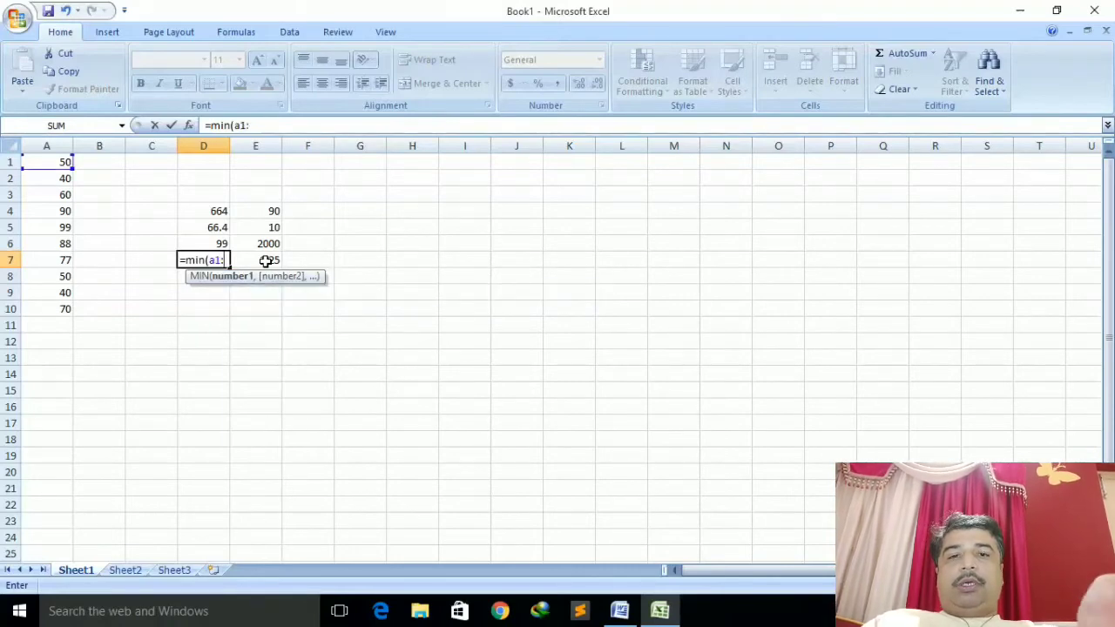
type("a10)")
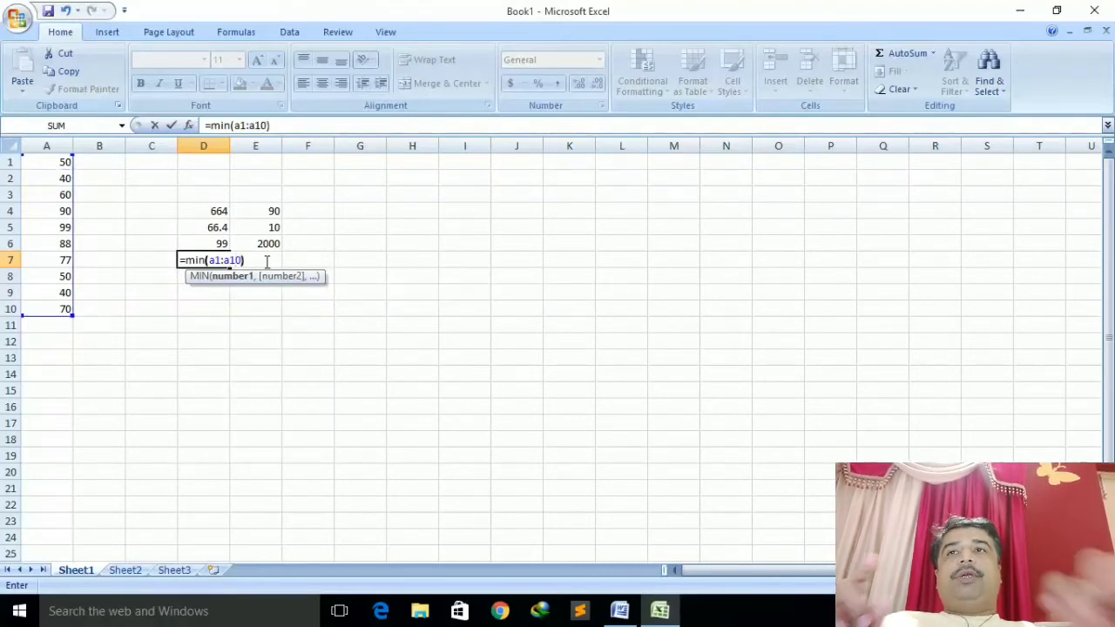
key("Return")
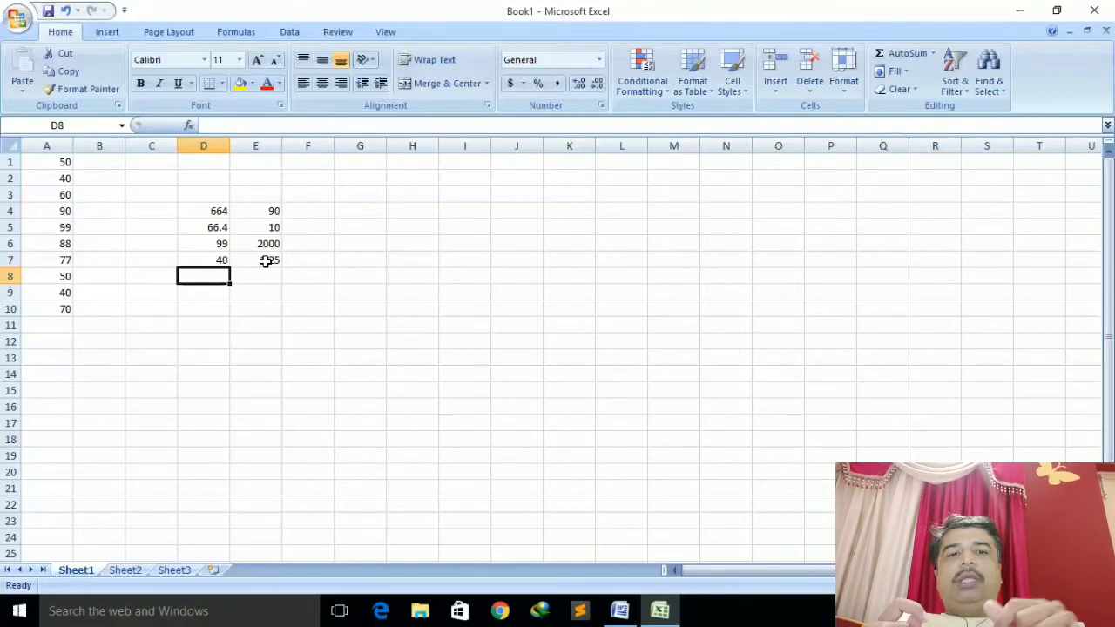
- Enter =COUNT(A1:A15) in D8, which counts 10 numeric cells
type("=")
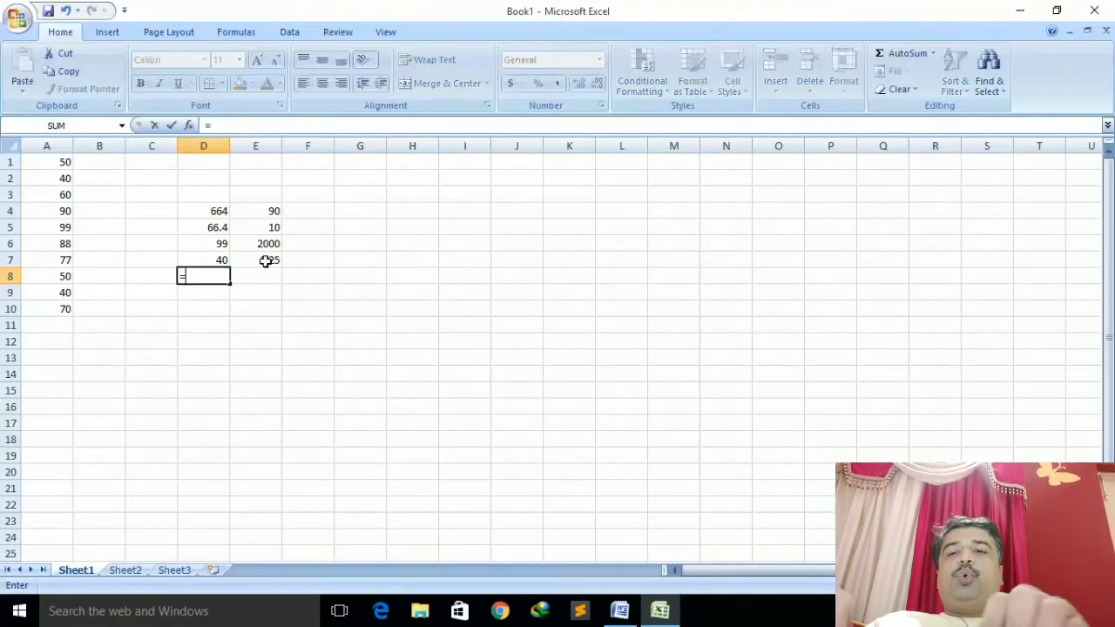
type("coun")
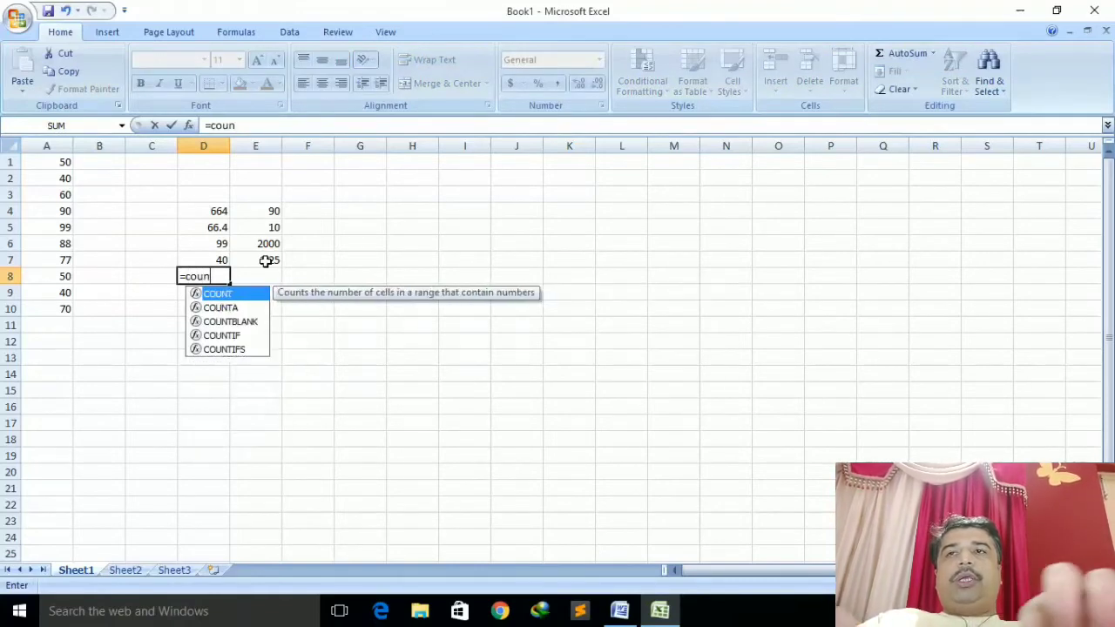
type("t(")
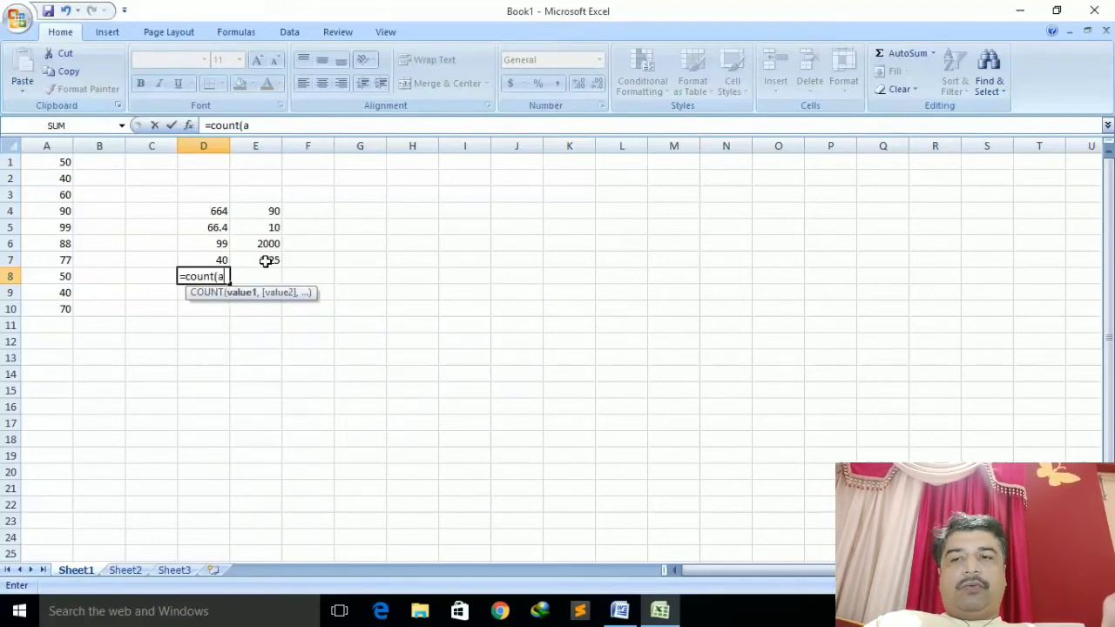
type("a1:a1")
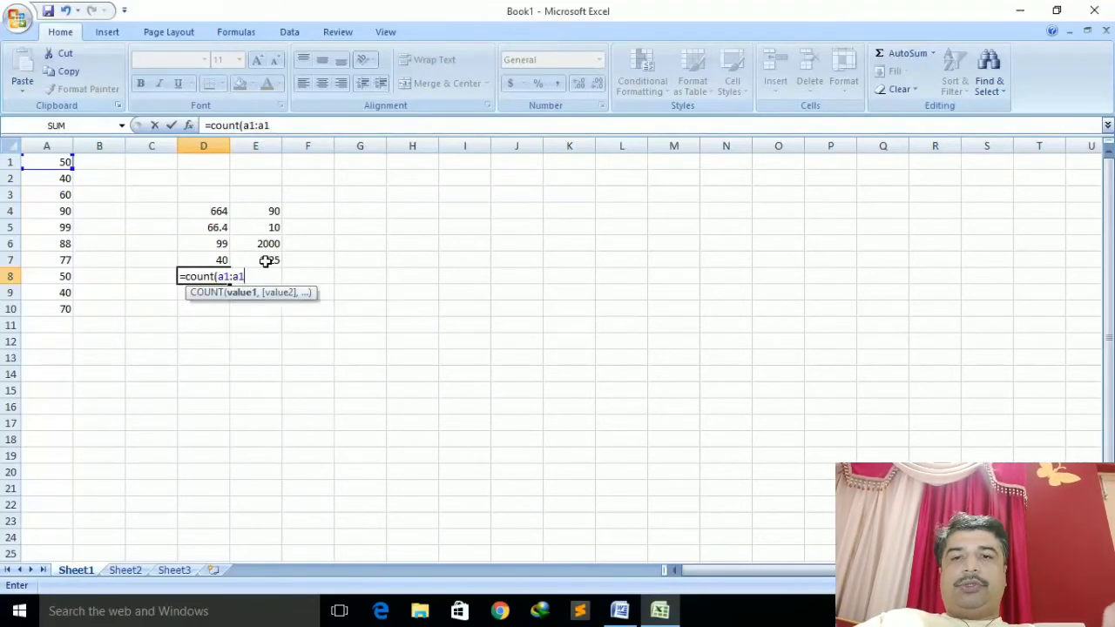
type("5)")
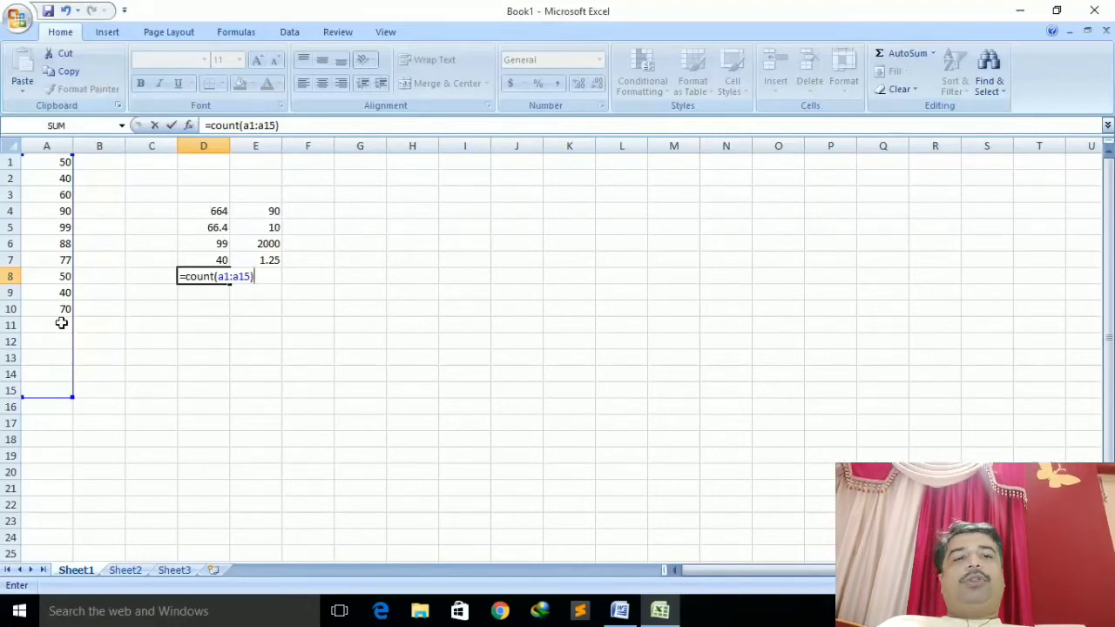
key("Return")
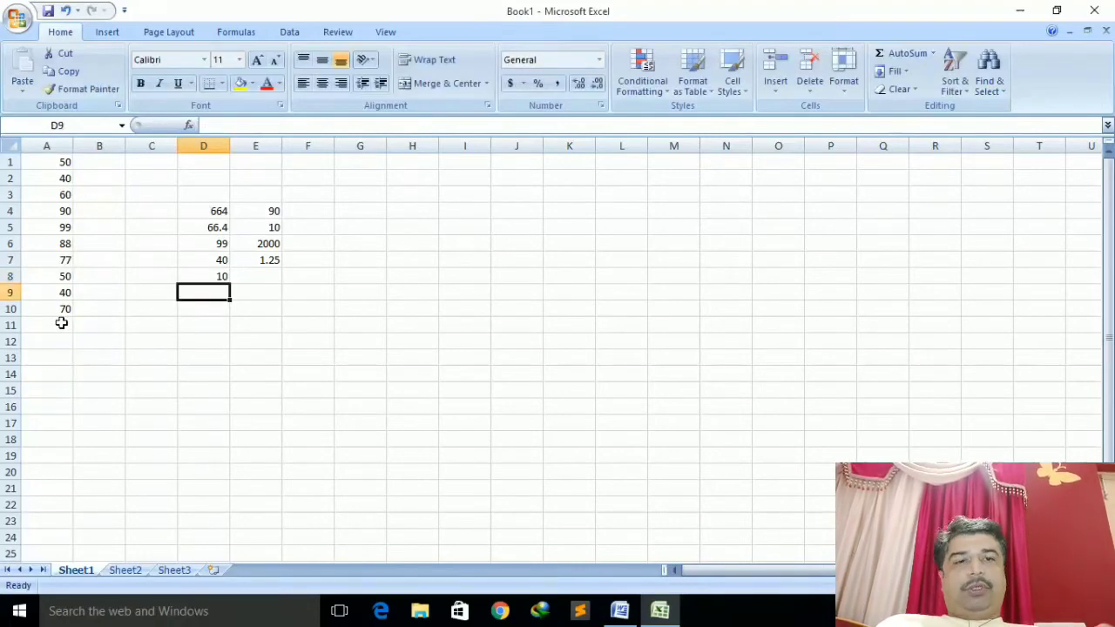
- Clear the old value 40 from A9 and enter a new value there
key("Left")
key("Left")
key("Left")
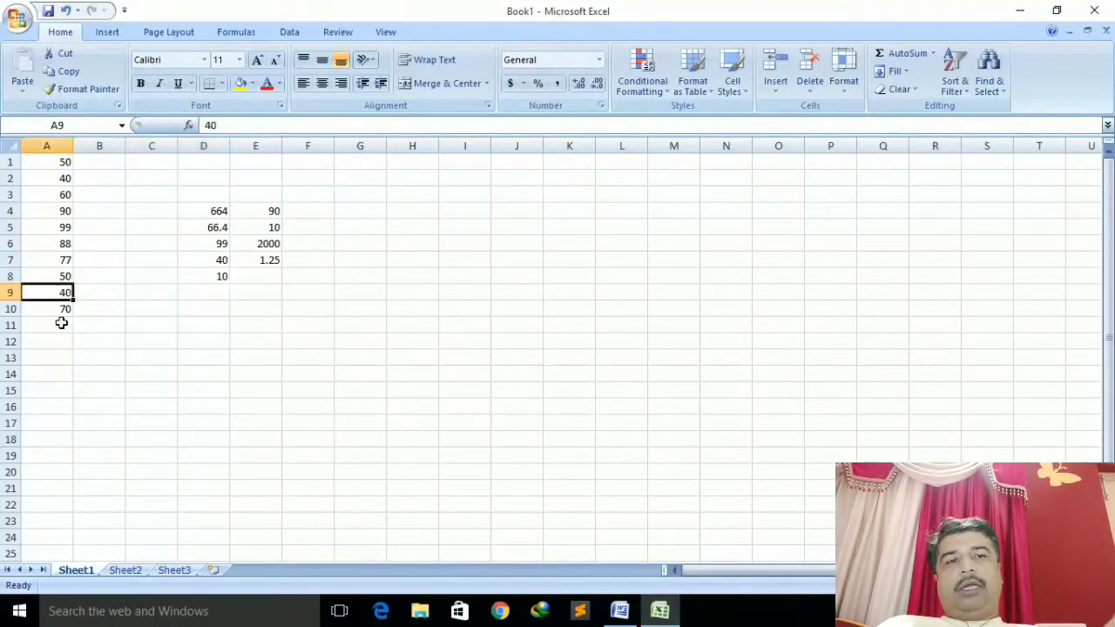
key("Delete")
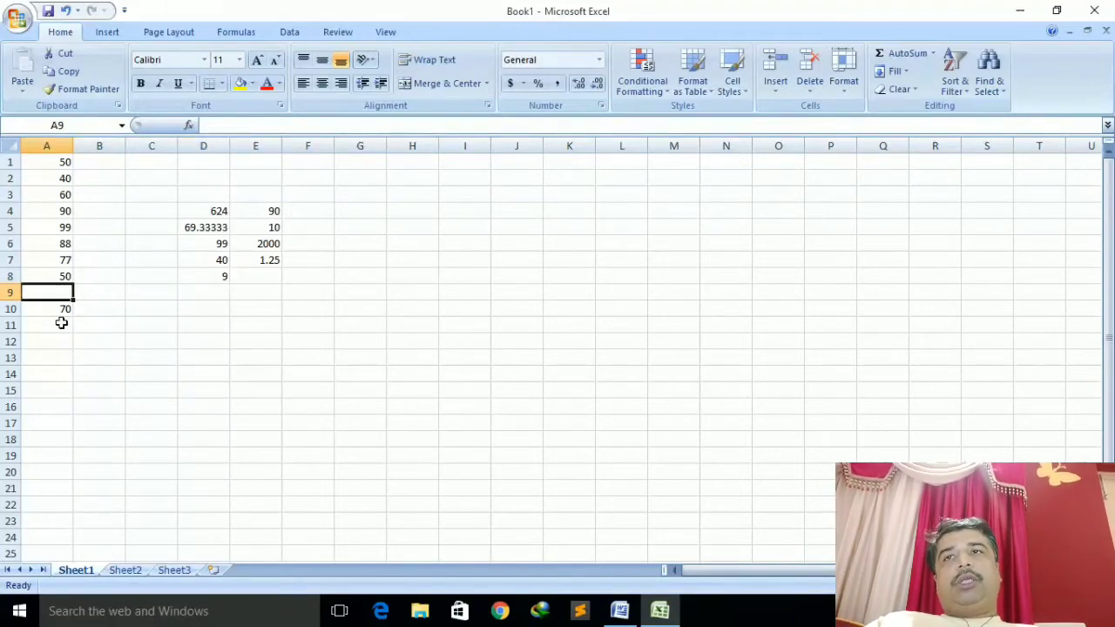
key("Right")
key("Right")
key("Right")
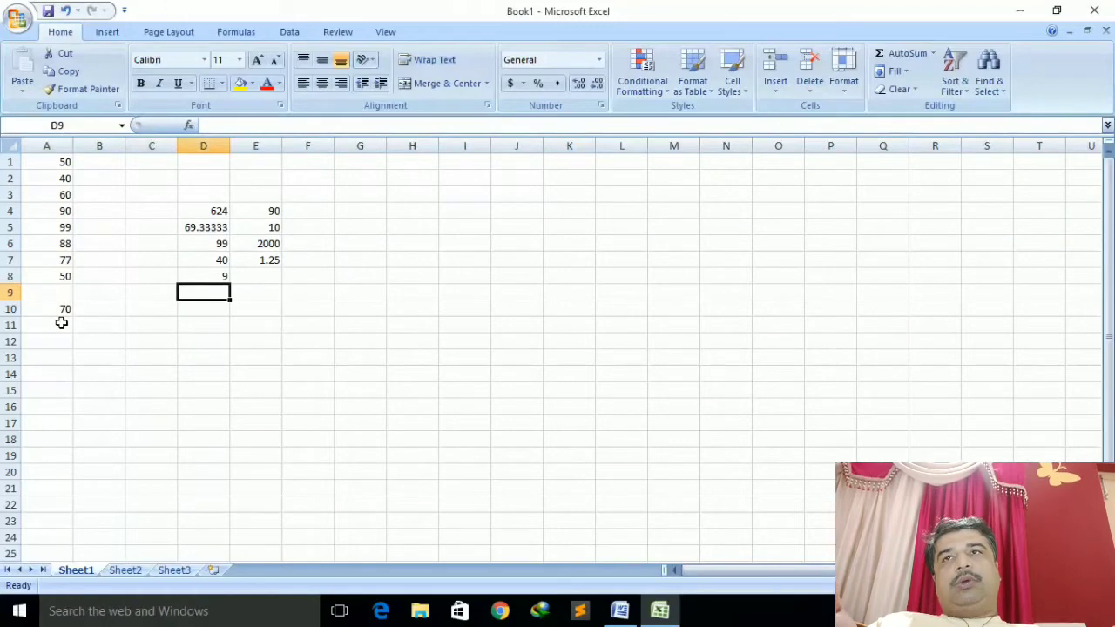
key("Up")
key("Left")
key("Left")
key("Left")
key("Down")
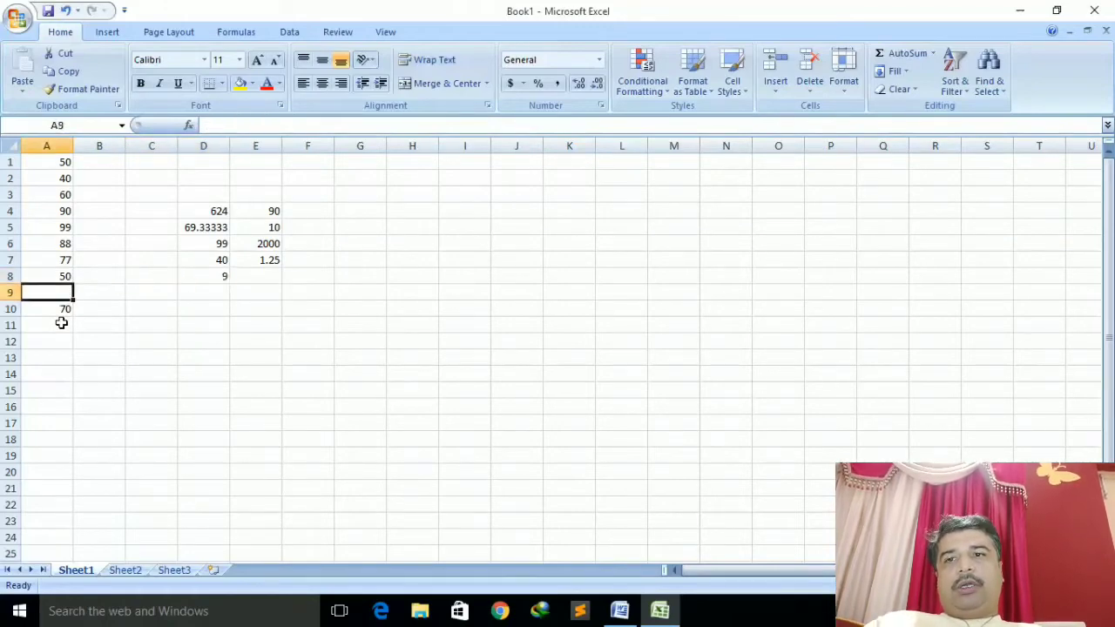
type("45")
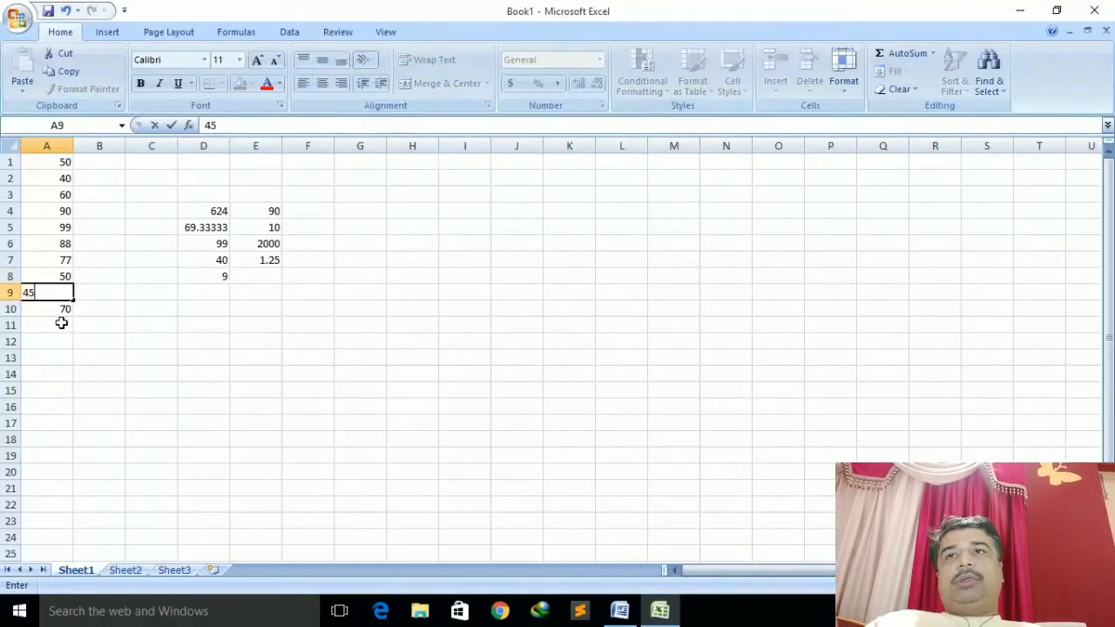
key("Return")
key("Right")
key("Right")
key("Right")
- Review the COUNT, MAX and MIN results in column D and the division formula in E7
key("Up")
key("Up")
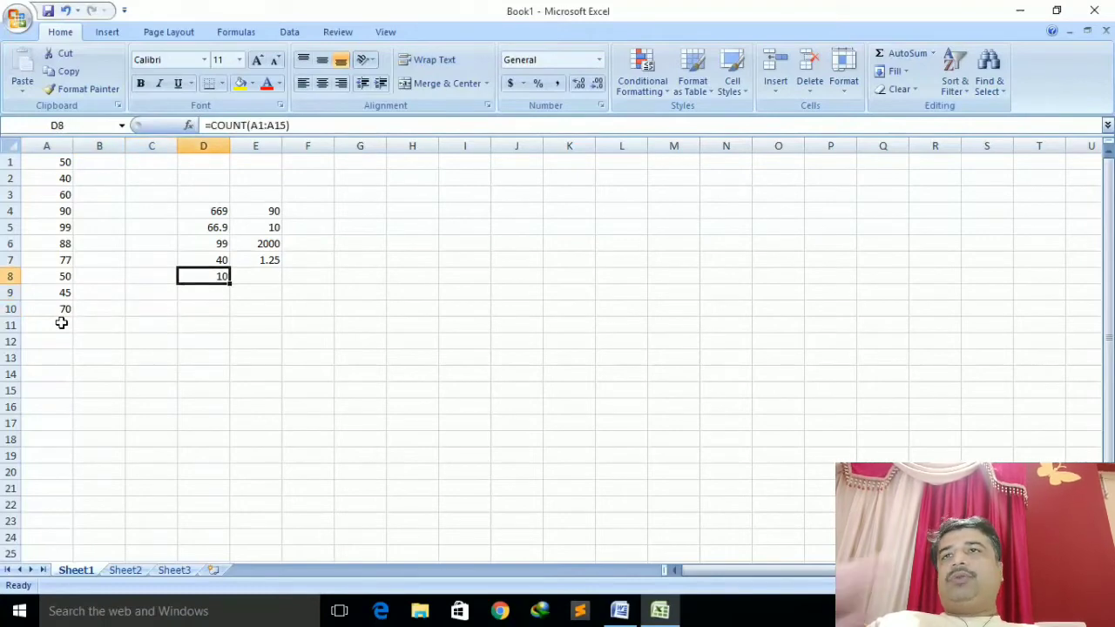
key("Left")
key("Left")
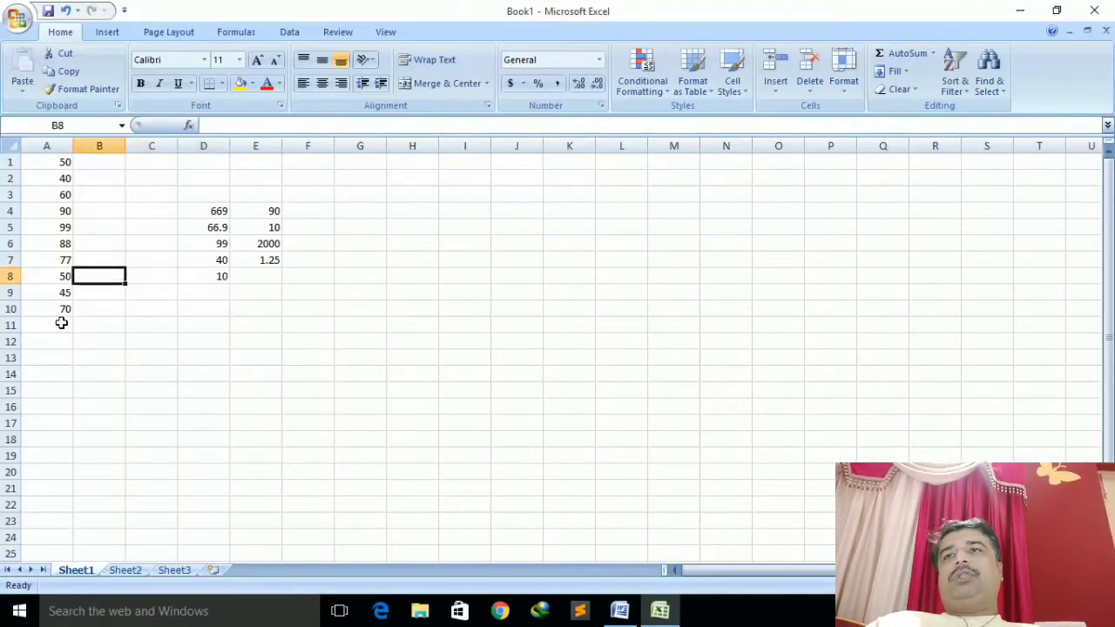
key("Left")
key("Right")
key("Right")
key("Right")
key("Right")
key("Up")
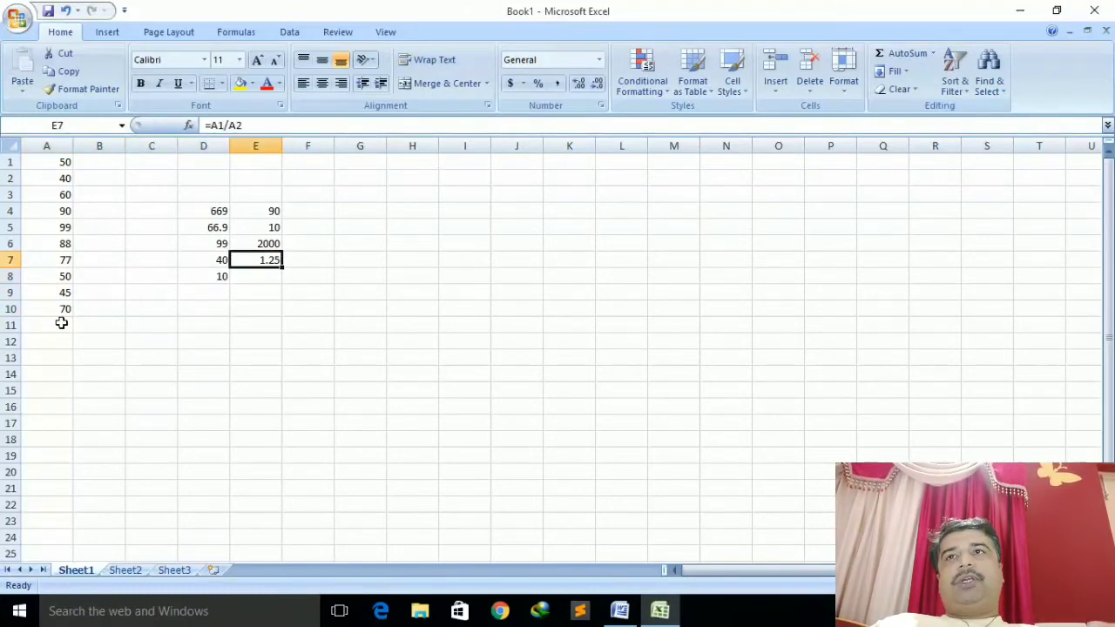
key("Left")
key("Up")
key("Up")
key("Up")
key("Down")
key("Down")
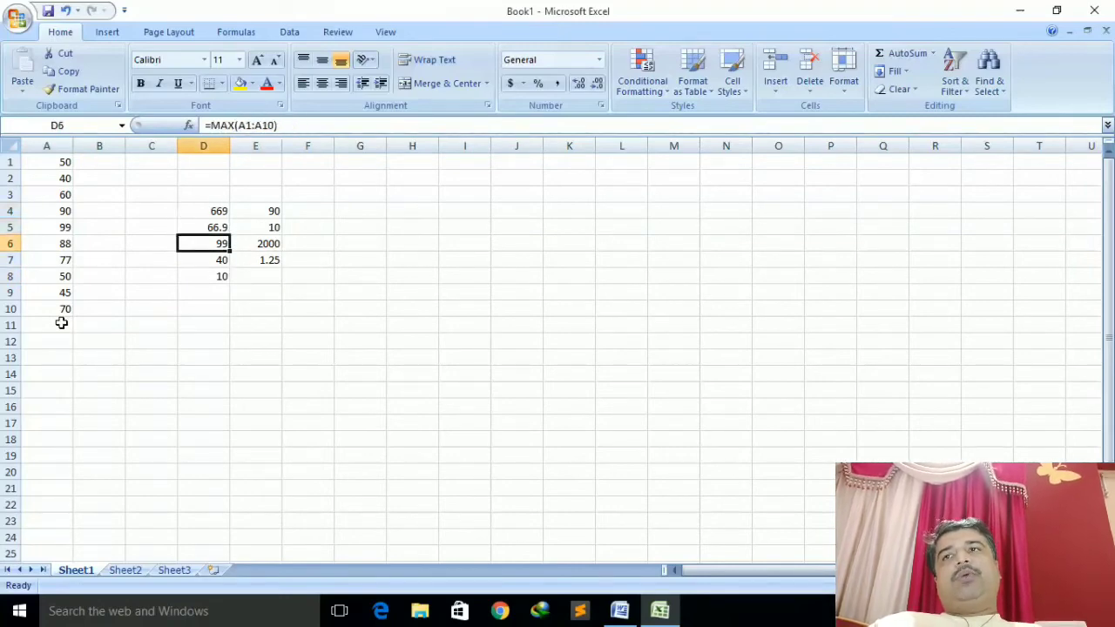
key("Down")
key("Up")
key("Up")
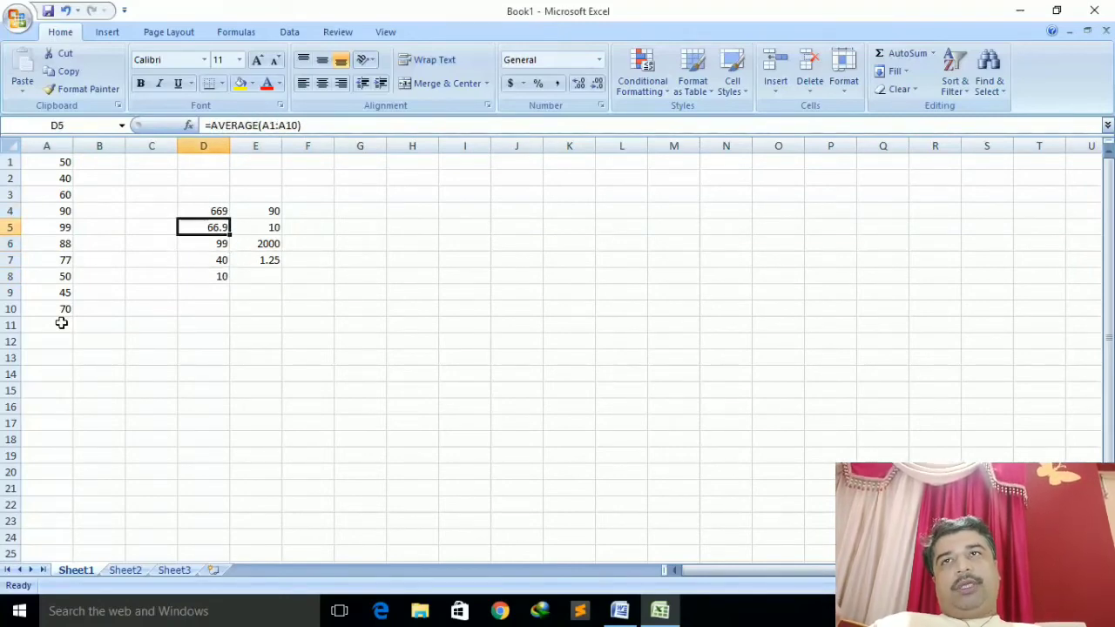
key("Right")
key("Right")
key("Down")
key("Left")
key("Down")
key("Up")
key("Up")
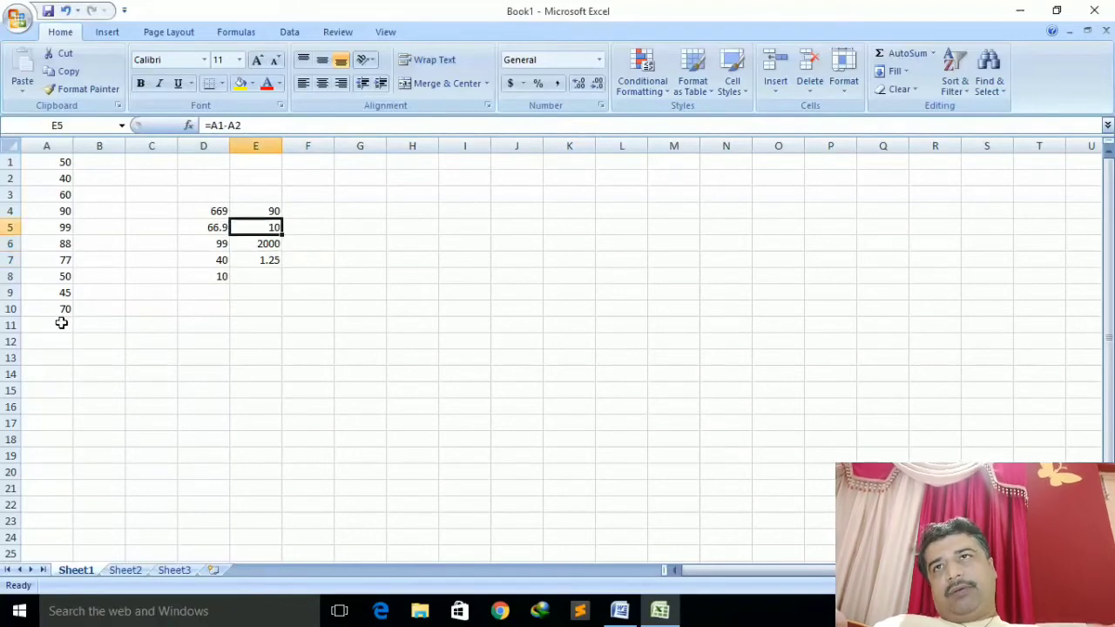
key("Up")
key("Left")
key("Left")
key("Left")
key("Left")
key("Down")
key("Down")
key("Down")
key("Down")
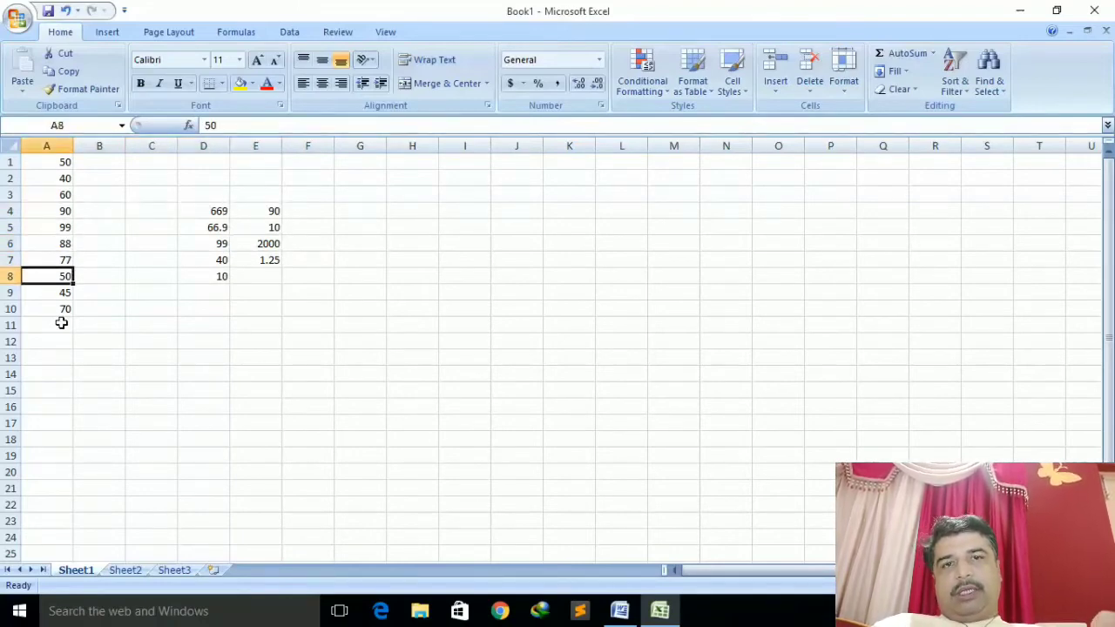
key("Down")
- Enter 90 in A9 and check the recalculated SUM of 714 and AVERAGE of 71.4
type("90")
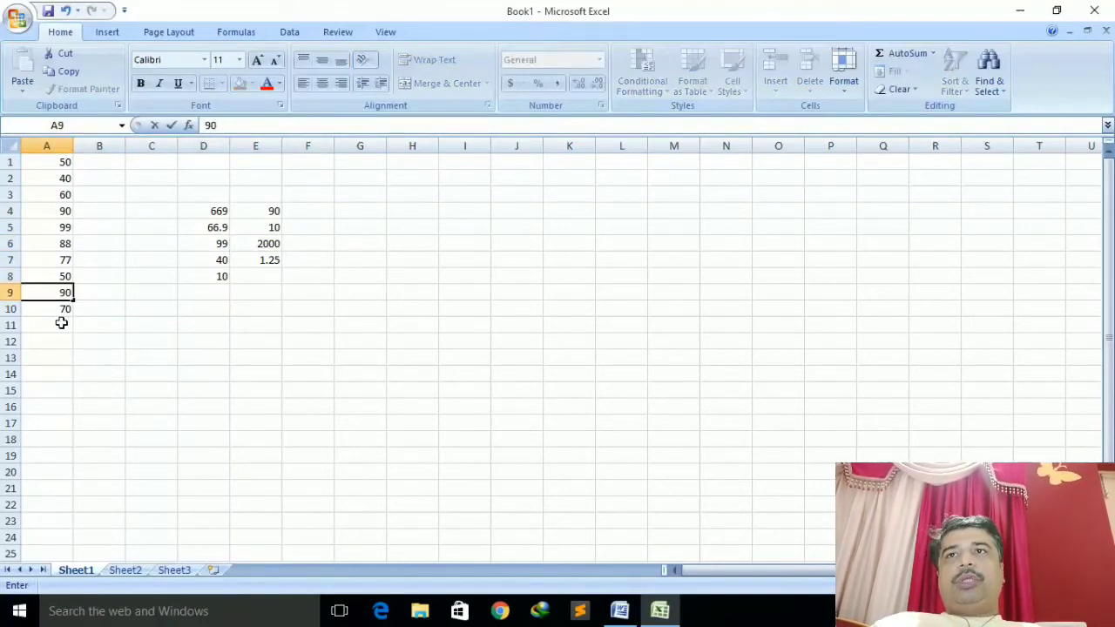
key("Tab")
key("Up")
key("Up")
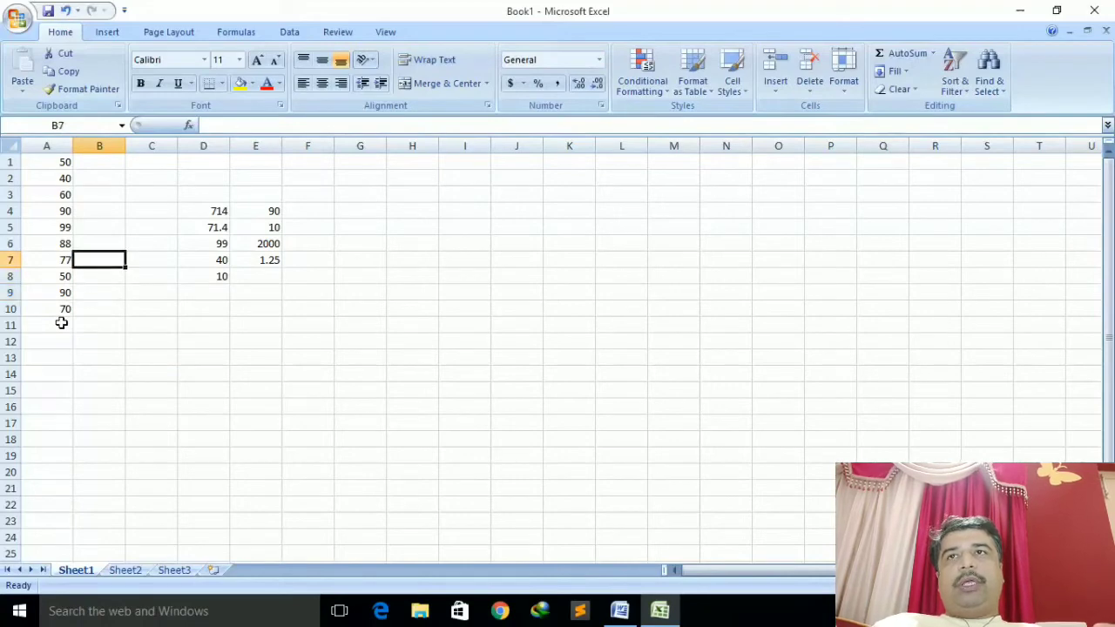
key("Up")
key("Up")
key("Up")
key("Right")
key("Right")
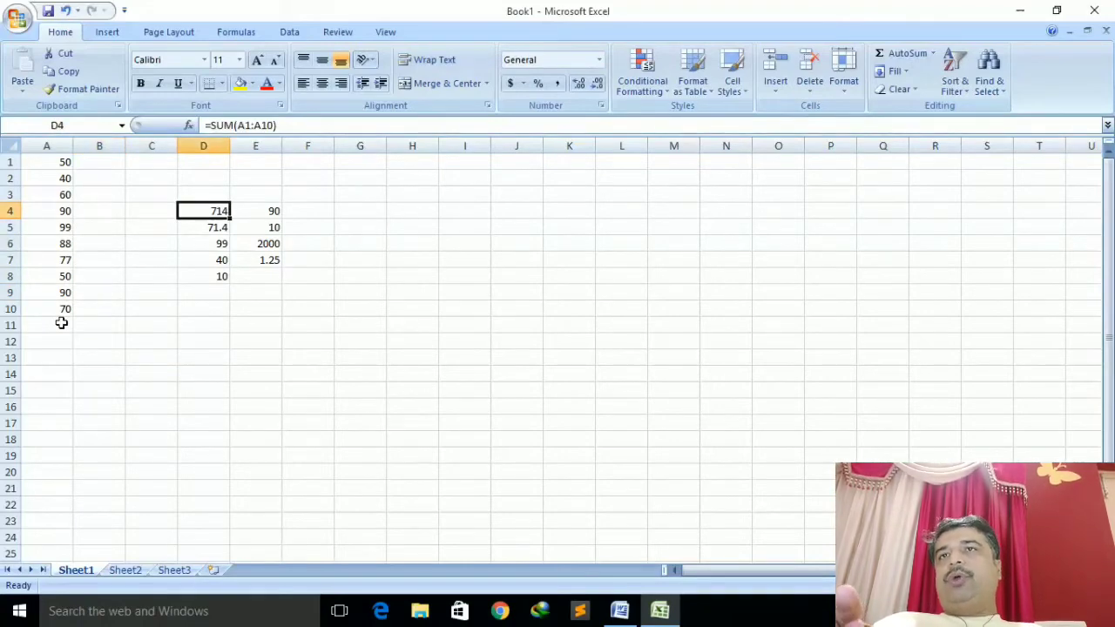
key("Down")
key("Down")
key("Down")
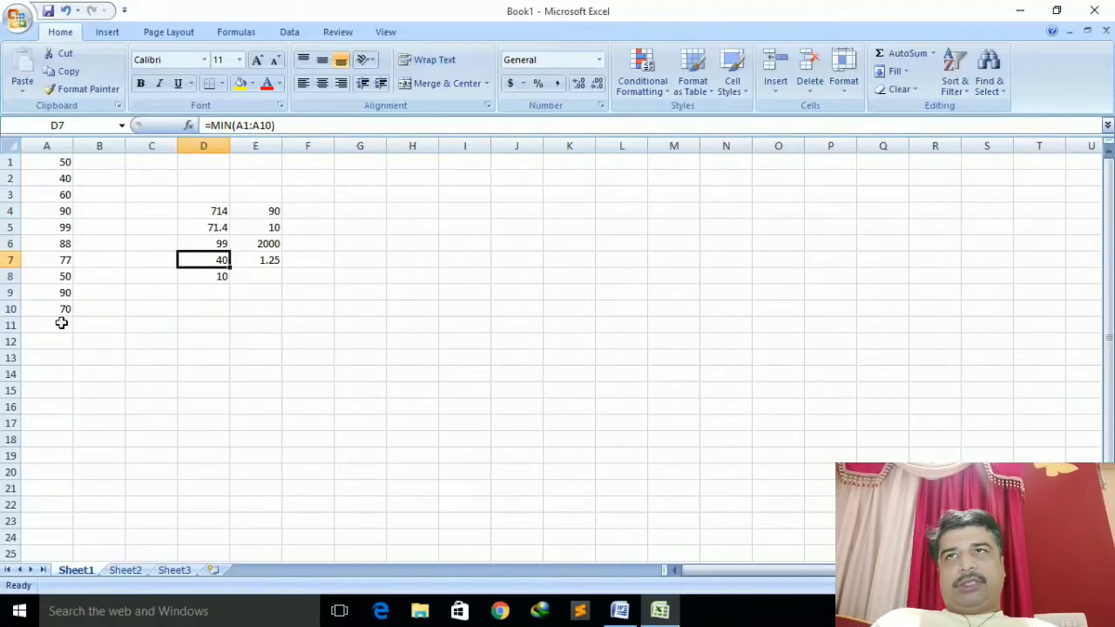
key("Down")
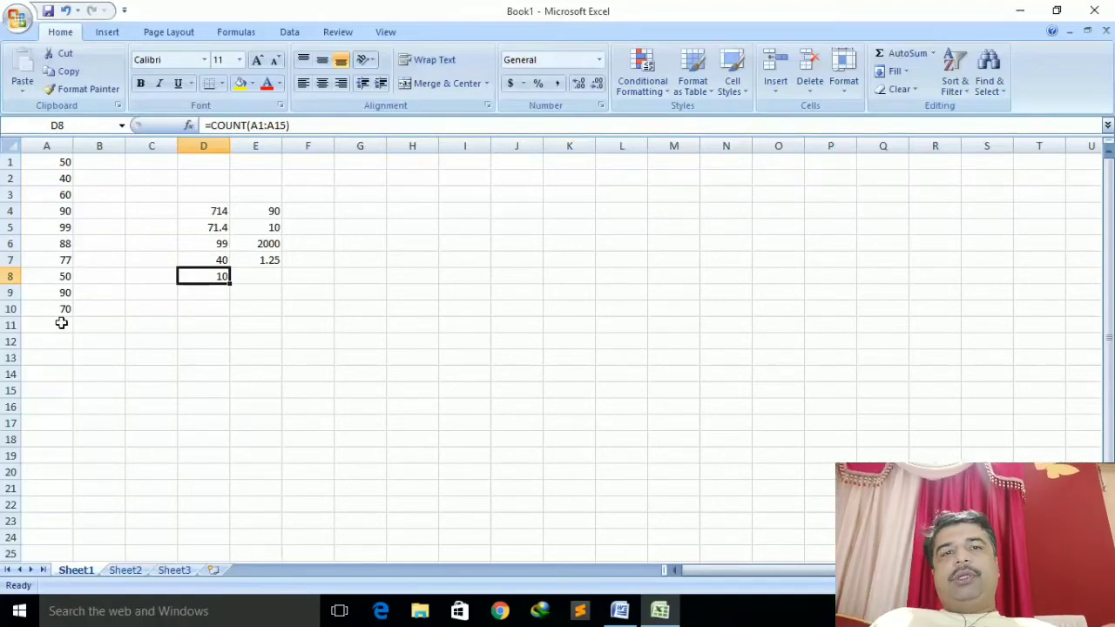
key("Down")
- Enter =COUNTBLANK(A1:A15) in D9, correcting the range end from A10, giving 5
type("=")
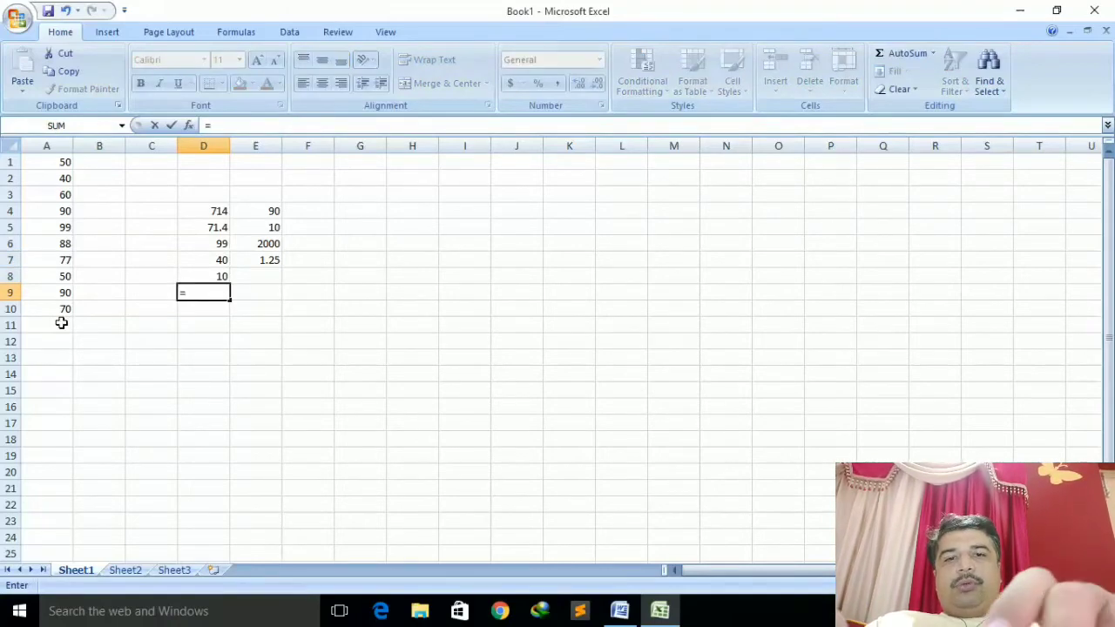
type("countb")
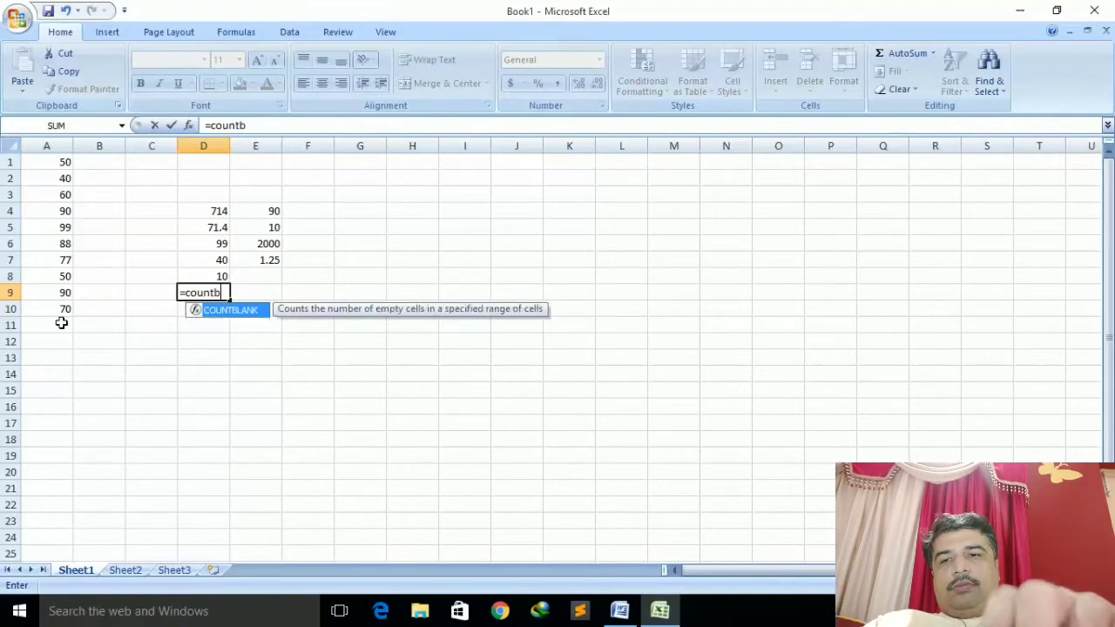
type("lank")
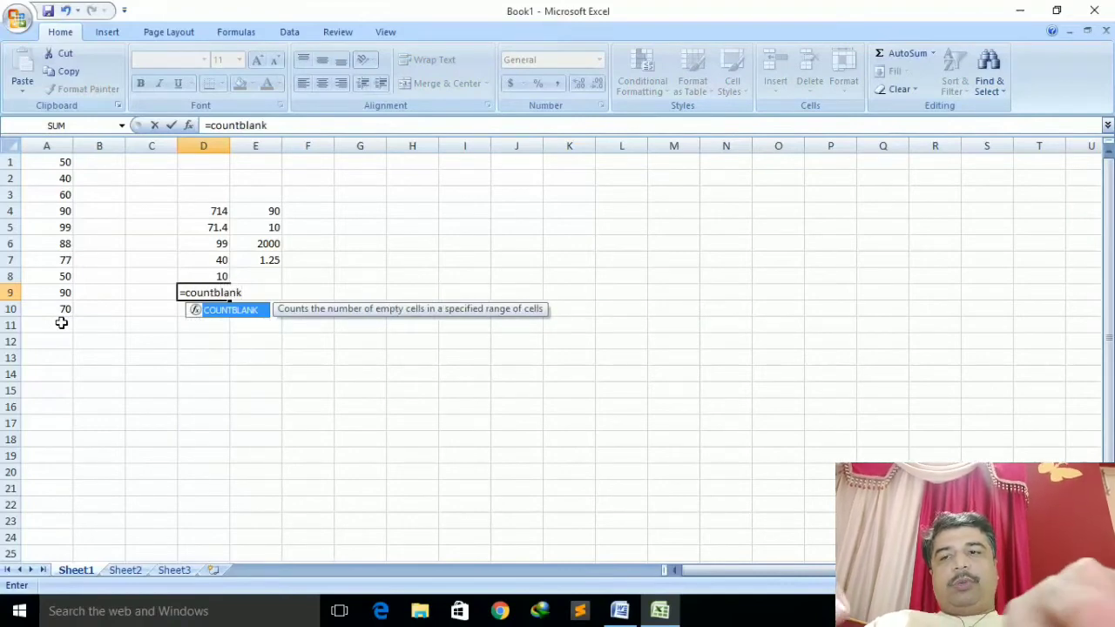
type("(a1")
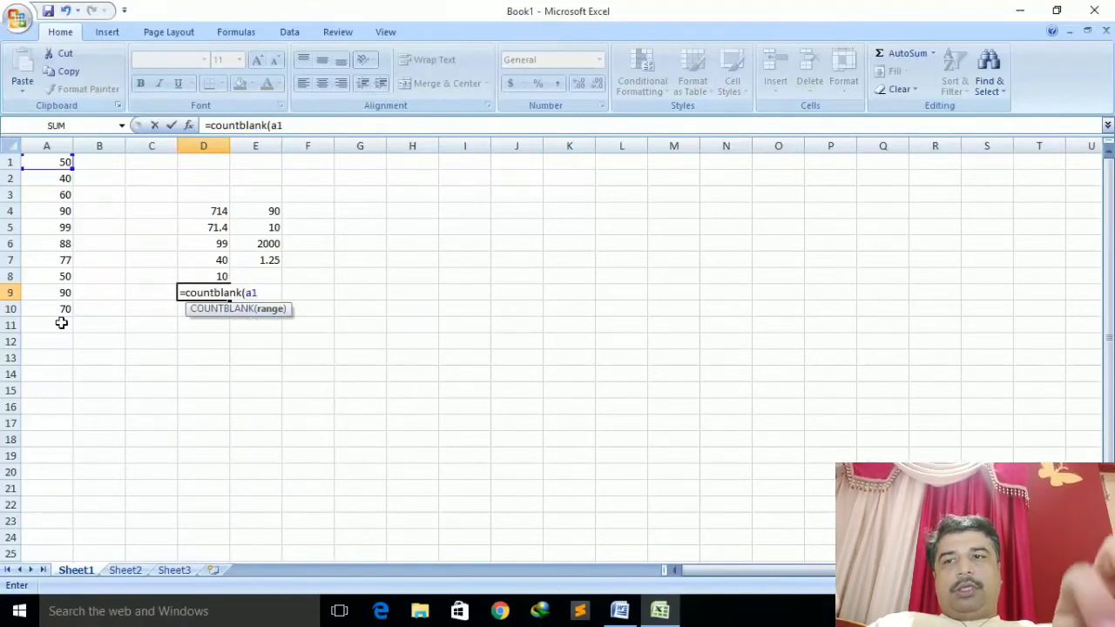
type(":a10")
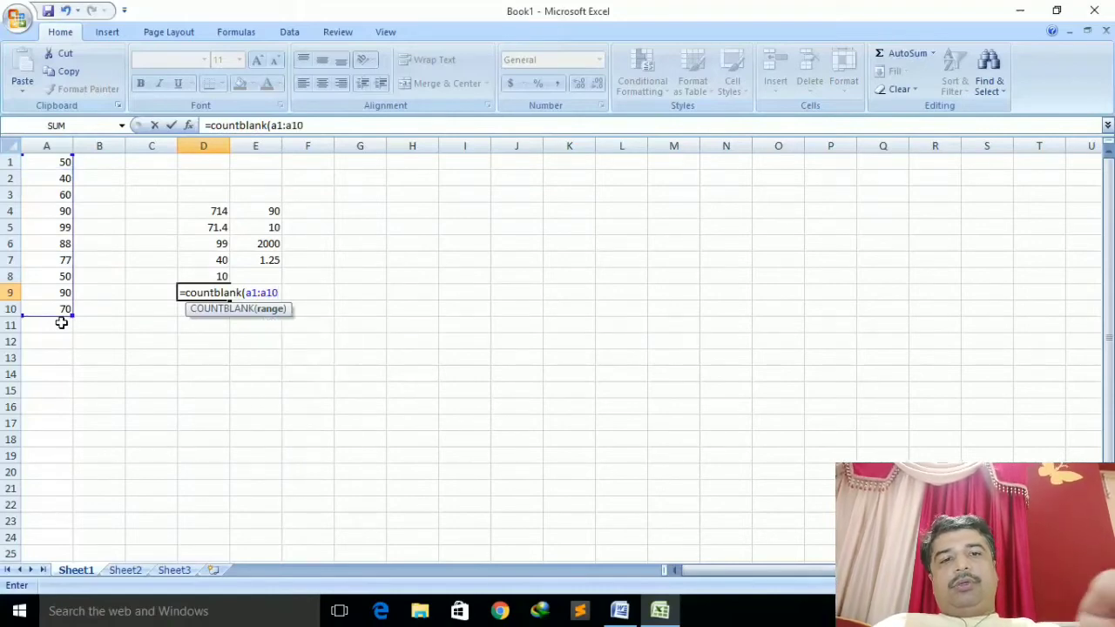
key("BackSpace")
key("BackSpace")
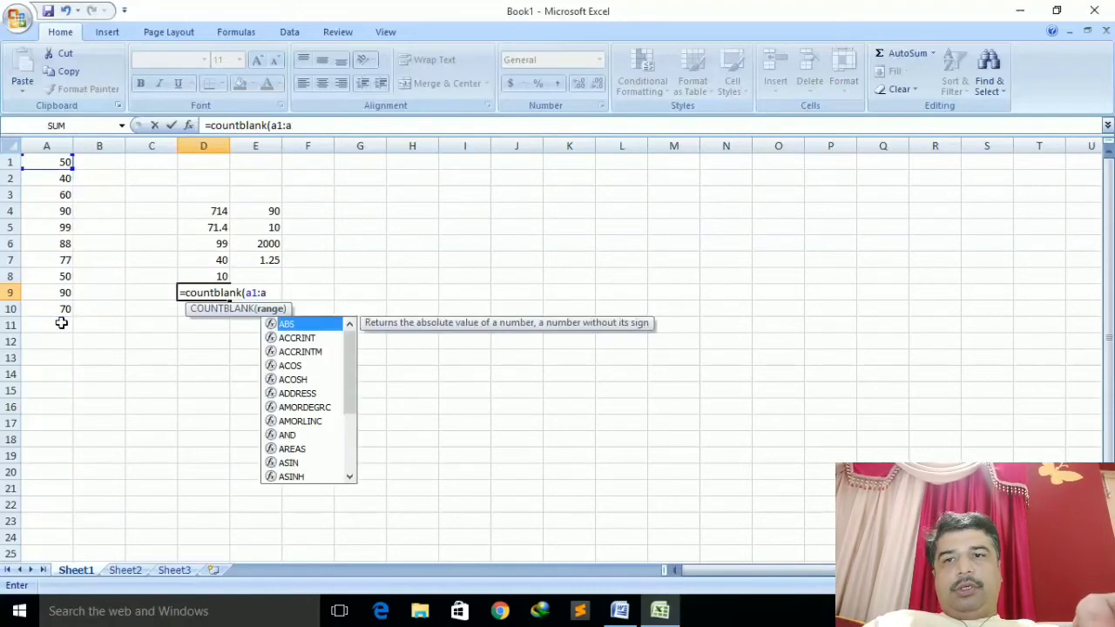
type("15")
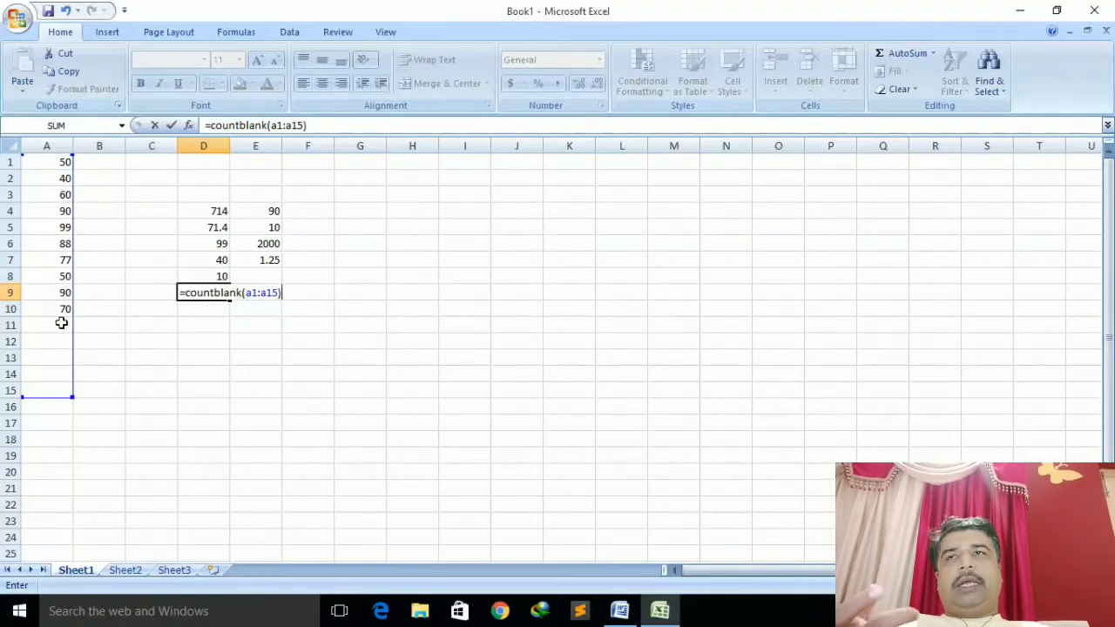
key("Return")
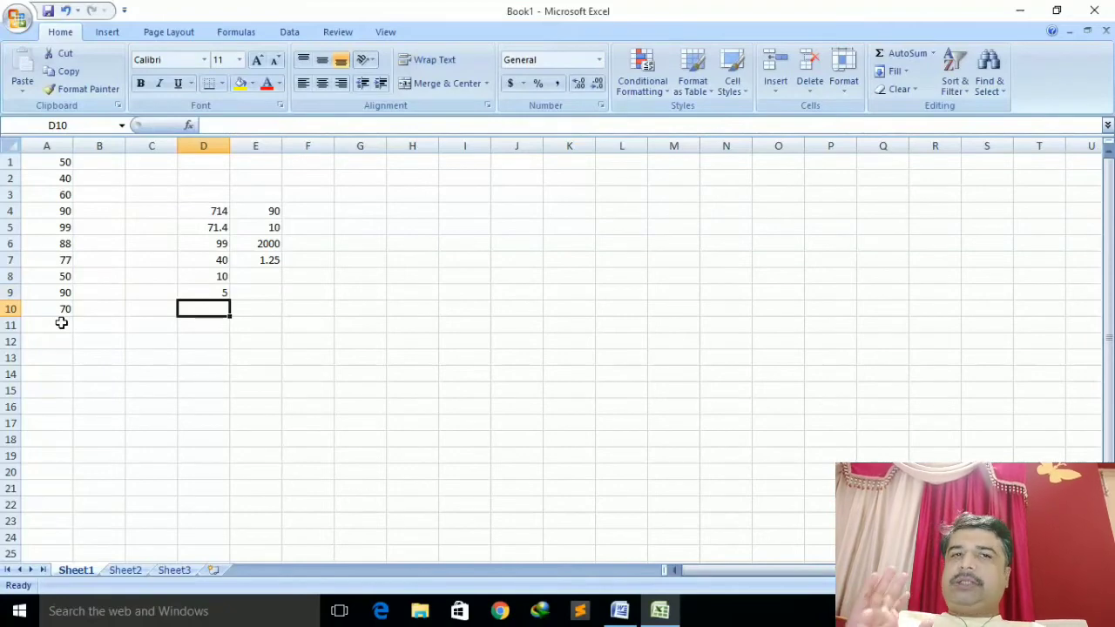
- Enter =FACT(4) in D10
type("=")
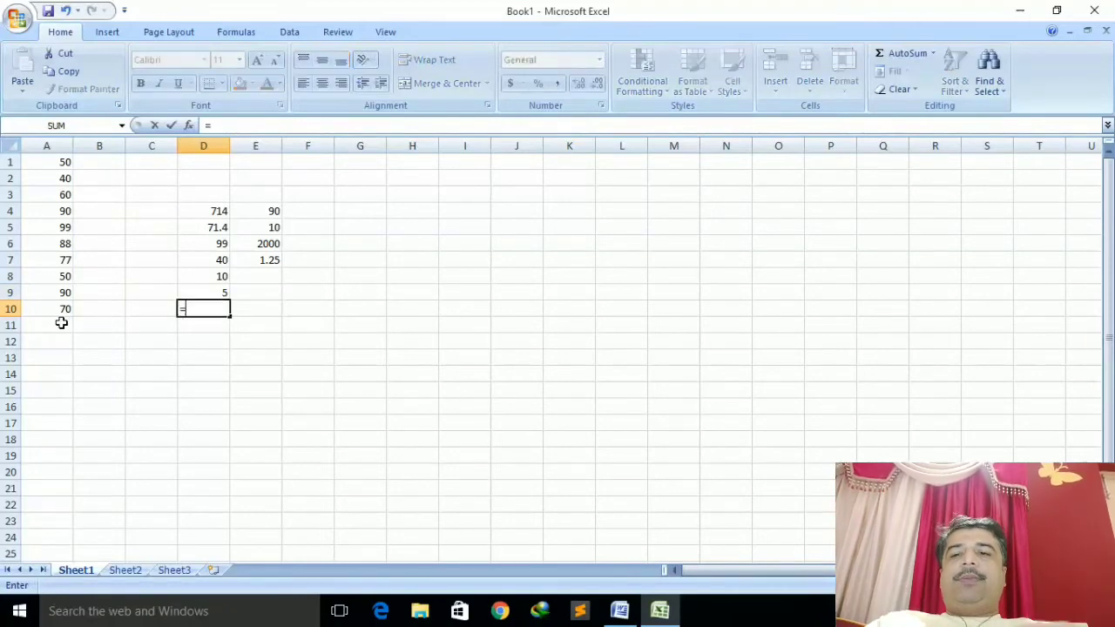
type("fa")
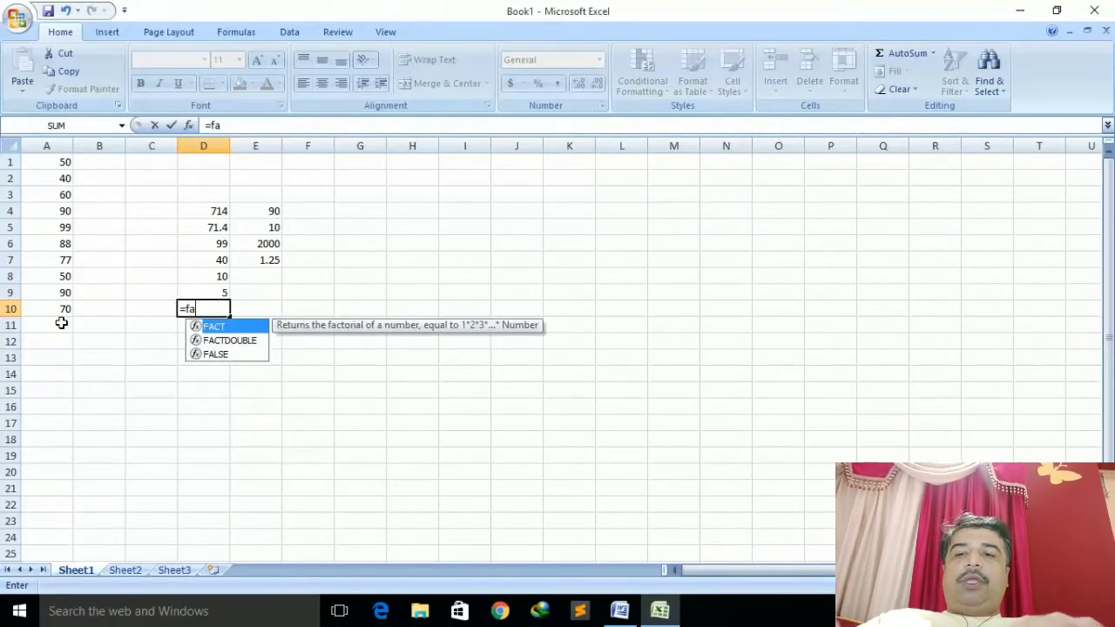
type("ct(")
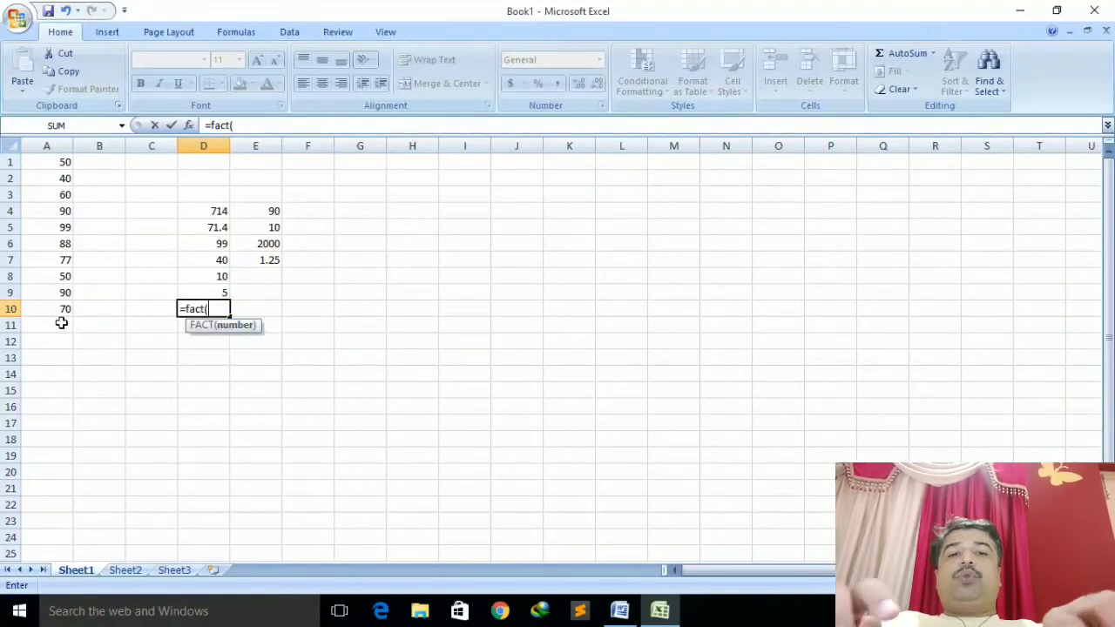
type("4")
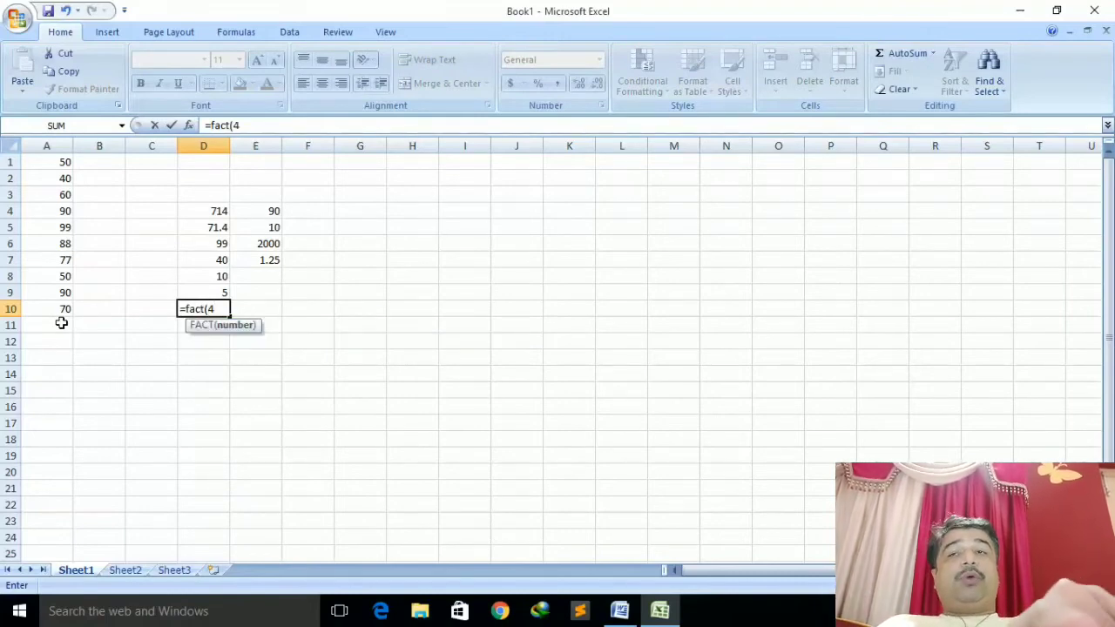
type(")")
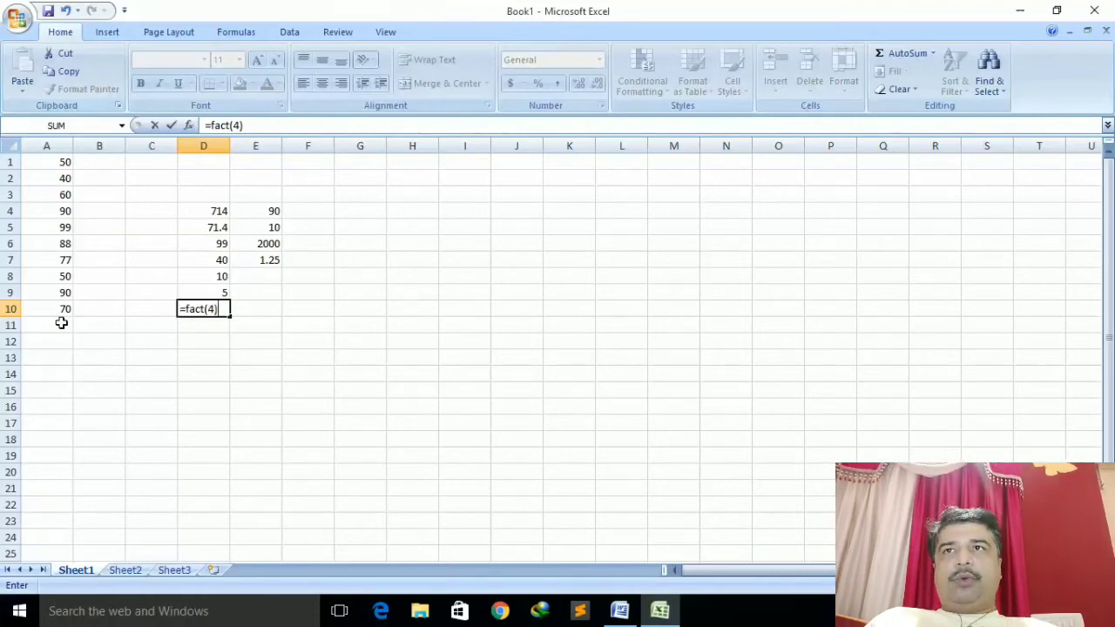
key("Return")
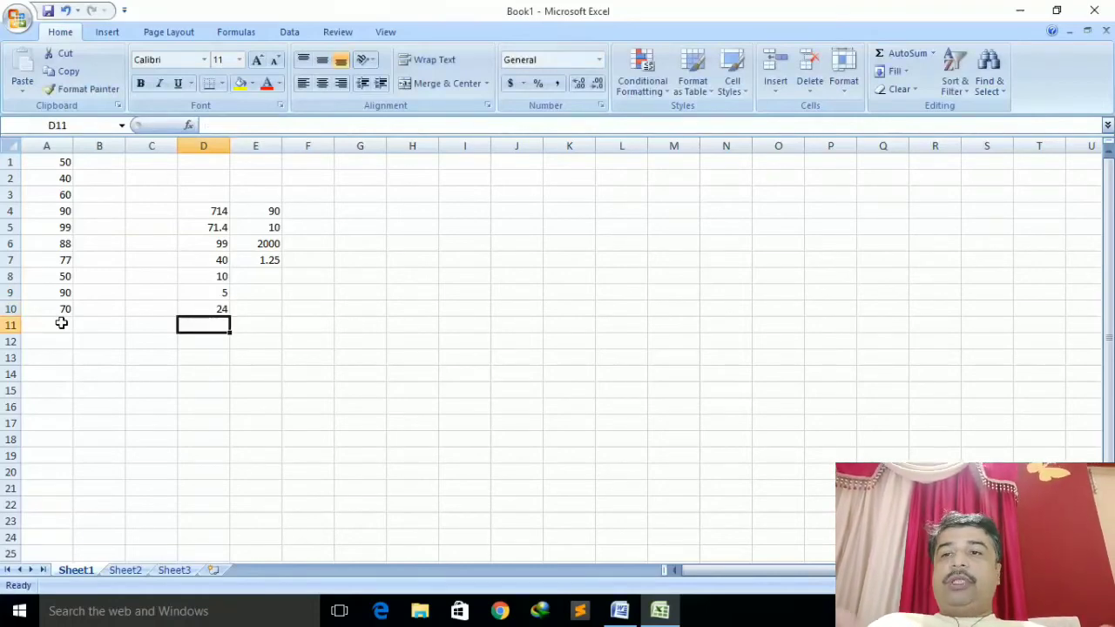
key("Up")
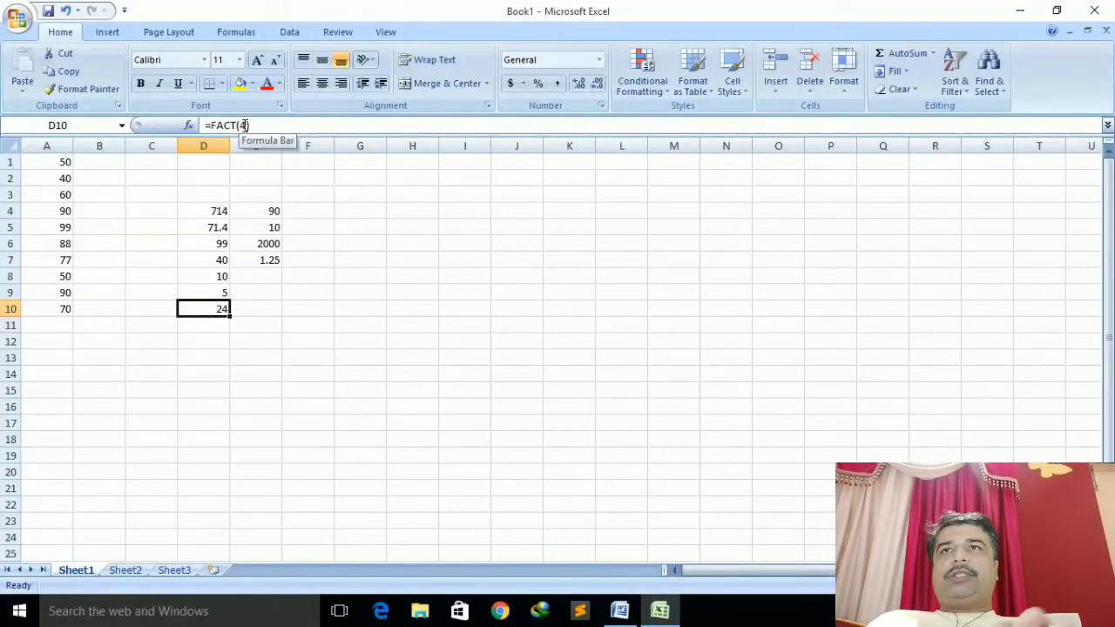
- Edit D10's formula to =FACT(5) so it shows 120
left_click(245, 126)
key("BackSpace")
type("5")
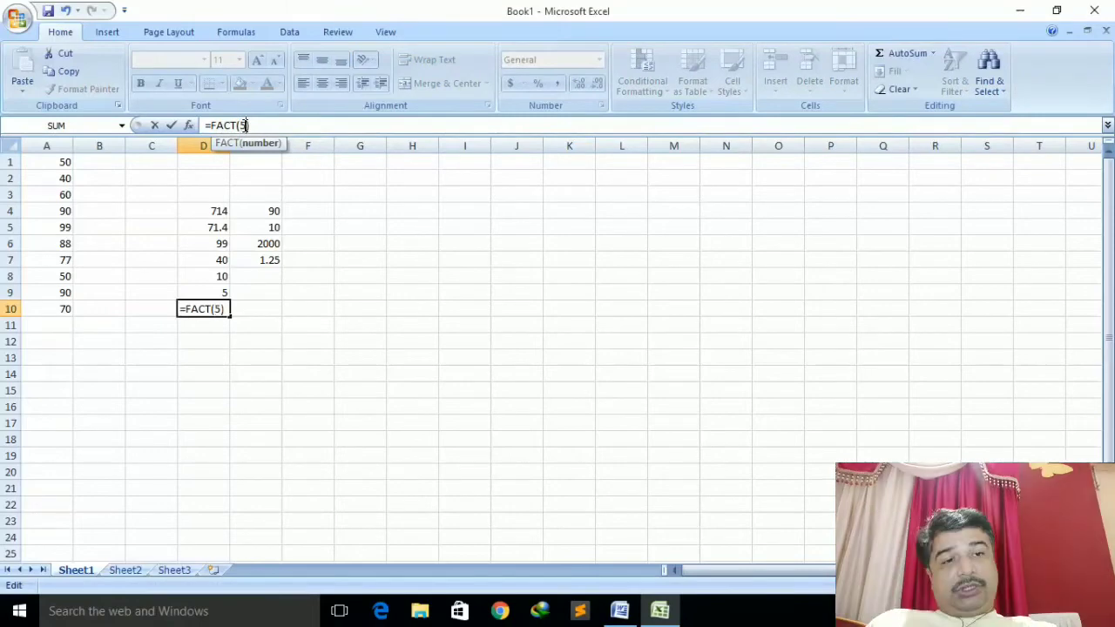
key("Return")
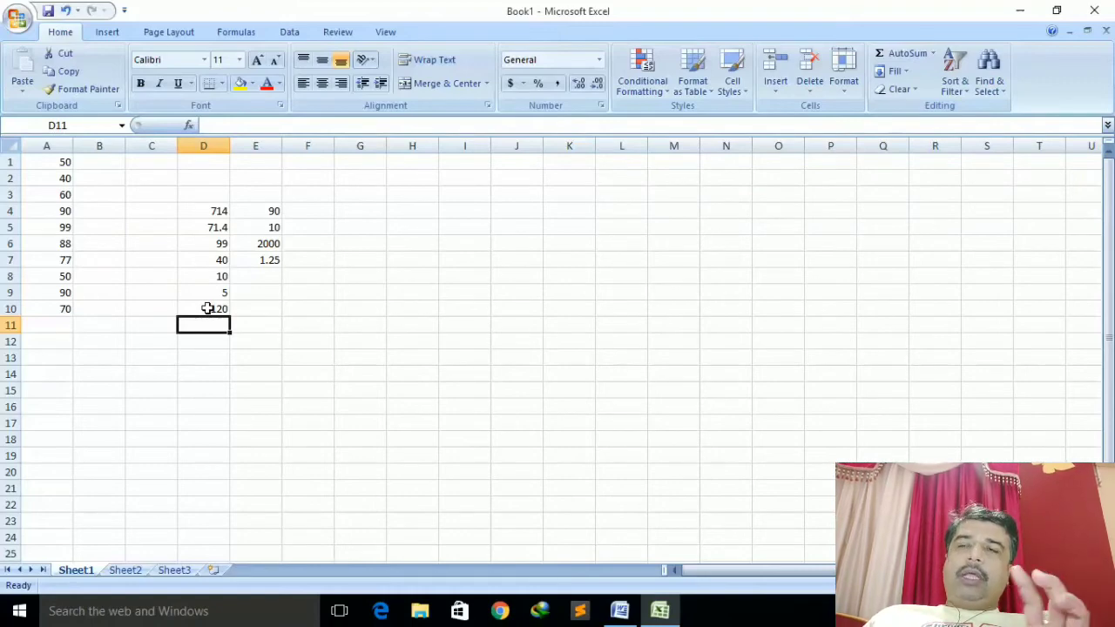
left_click(207, 308)
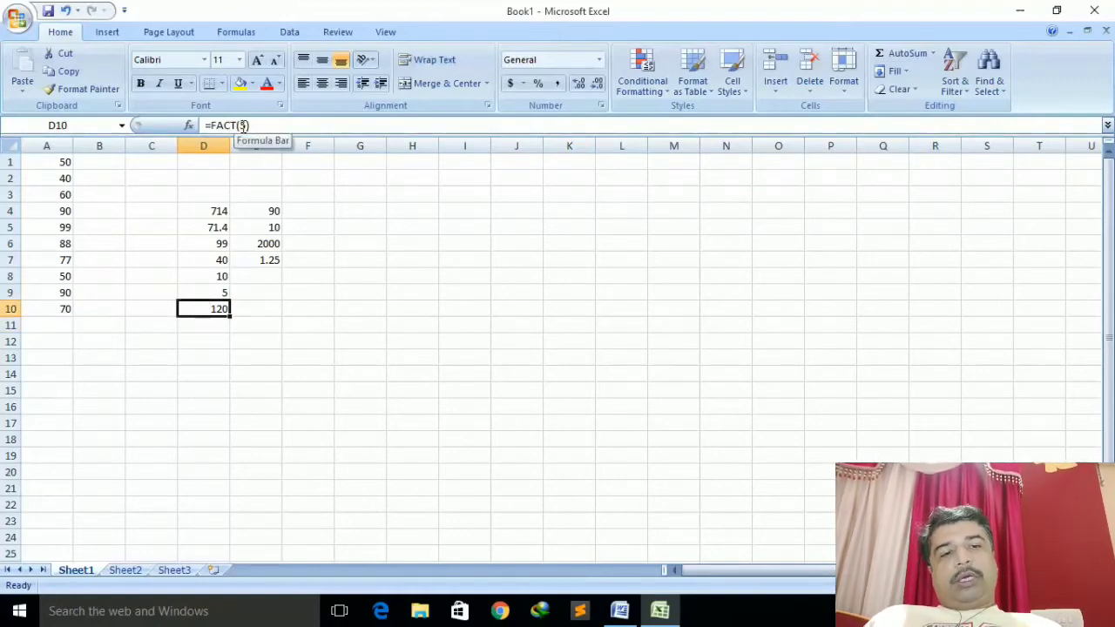
key("Return")
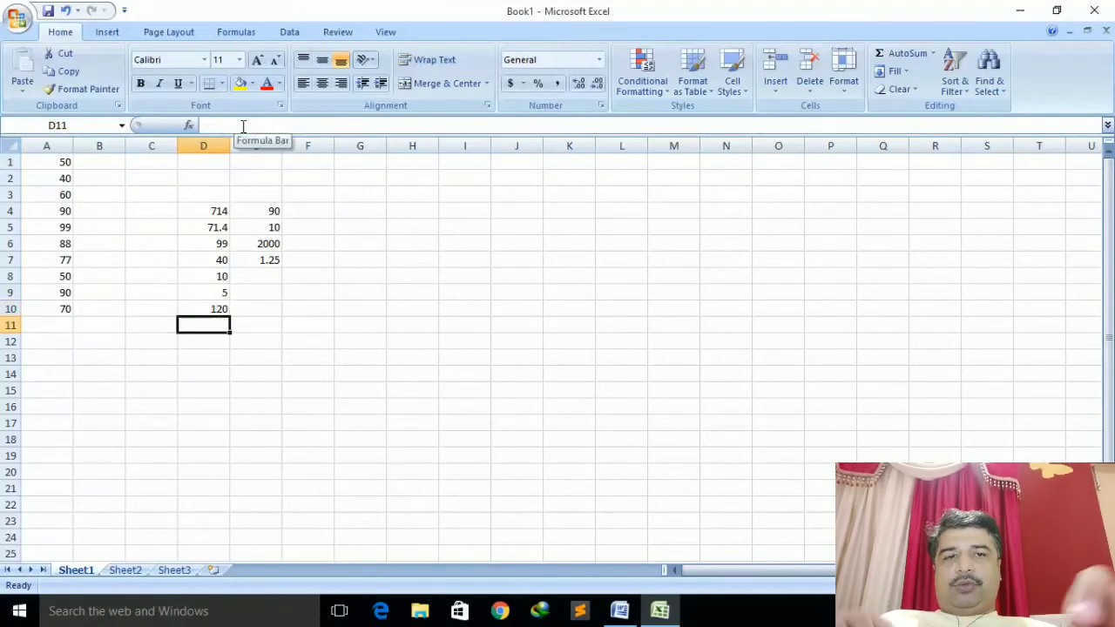
- Enter =POWER(5,3) in D11
type("=")
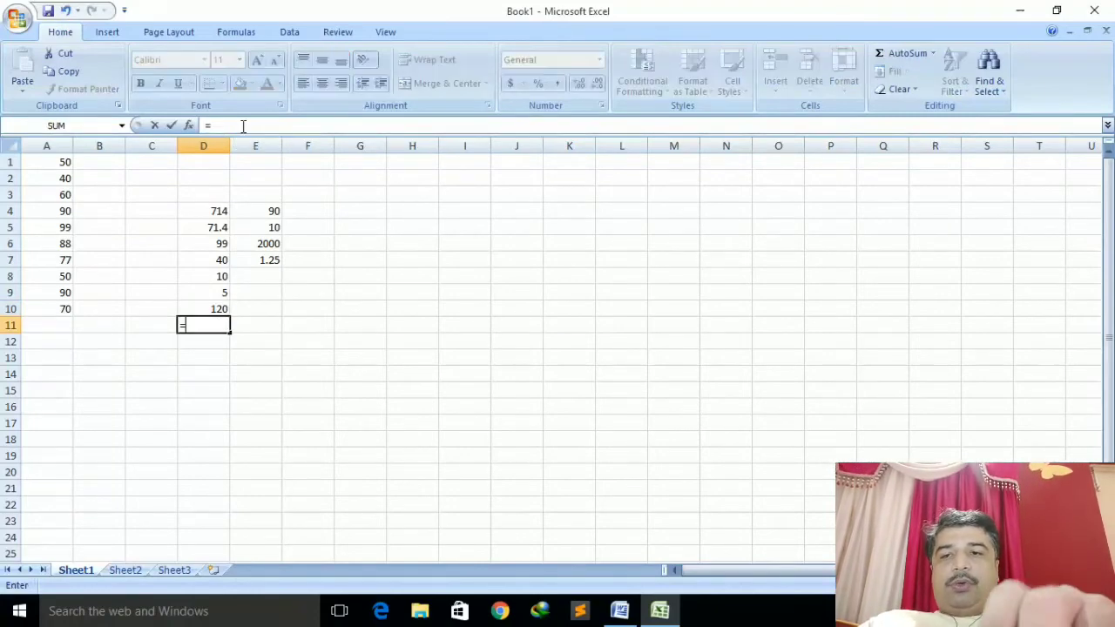
type("power")
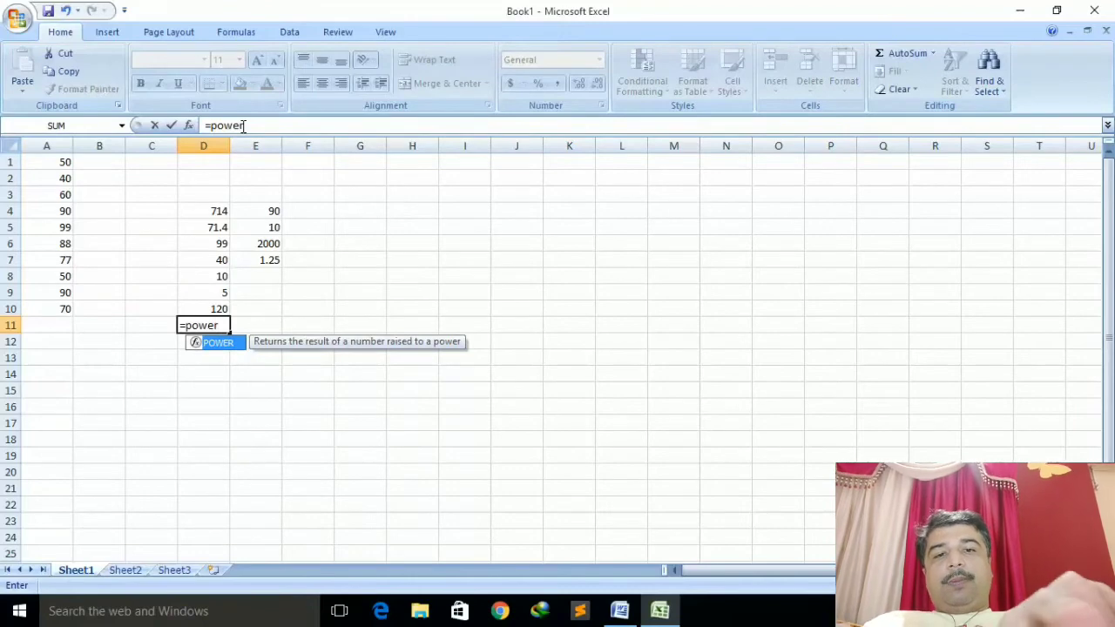
type("(5,3")
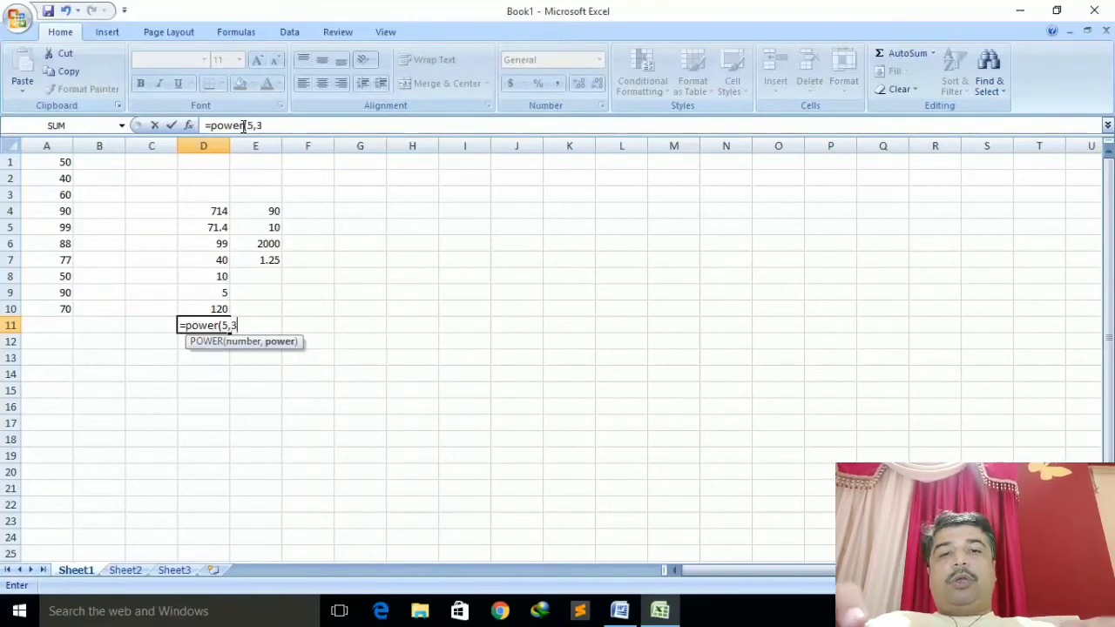
type(")")
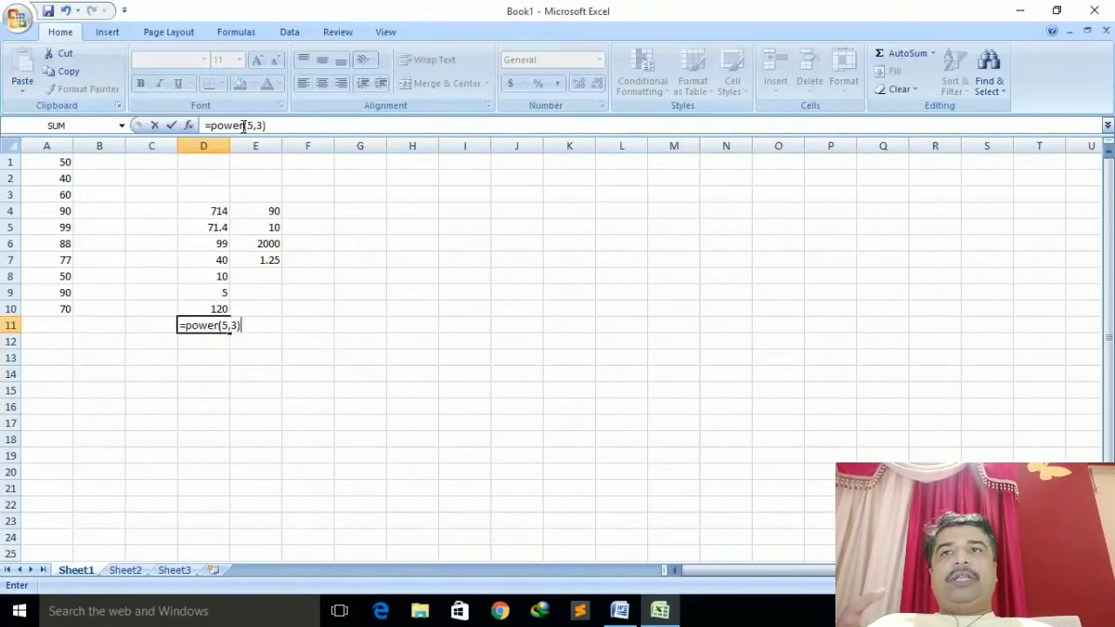
key("Return")
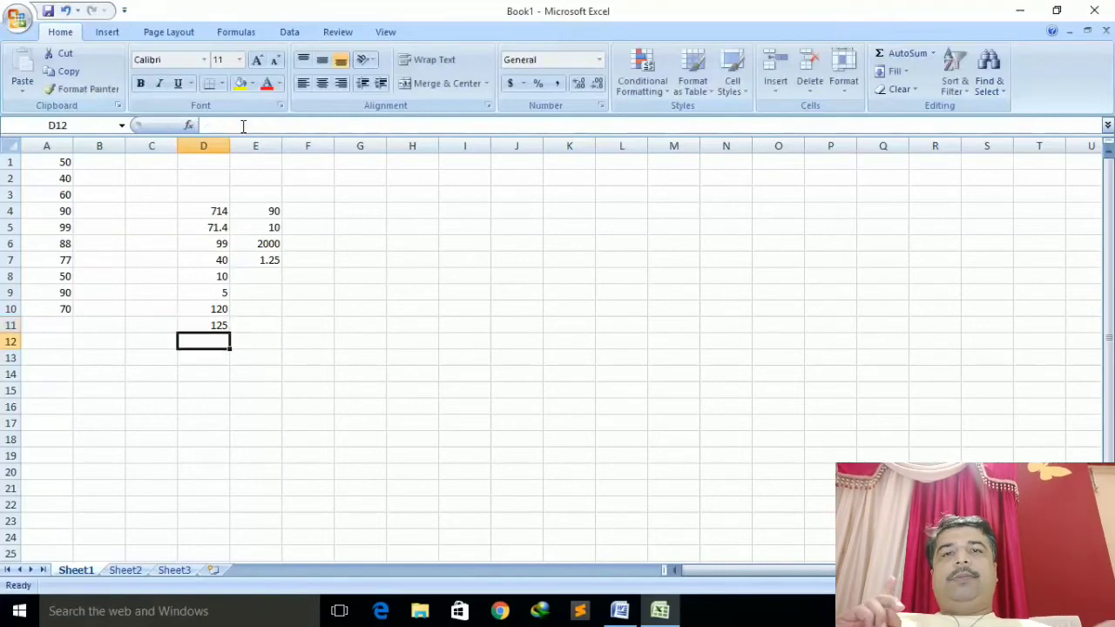
key("Up")
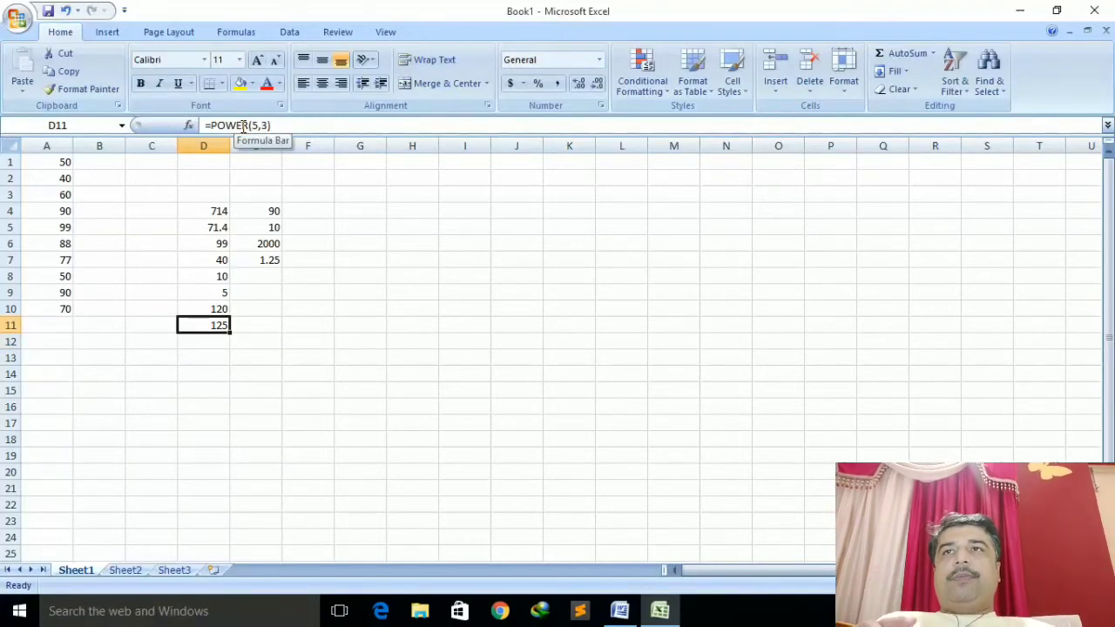
- Change the base to 4 so D11 becomes =POWER(4,3), showing 64
left_click(258, 124)
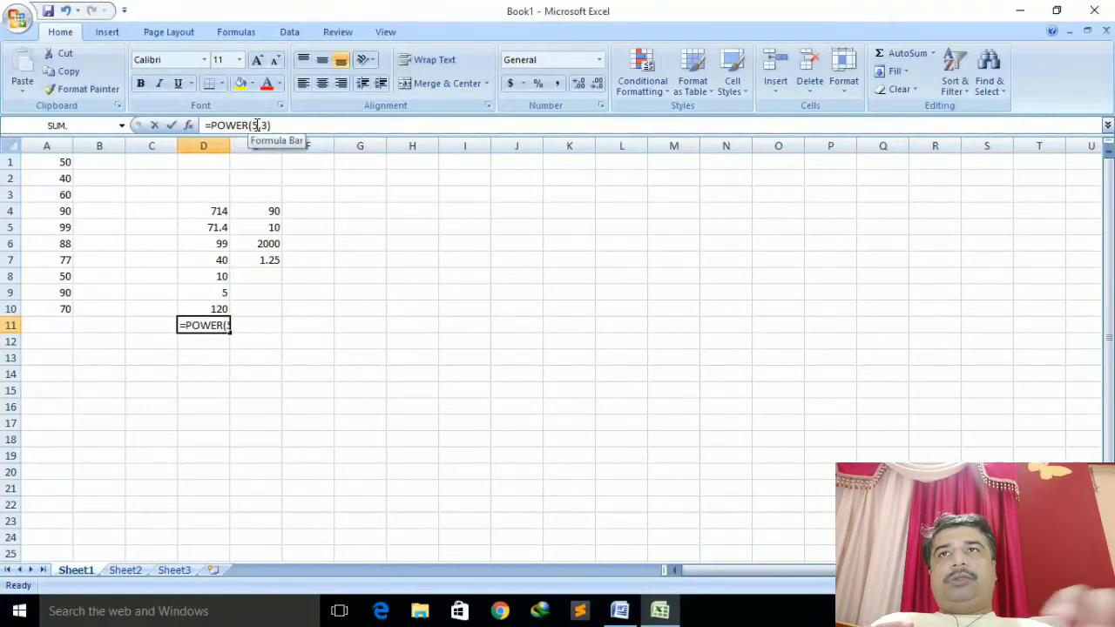
key("End")
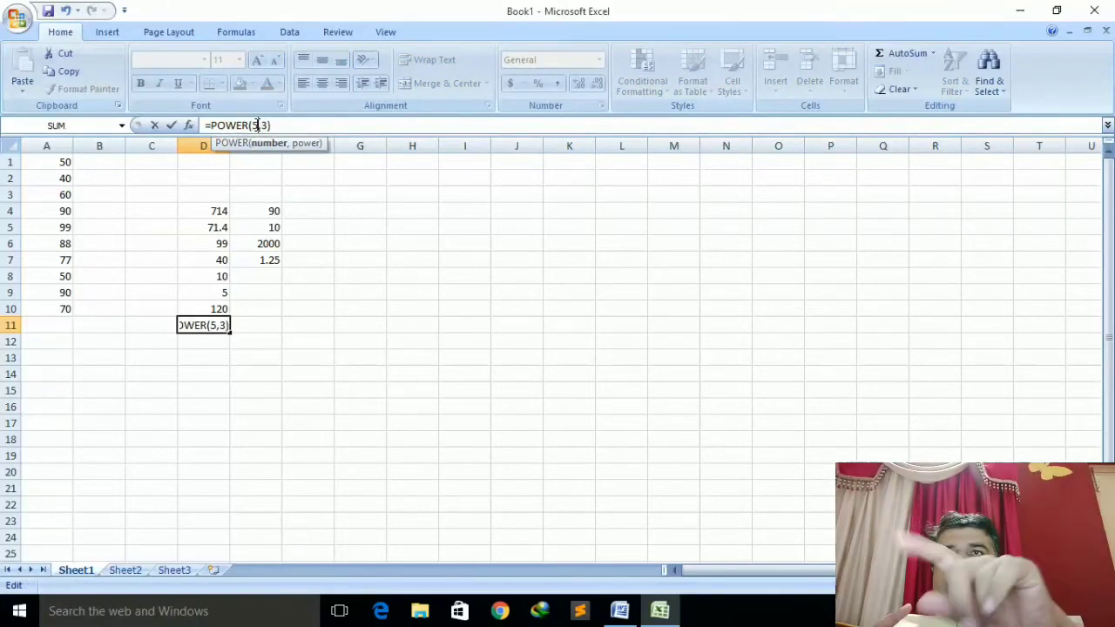
key("BackSpace")
type("4")
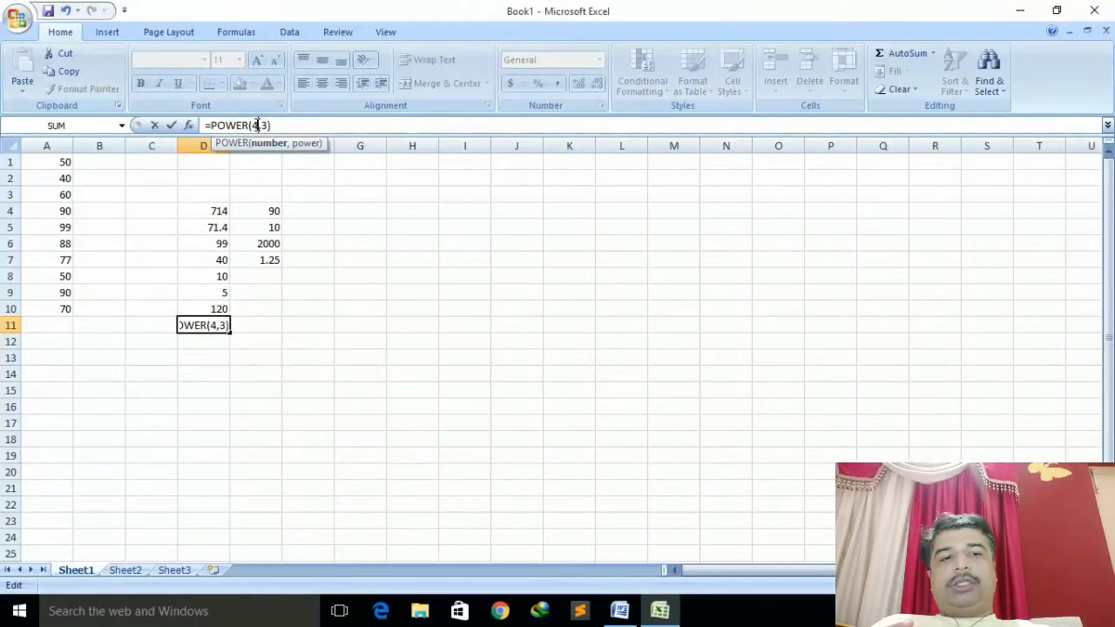
key("Return")
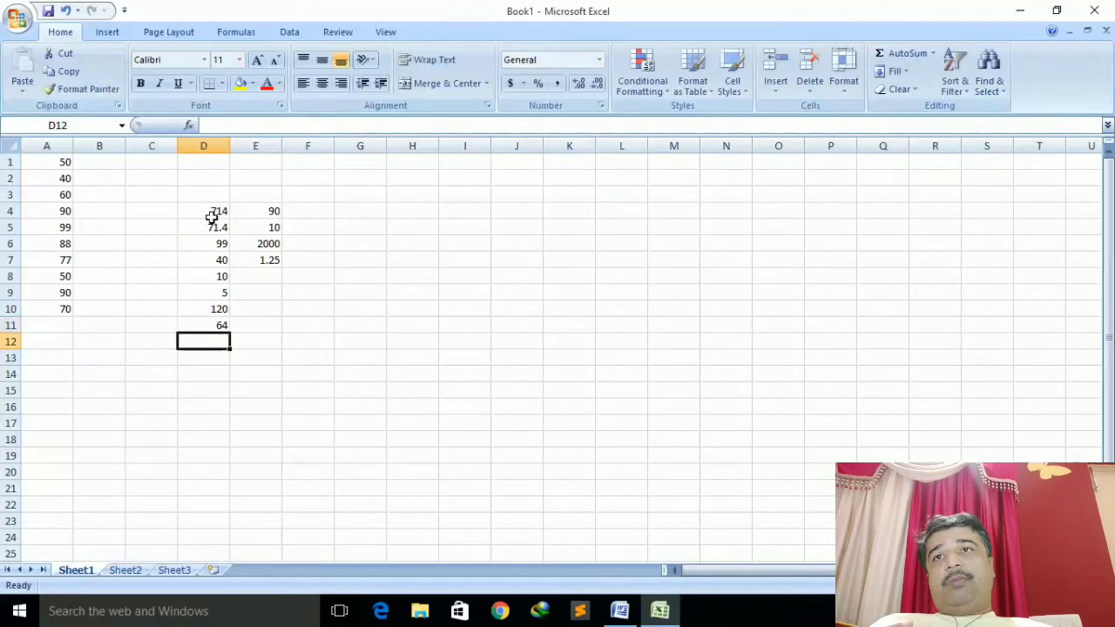
- Change the exponent to 2 so D11 becomes =POWER(4,2), showing 16
left_click(205, 325)
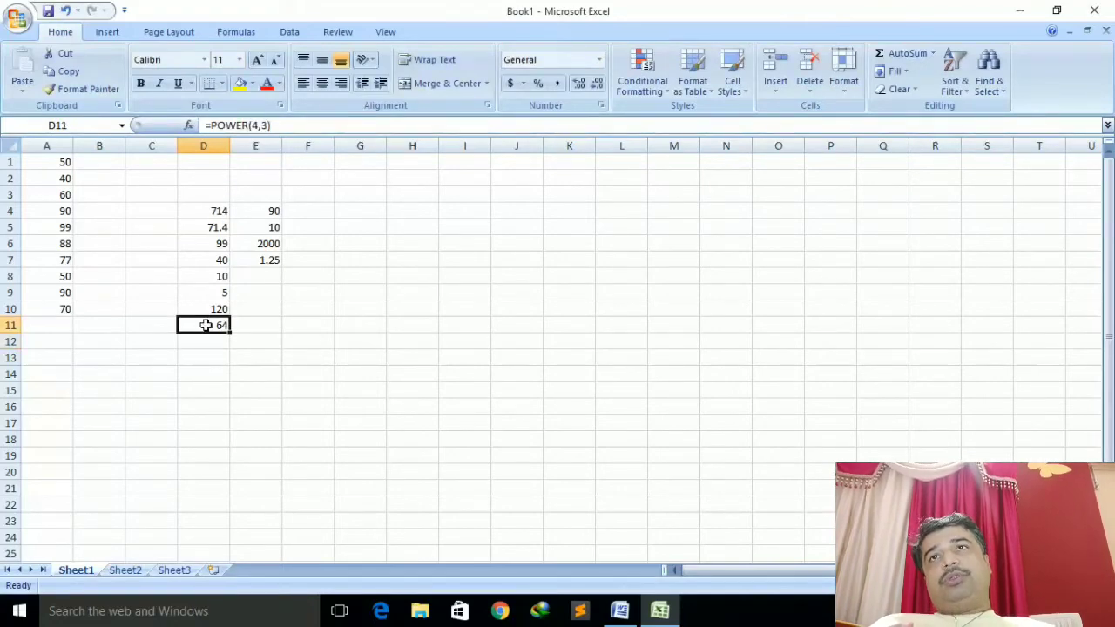
left_click(266, 125)
key("BackSpace")
type("2")
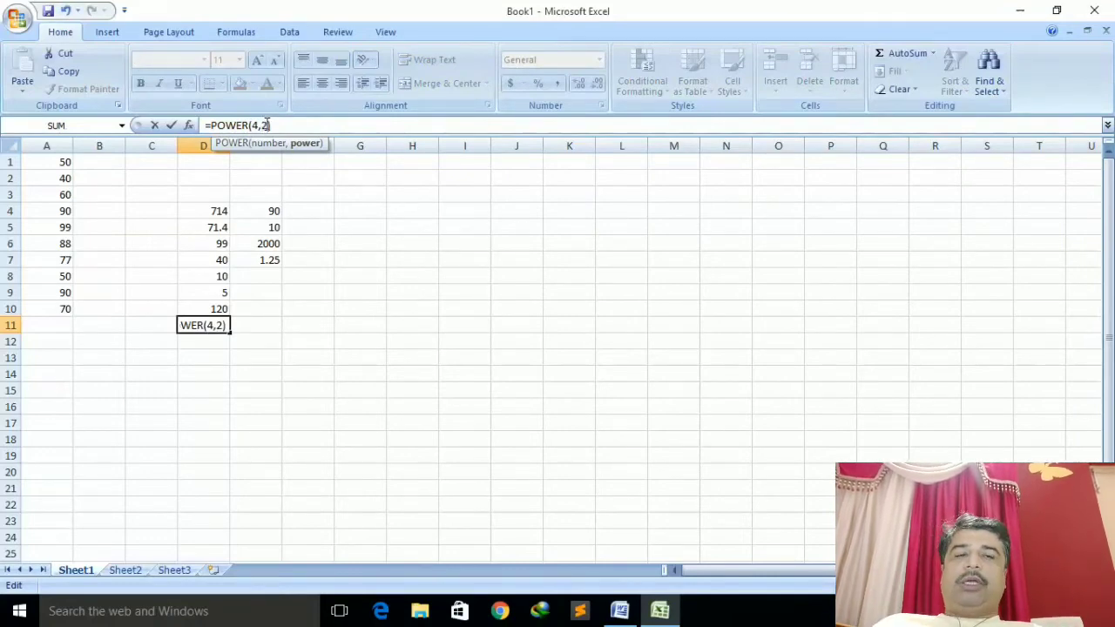
key("Return")
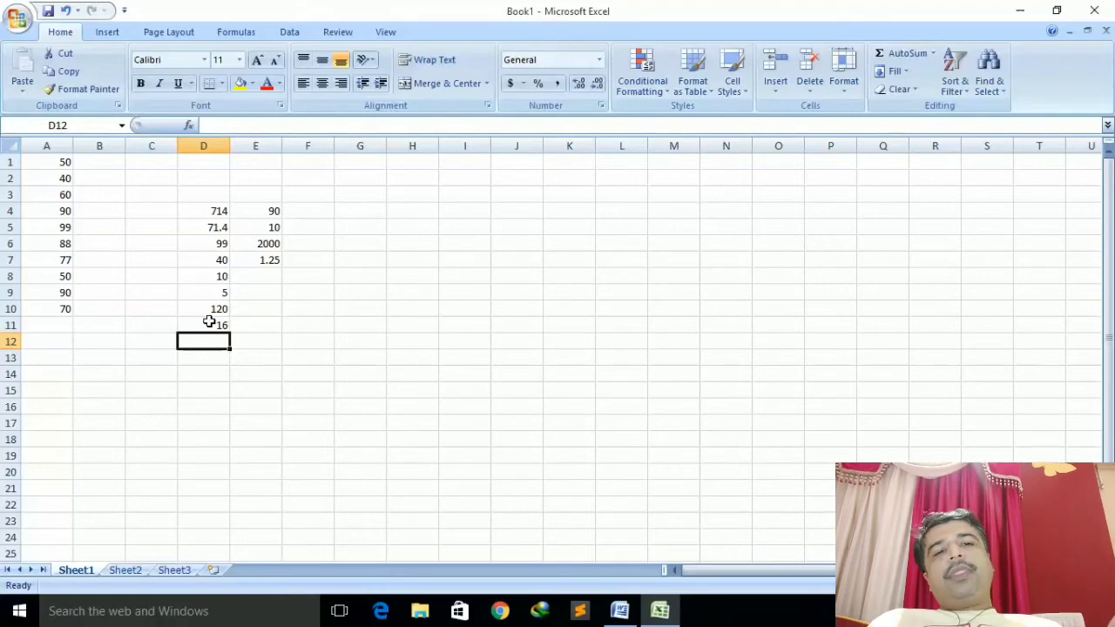
- Enter =NOW() in D12 and =TODAY() in D13
type("=")
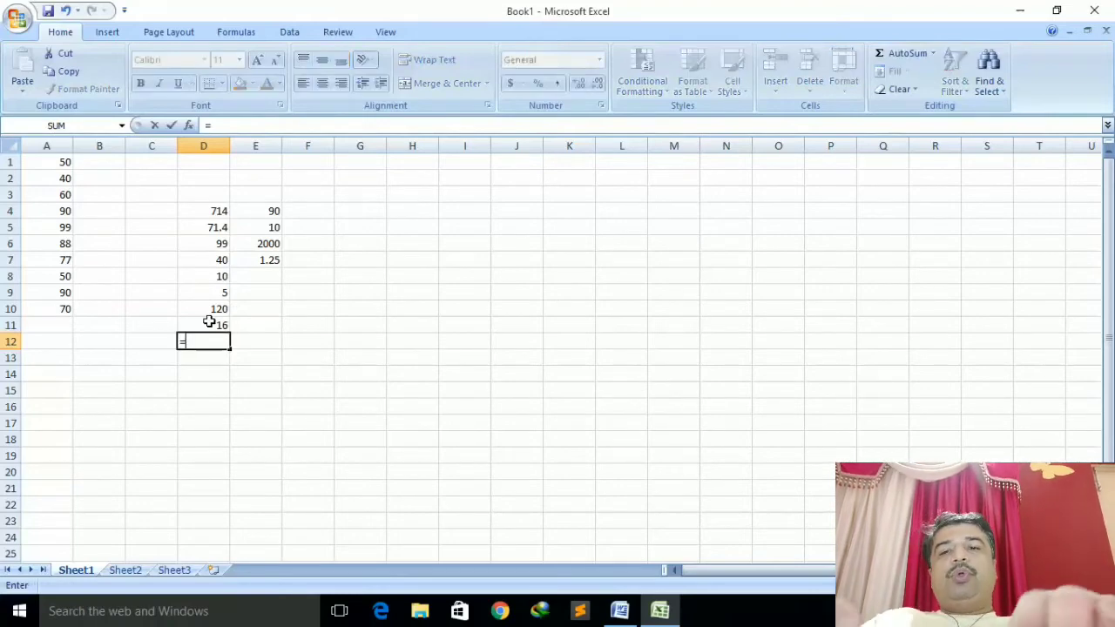
type("no")
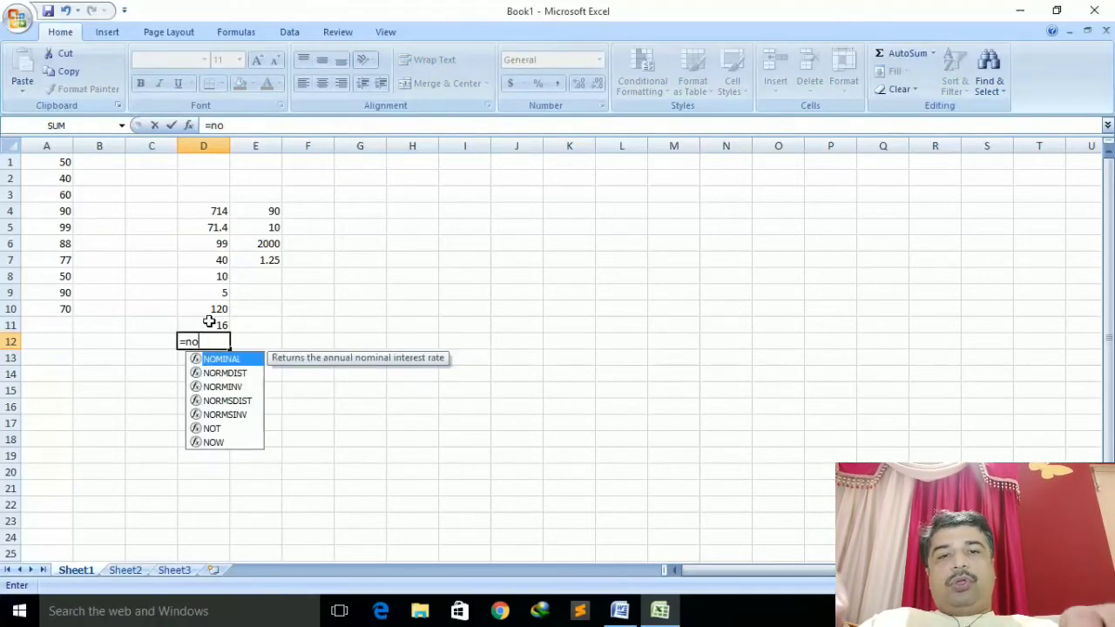
type("w()")
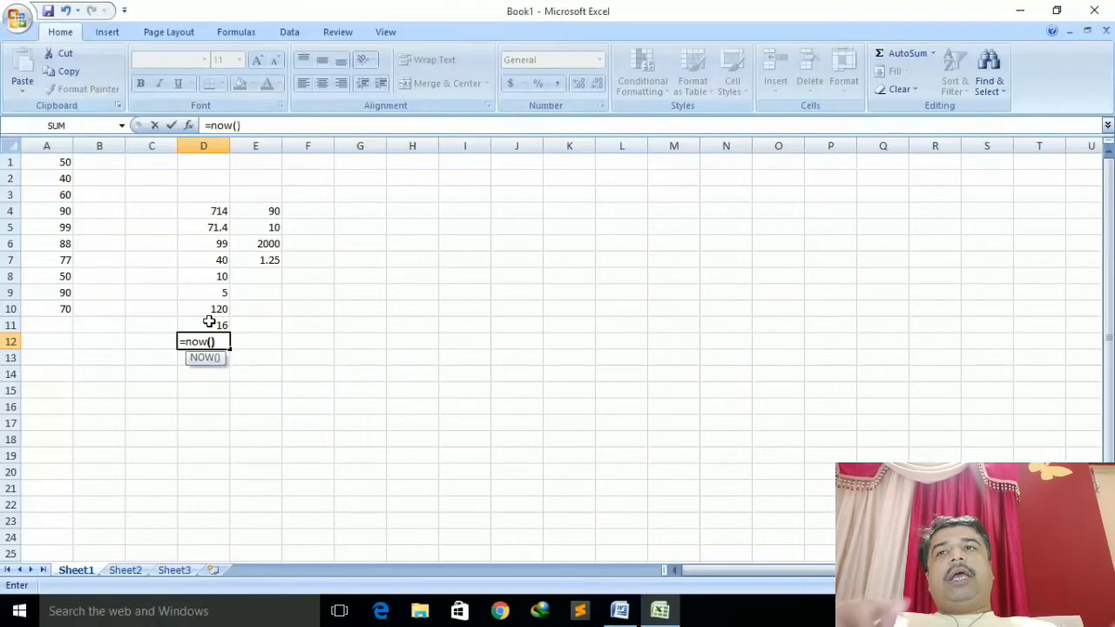
key("Return")
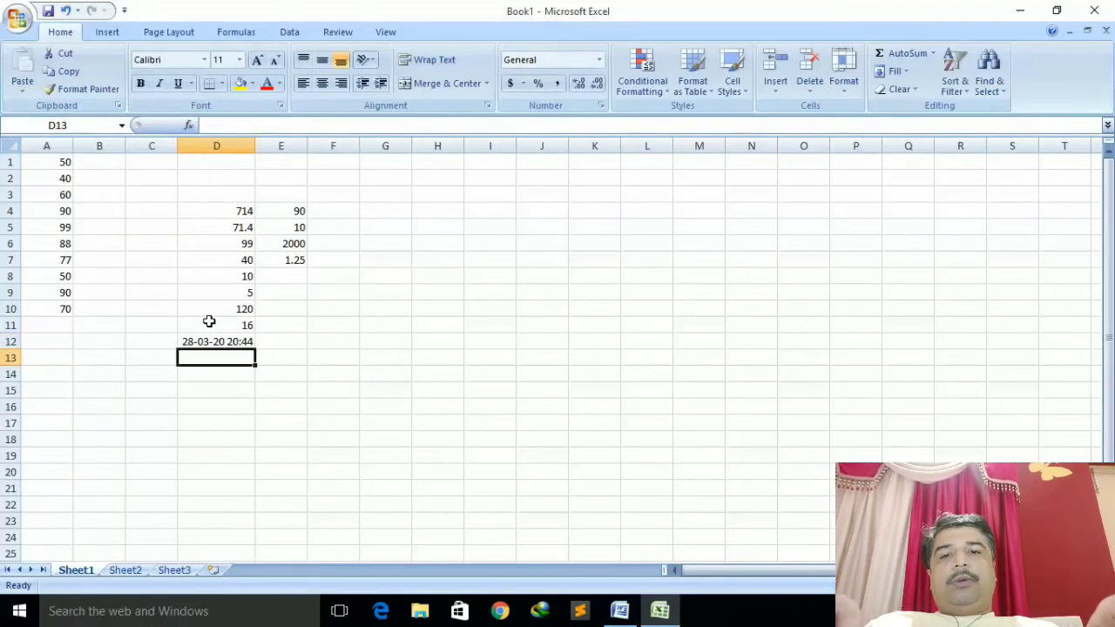
type("=tod")
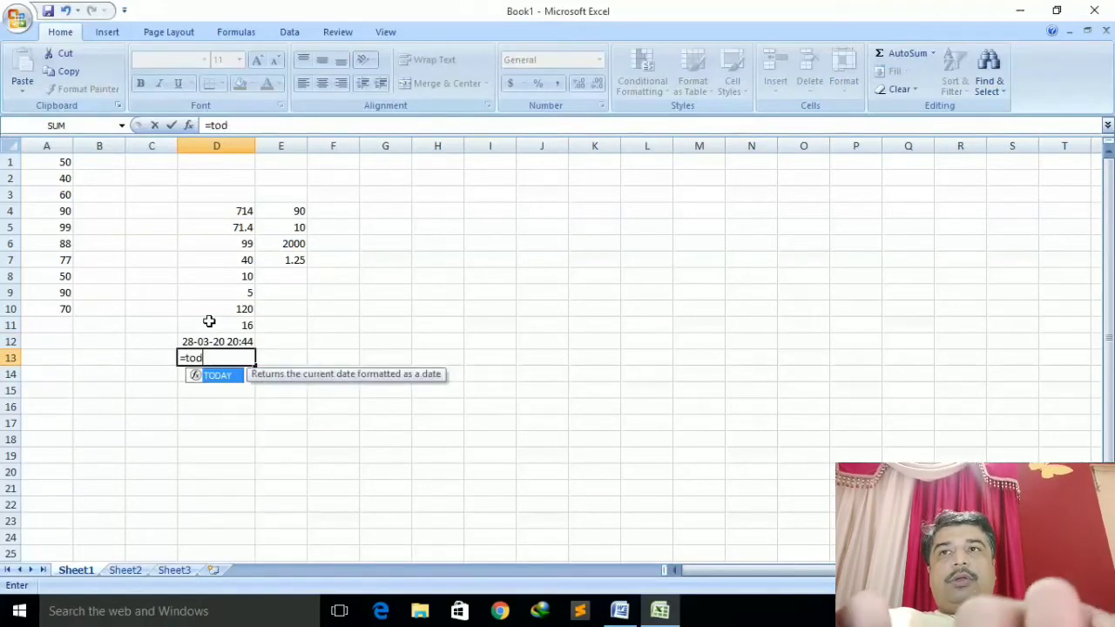
type("ay()")
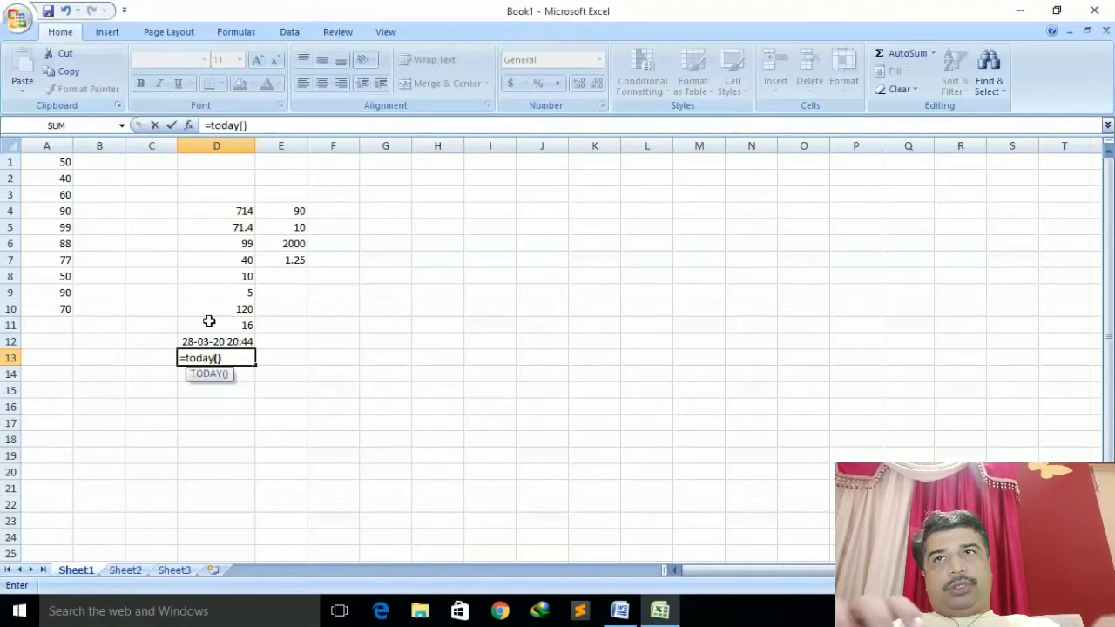
key("Return")
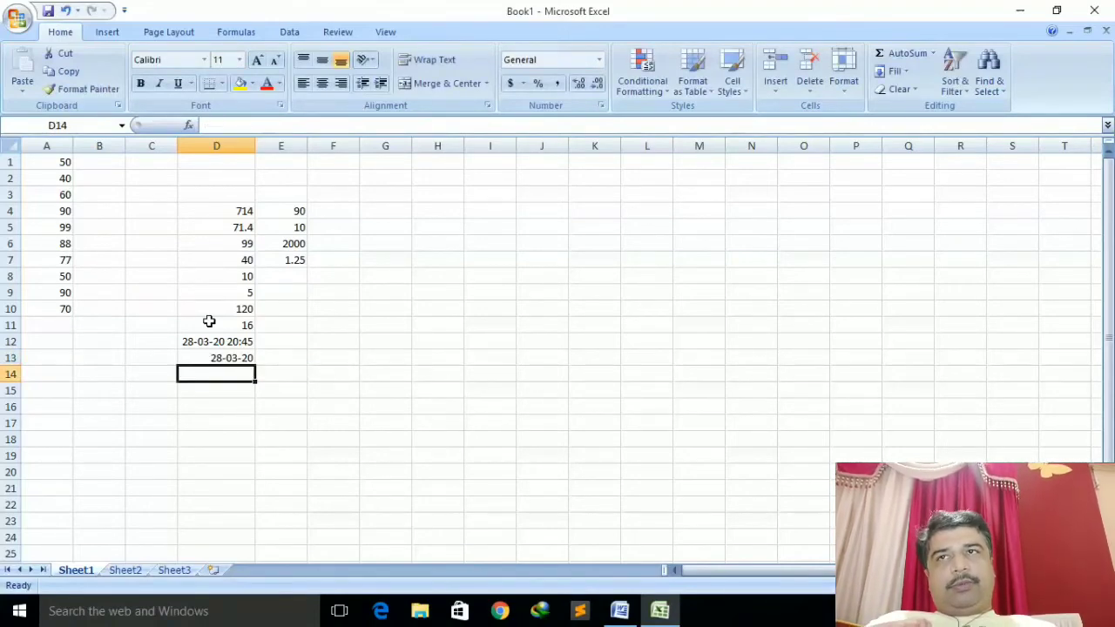
- Check the NOW and TODAY formulas, then type a LEN formula on the sample name in D14
left_click(214, 341)
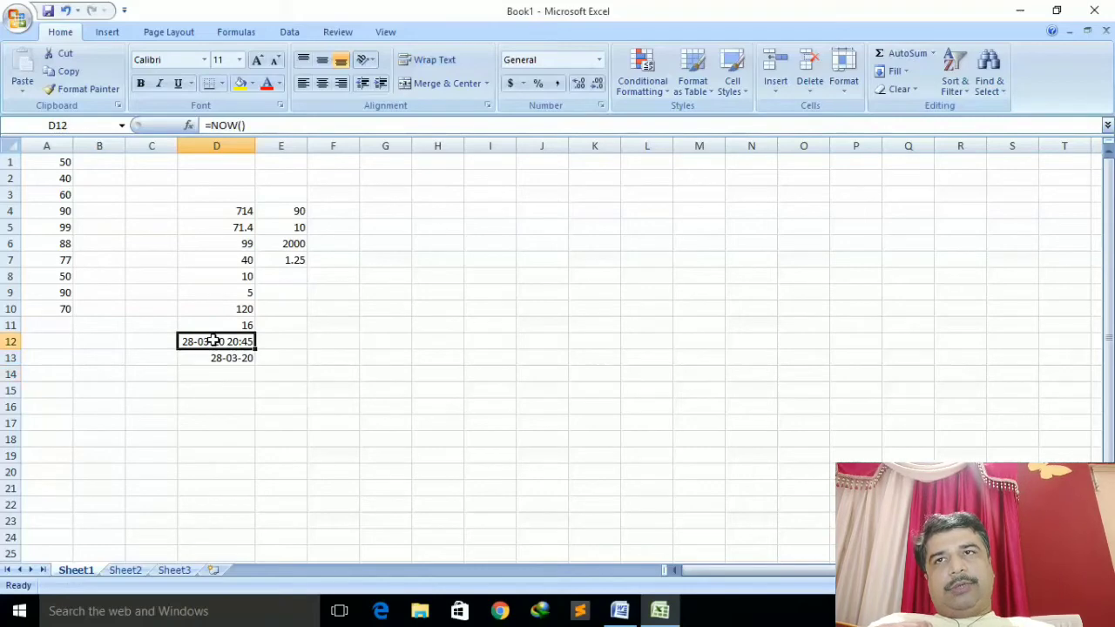
left_click(213, 359)
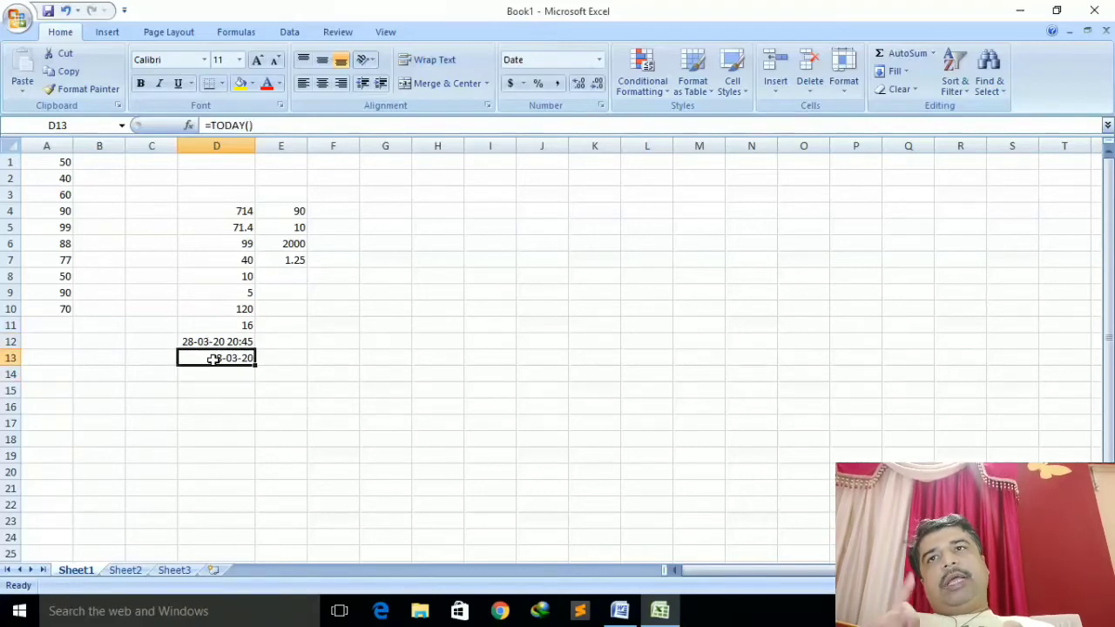
key("Return")
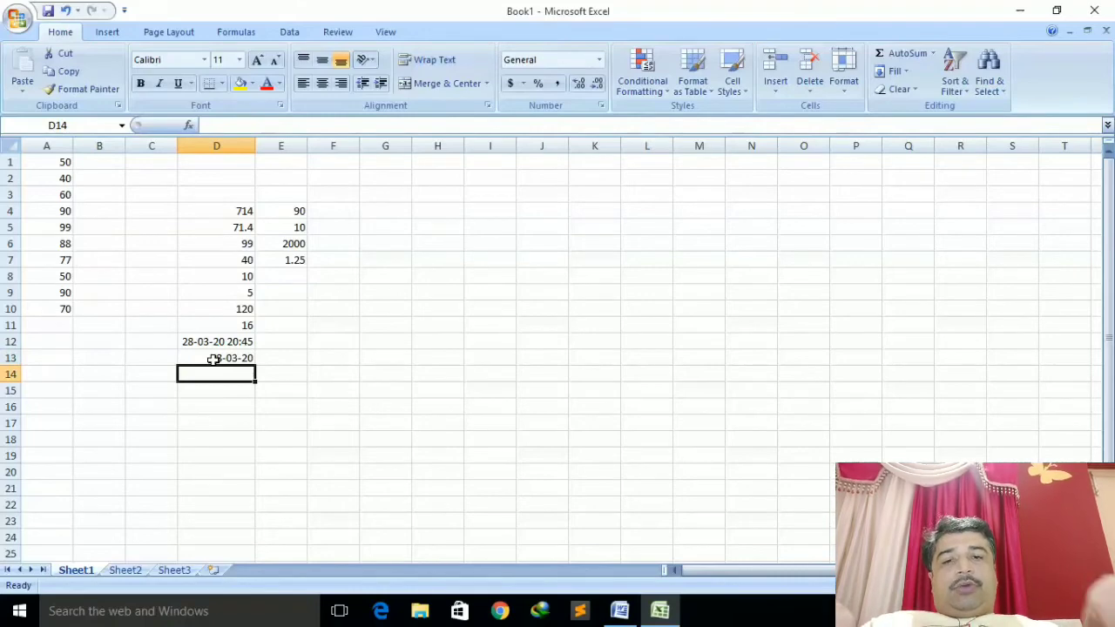
type("=")
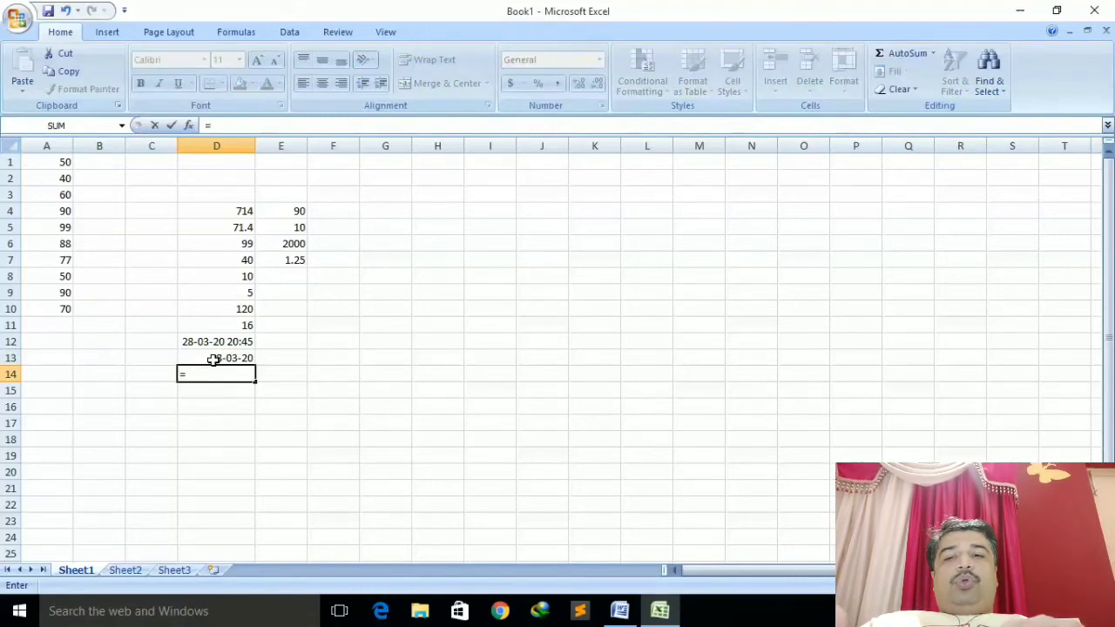
type("le")
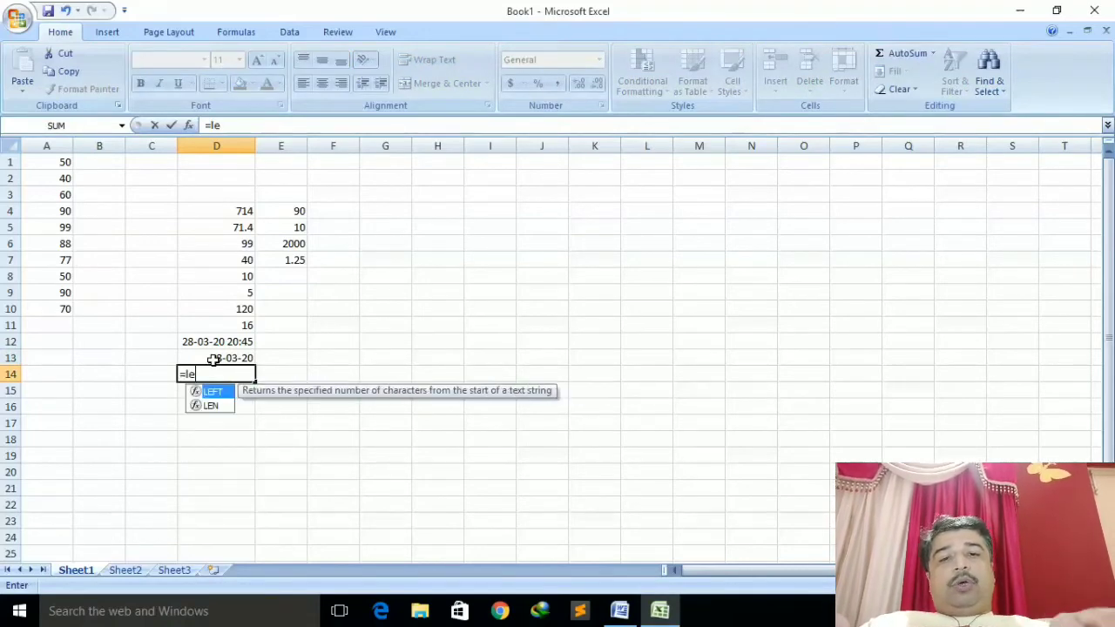
type("n(\"")
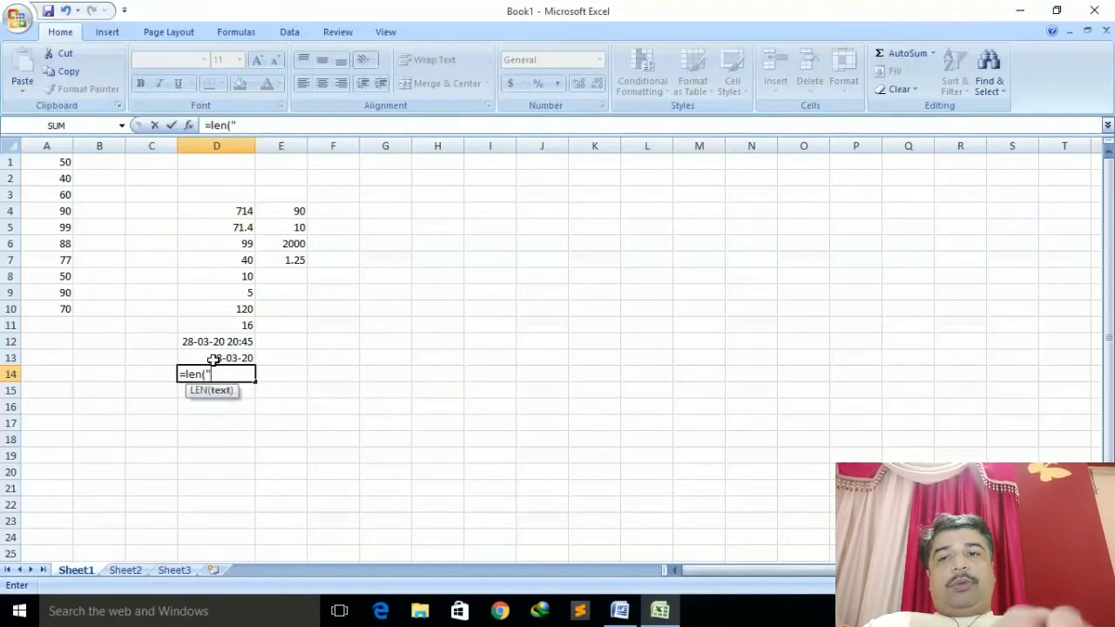
type("deven")
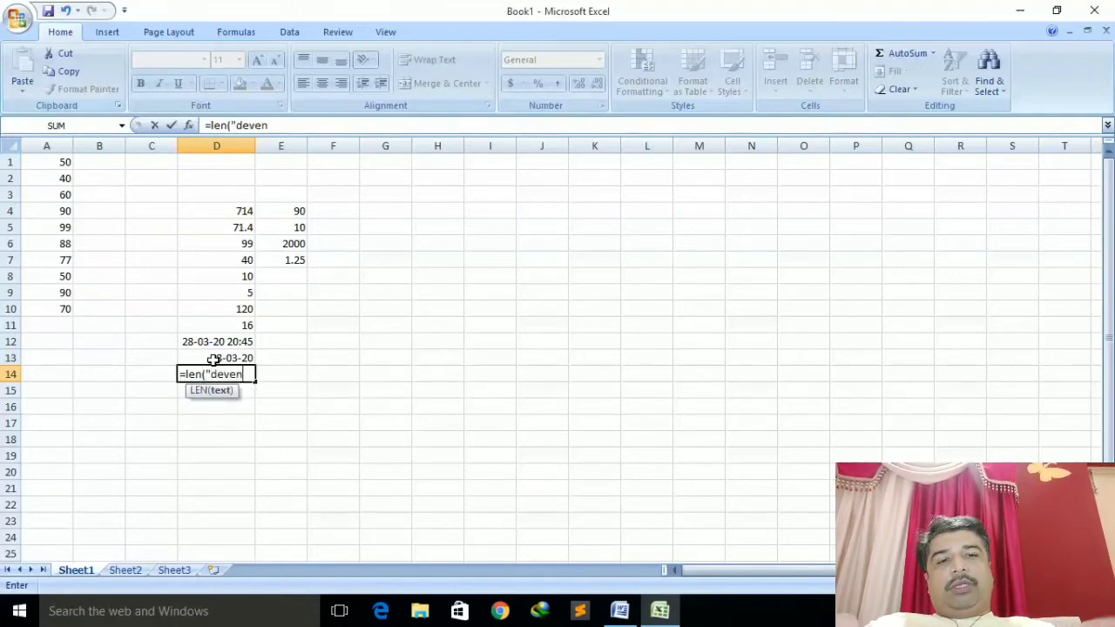
type("\")")
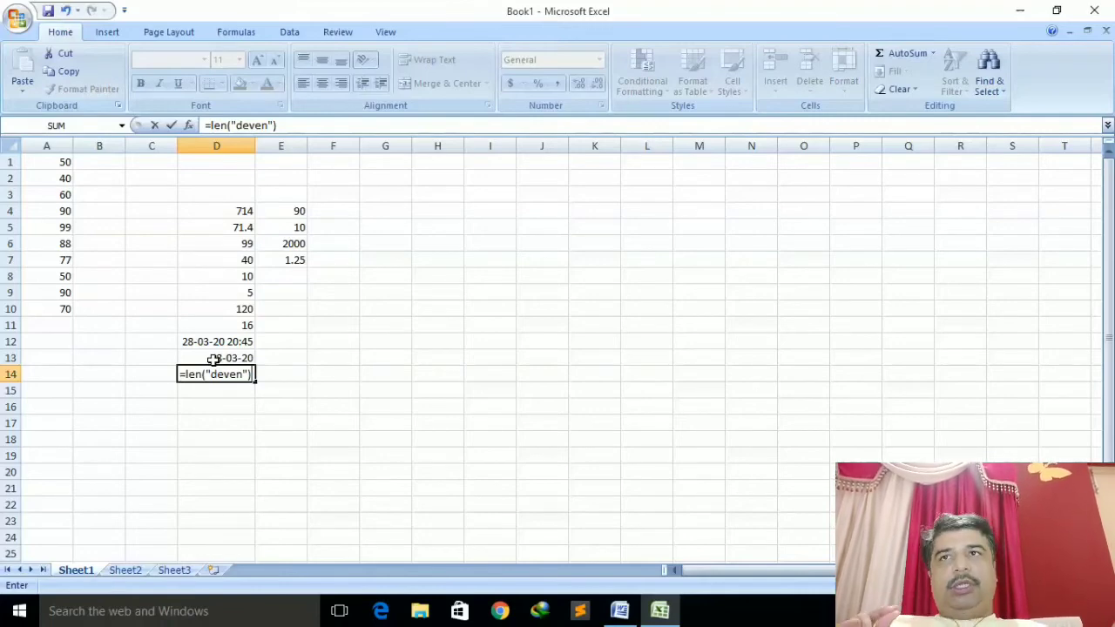
- Commit the LEN formula in D14, showing 5 characters, and select D15
key("Return")
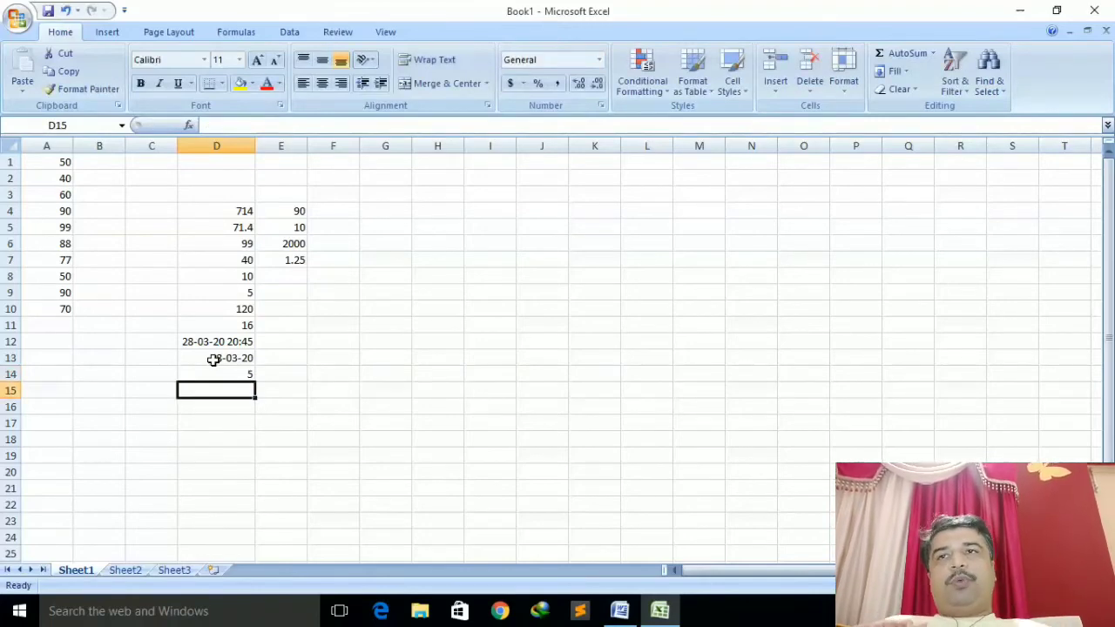
left_click(236, 371)
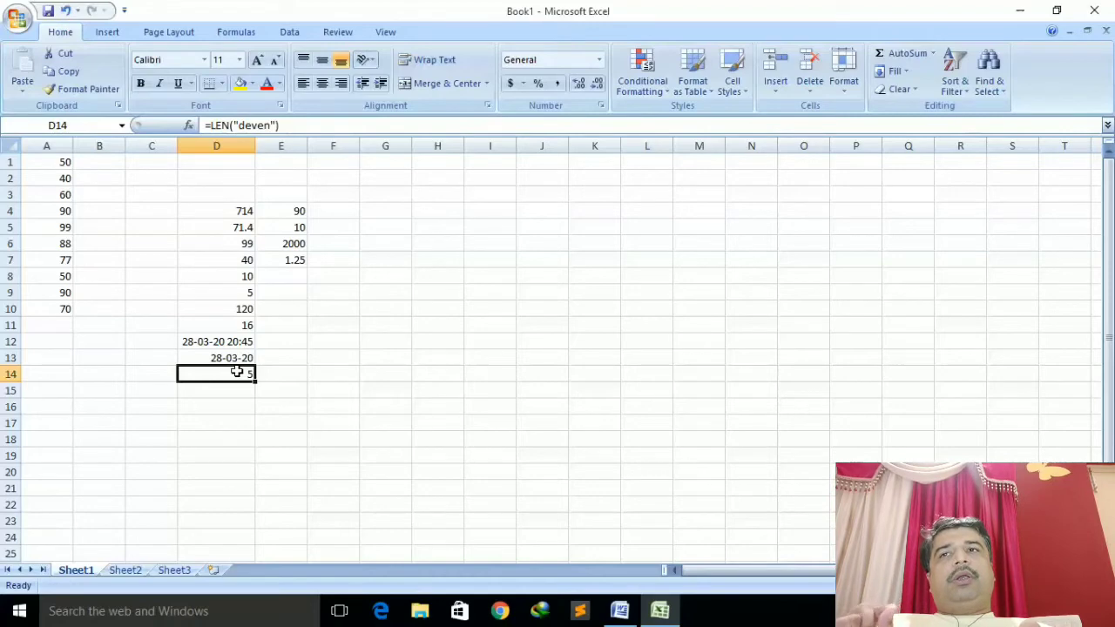
left_click(235, 387)
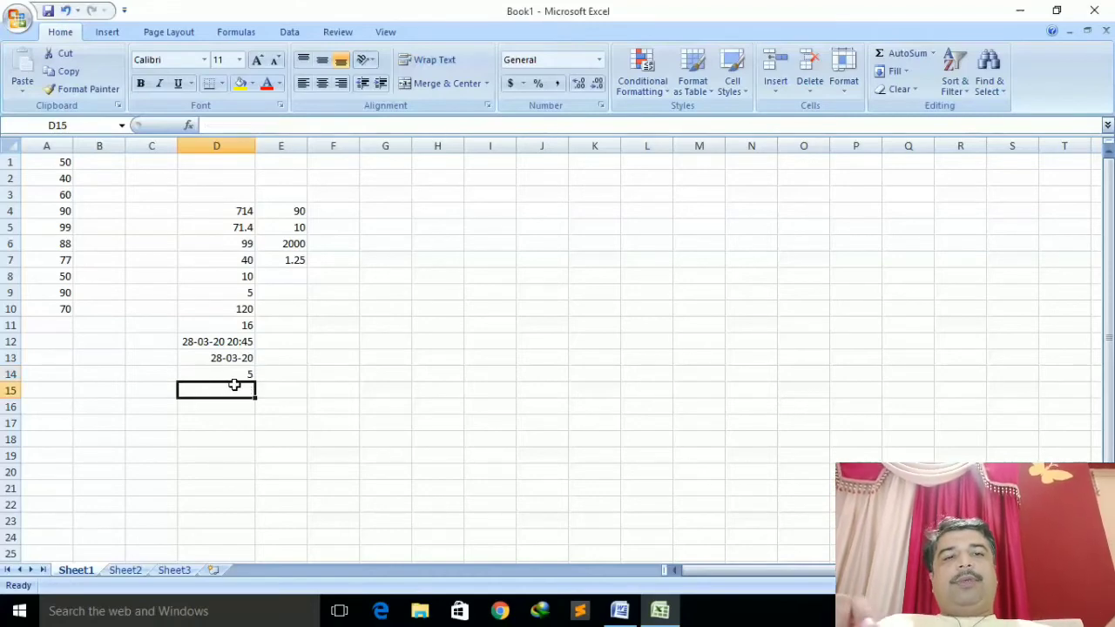
- Enter a LEFT formula on the sample name with 3 characters in D15, fixing the missing quote
type("=")
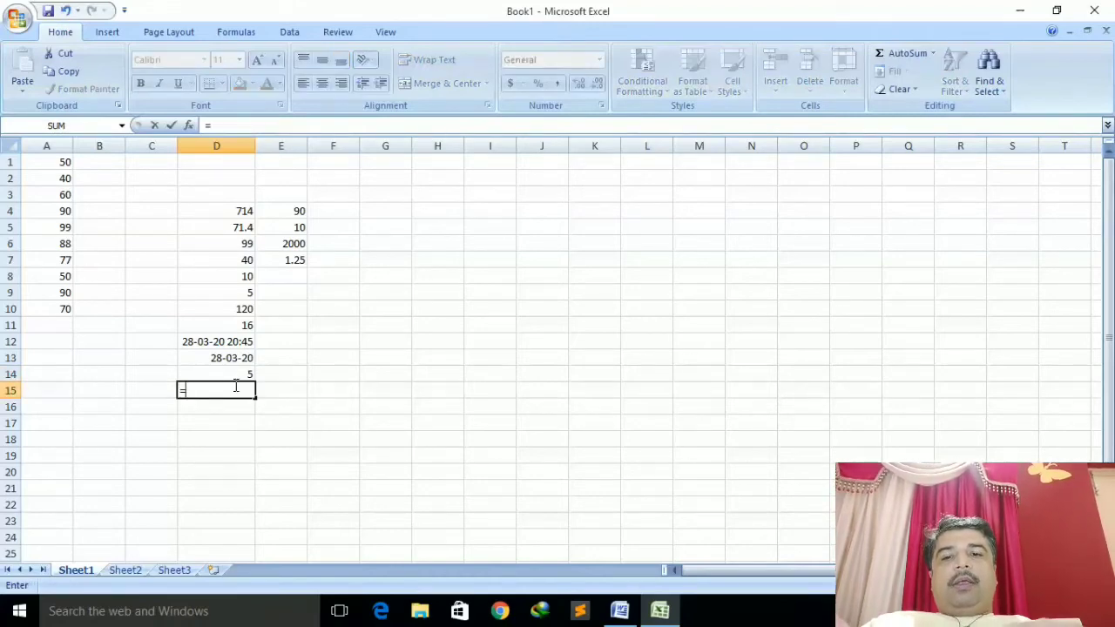
type("le")
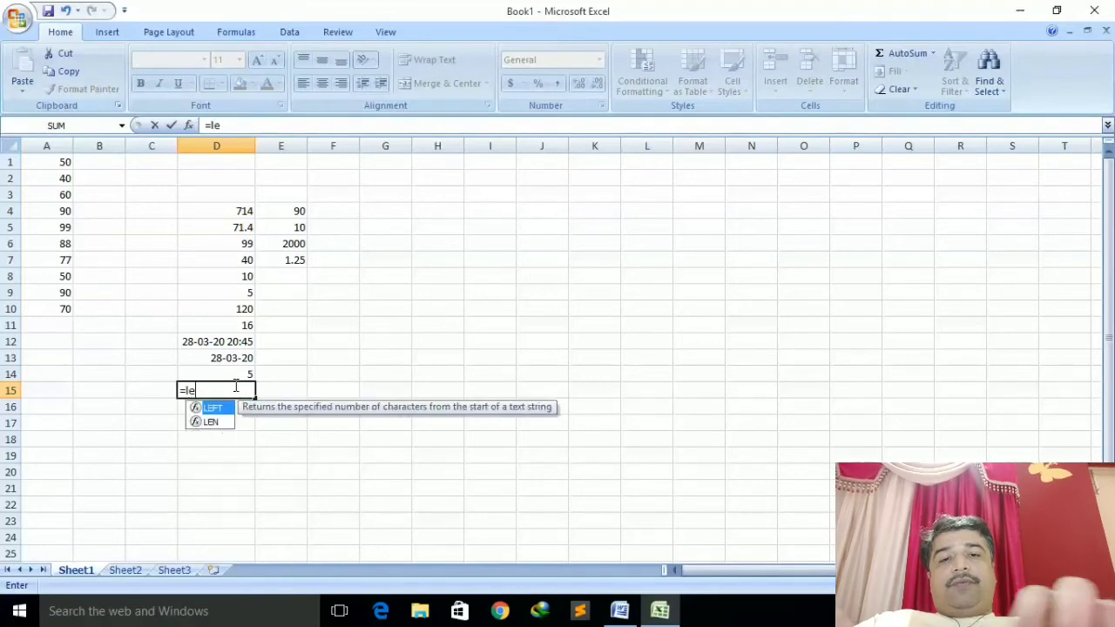
type("ft(\"")
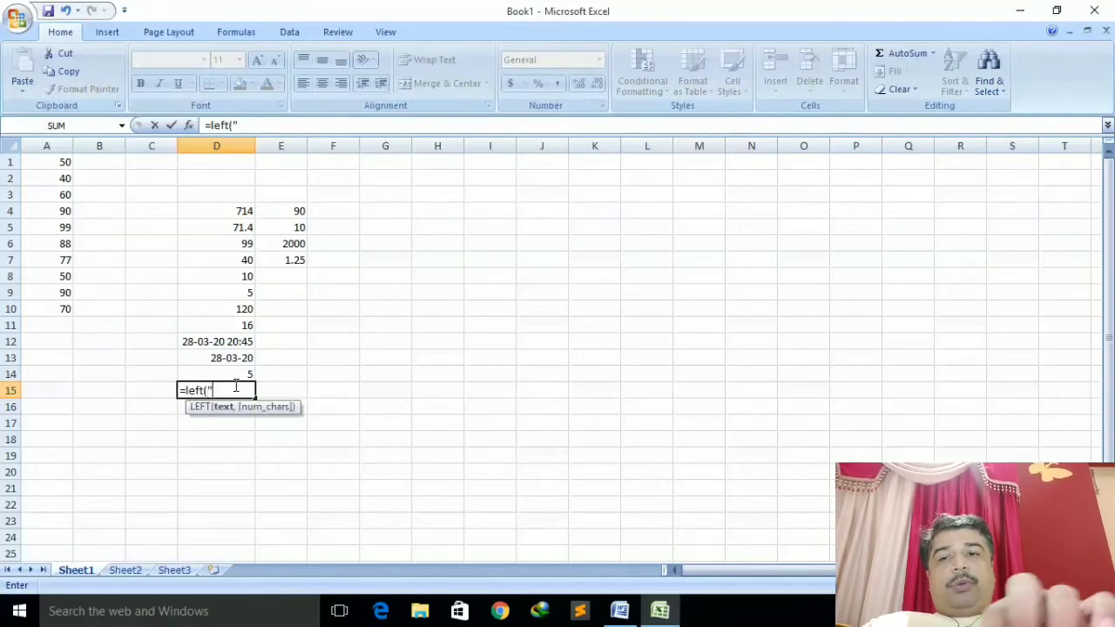
type("deven,")
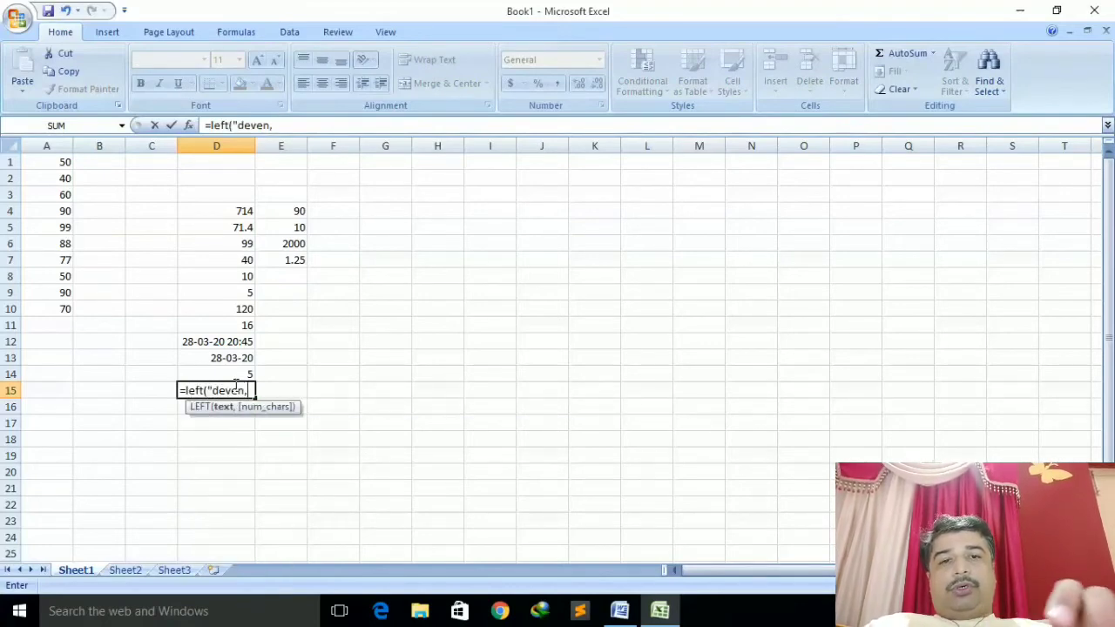
type("3)")
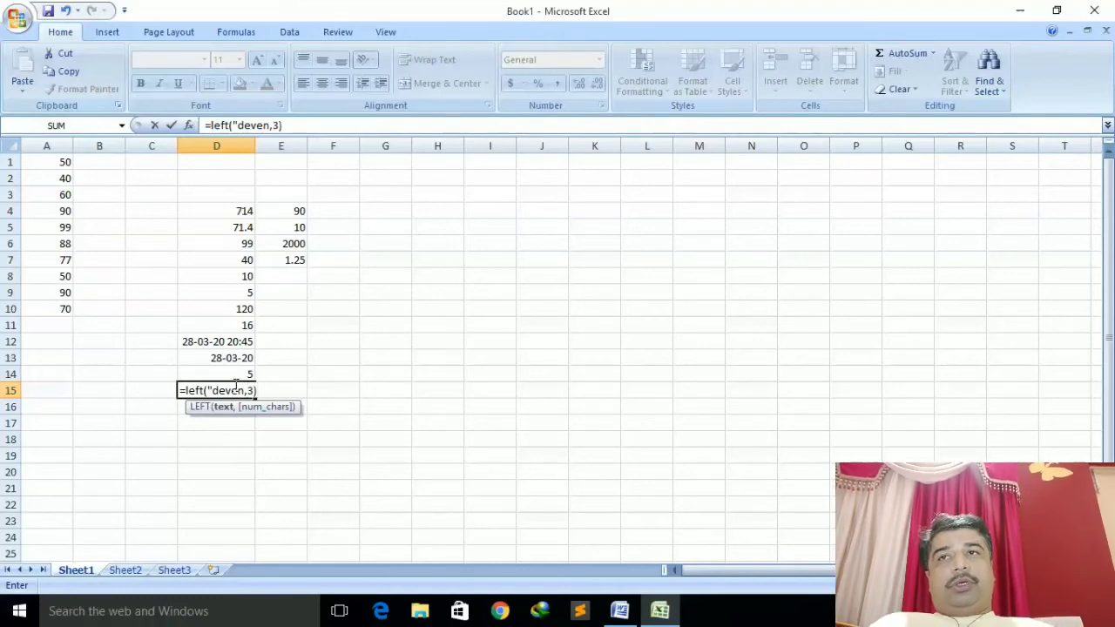
key("BackSpace")
key("BackSpace")
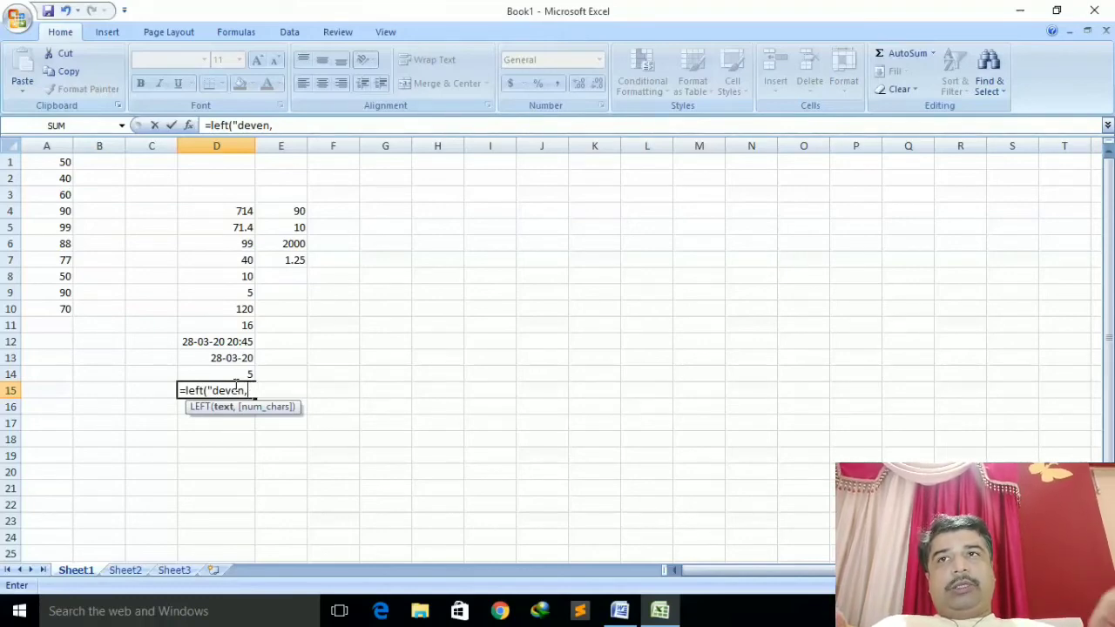
type("\"")
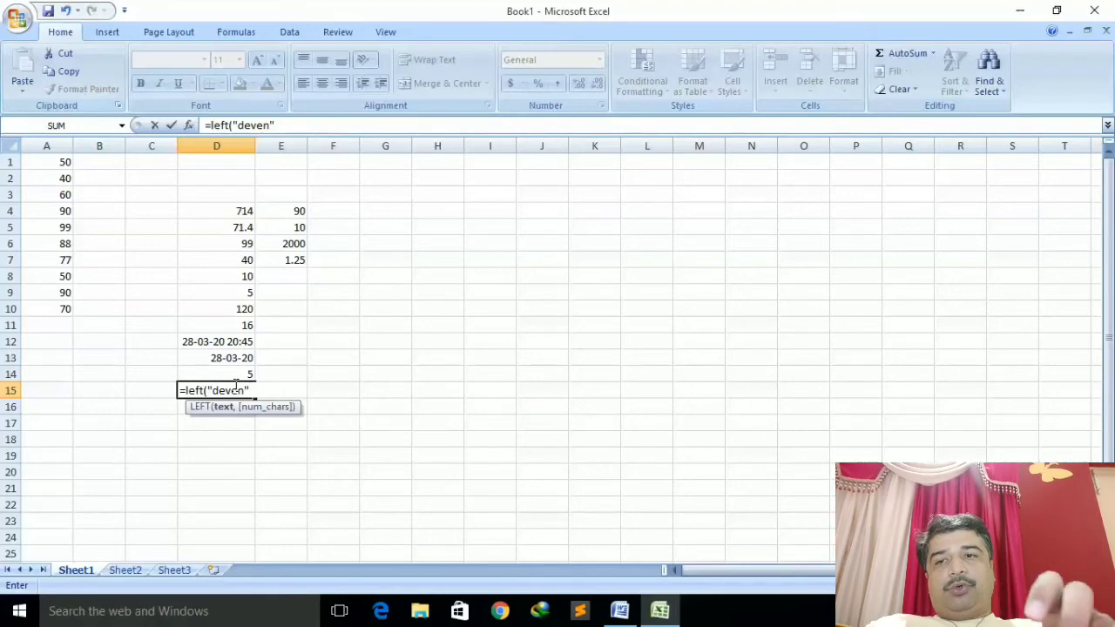
type(",3)")
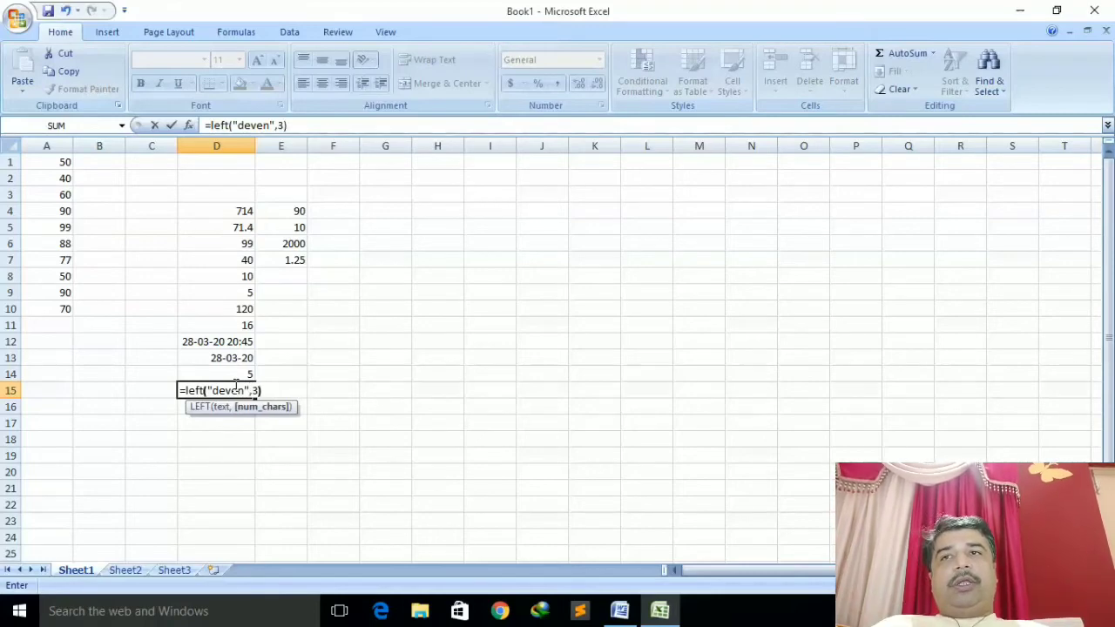
key("Return")
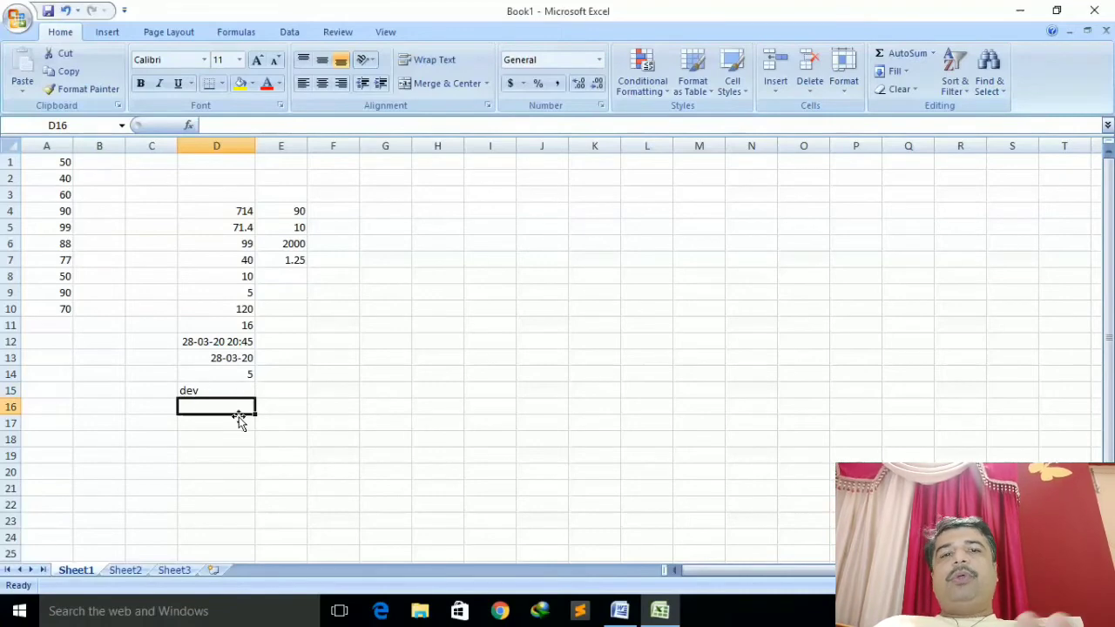
- Enter a RIGHT formula on the sample name with 3 characters in D16, fixing the typo
type("=r")
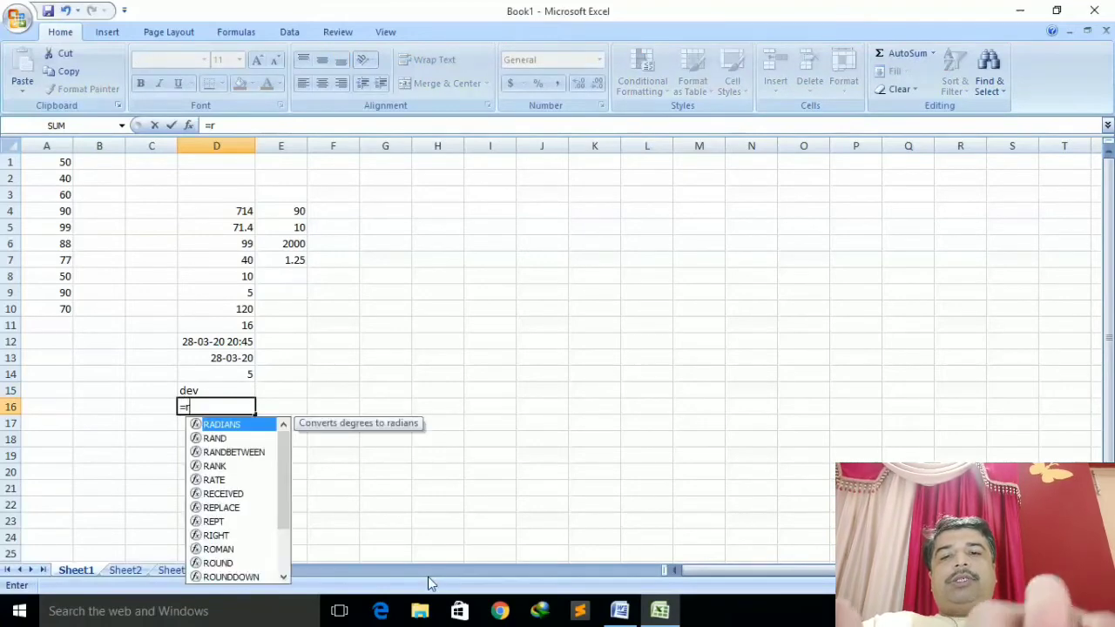
type("ight(")
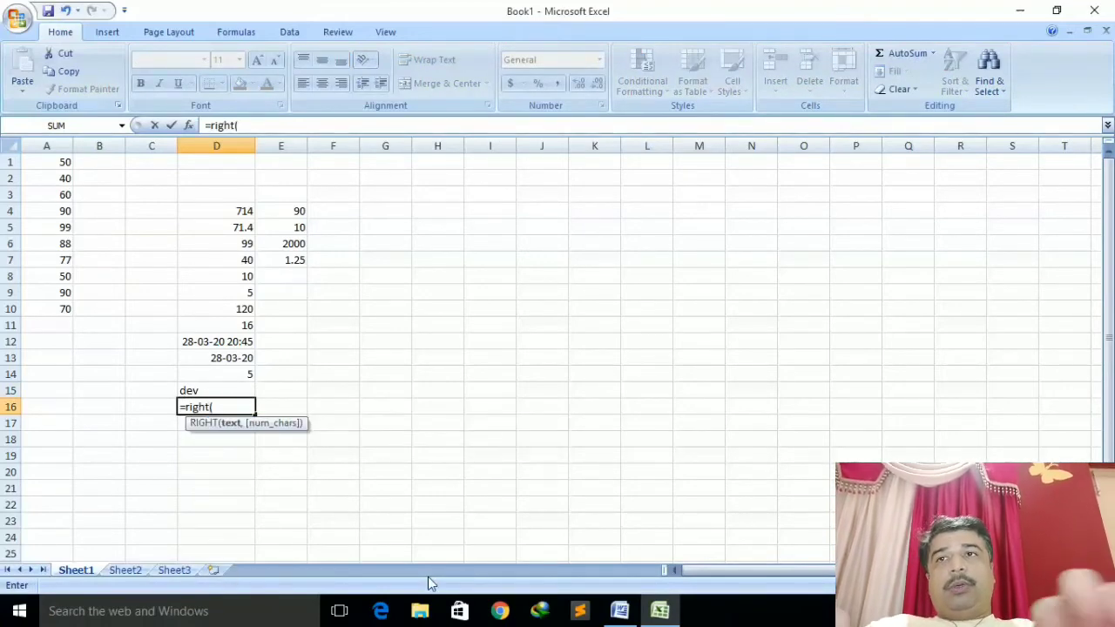
type("\"deveb")
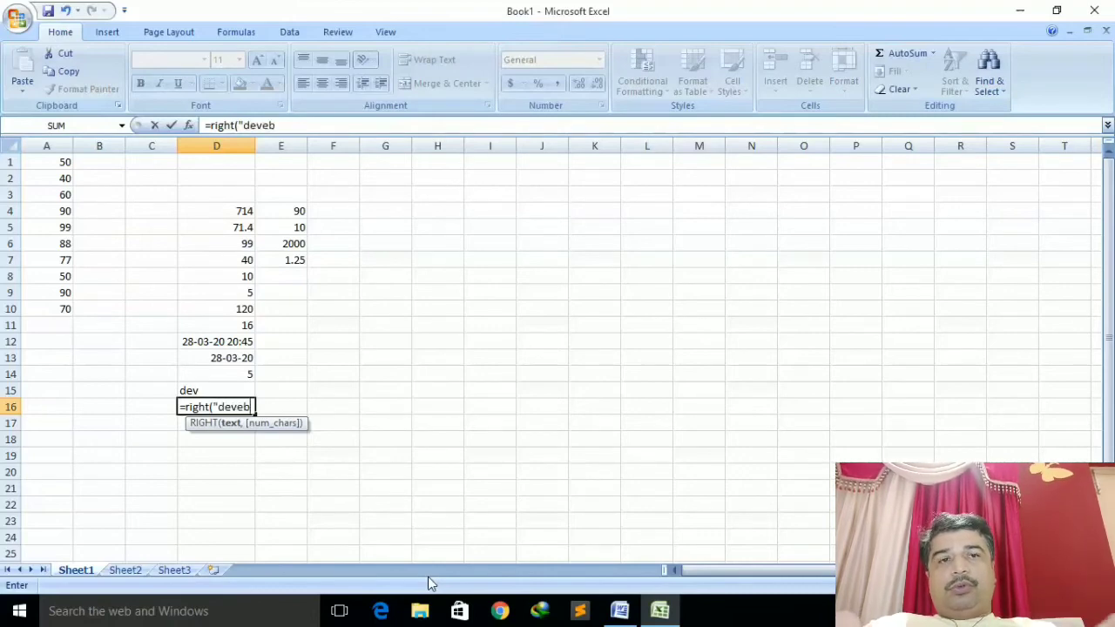
key("BackSpace")
type("n")
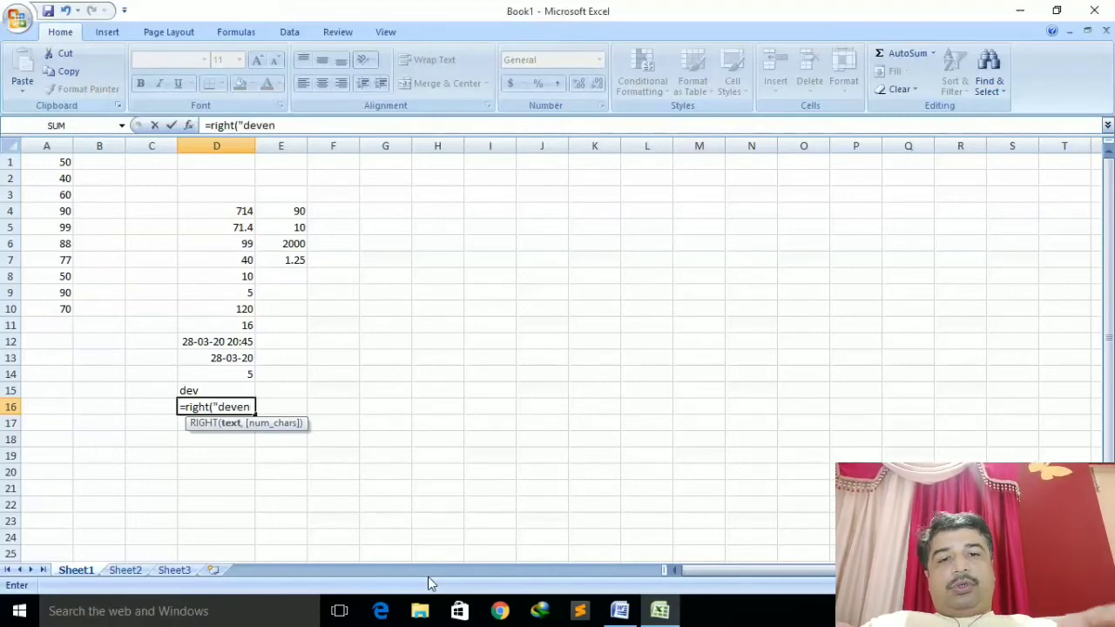
type("\",3")
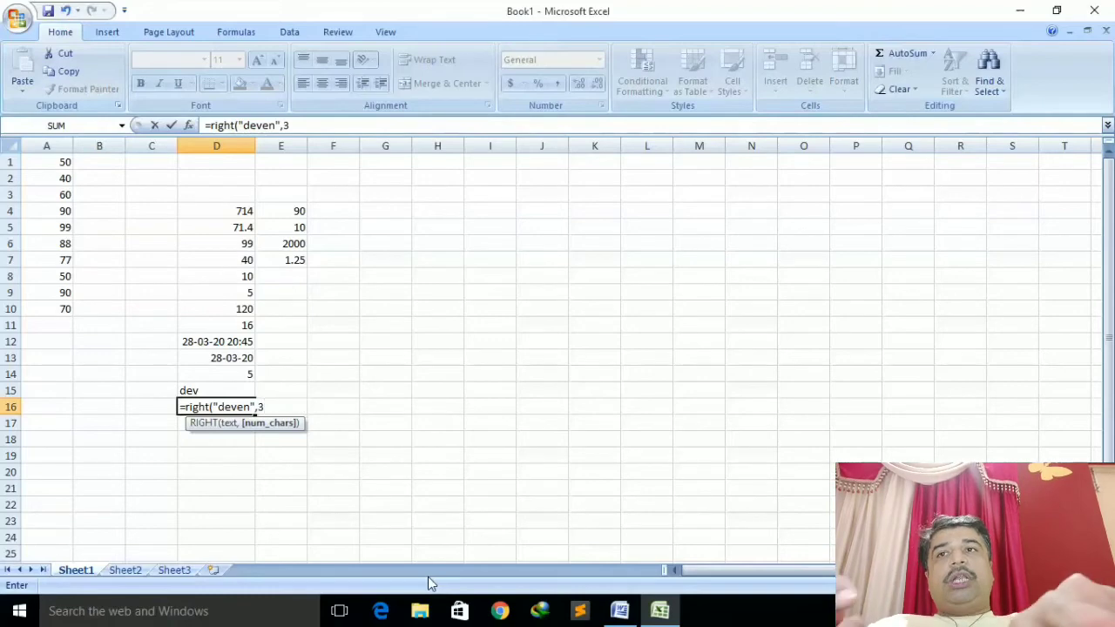
type(")")
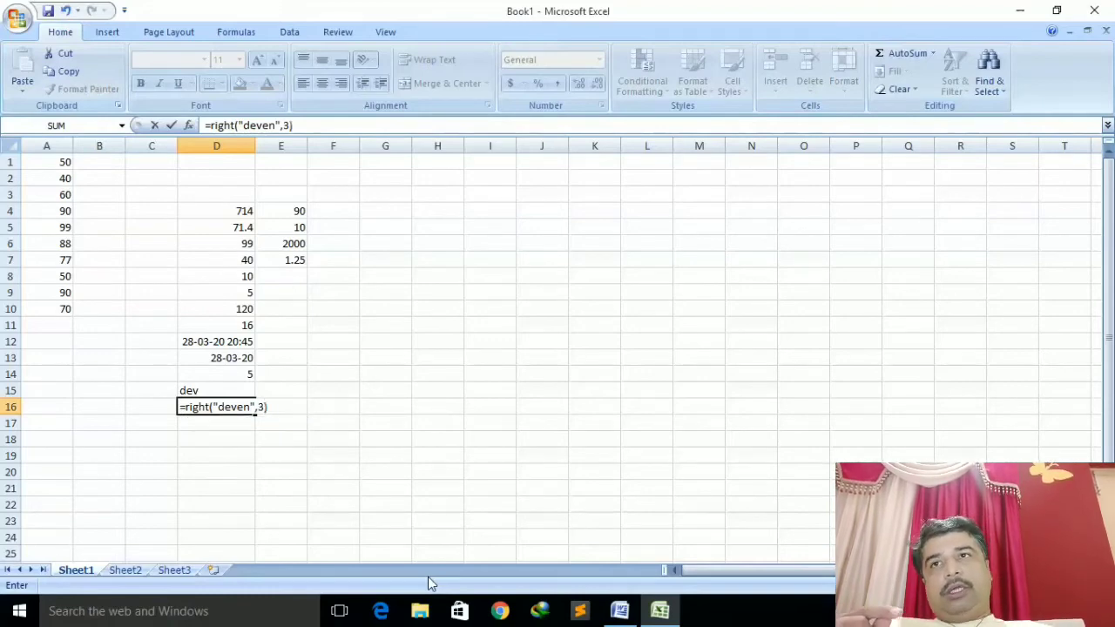
key("Return")
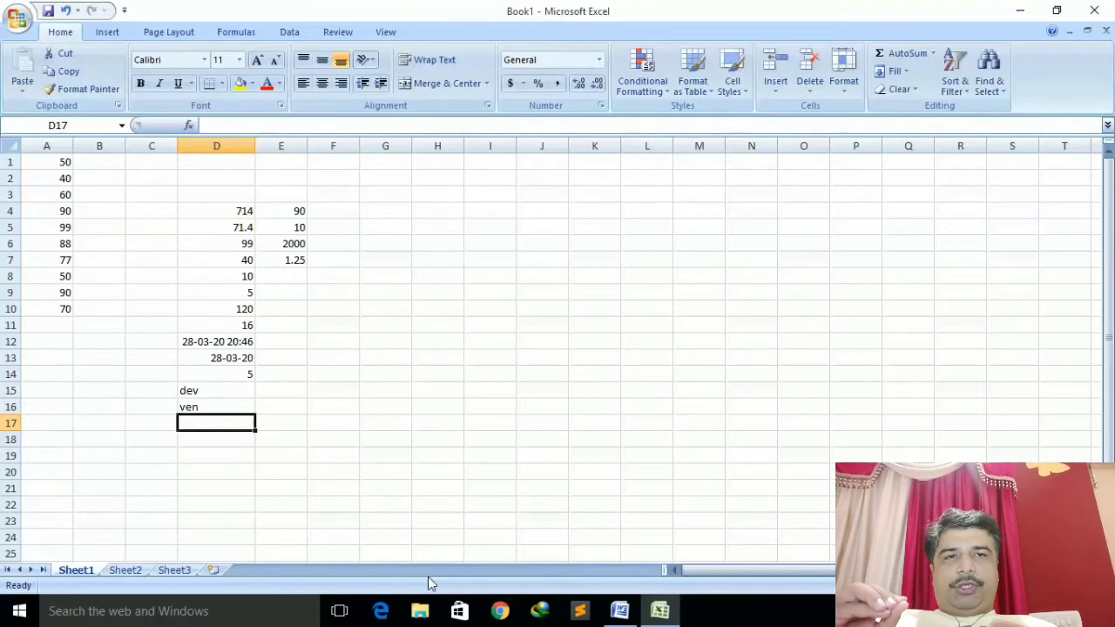
- Enter an UPPER formula on one sample name in D17 and a LOWER formula on another in D18
type("=")
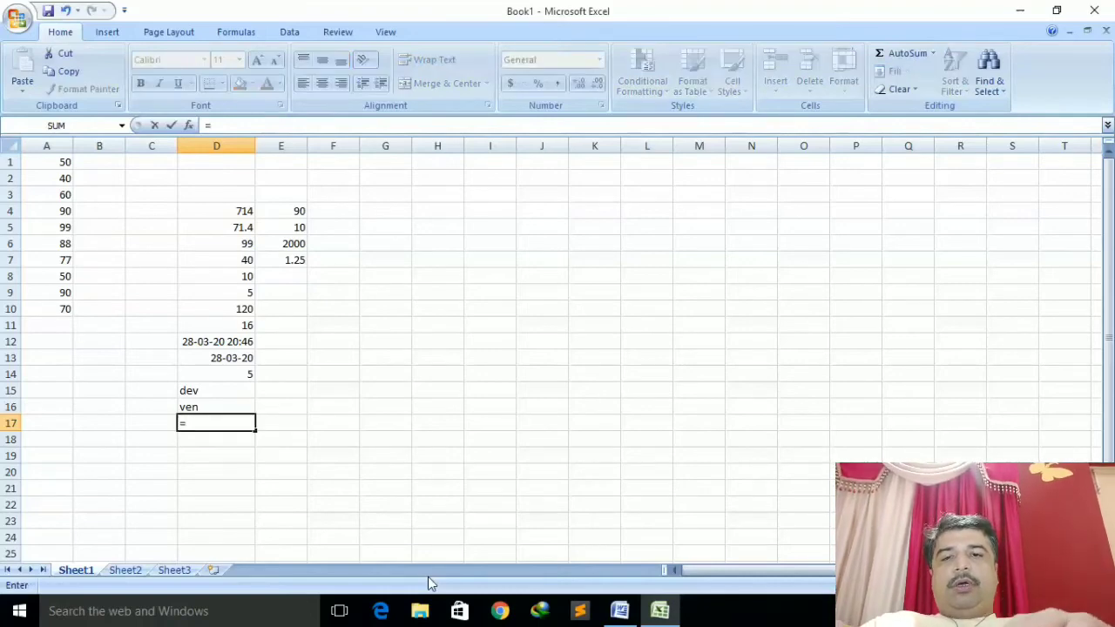
type("upper")
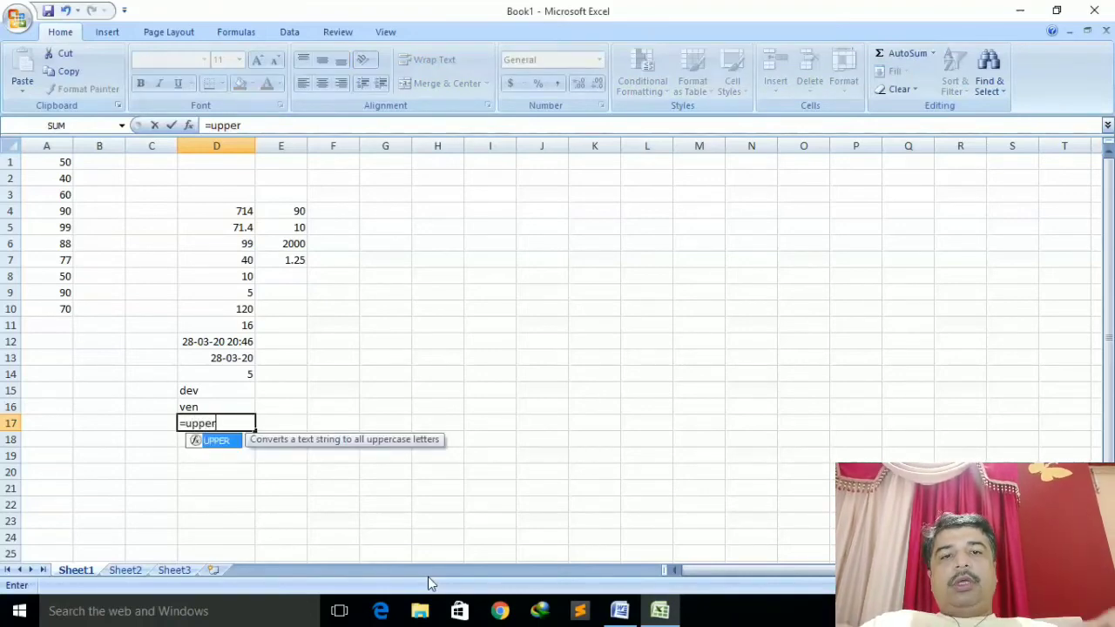
type("(\"d")
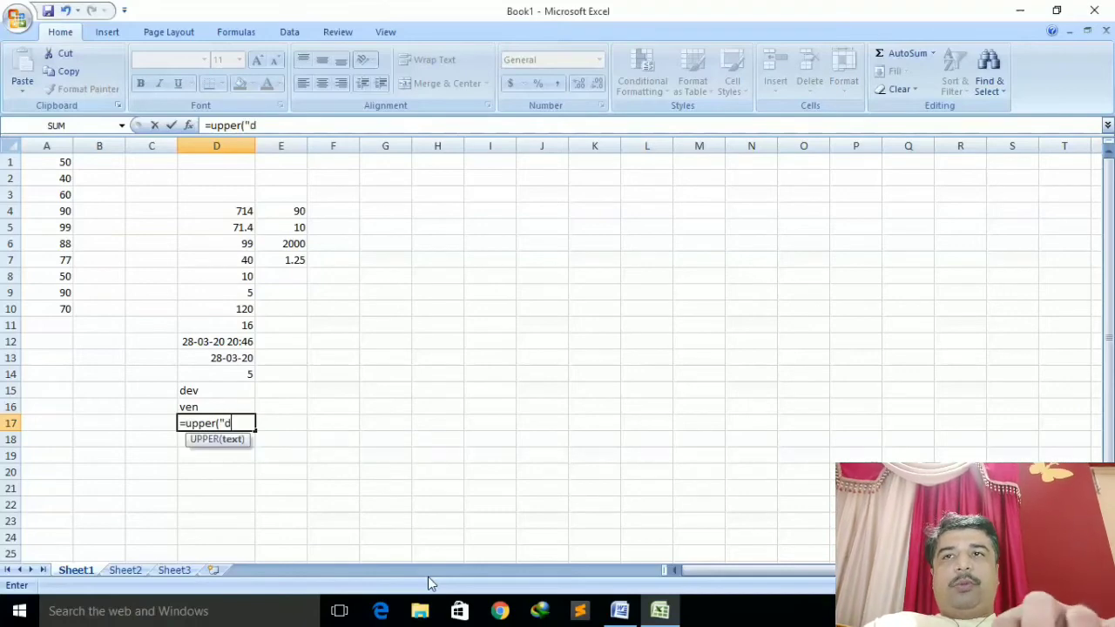
type("even\")")
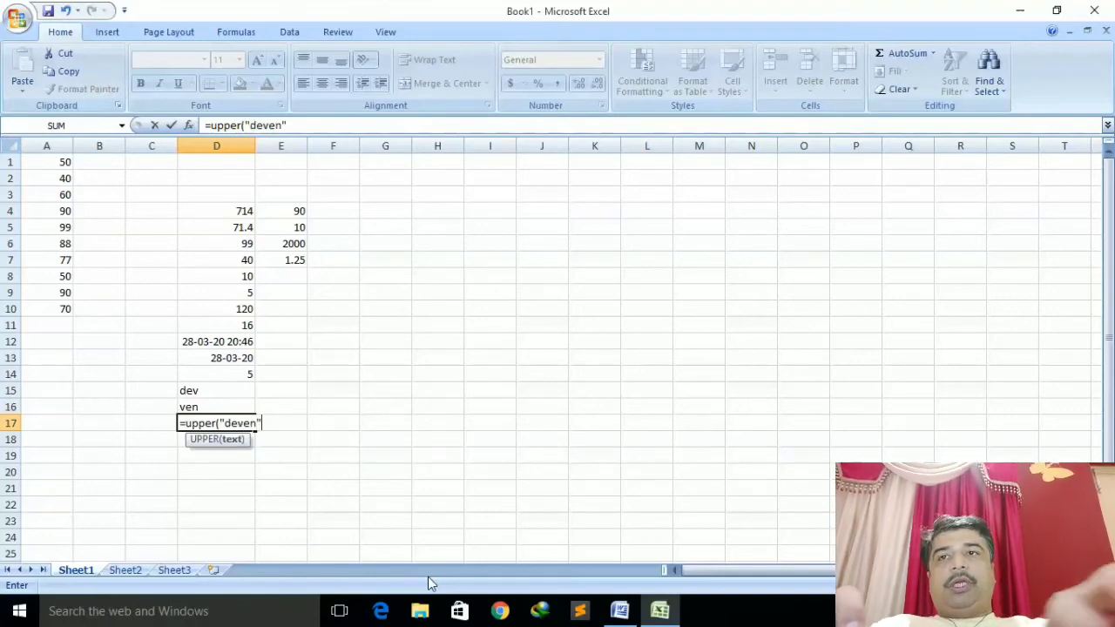
key("Return")
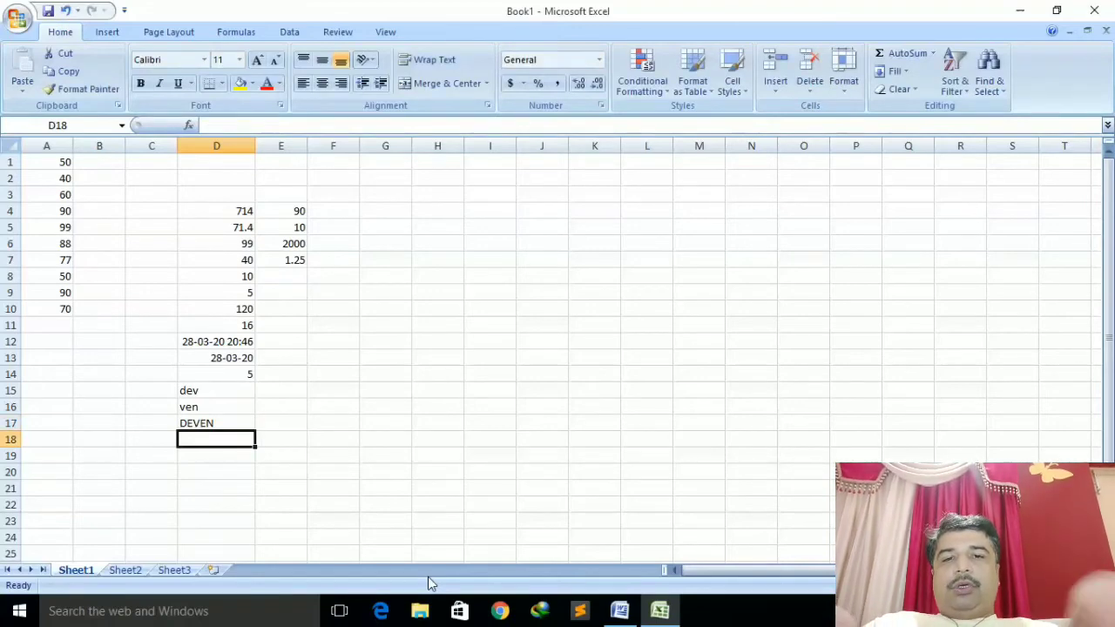
type("=lower")
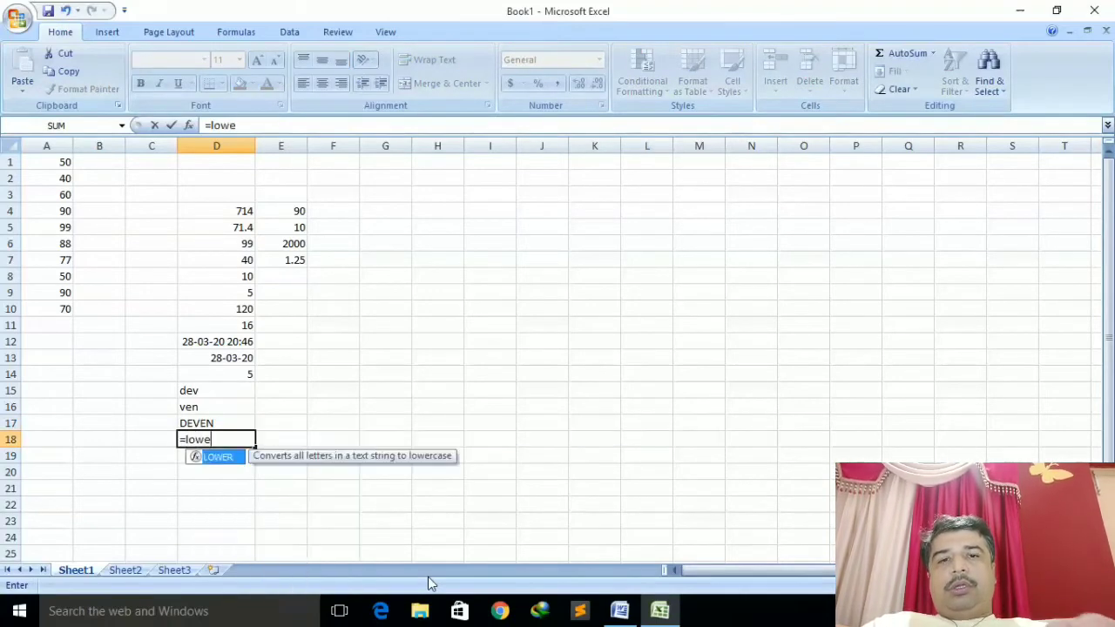
type("(\"")
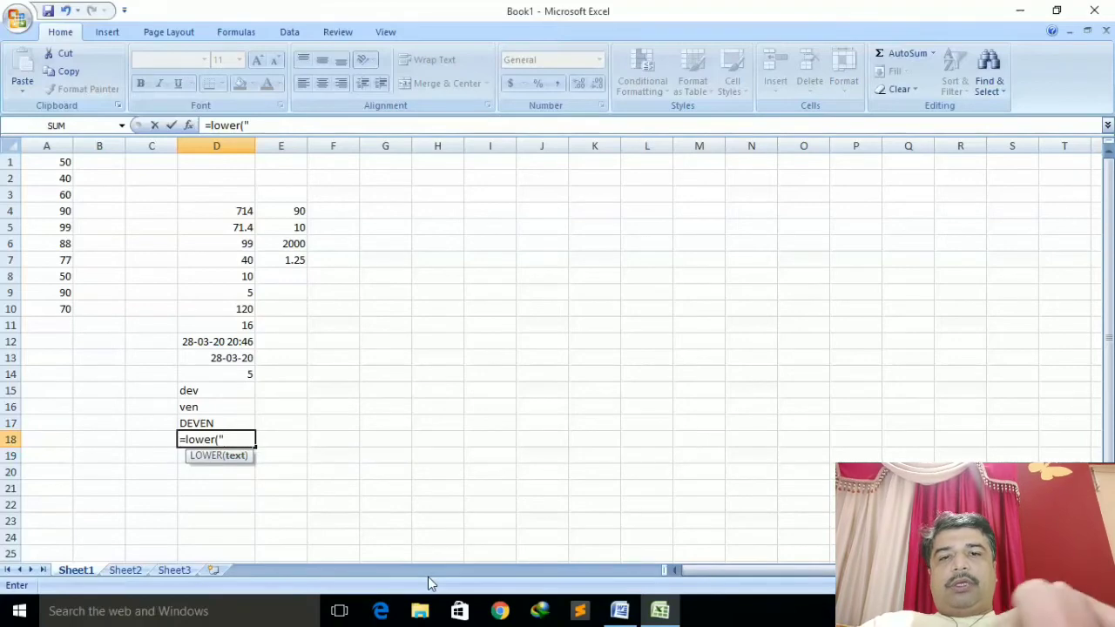
type("RUSHI\")")
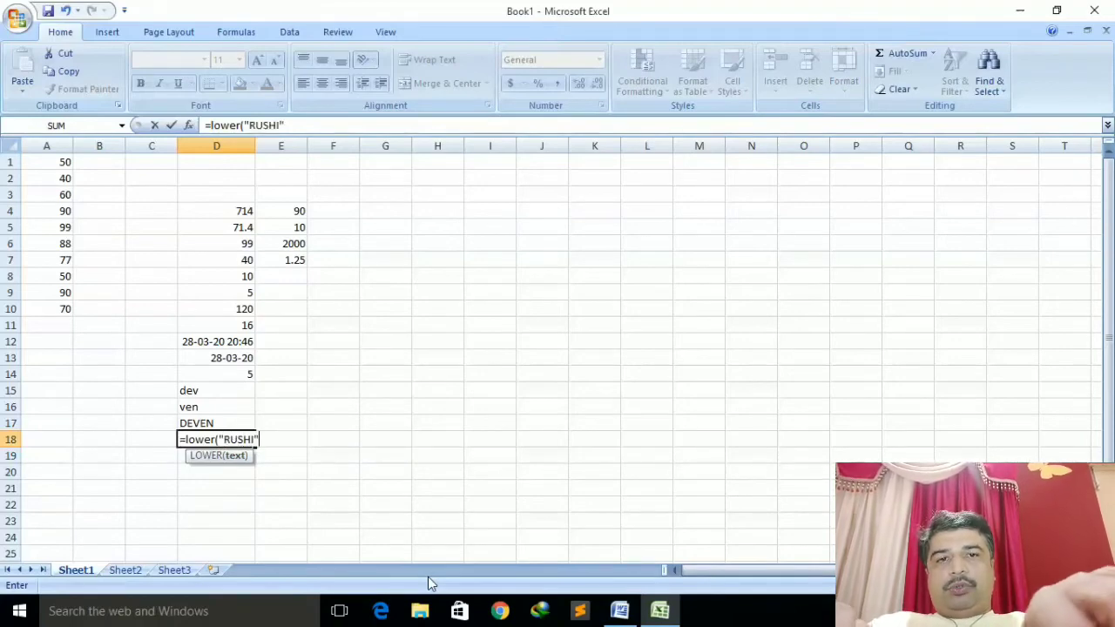
key("Return")
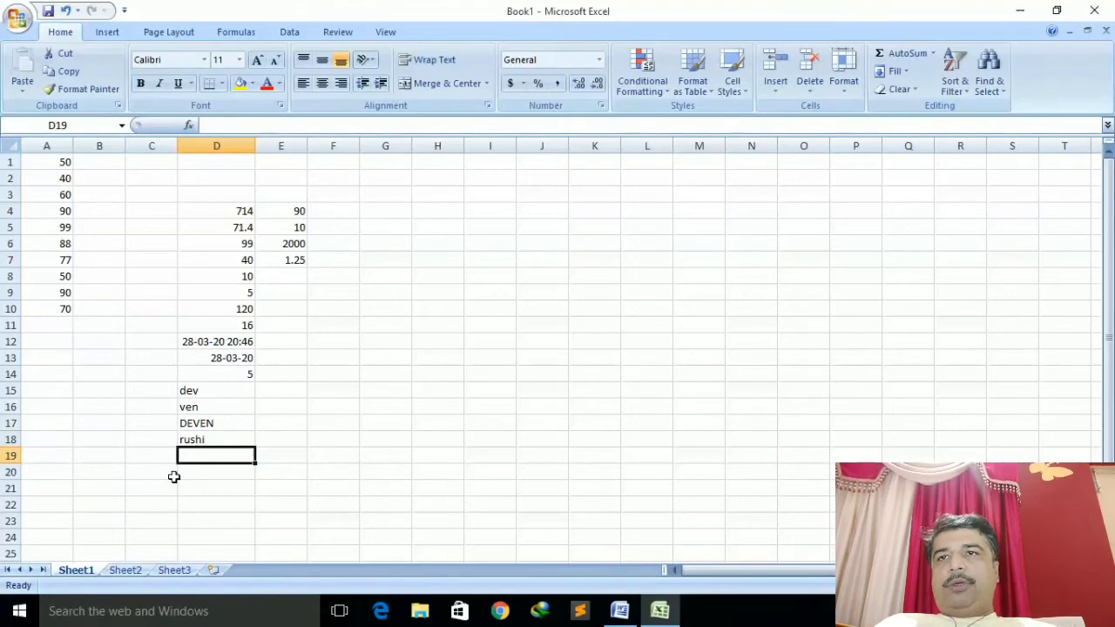
left_click(210, 420)
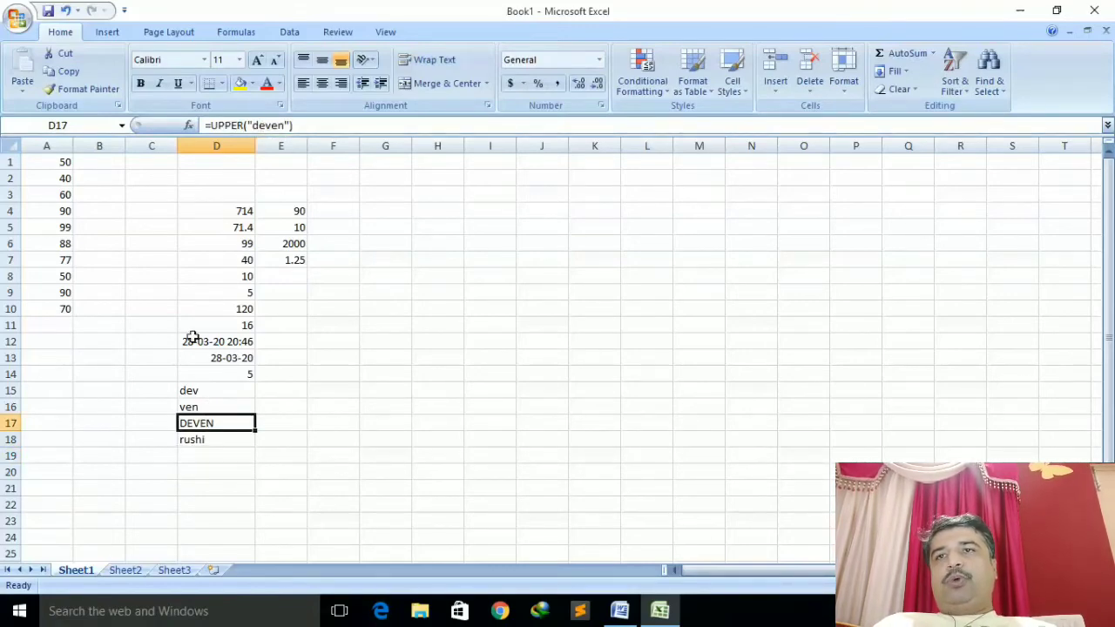
left_click(203, 441)
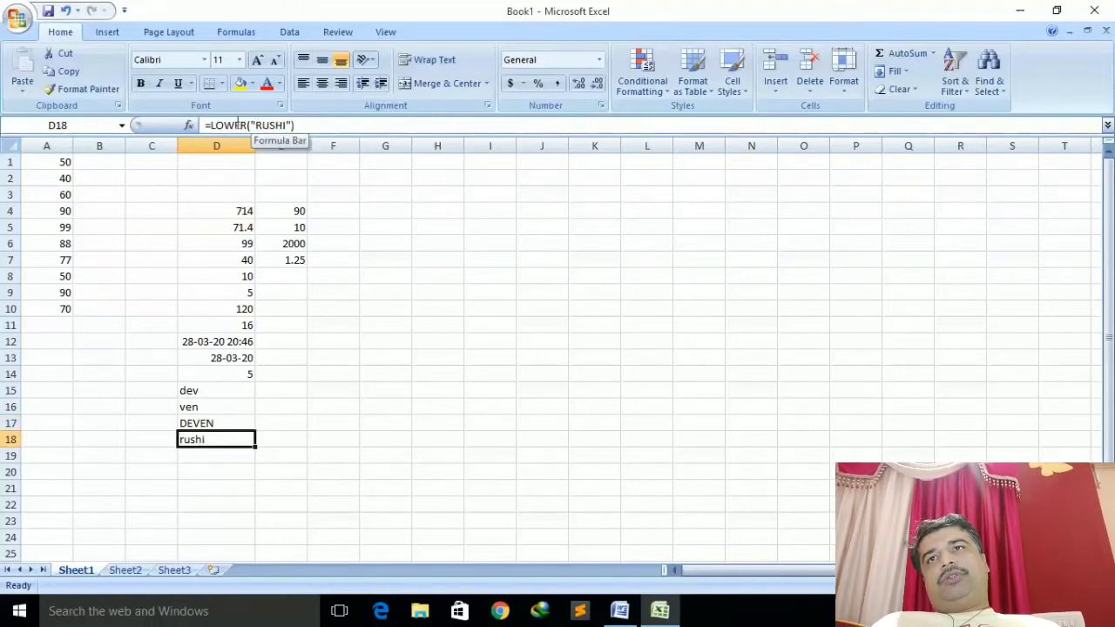
left_click(198, 458)
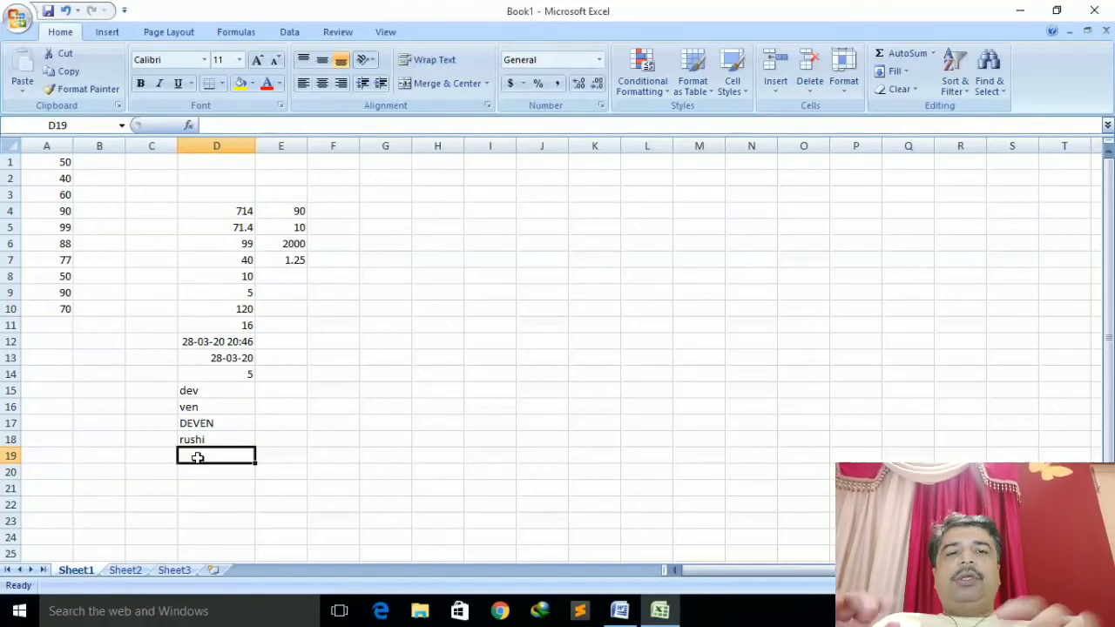
- Enter =IF(A1>=100,"dwarka","okha") in D19, adding the missing quotes around okha
type("=i")
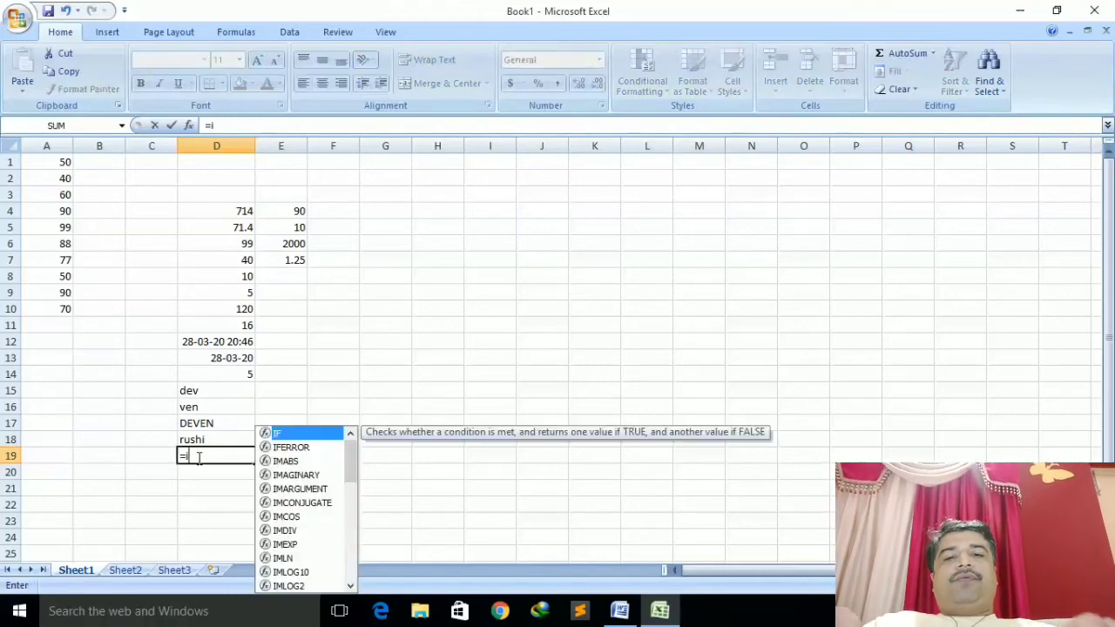
type("f(a")
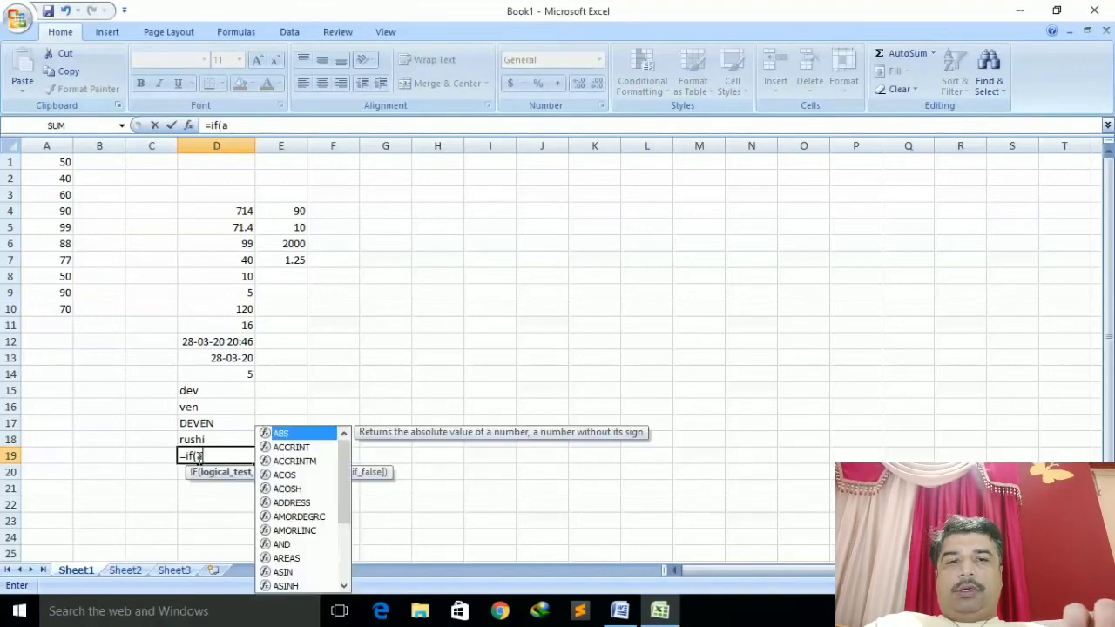
type("1>=")
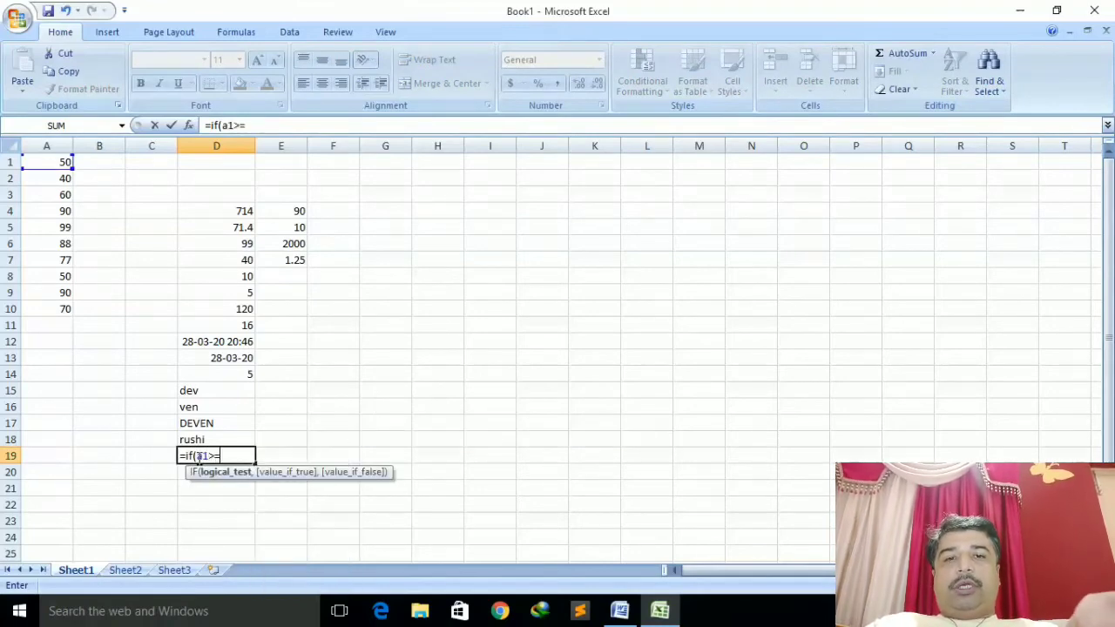
type("1")
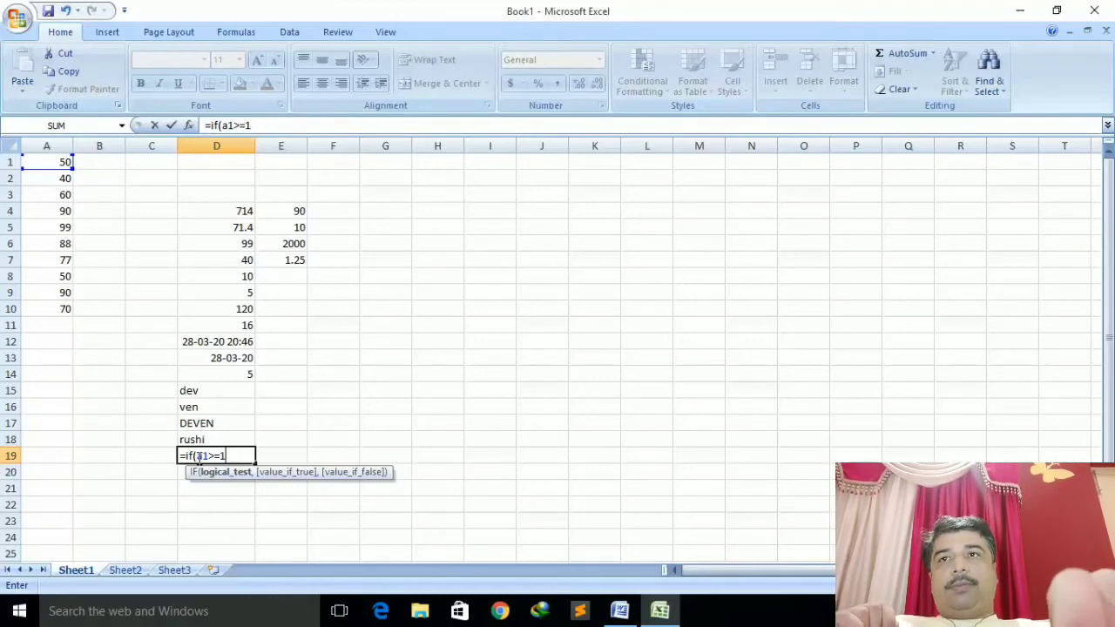
type("00")
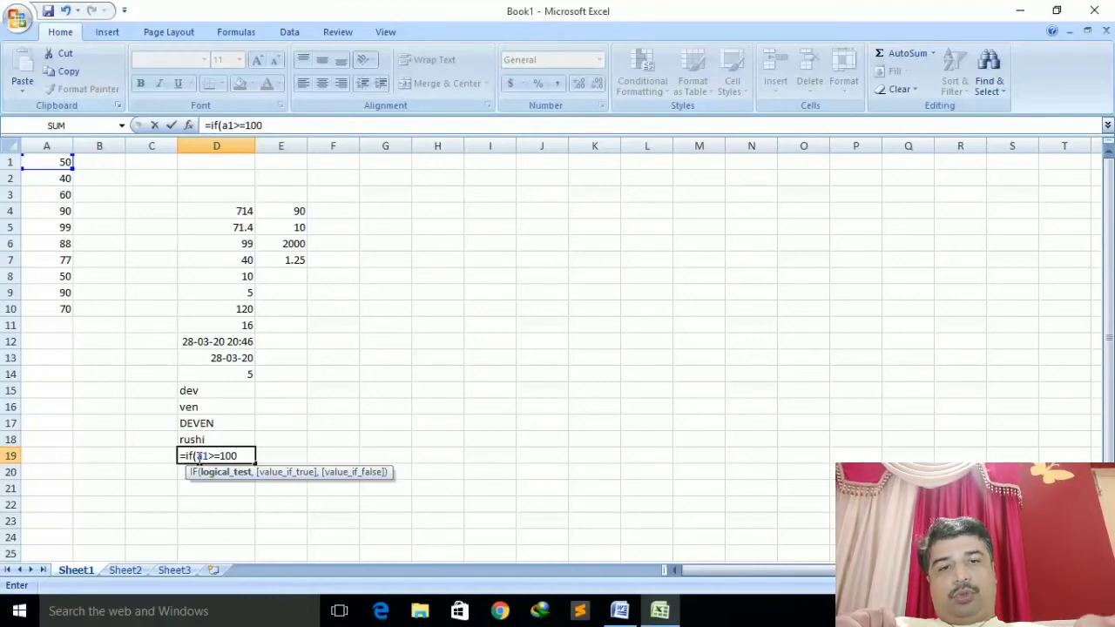
type(",\"")
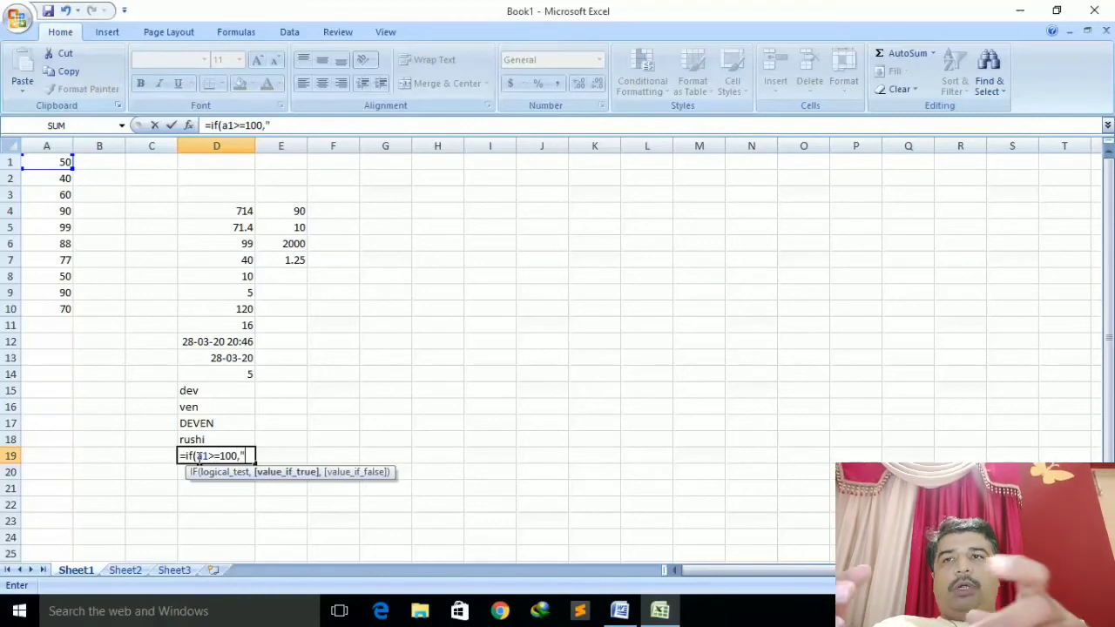
type("dw")
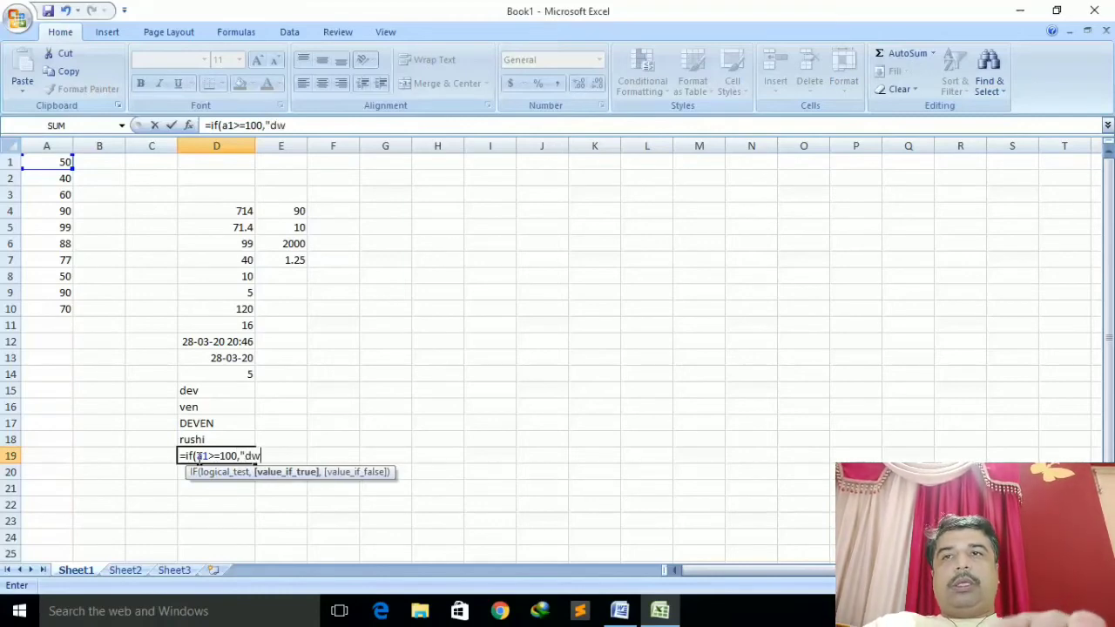
type("arka\"")
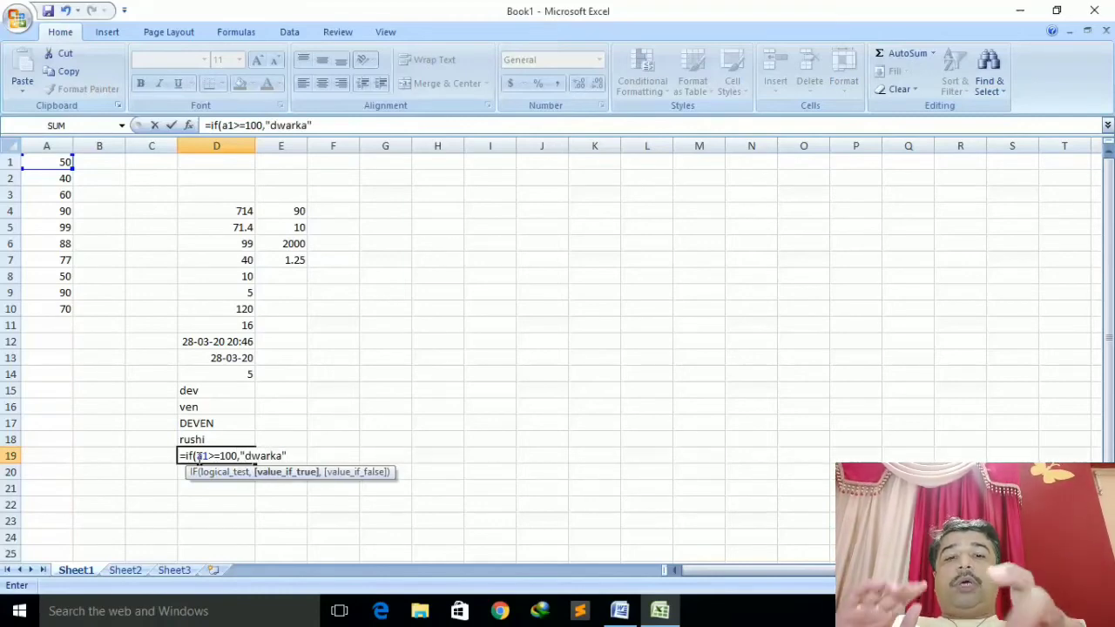
type(",")
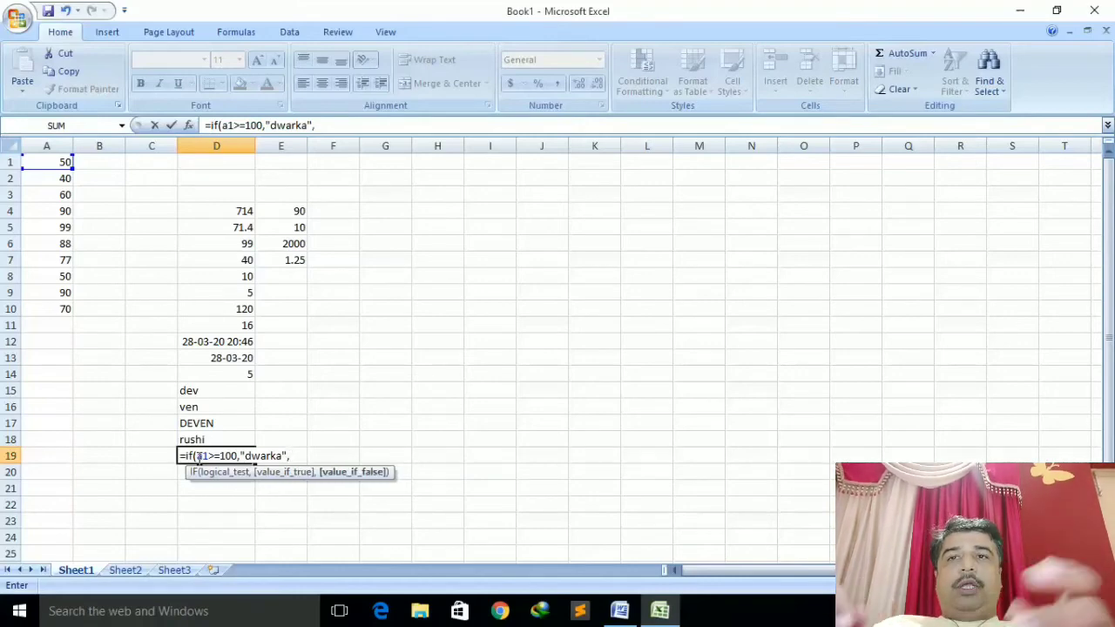
type("okha")
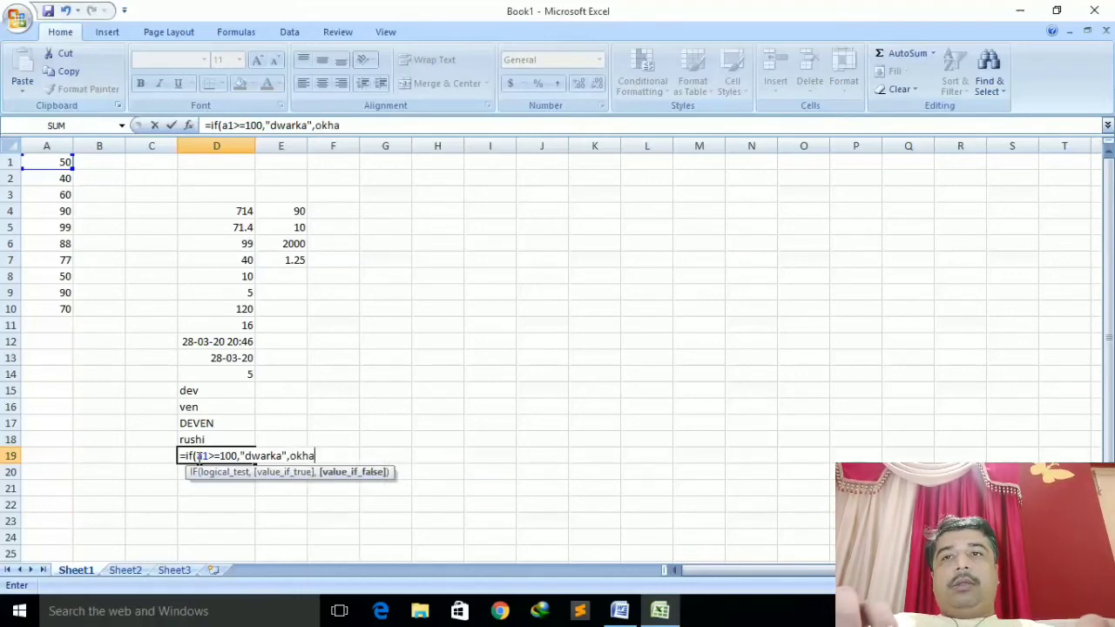
key("BackSpace")
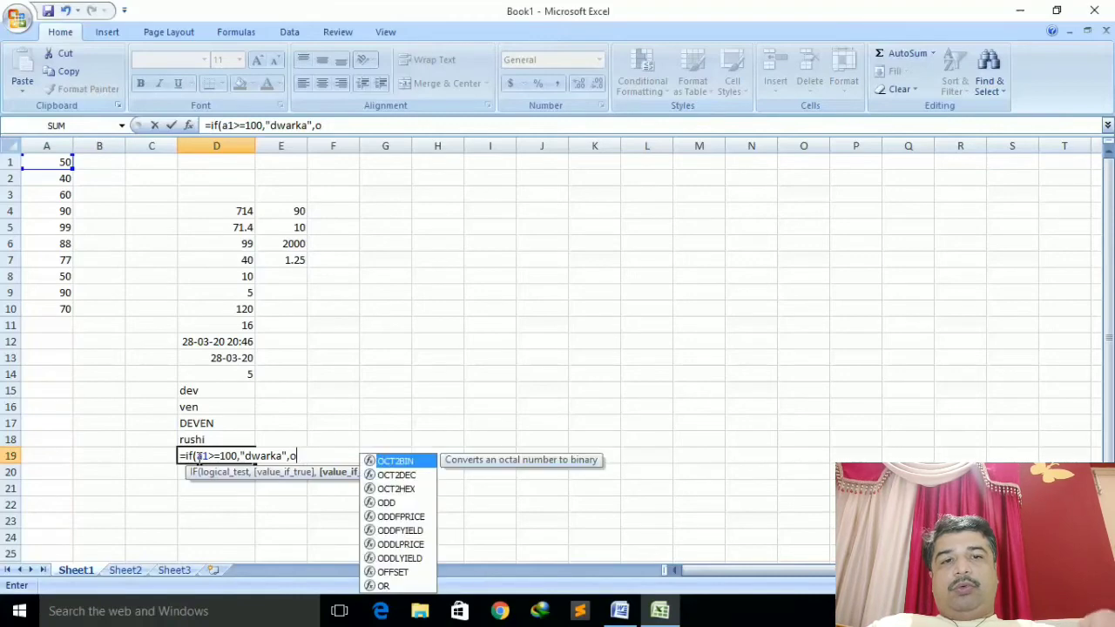
key("BackSpace")
type("okha")
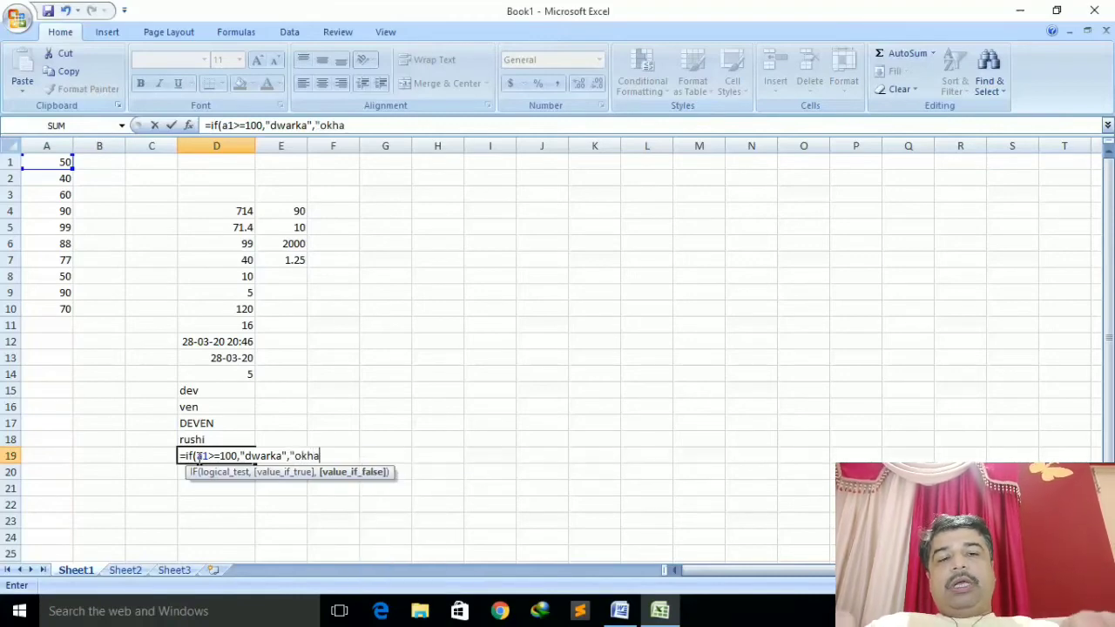
type("\"")
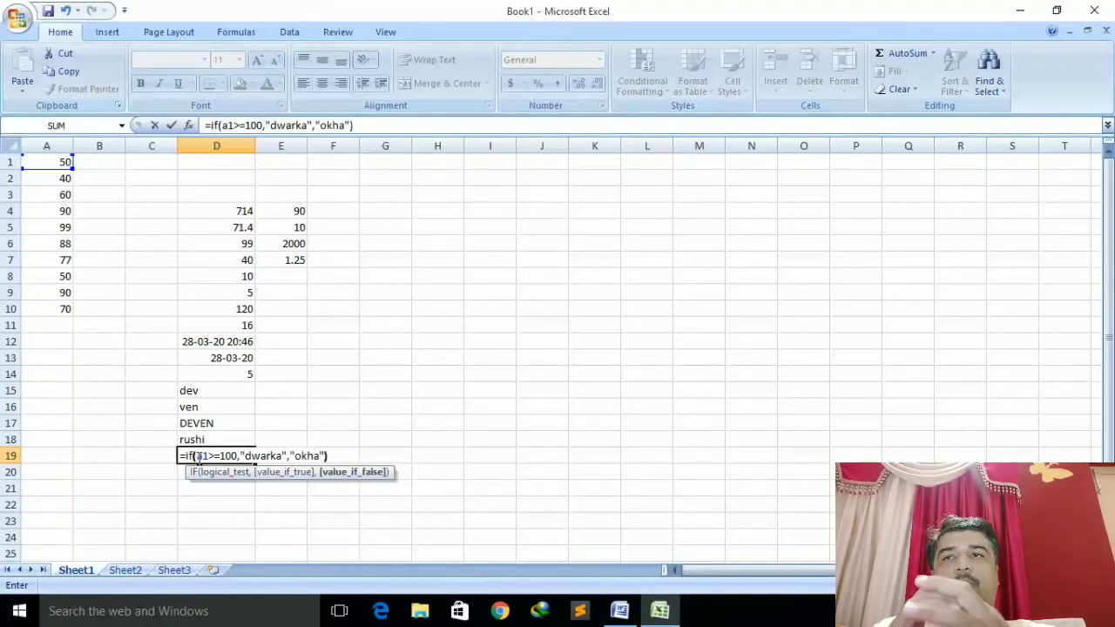
type(")")
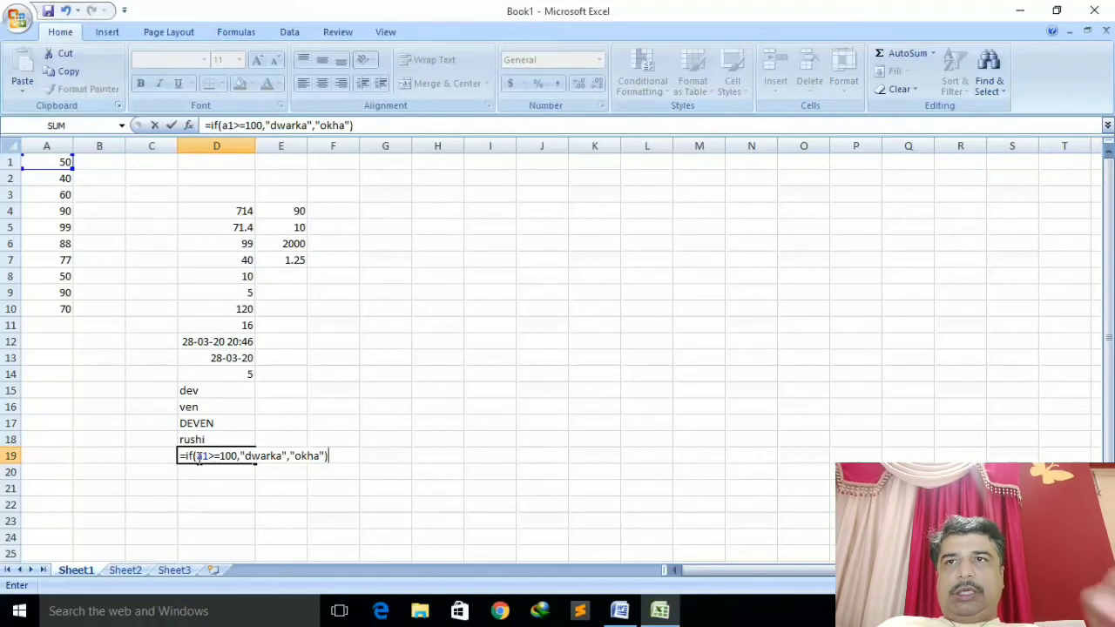
key("Return")
left_click(196, 456)
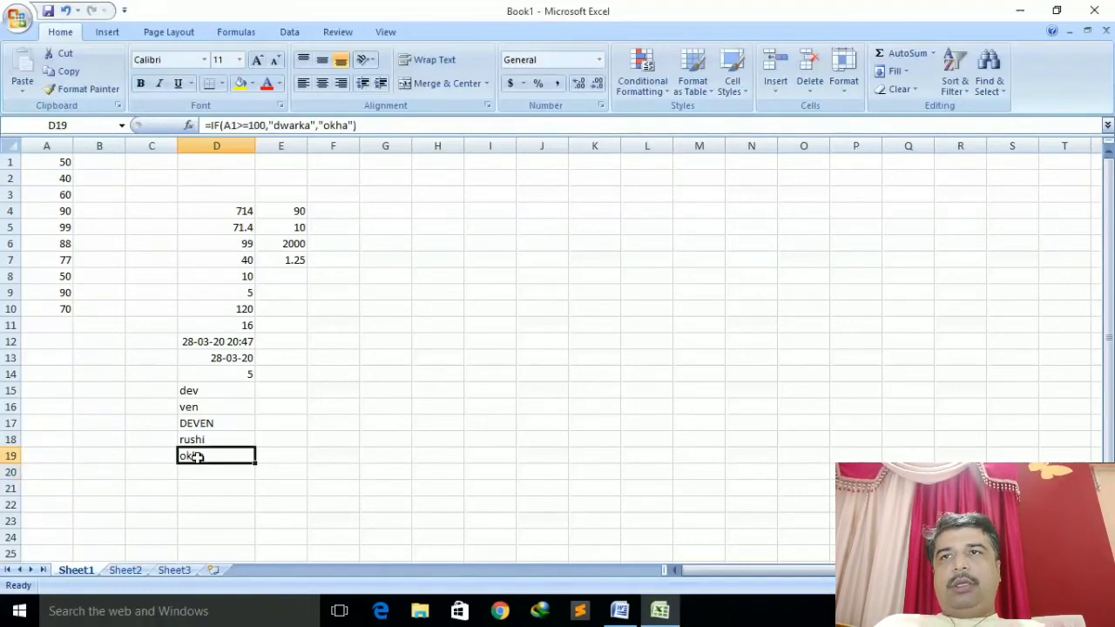
left_click(67, 166)
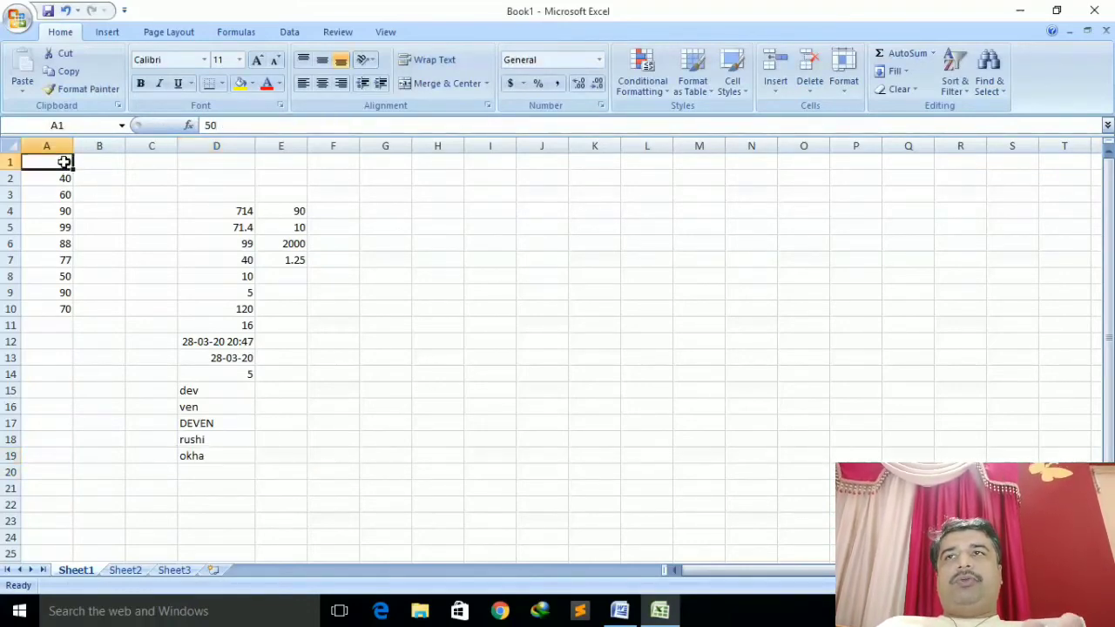
type("110")
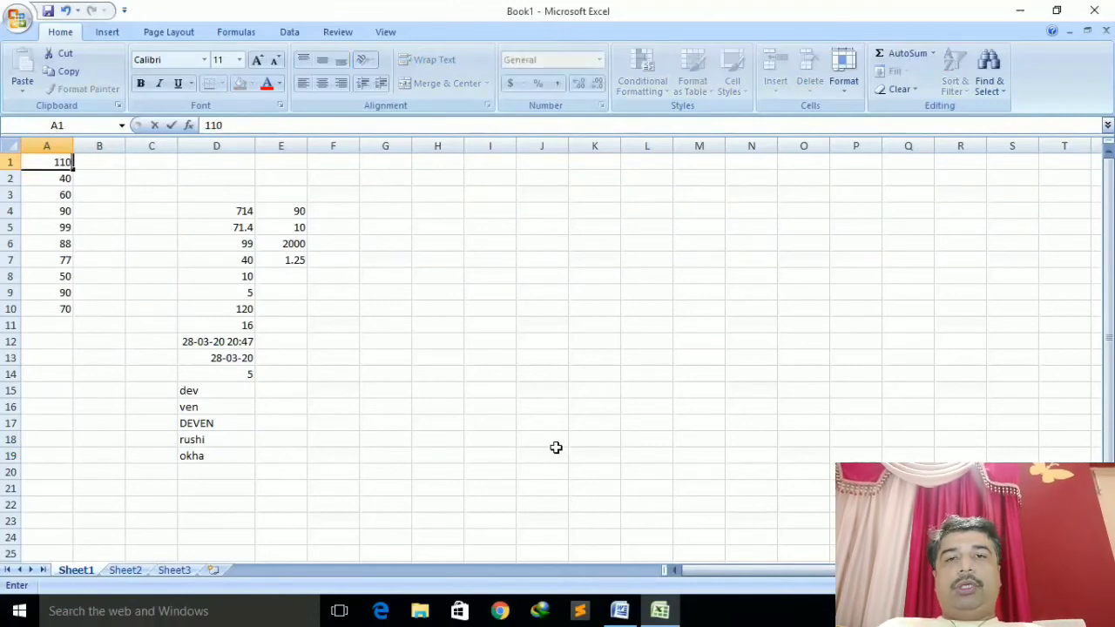
key("Return")
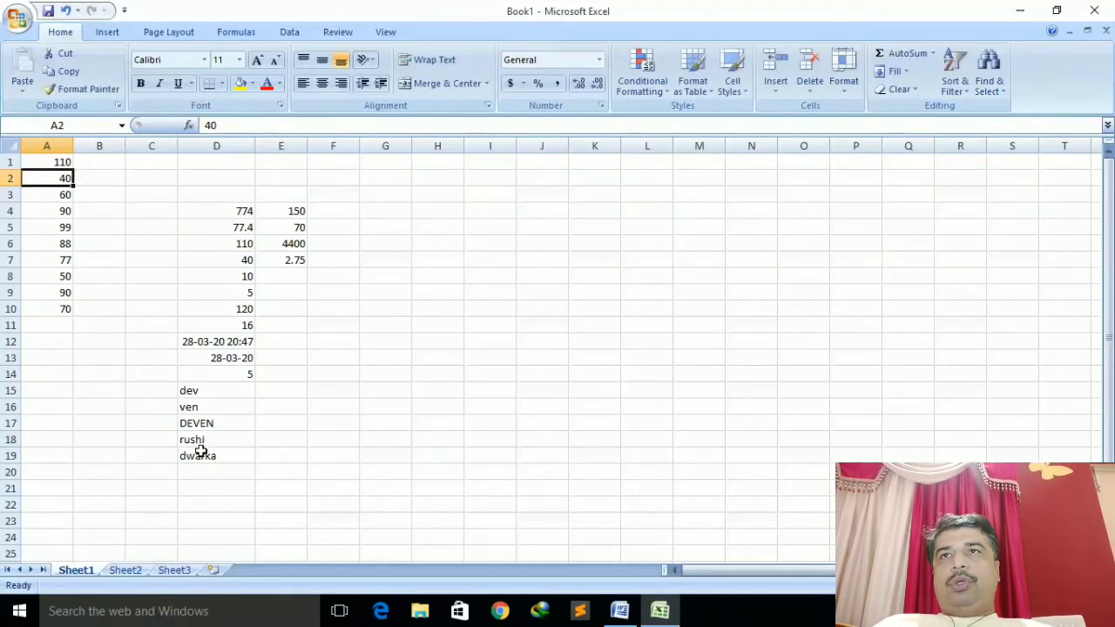
left_click(201, 456)
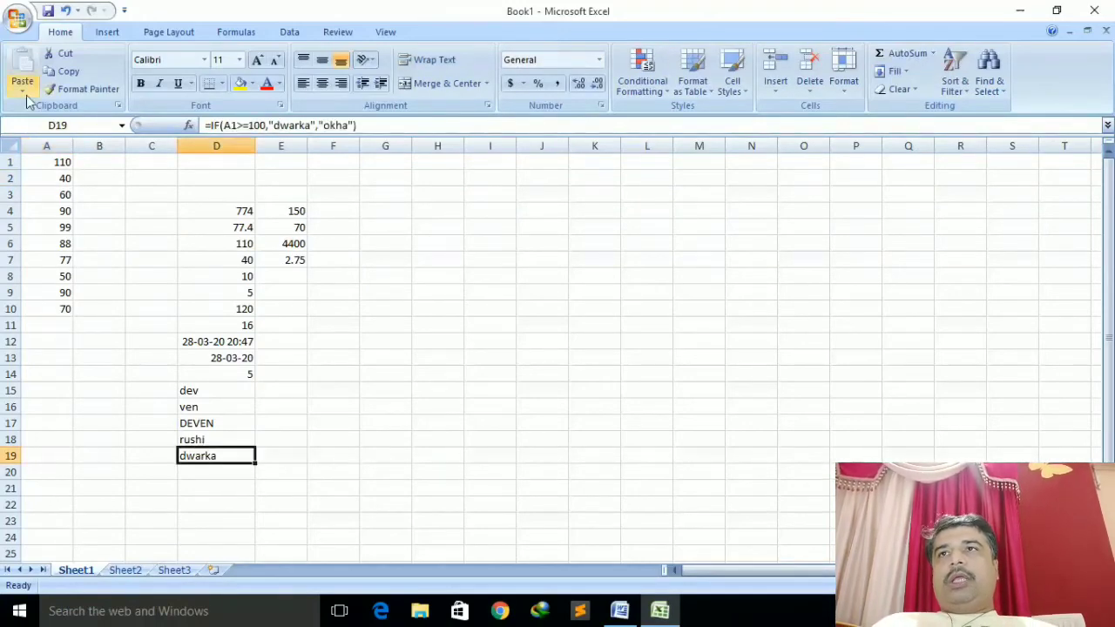
left_click(53, 163)
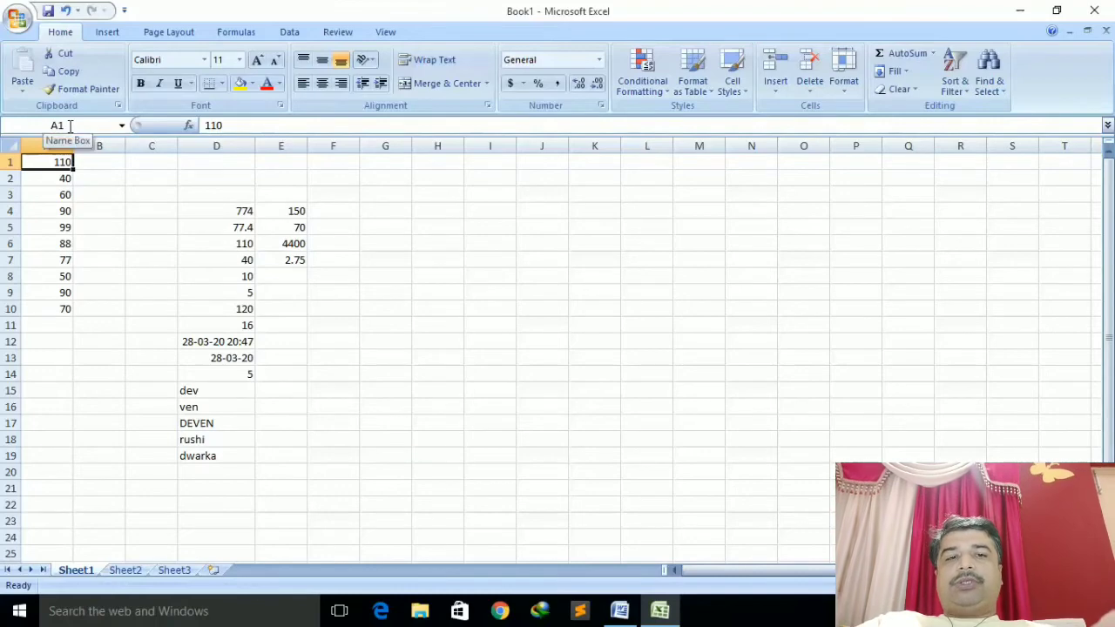
type("50")
key("Return")
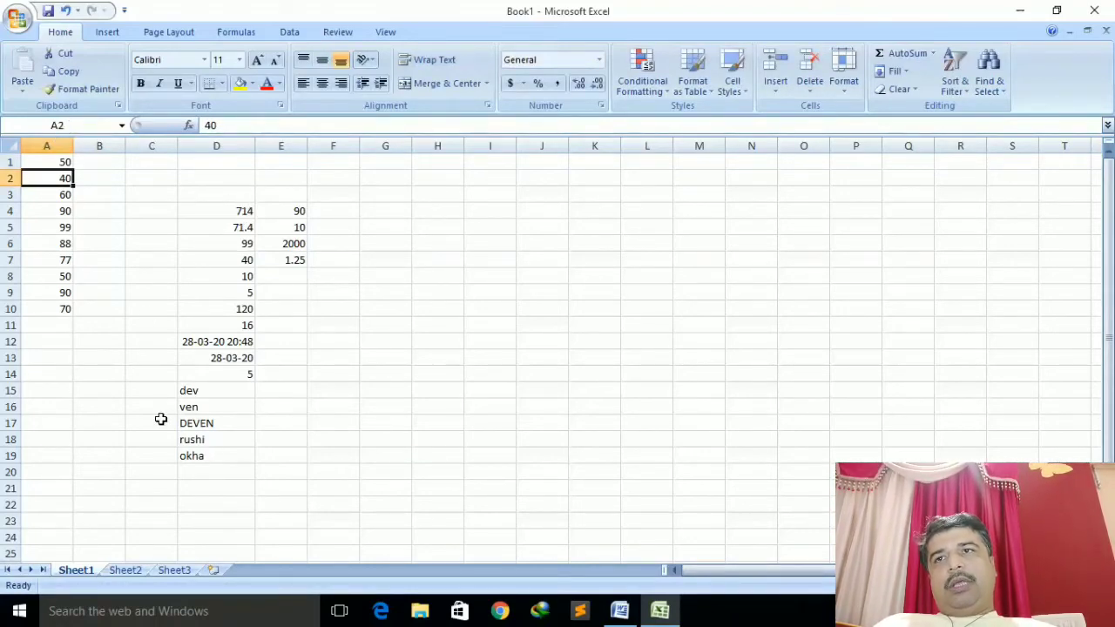
left_click(187, 456)
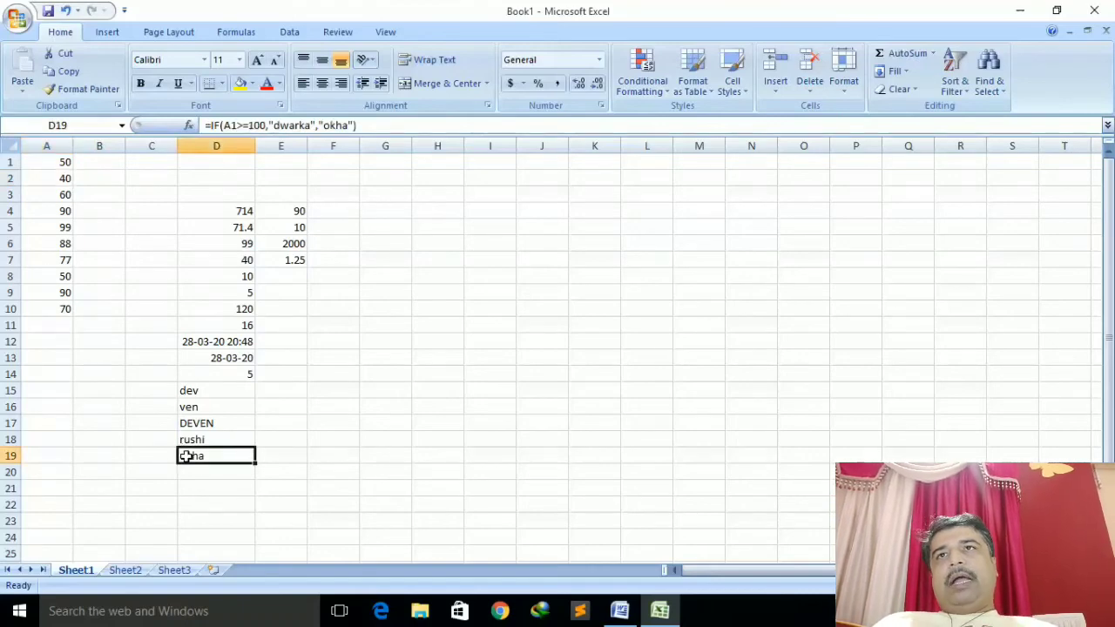
double_click(201, 458)
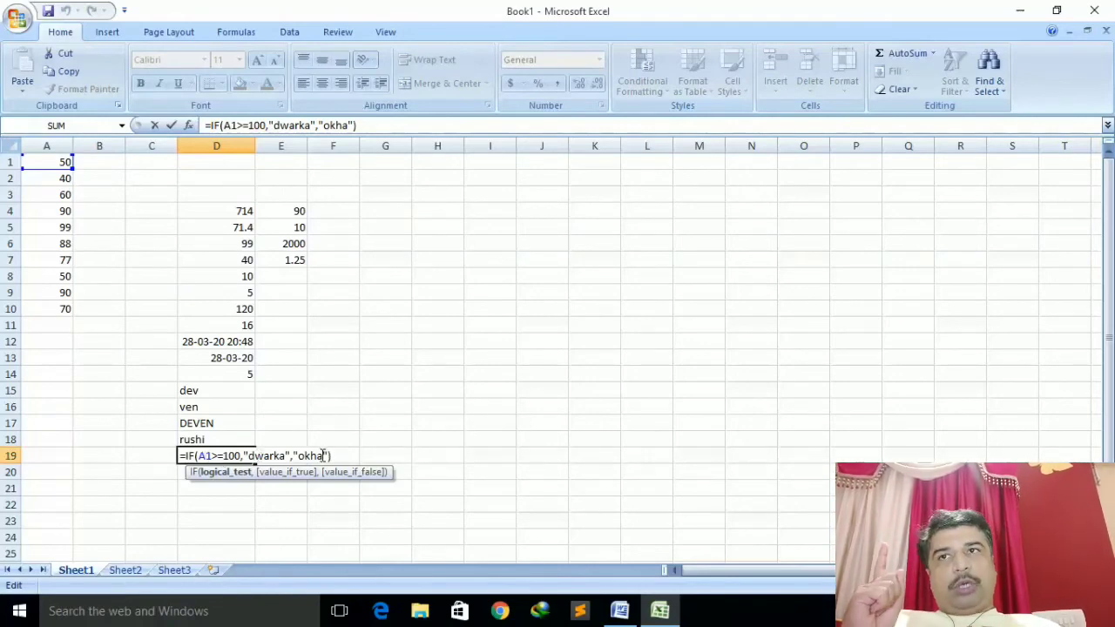
- Enter =EVEN(24) in D20
key("Return")
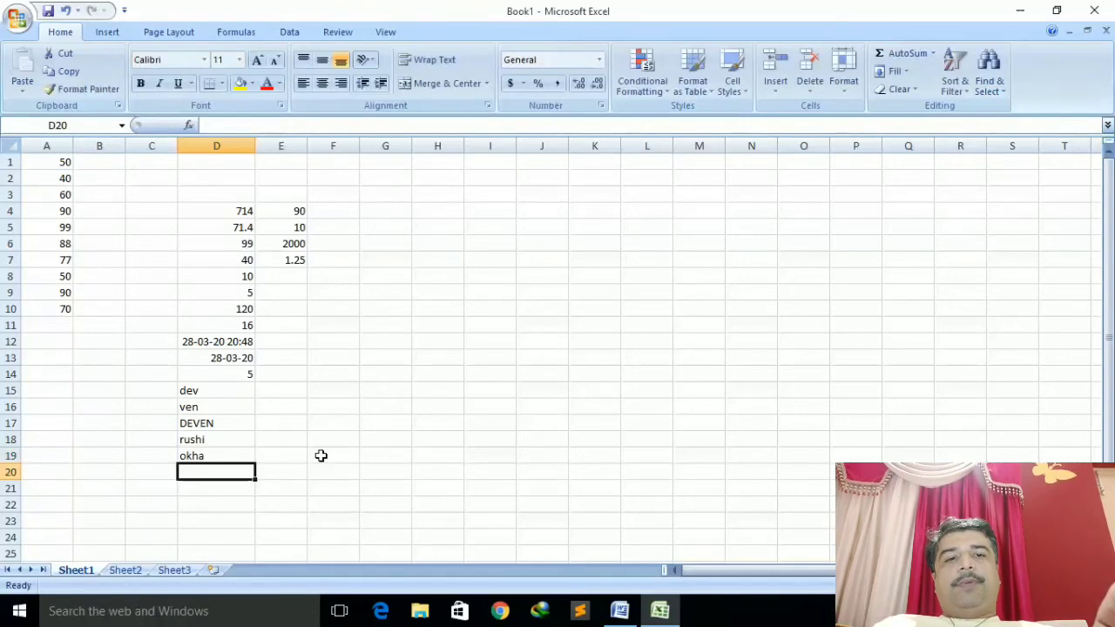
type("=eve")
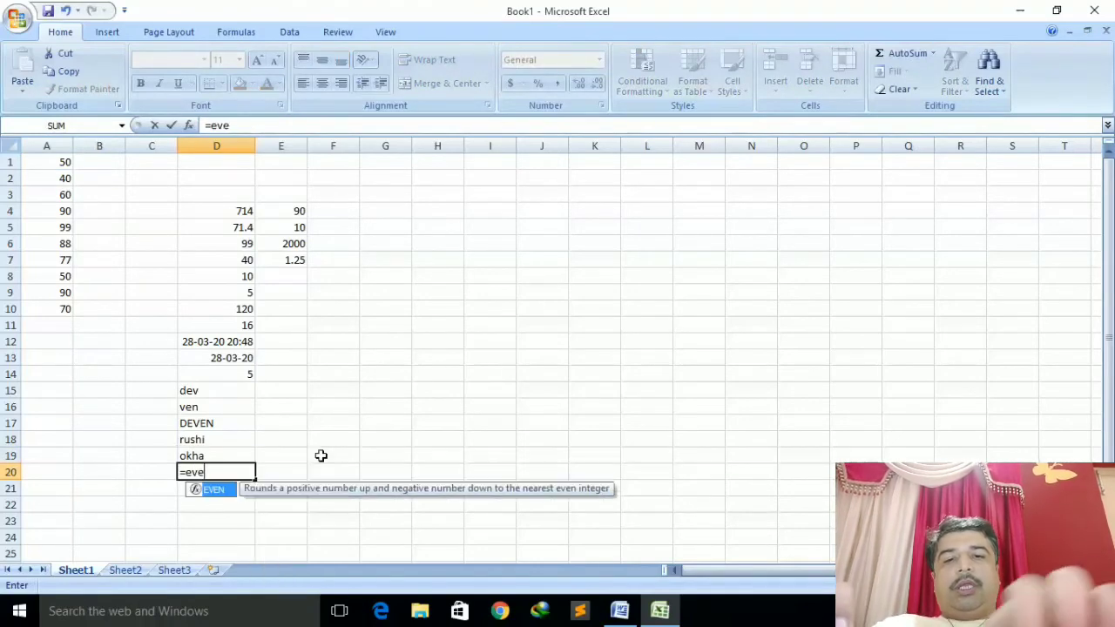
type("n(")
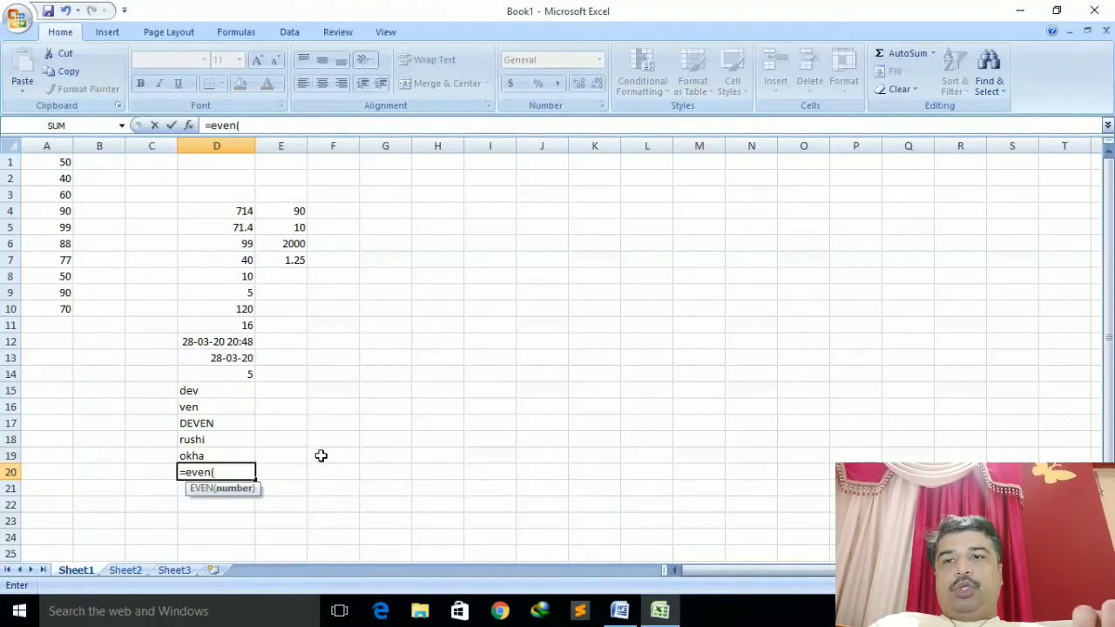
type("24)")
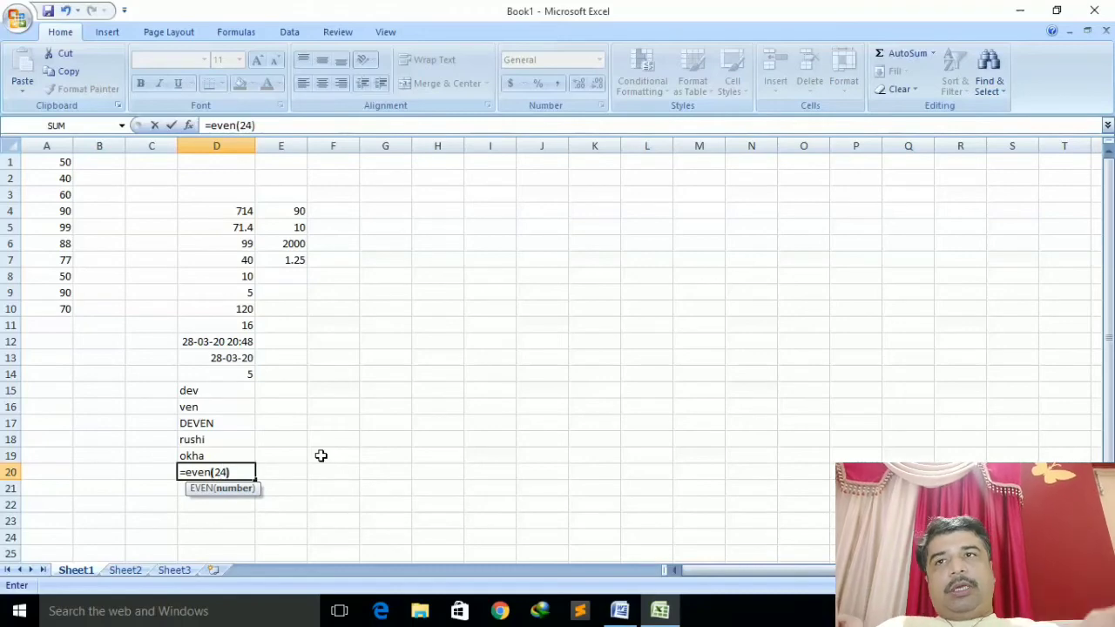
key("Return")
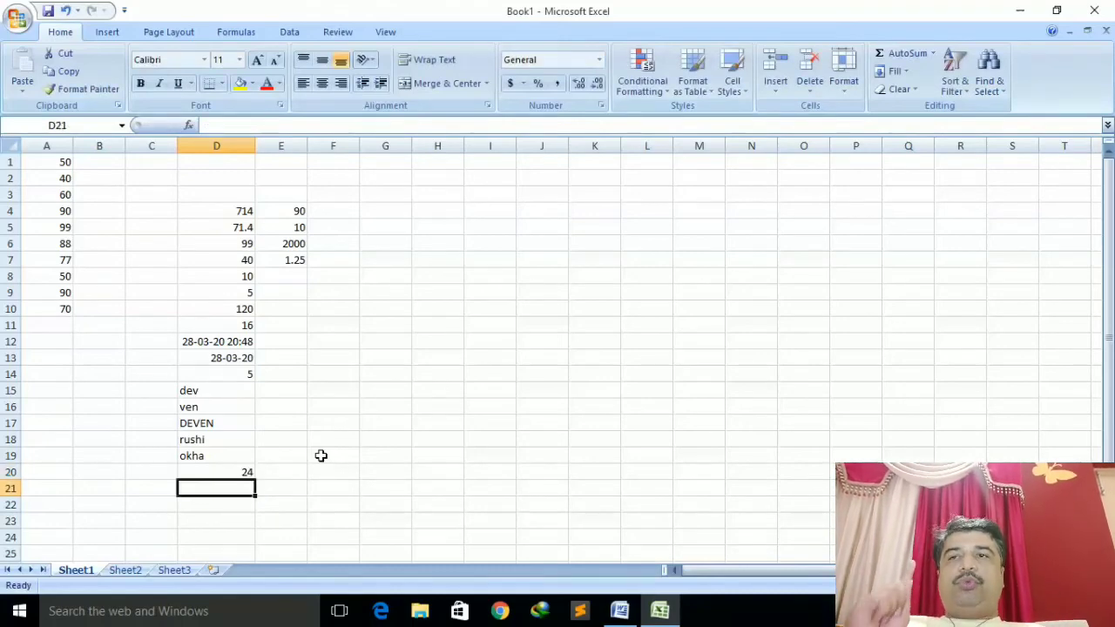
key("Up")
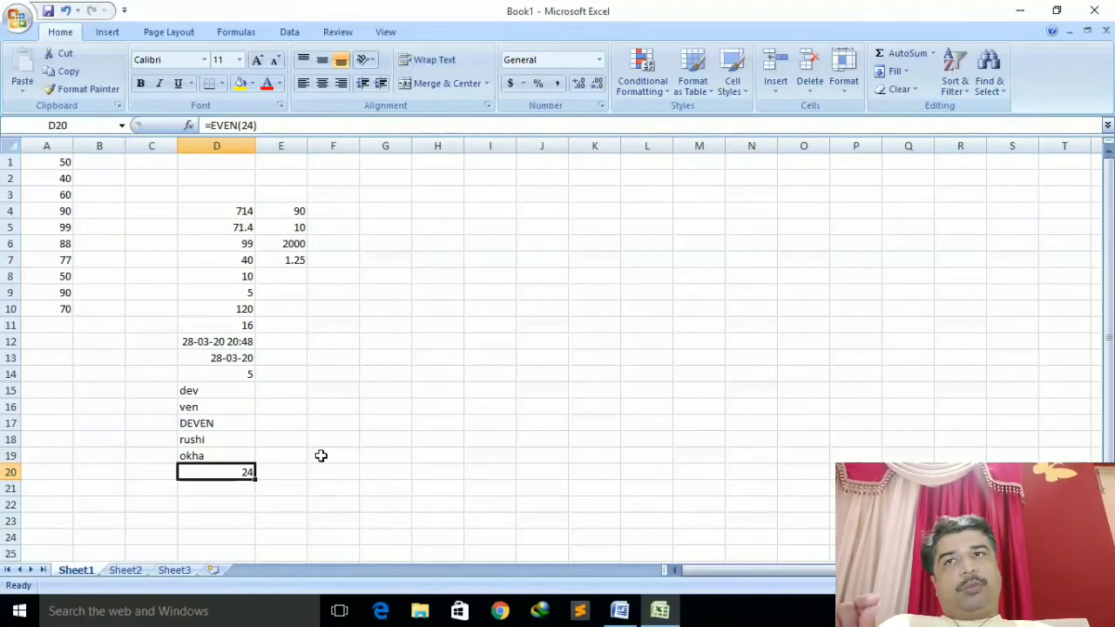
- Change D20's formula to =EVEN(25) so it shows 26
double_click(248, 469)
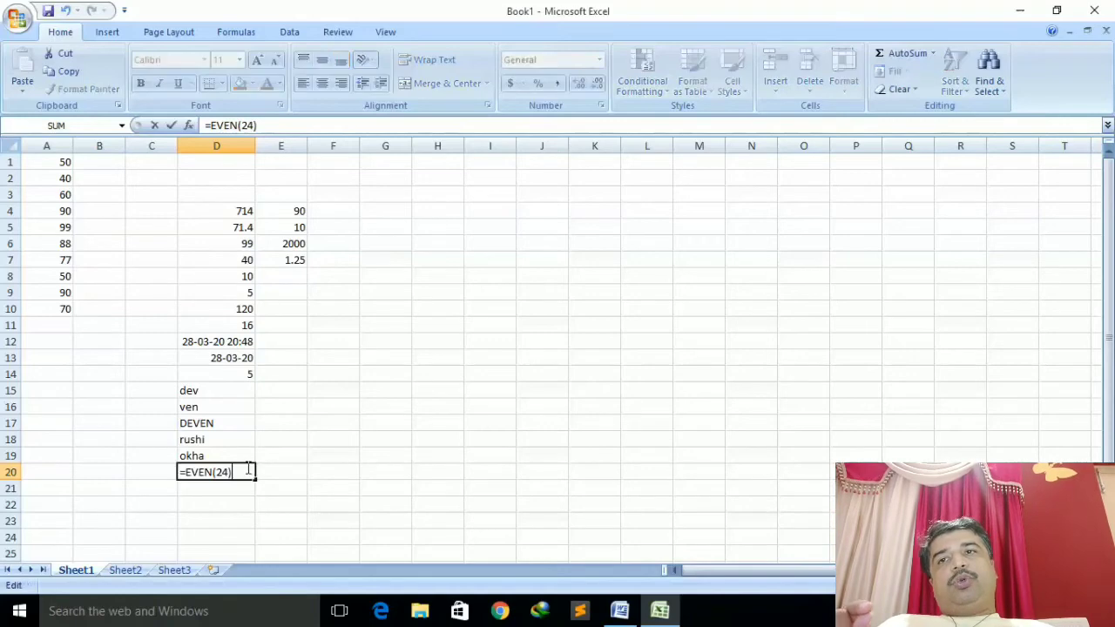
key("Left")
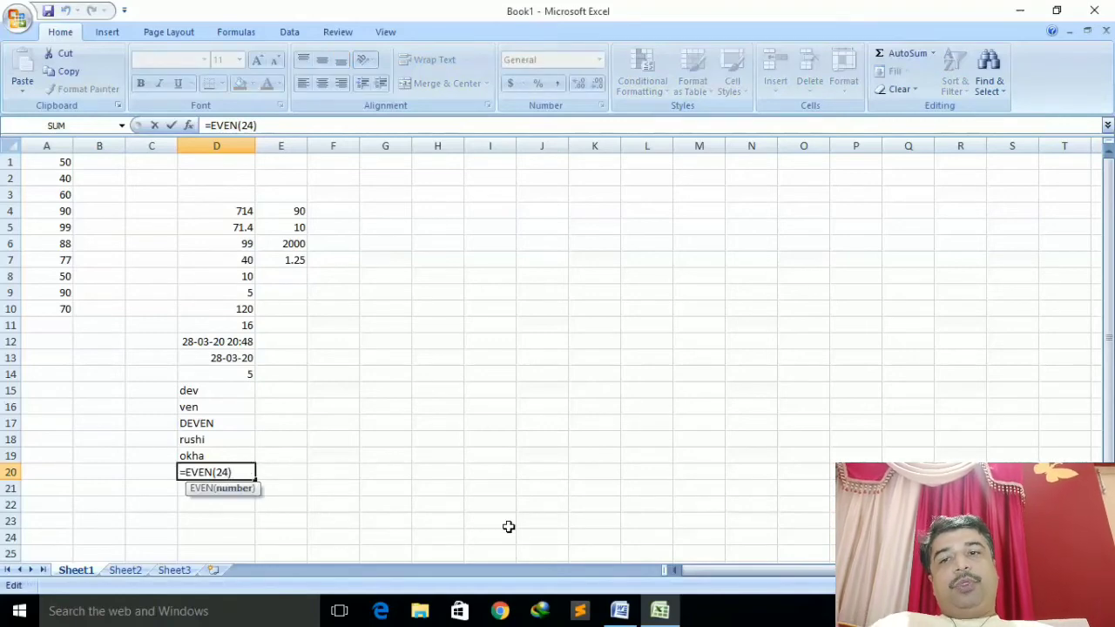
key("BackSpace")
type("5")
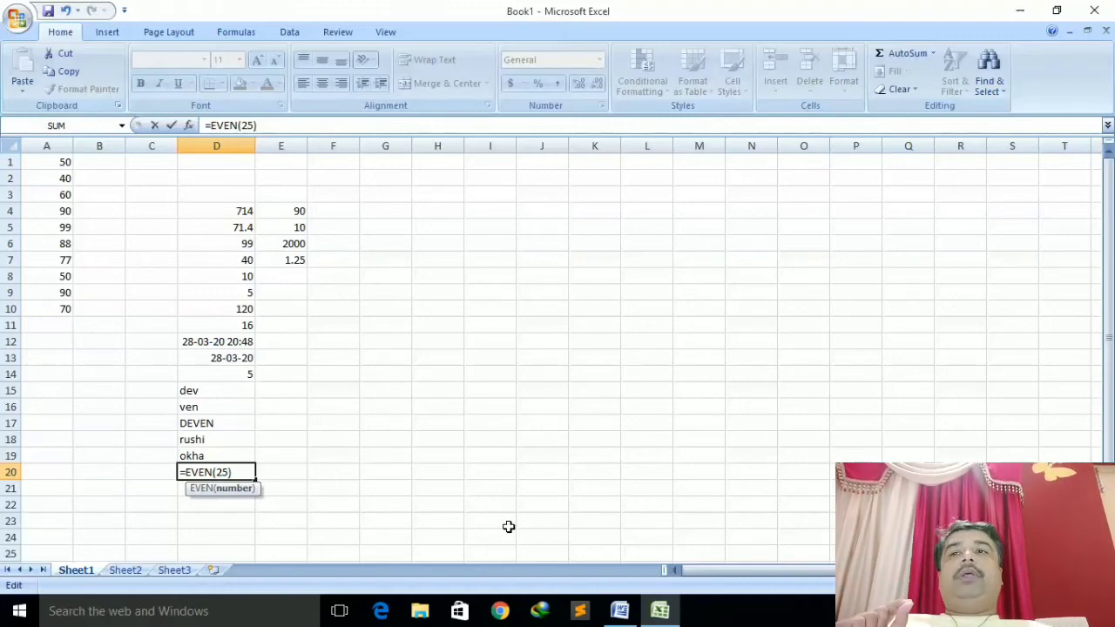
key("Return")
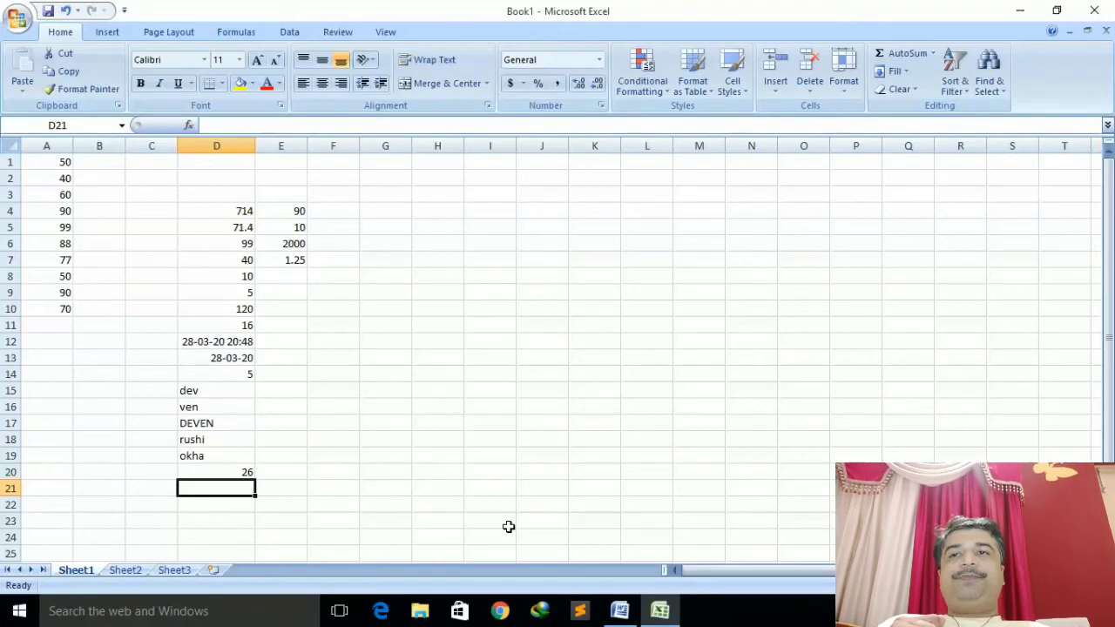
- Revert D20's formula to =EVEN(24)
left_click(223, 473)
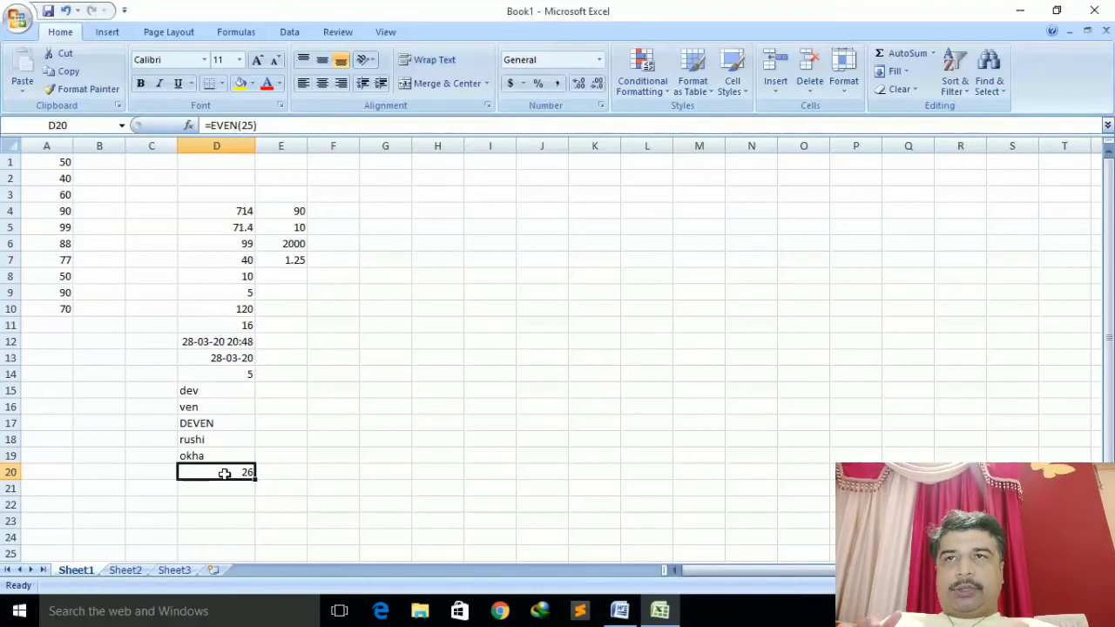
double_click(224, 473)
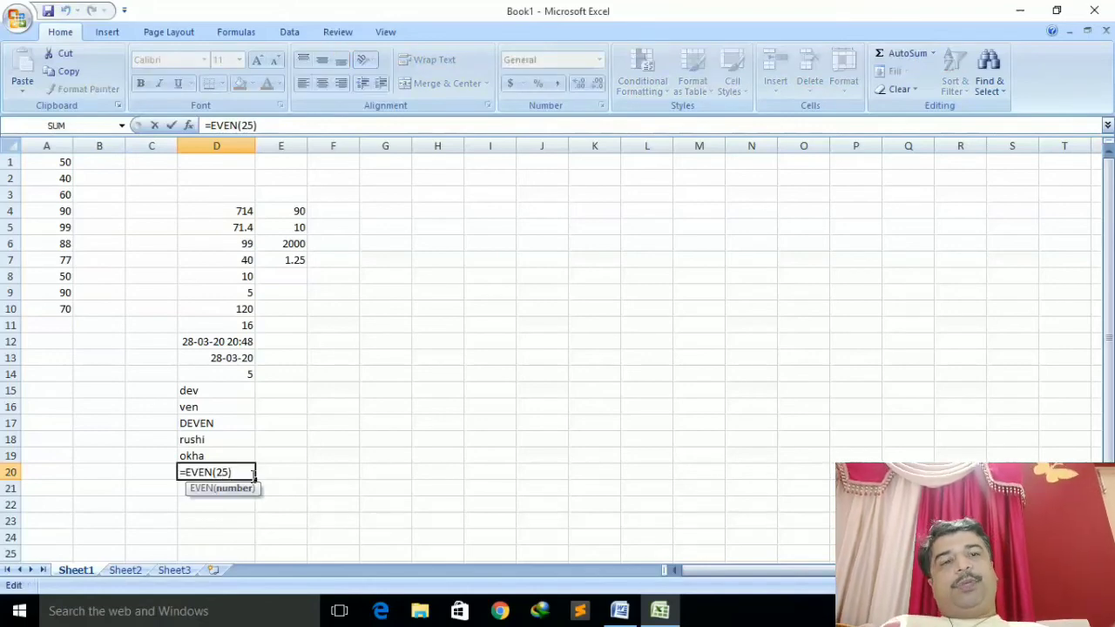
type("4")
key("Delete")
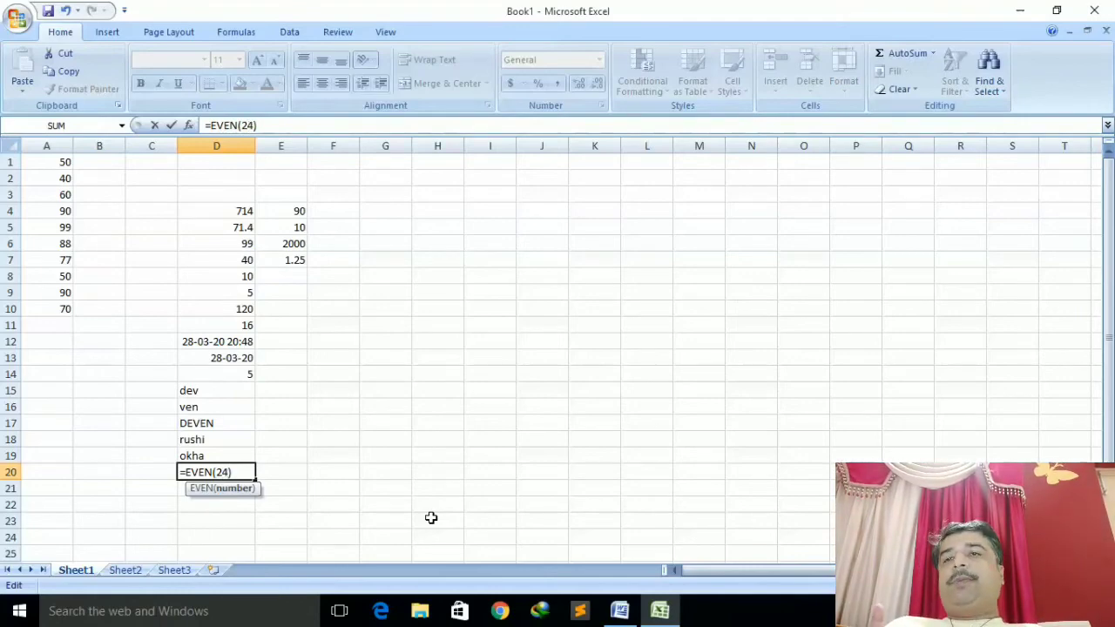
key("Return")
key("Up")
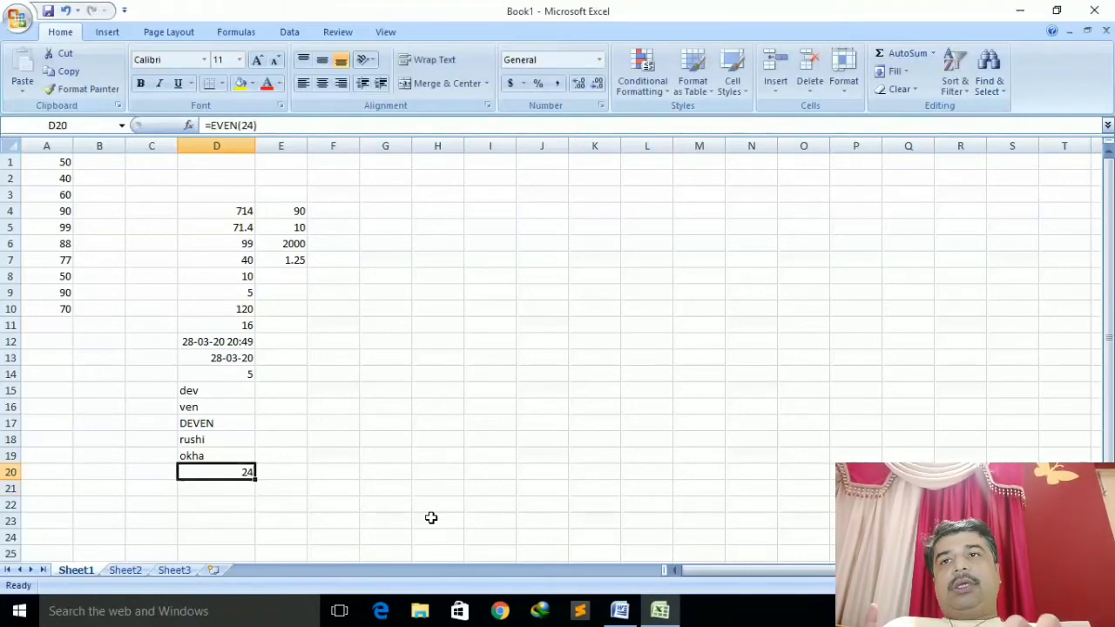
- Change D20's argument to 73 so =EVEN(73) shows 74
double_click(236, 472)
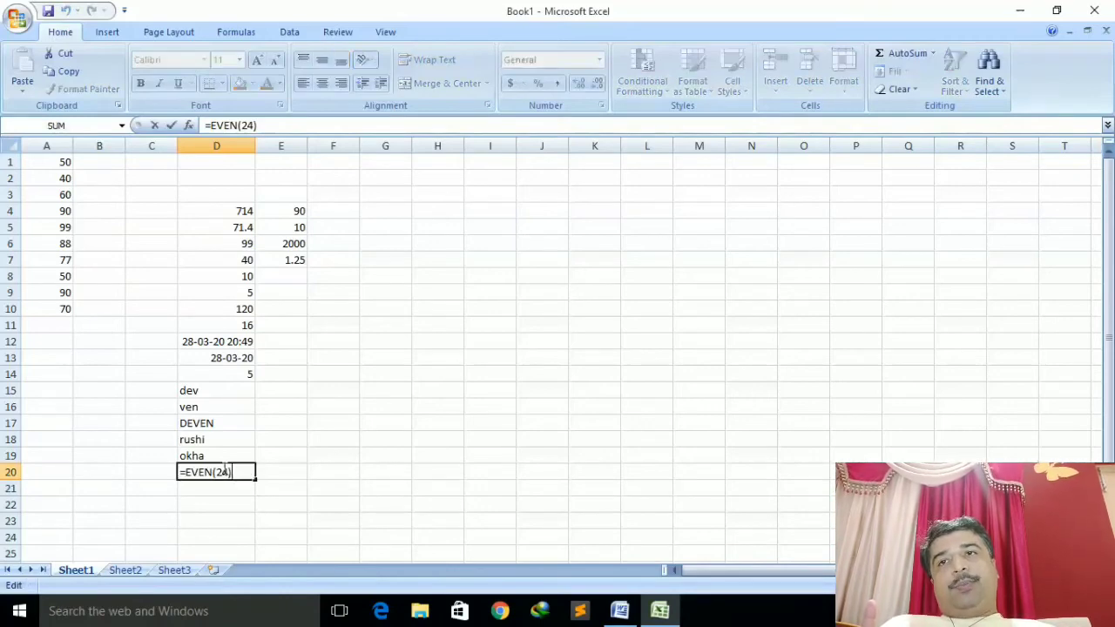
left_click(228, 471)
key("BackSpace")
key("BackSpace")
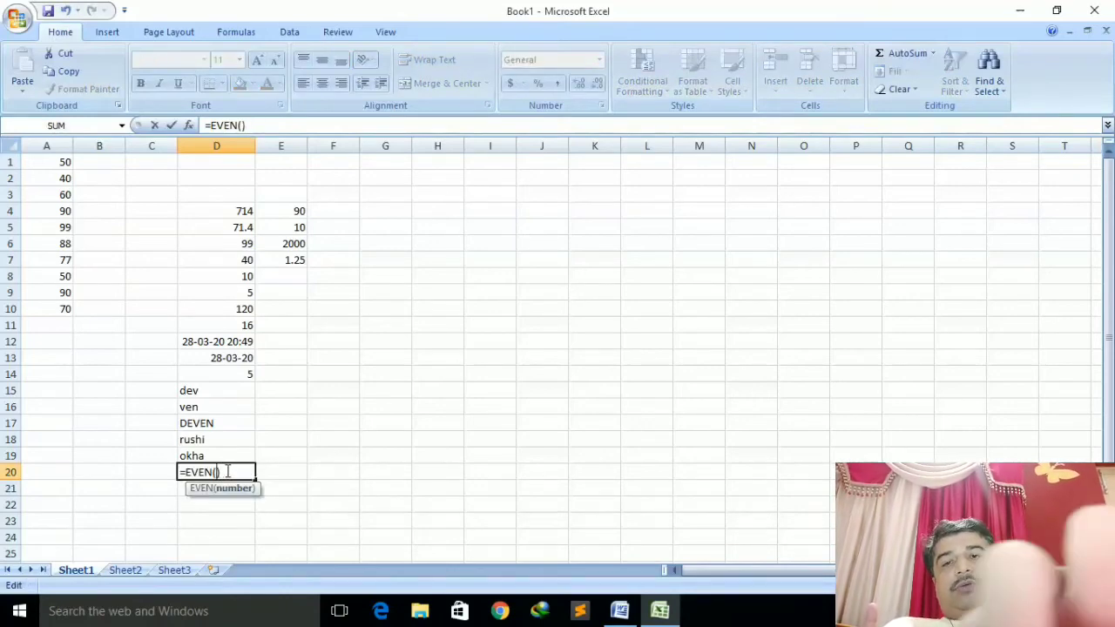
type("73")
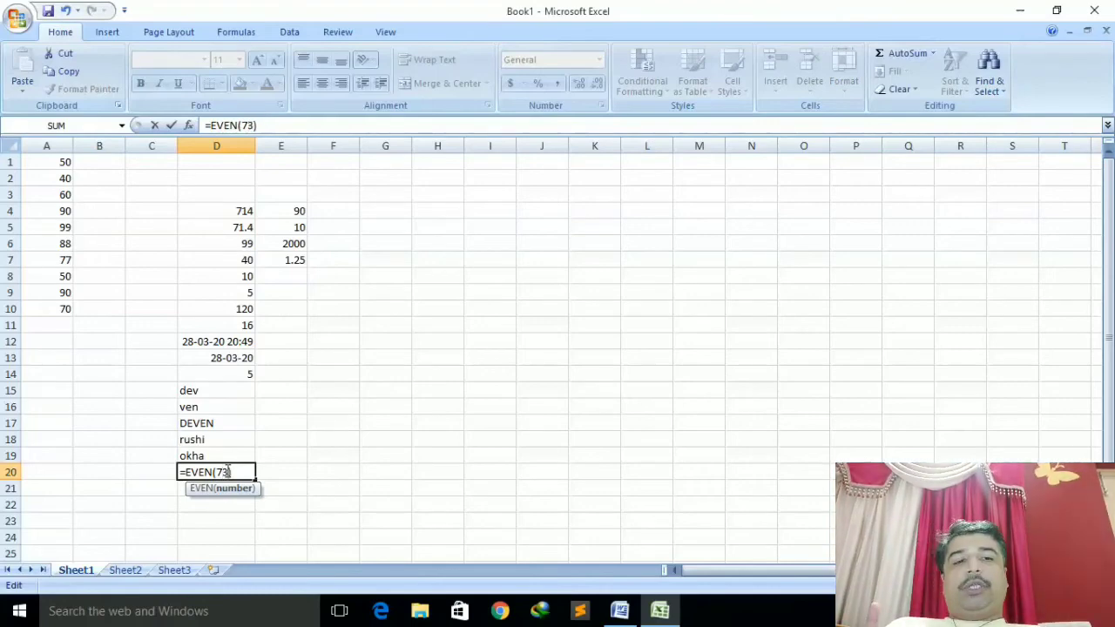
key("Return")
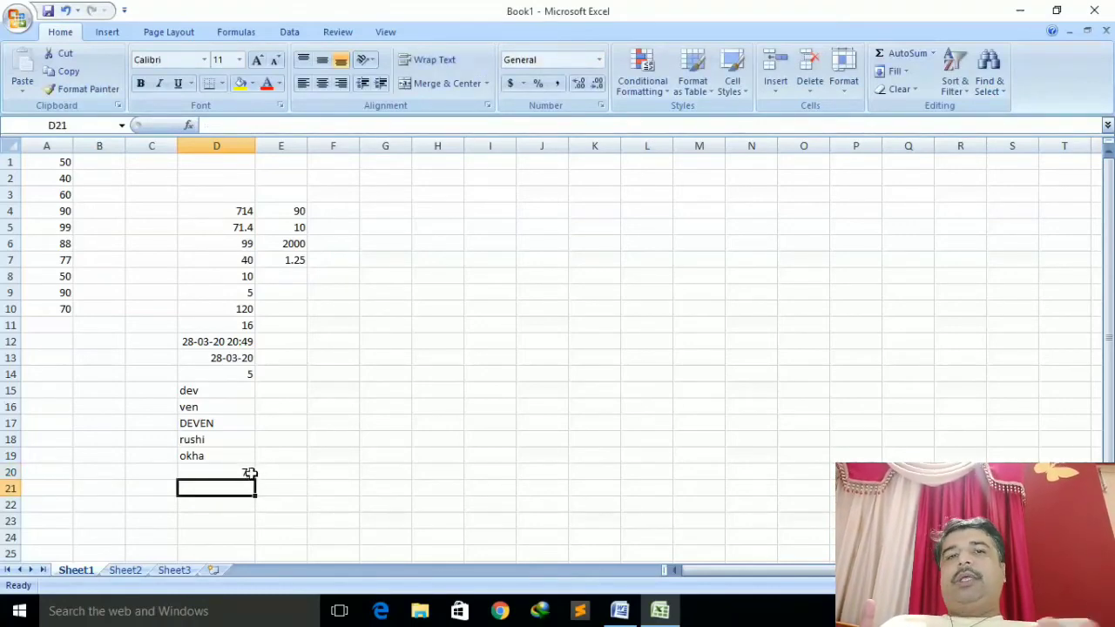
mouse_move(619, 610)
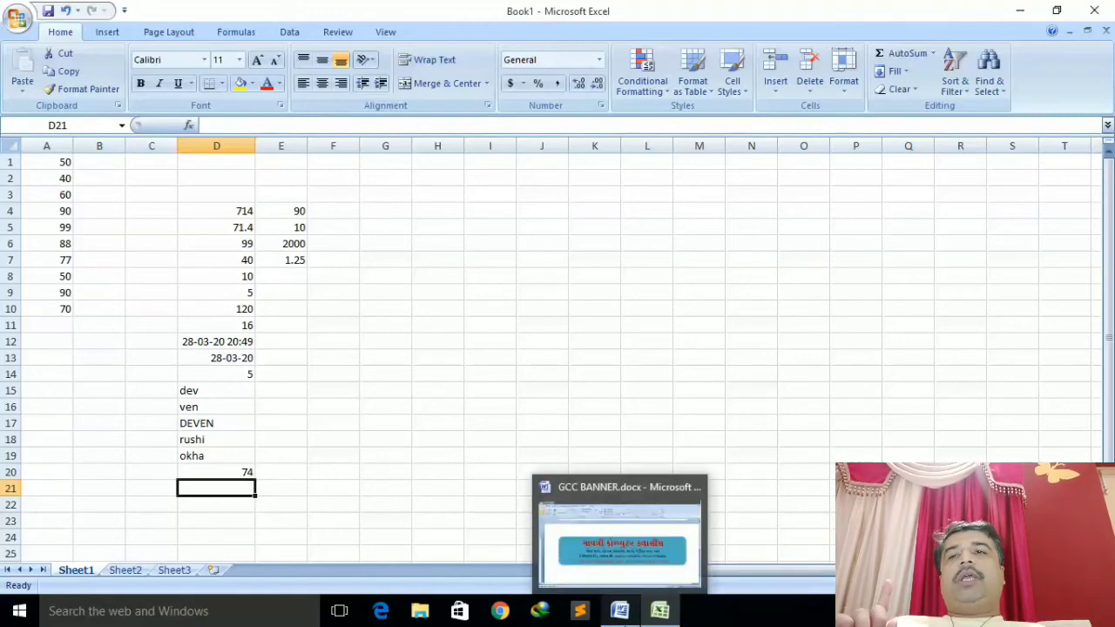
- Enter =ODD(32) in D21, showing 33, and compare its formula with D20's
type("=")
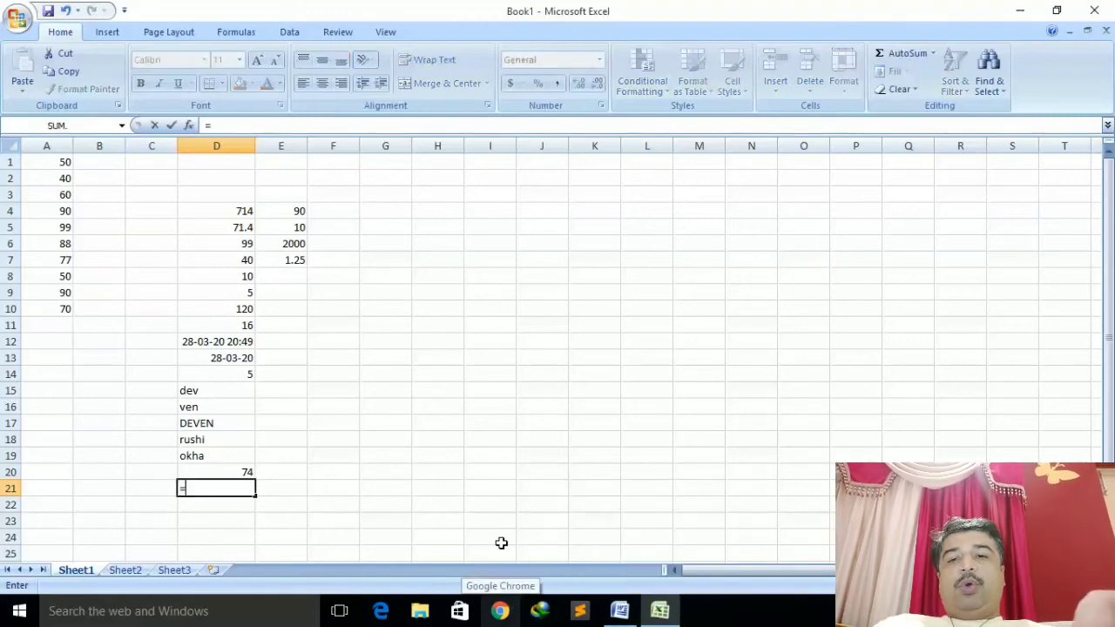
type("odd")
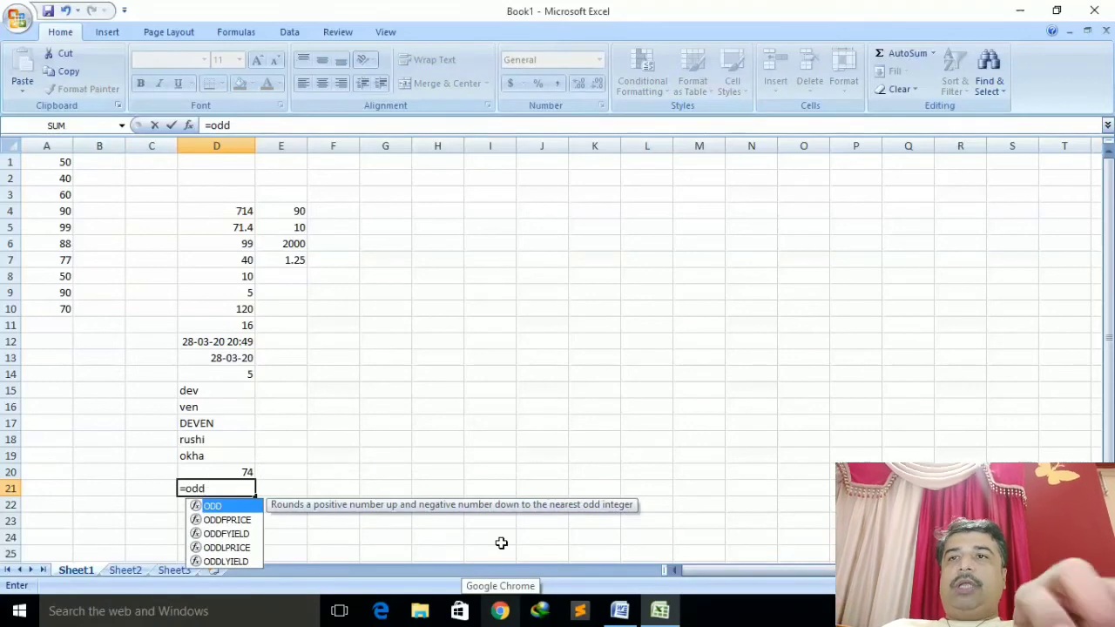
type("(")
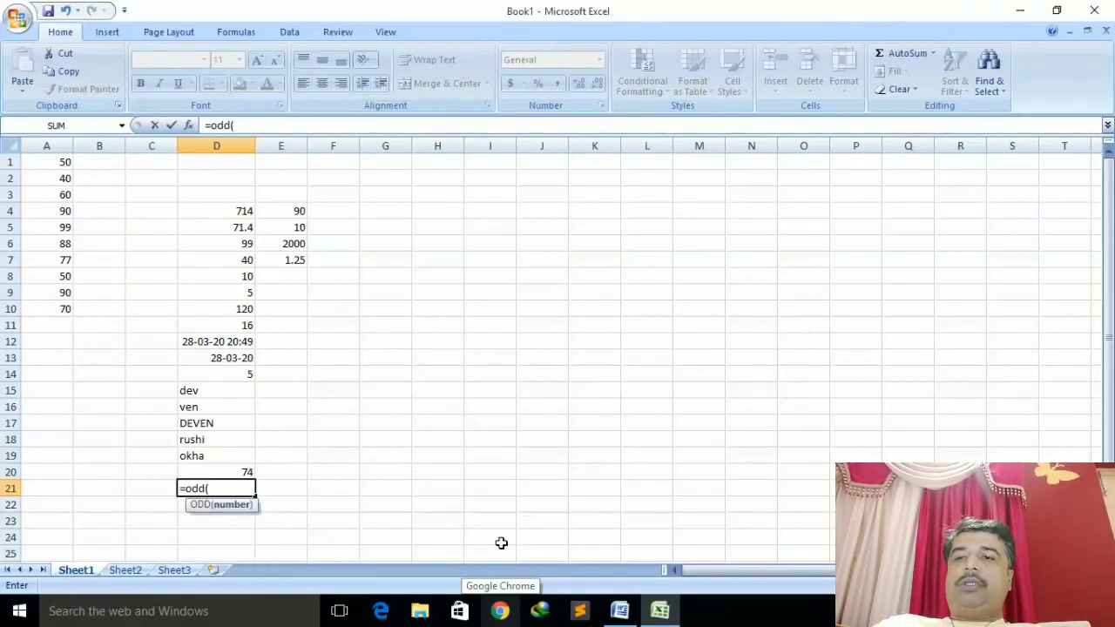
type("32)")
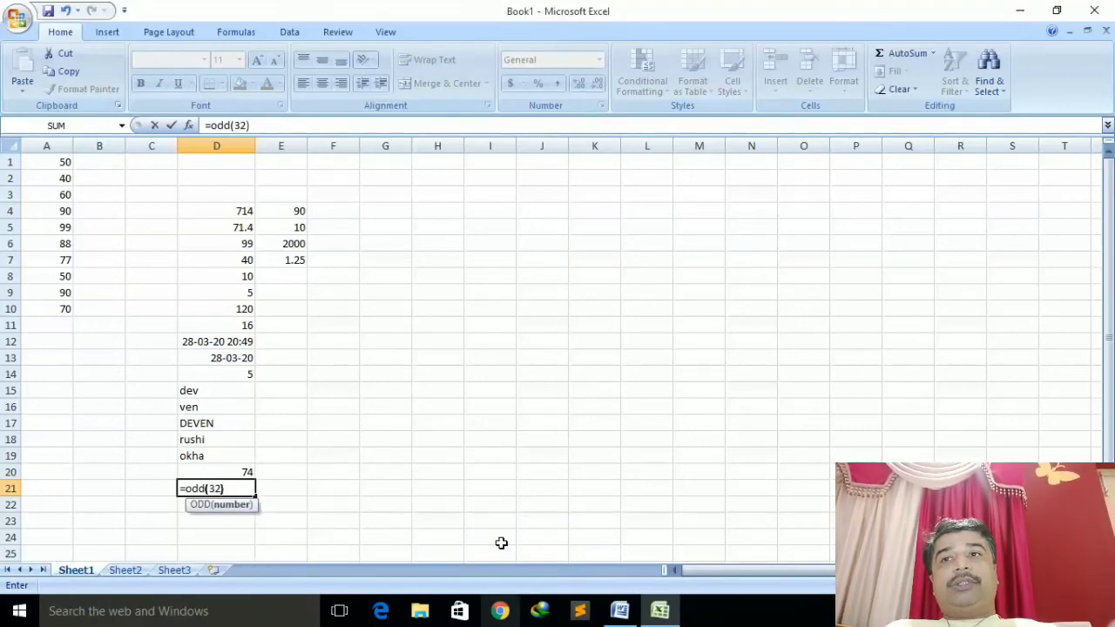
key("Return")
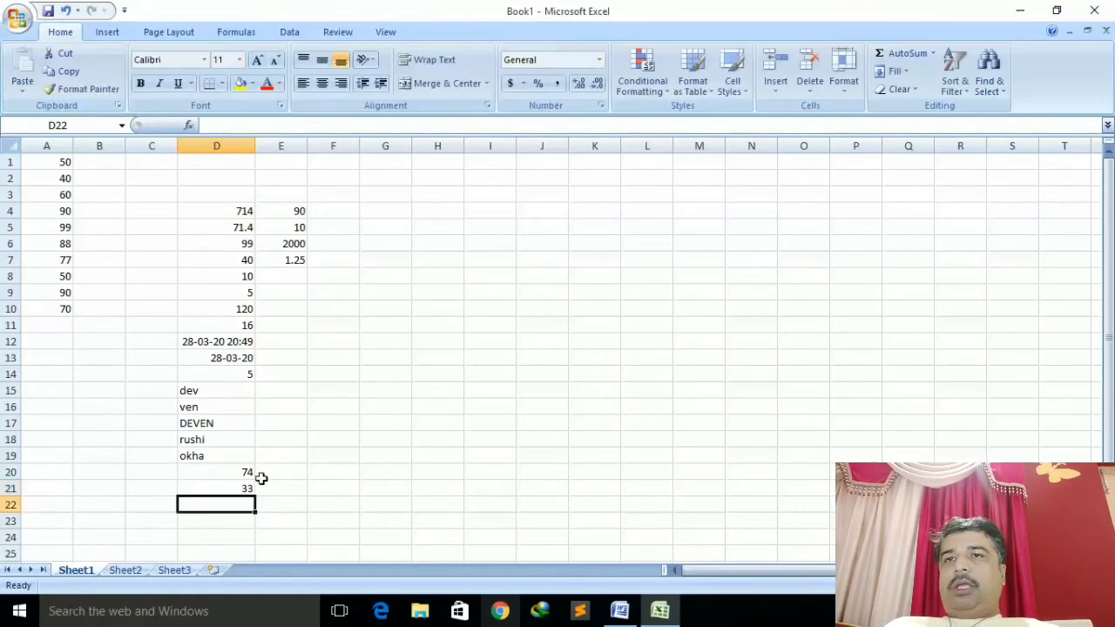
left_click(242, 483)
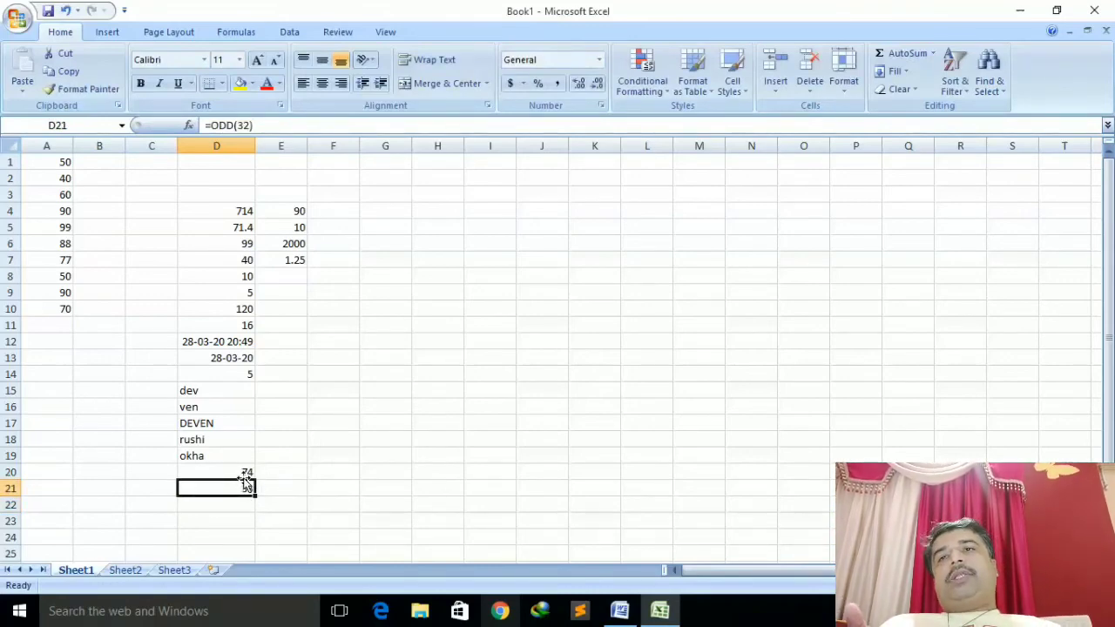
left_click(235, 473)
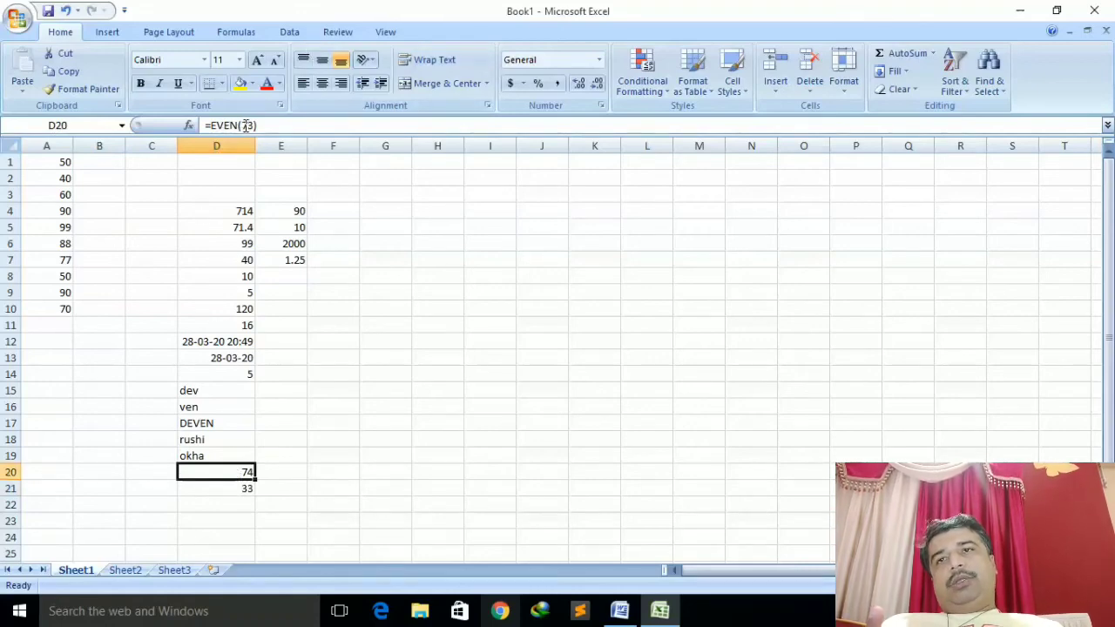
left_click(246, 485)
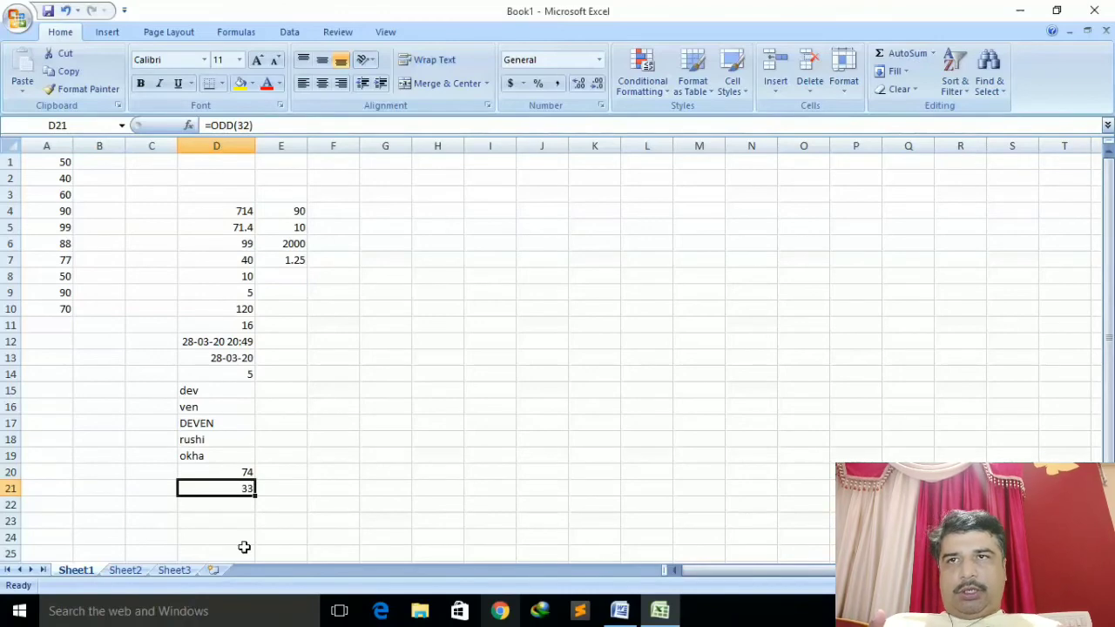
left_click(228, 512)
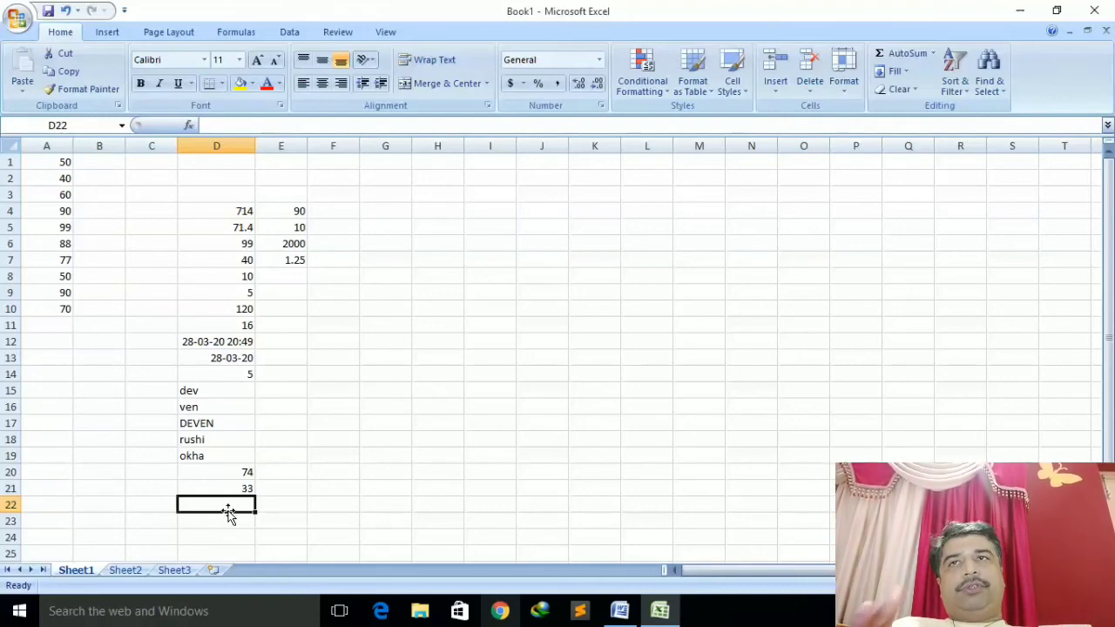
left_click(287, 218)
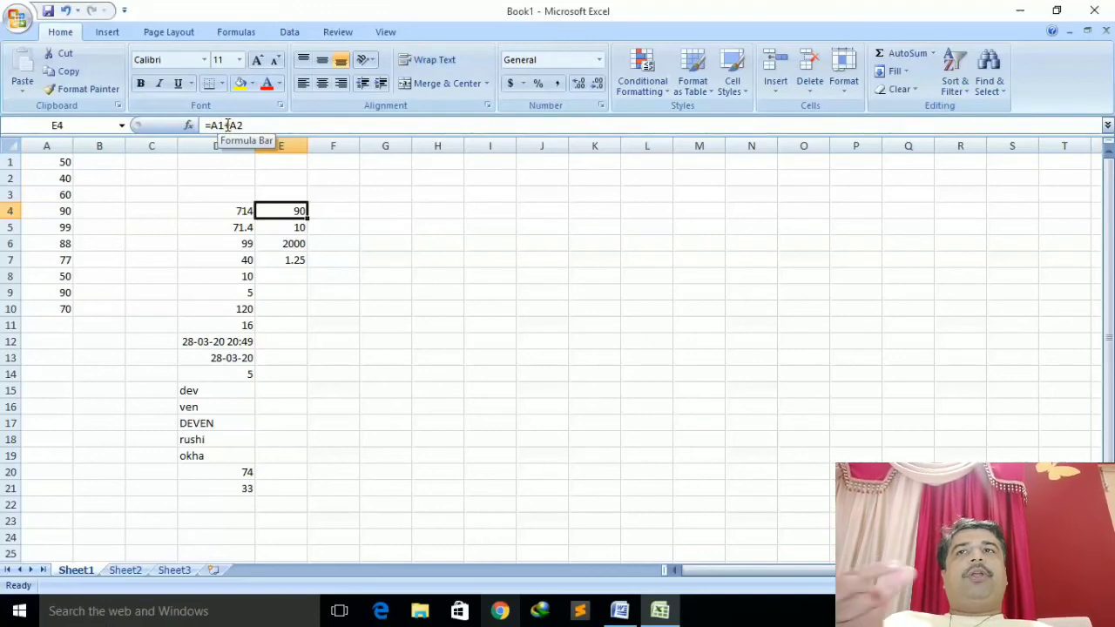
left_click(292, 227)
left_click(293, 245)
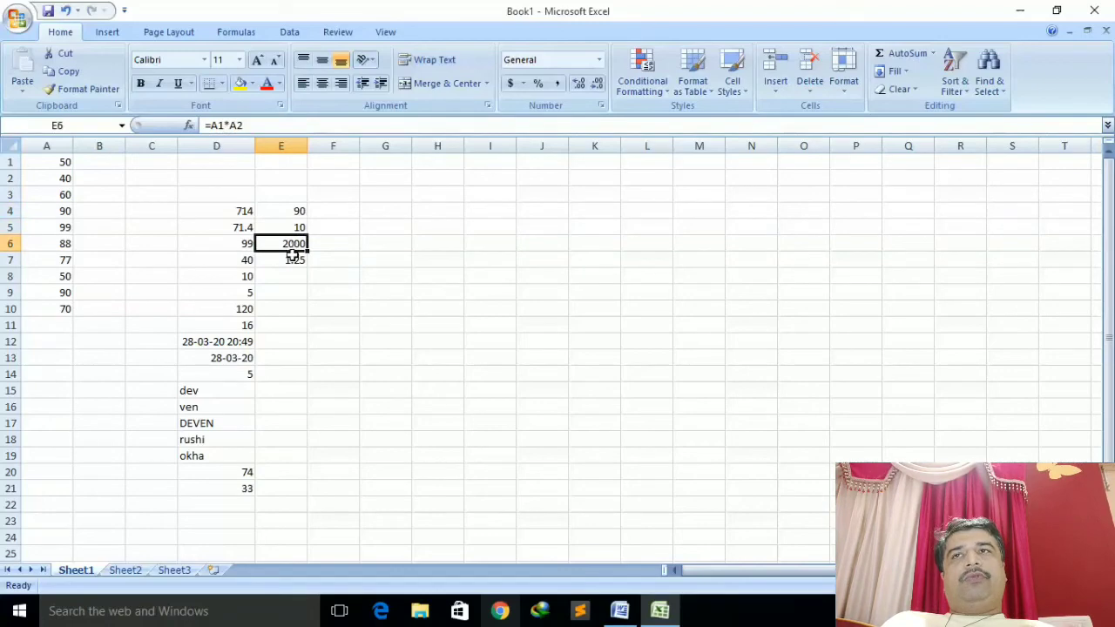
left_click(294, 260)
double_click(294, 259)
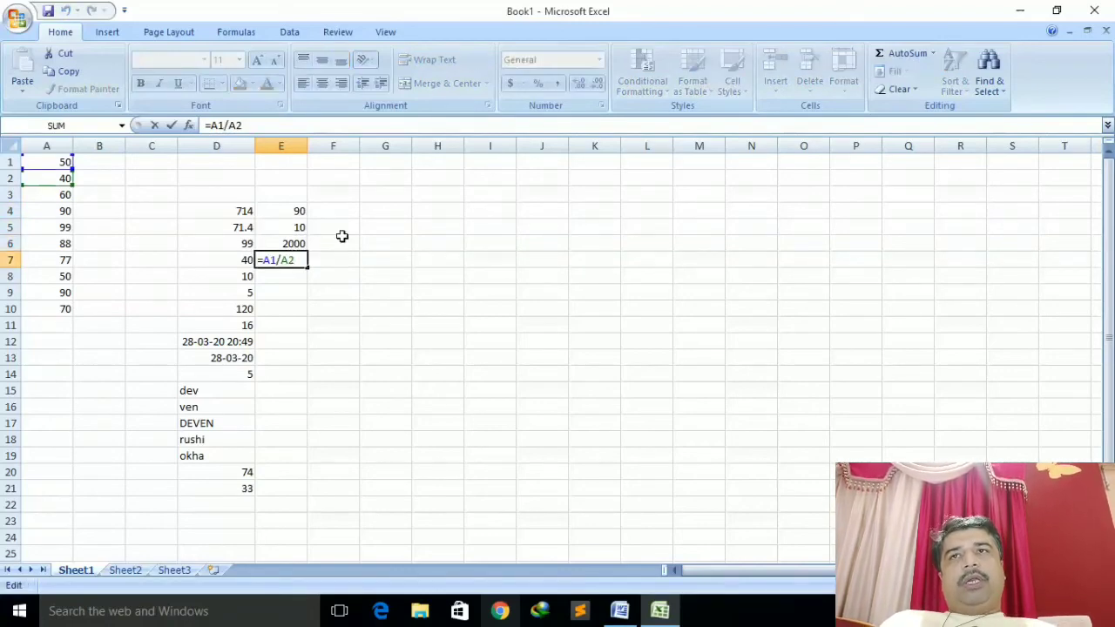
left_click(341, 235)
left_click(296, 211)
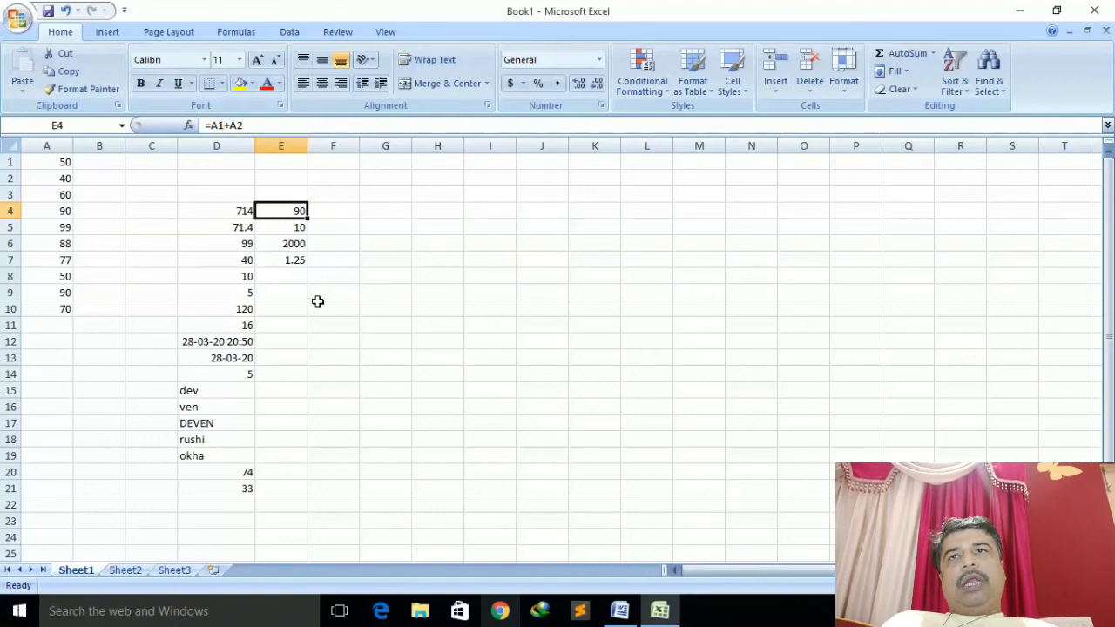
left_click(290, 232)
left_click(290, 246)
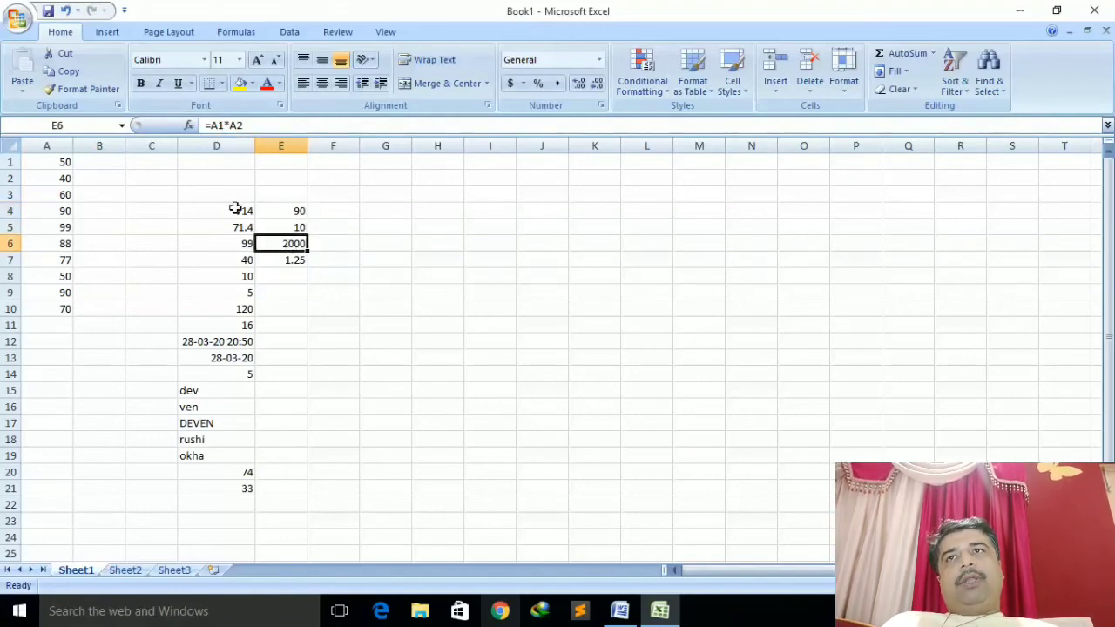
left_click(232, 209)
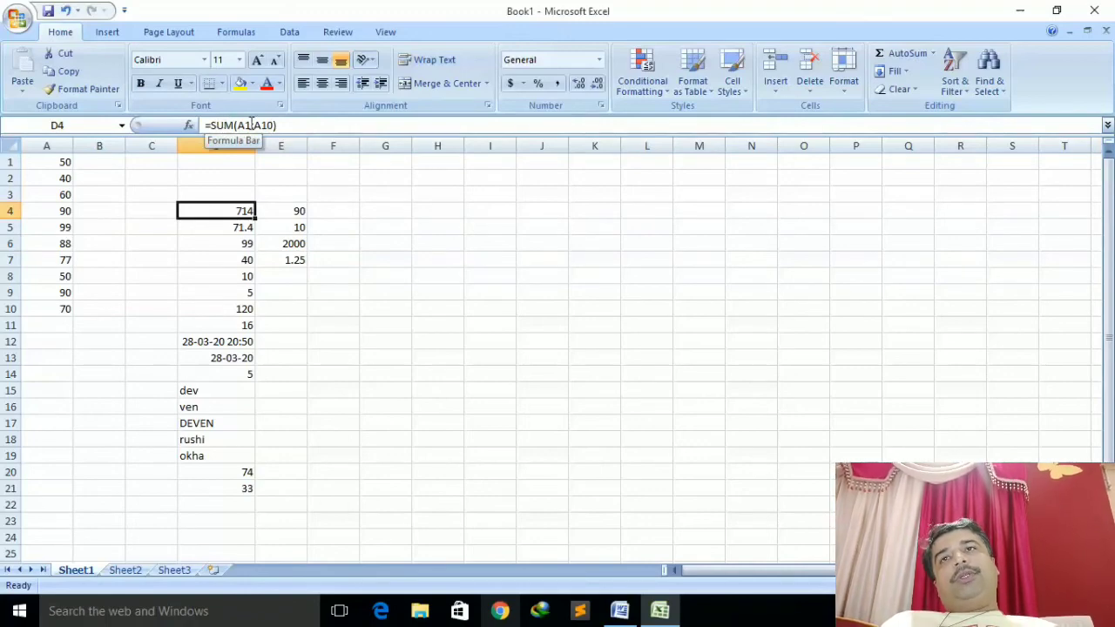
left_click(230, 227)
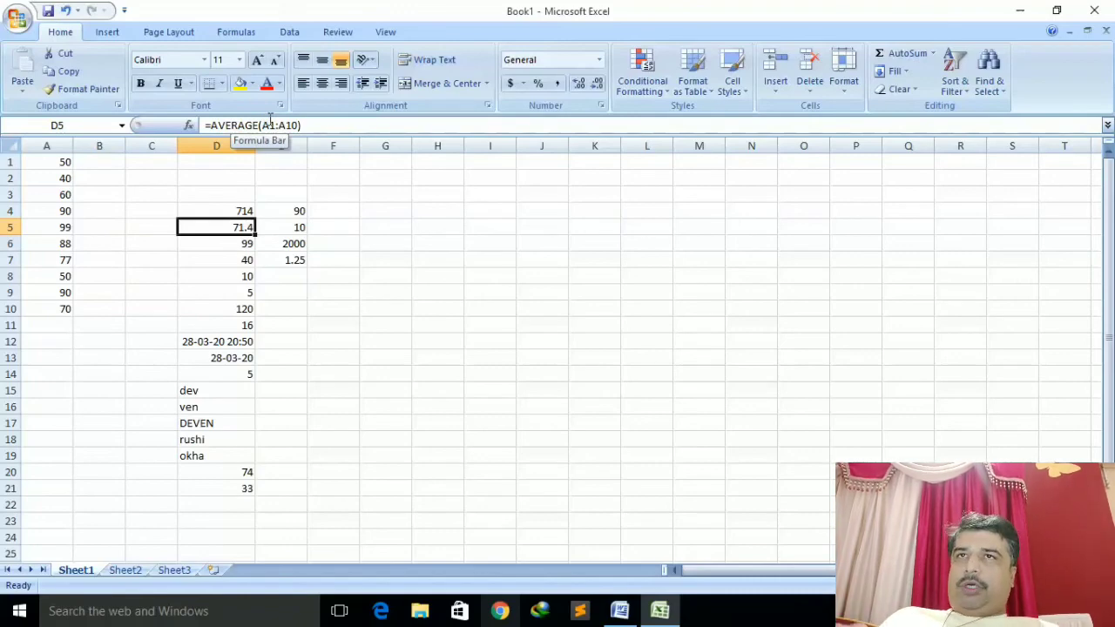
left_click(292, 211)
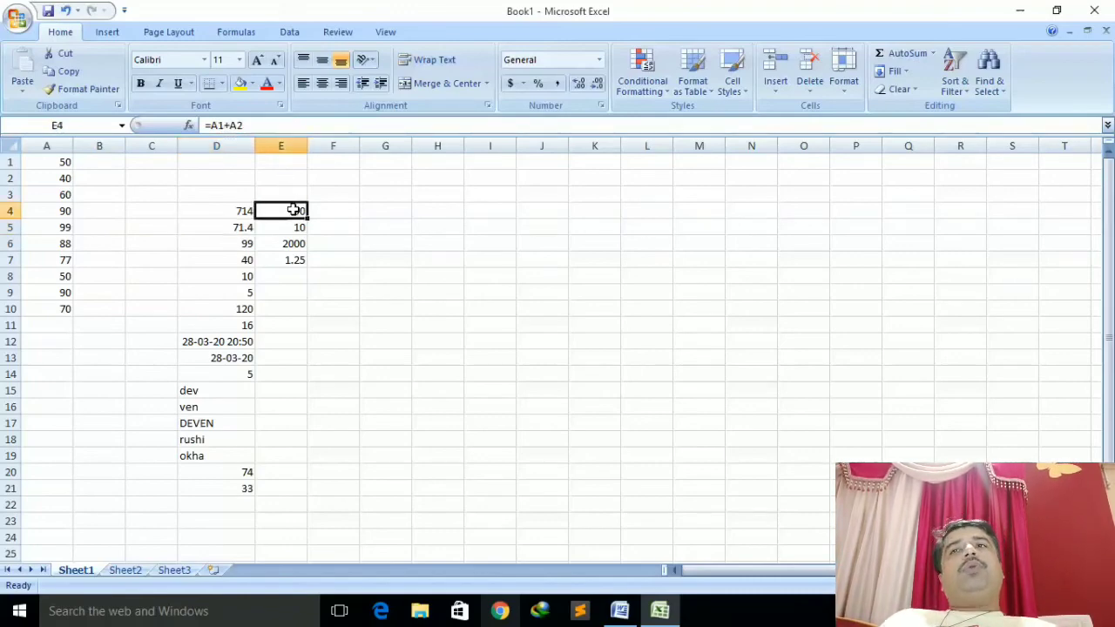